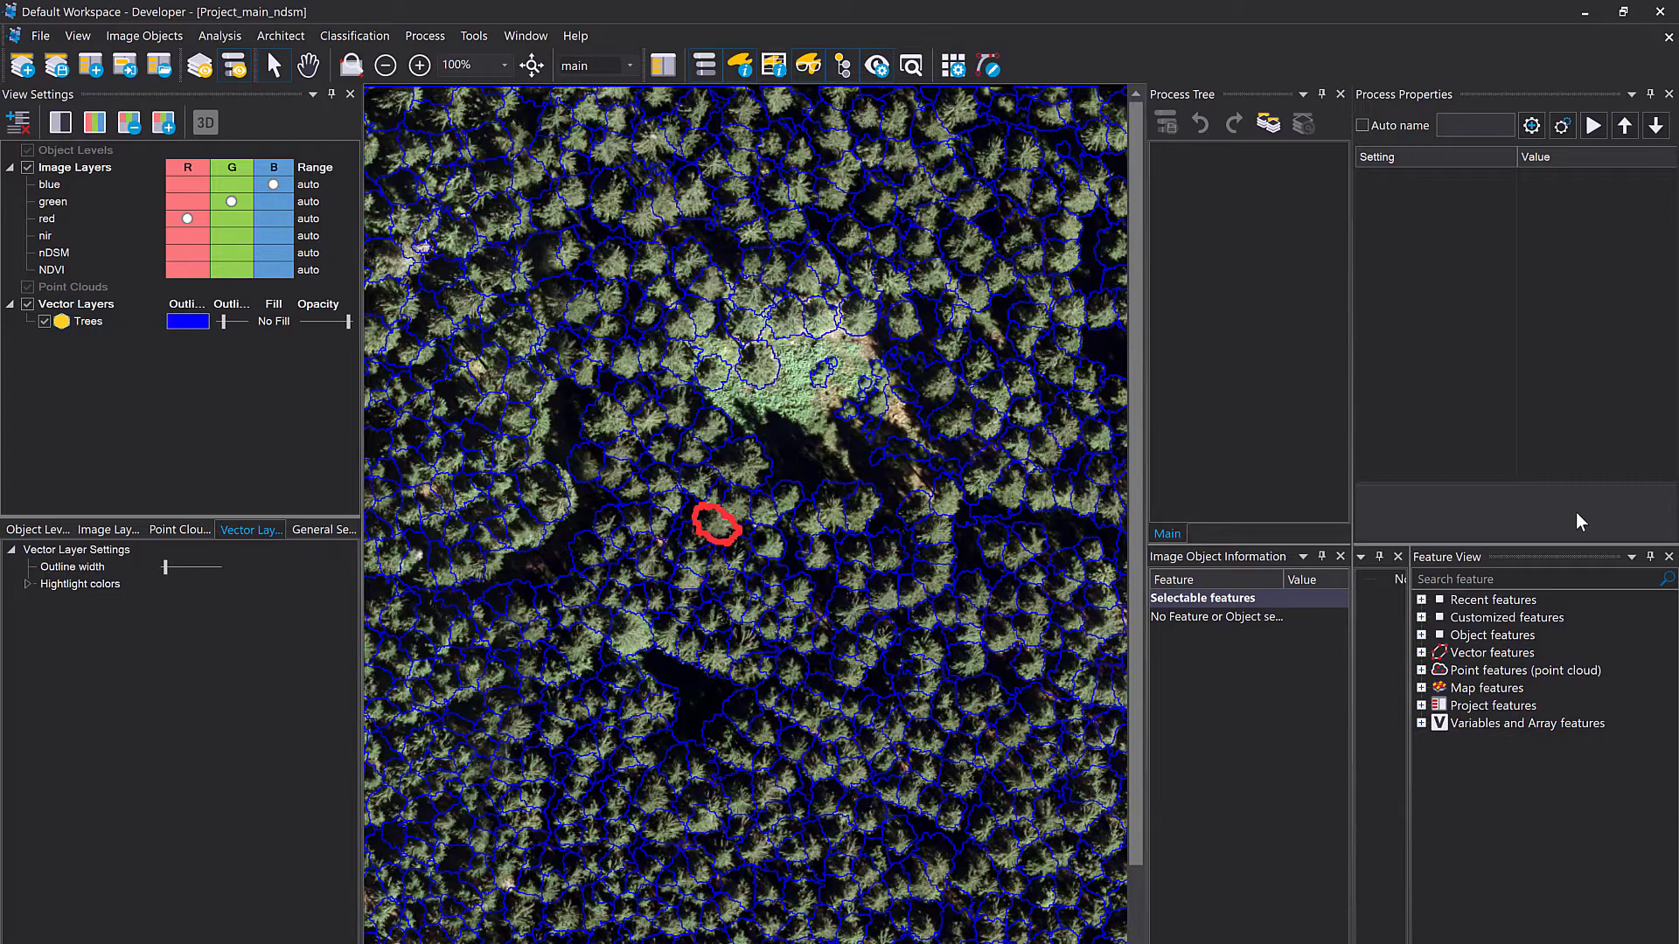
Step: Display the whole scene and examine the nDSM and NDVI layers in single-layer grayscale beneath the Trees vector outlines
scroll(868, 460, down, 2)
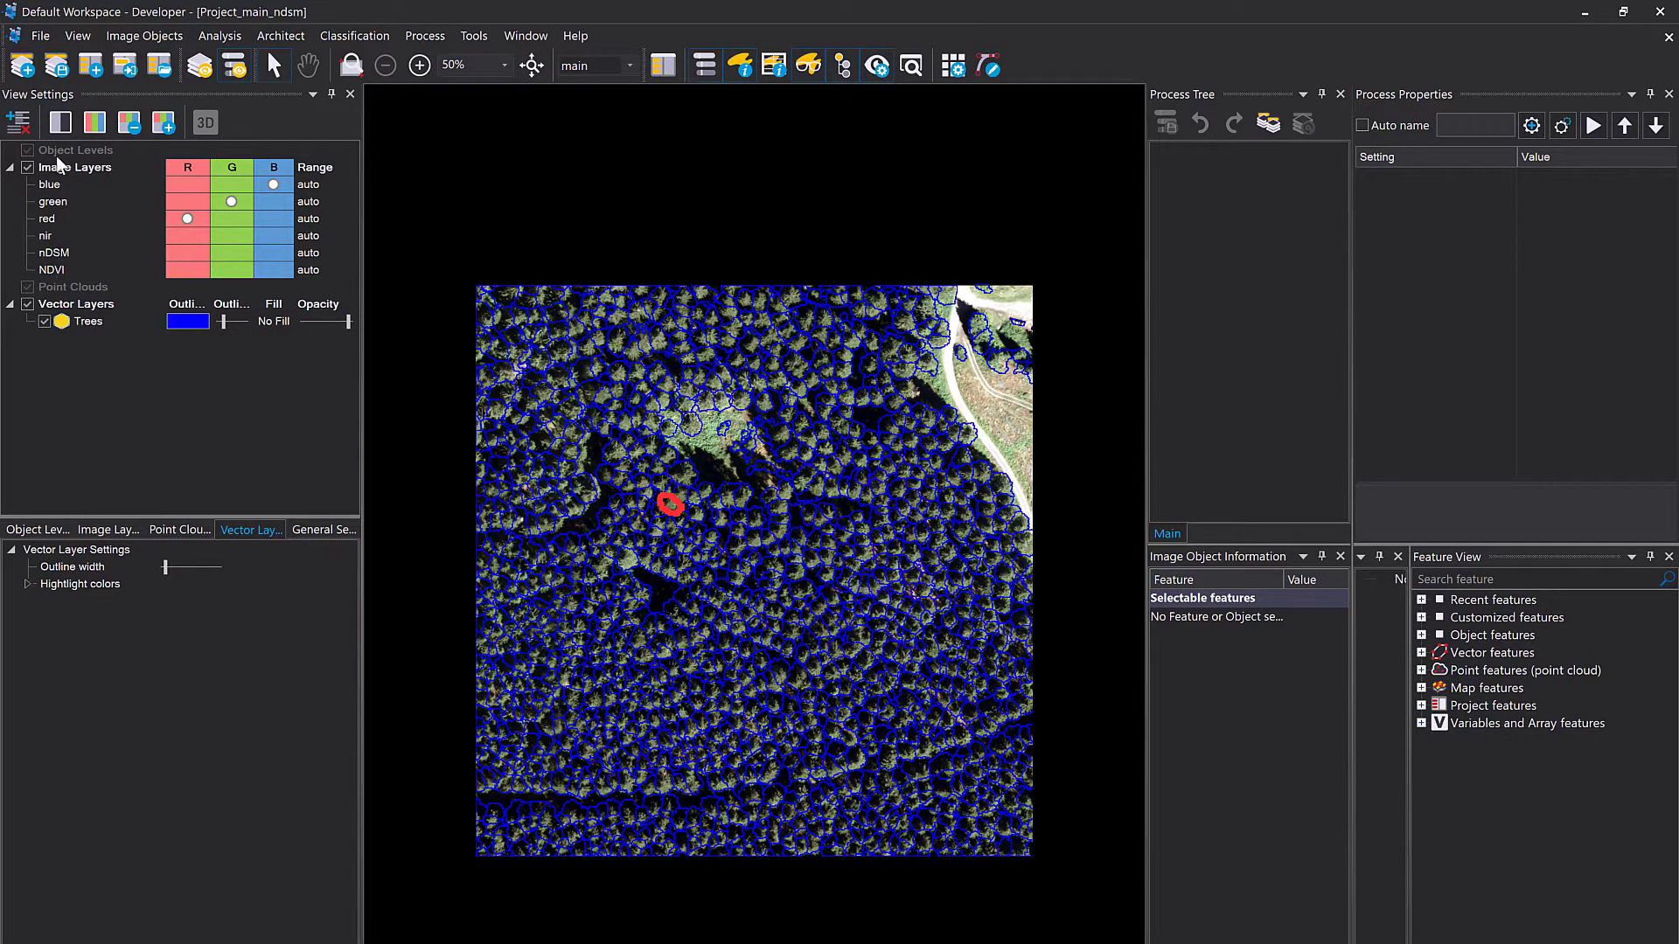
click(59, 122)
click(139, 125)
click(139, 125)
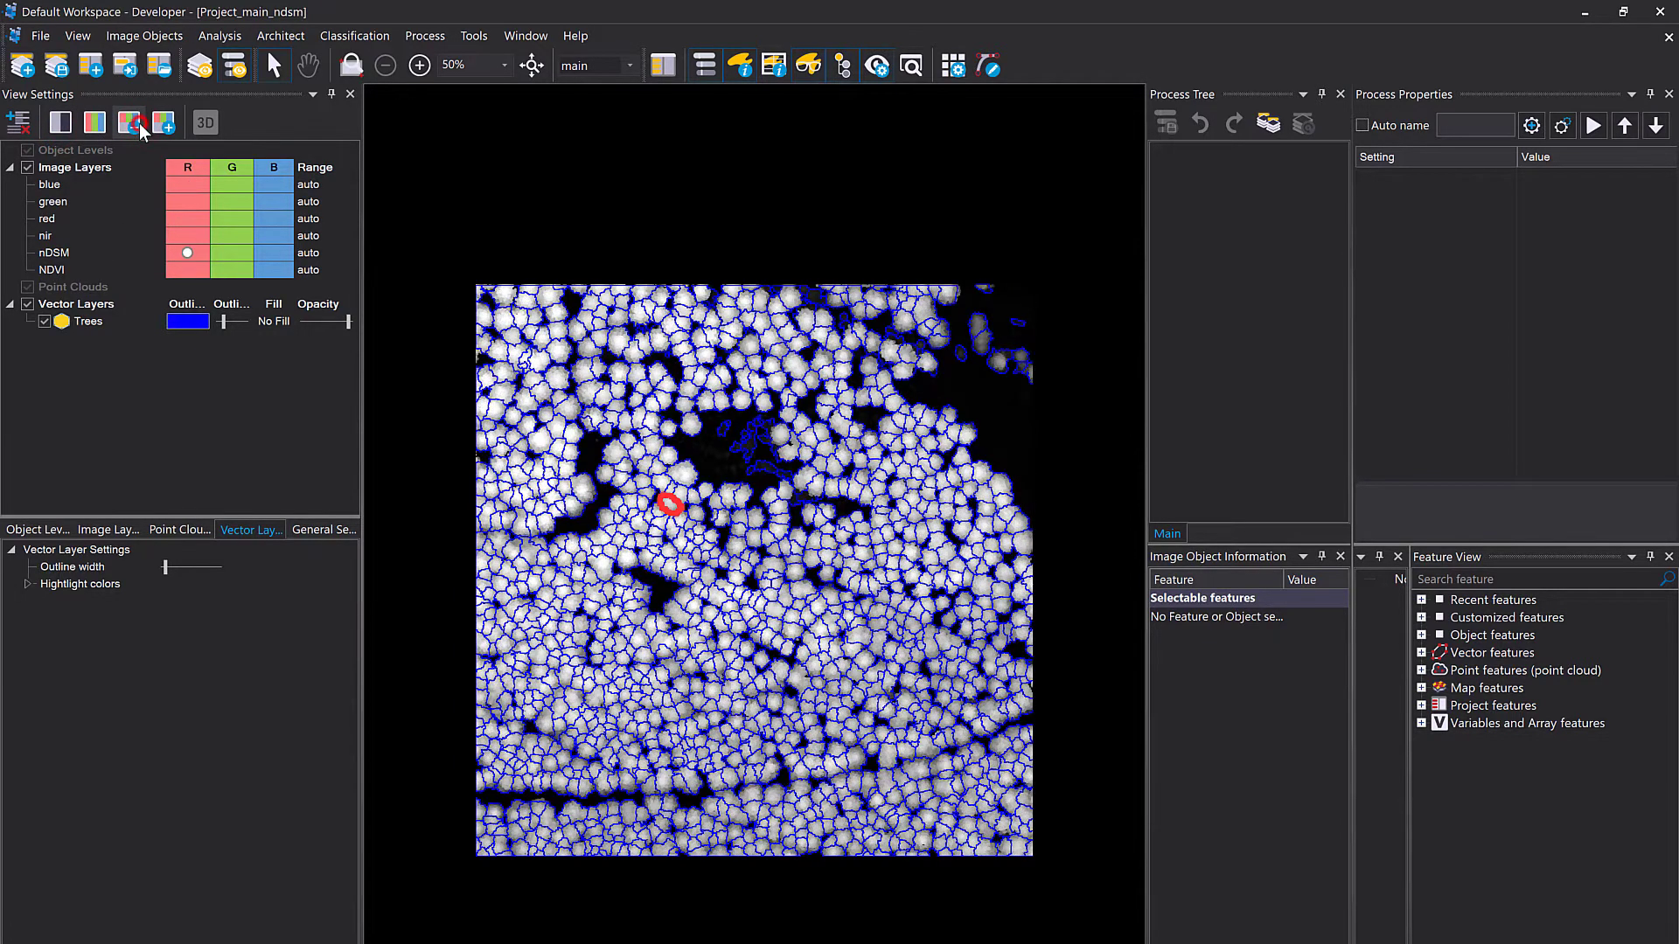
click(162, 127)
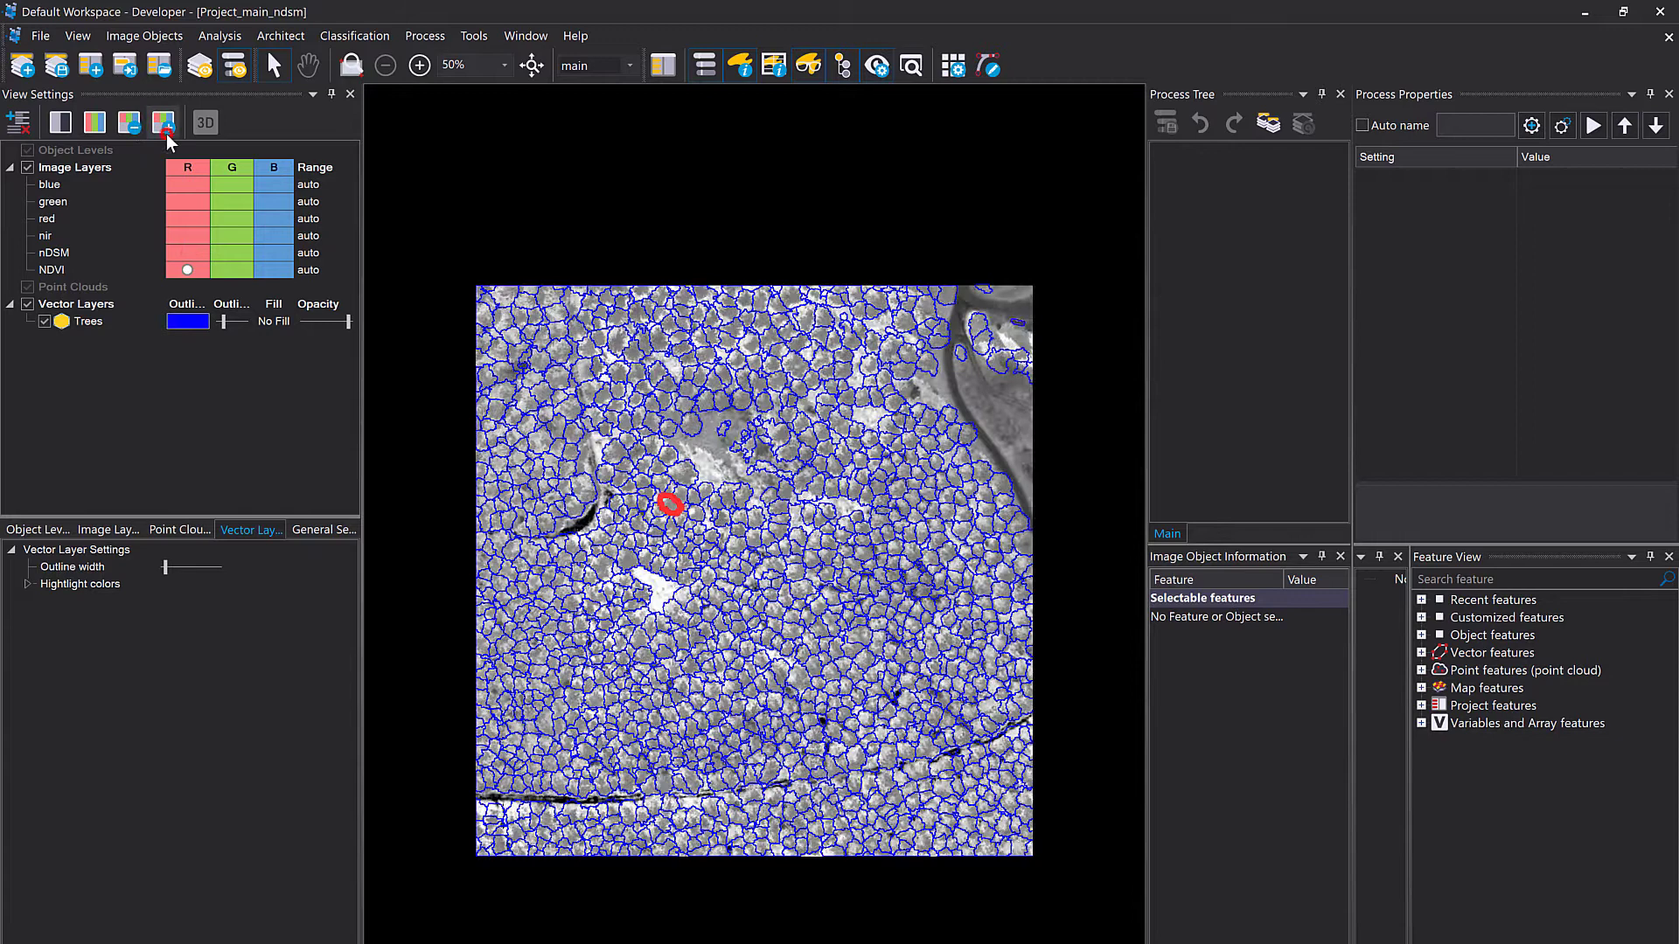
click(90, 323)
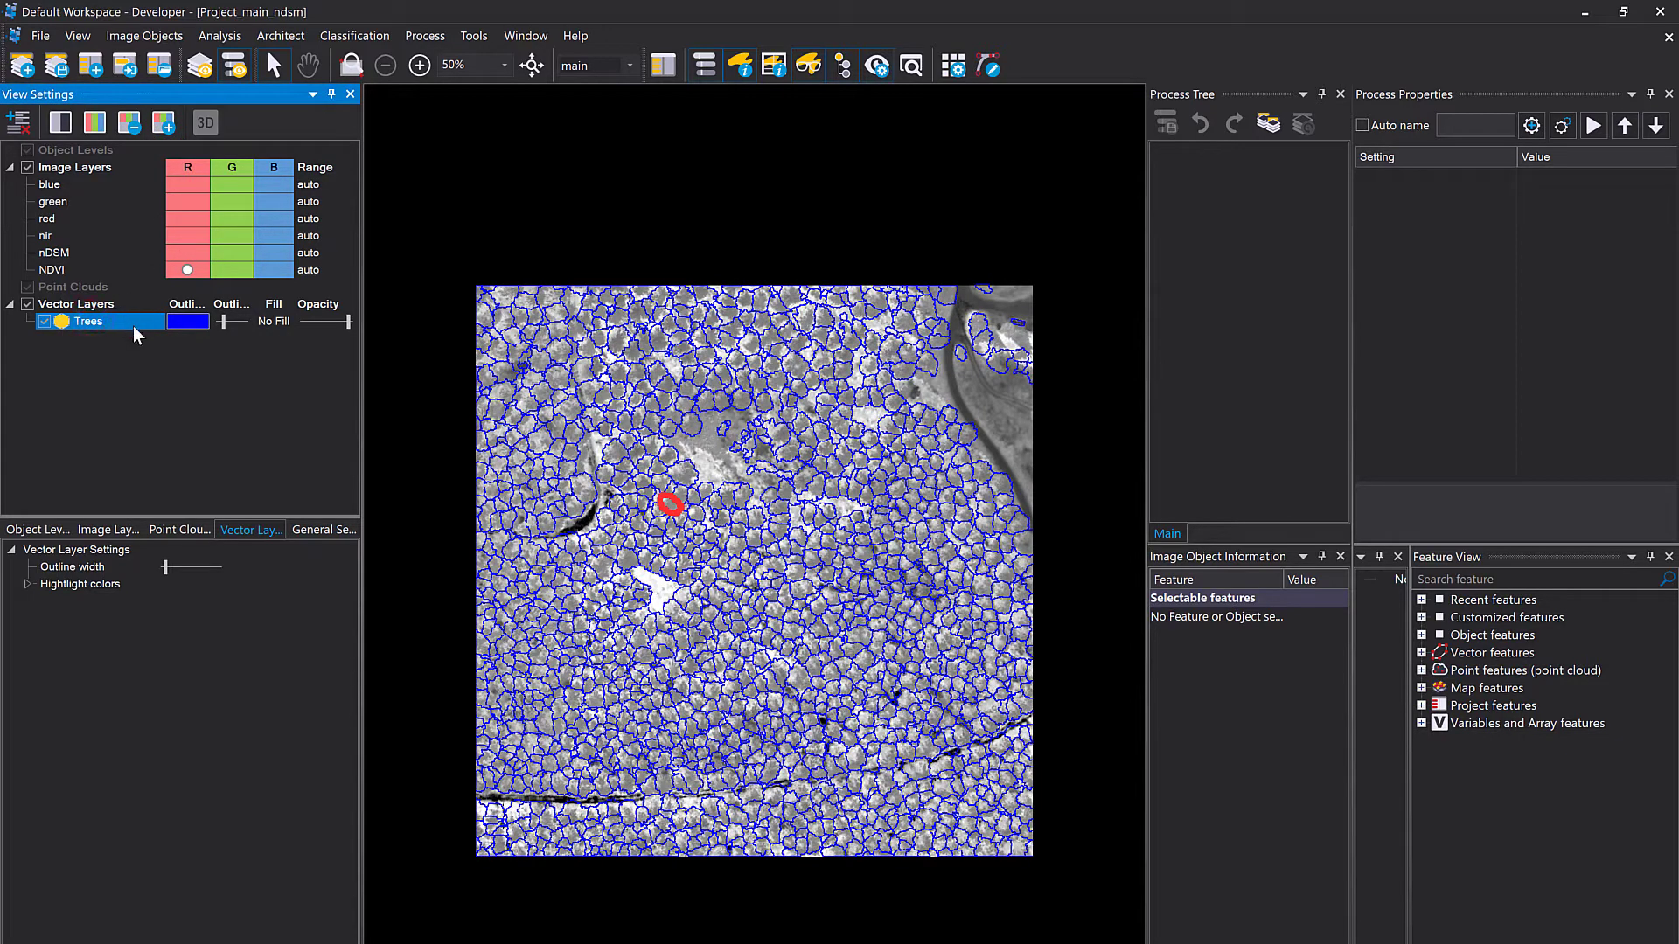
mouse_move(687, 522)
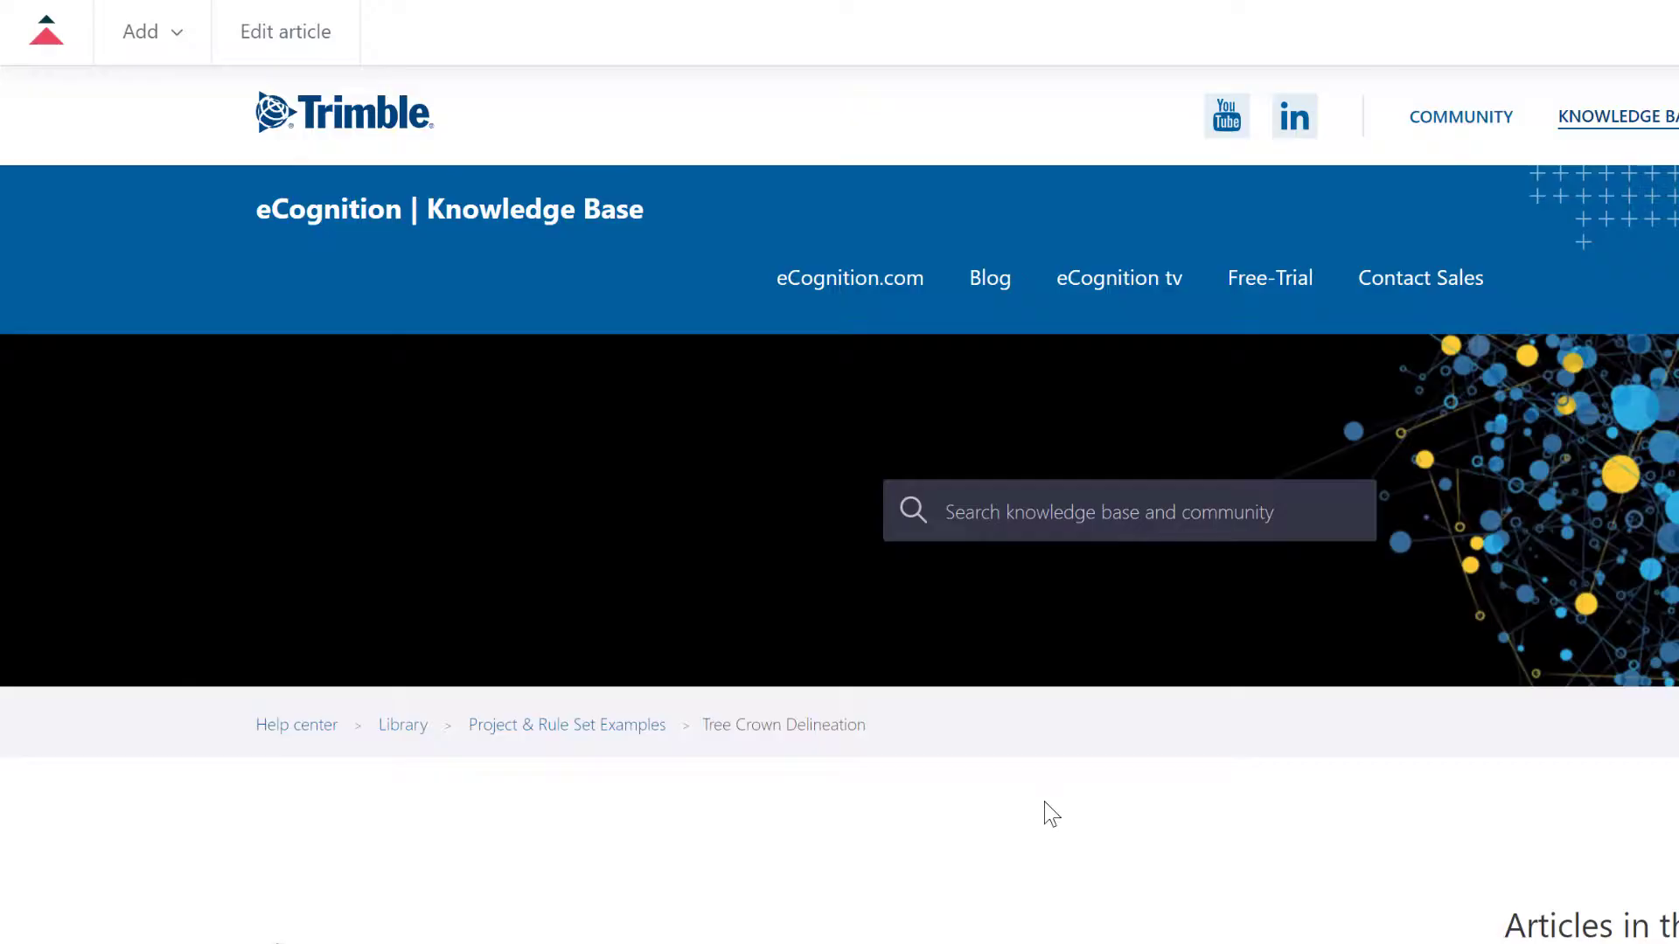
Step: Switch to the eCognition Knowledge Base and look through the Tree Crown Delineation article
scroll(1045, 799, down, 3)
scroll(1041, 798, down, 3)
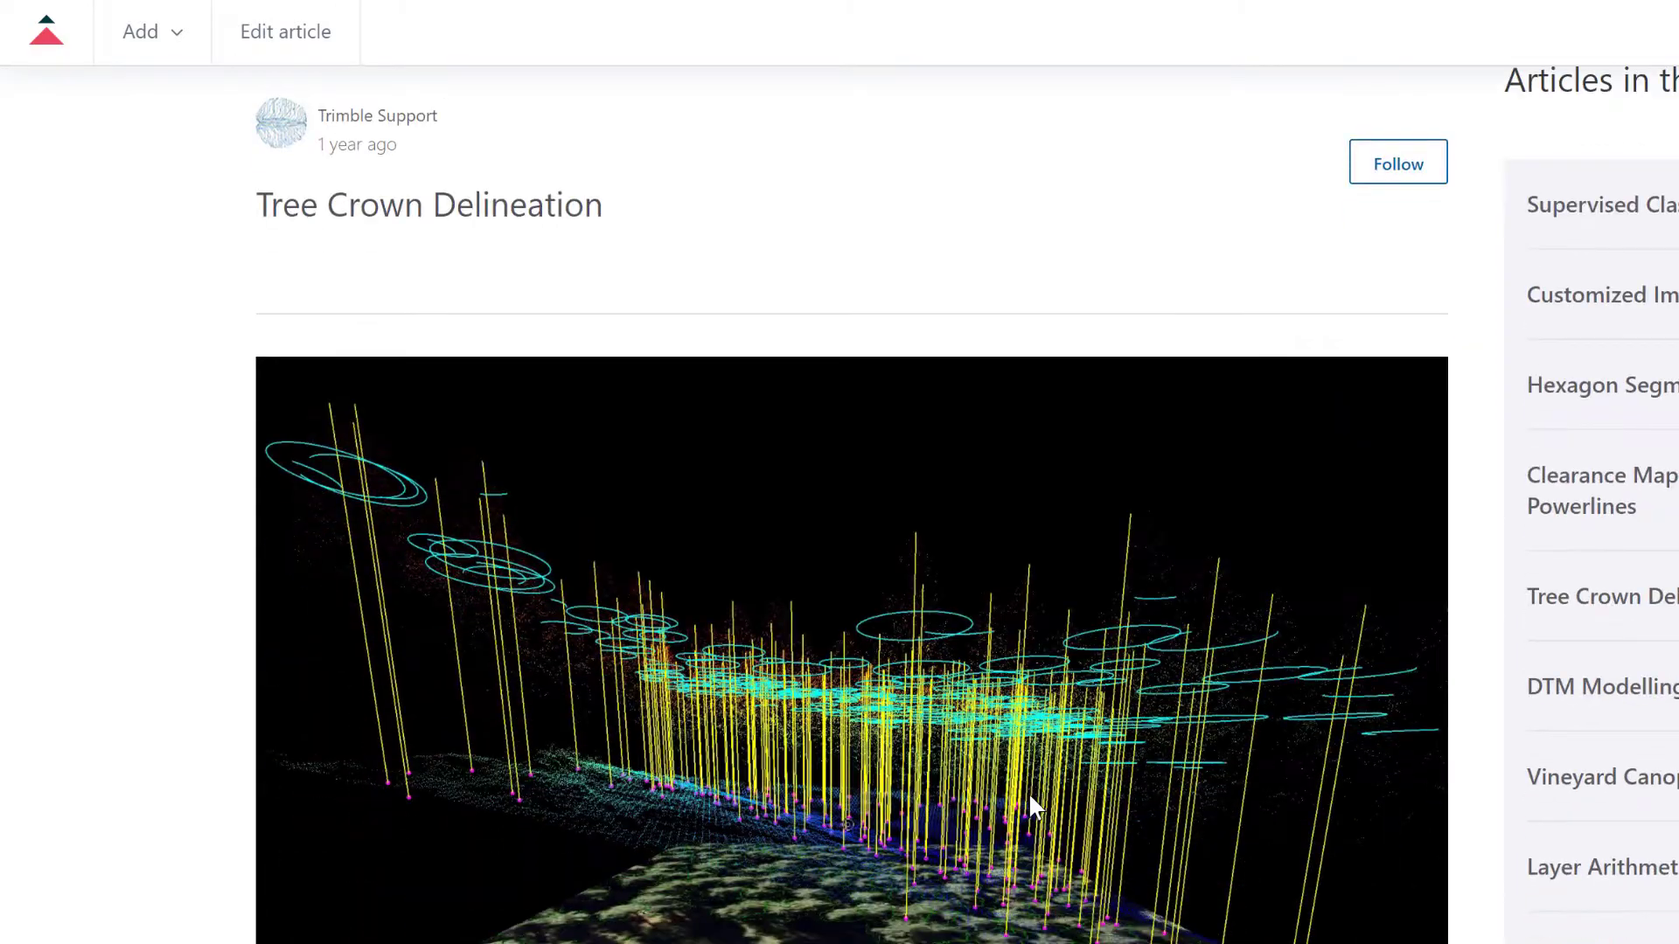
scroll(1028, 792, down, 5)
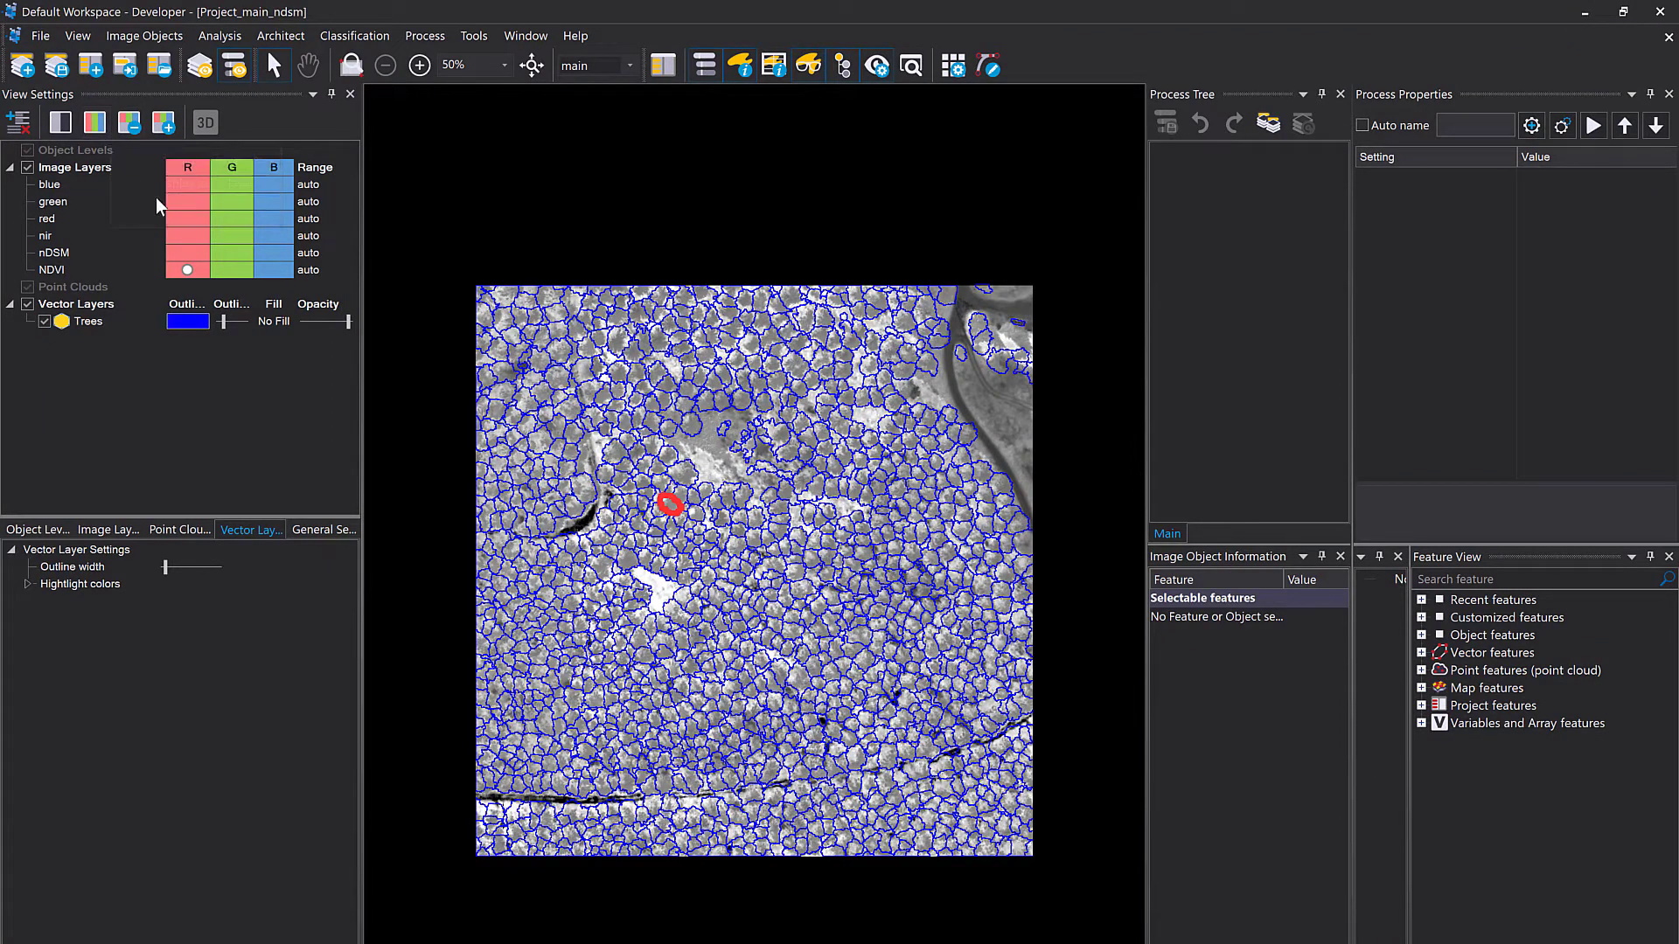
Step: Switch back to eCognition Developer and display the image in true colour with the red, green and blue layers
click(186, 220)
click(231, 201)
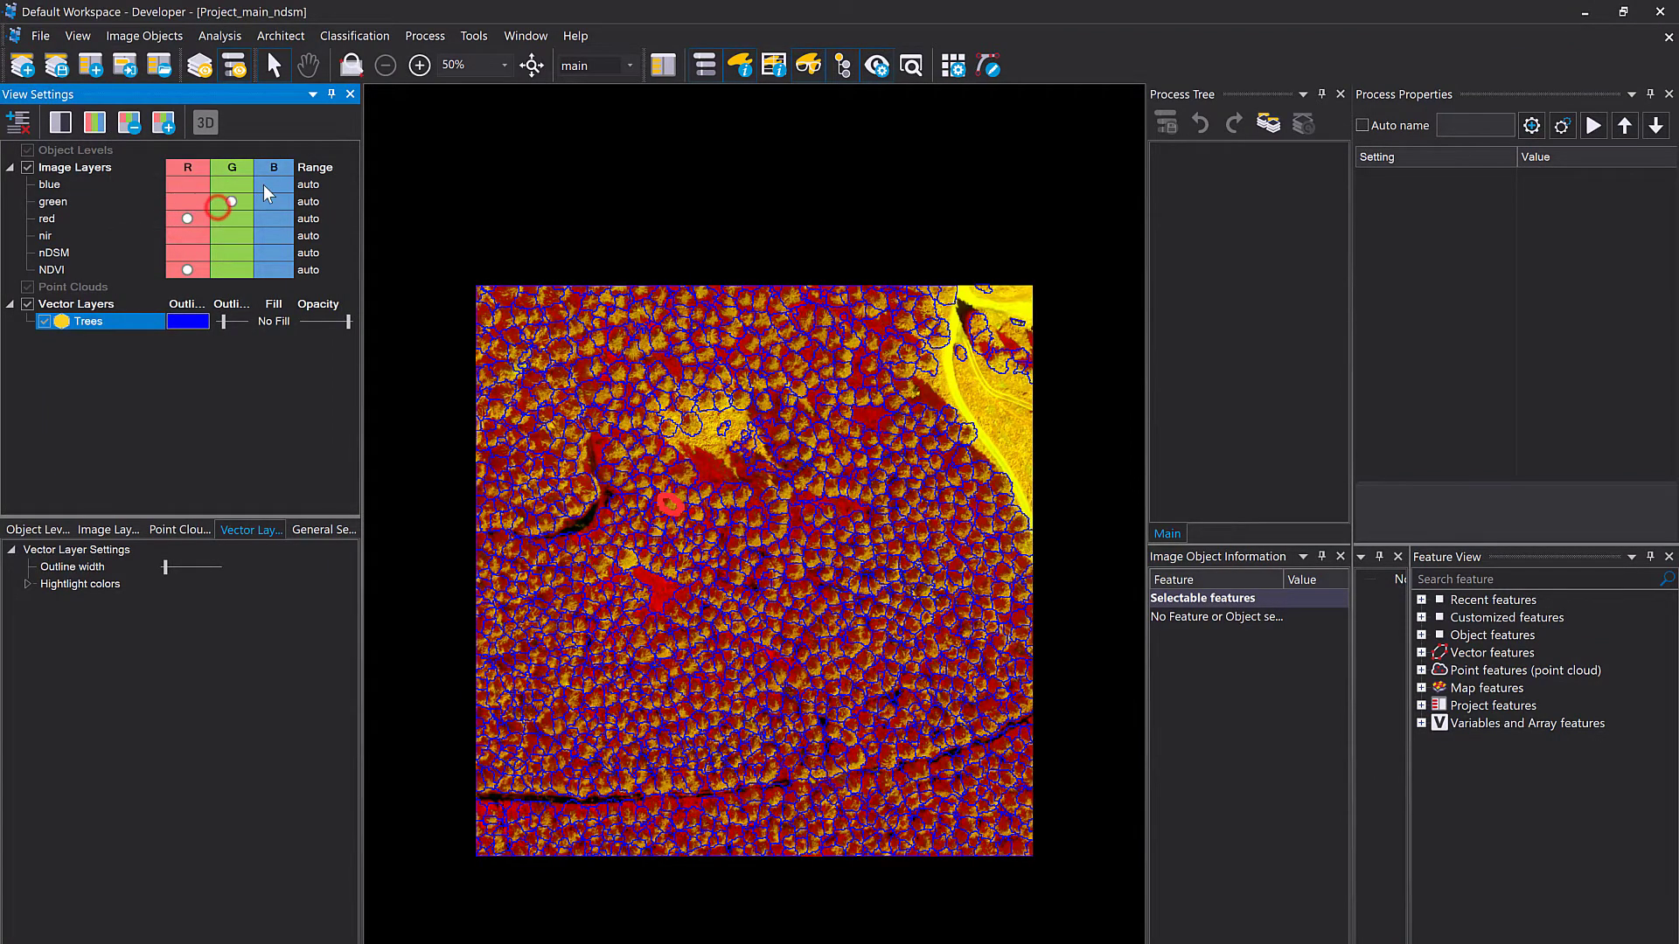
click(273, 185)
Step: Widen the process tree and append a new process that uses the vector-based segmentation algorithm
click(1220, 208)
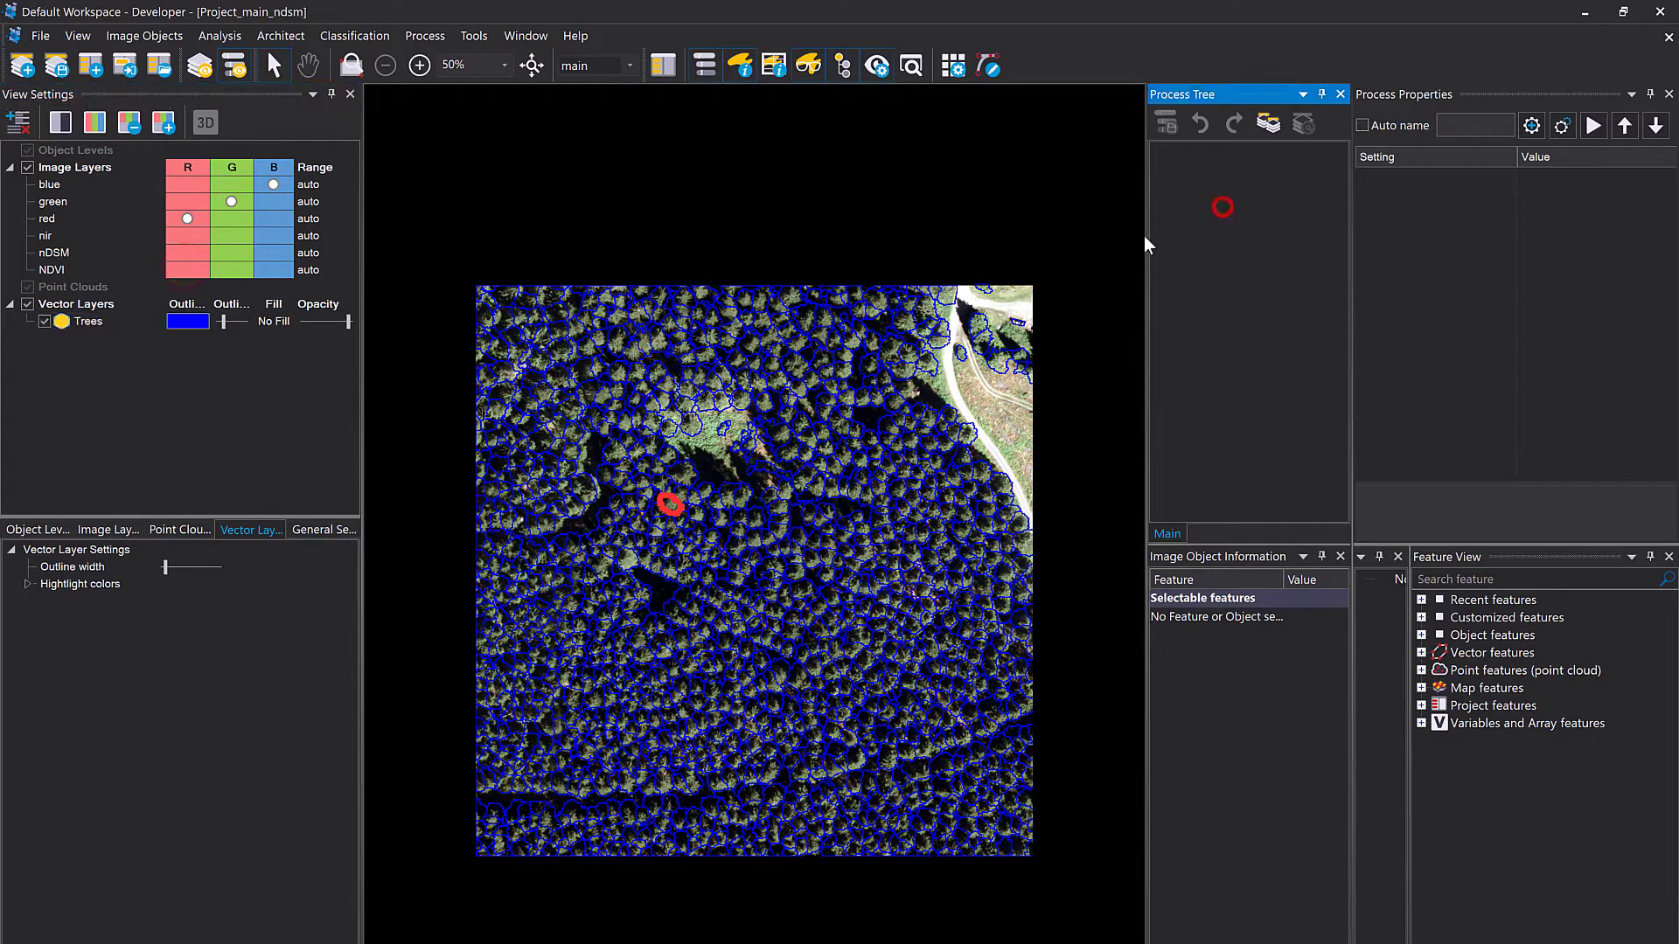
drag(1146, 247, 907, 246)
right_click(1044, 255)
click(1148, 370)
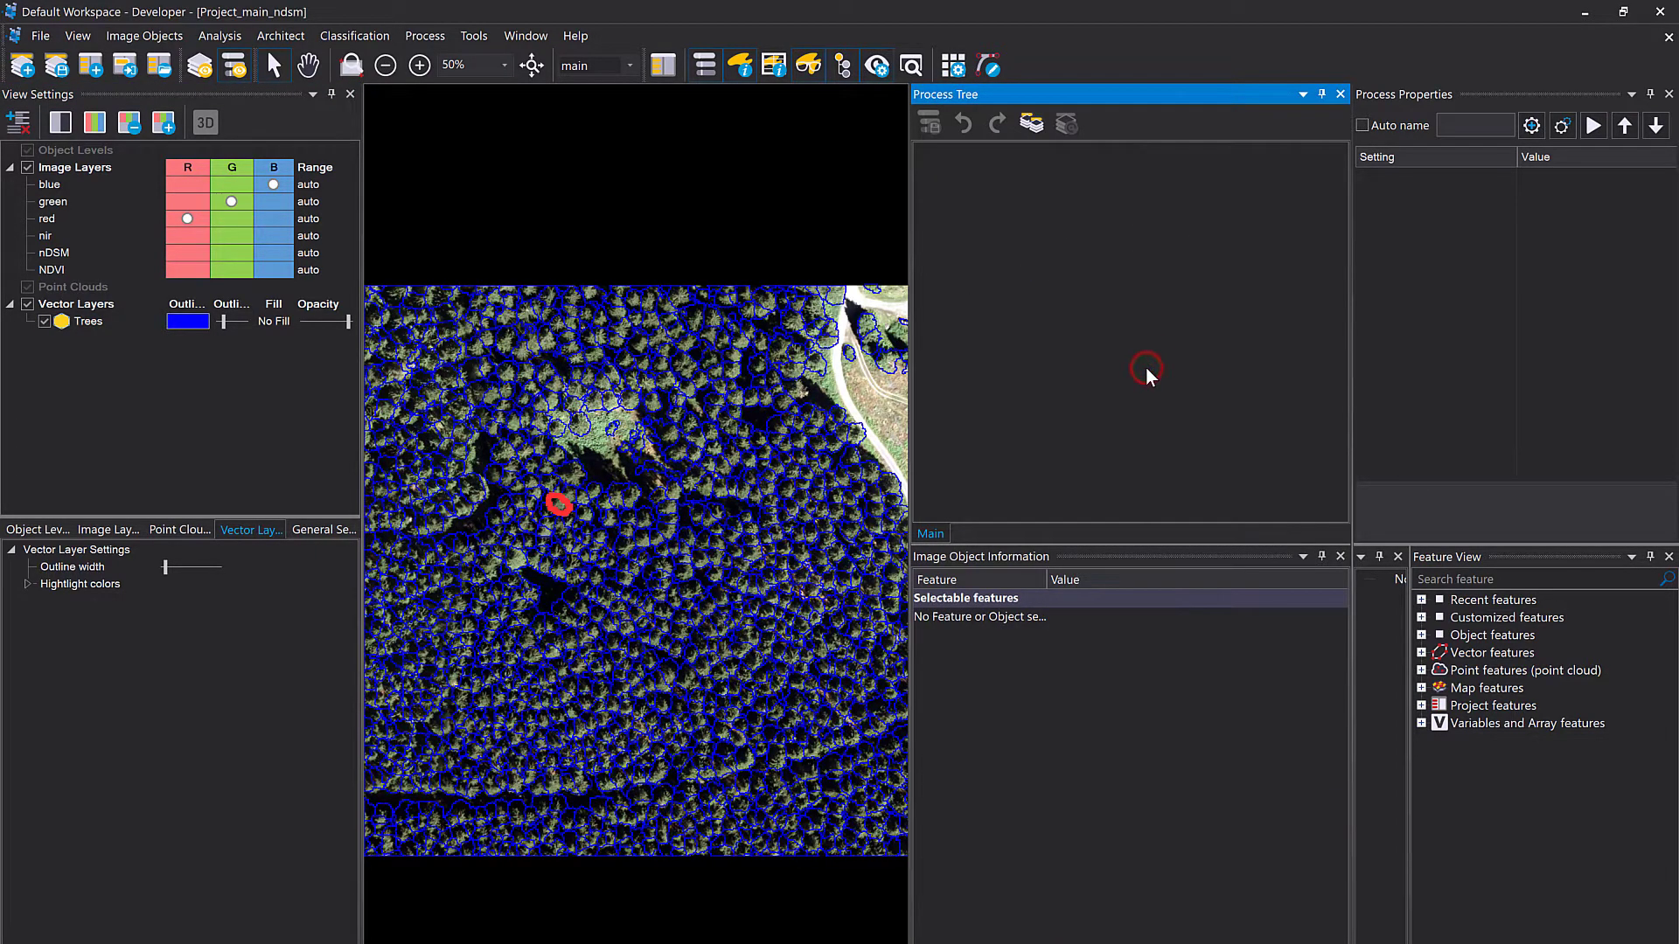
text(vector)
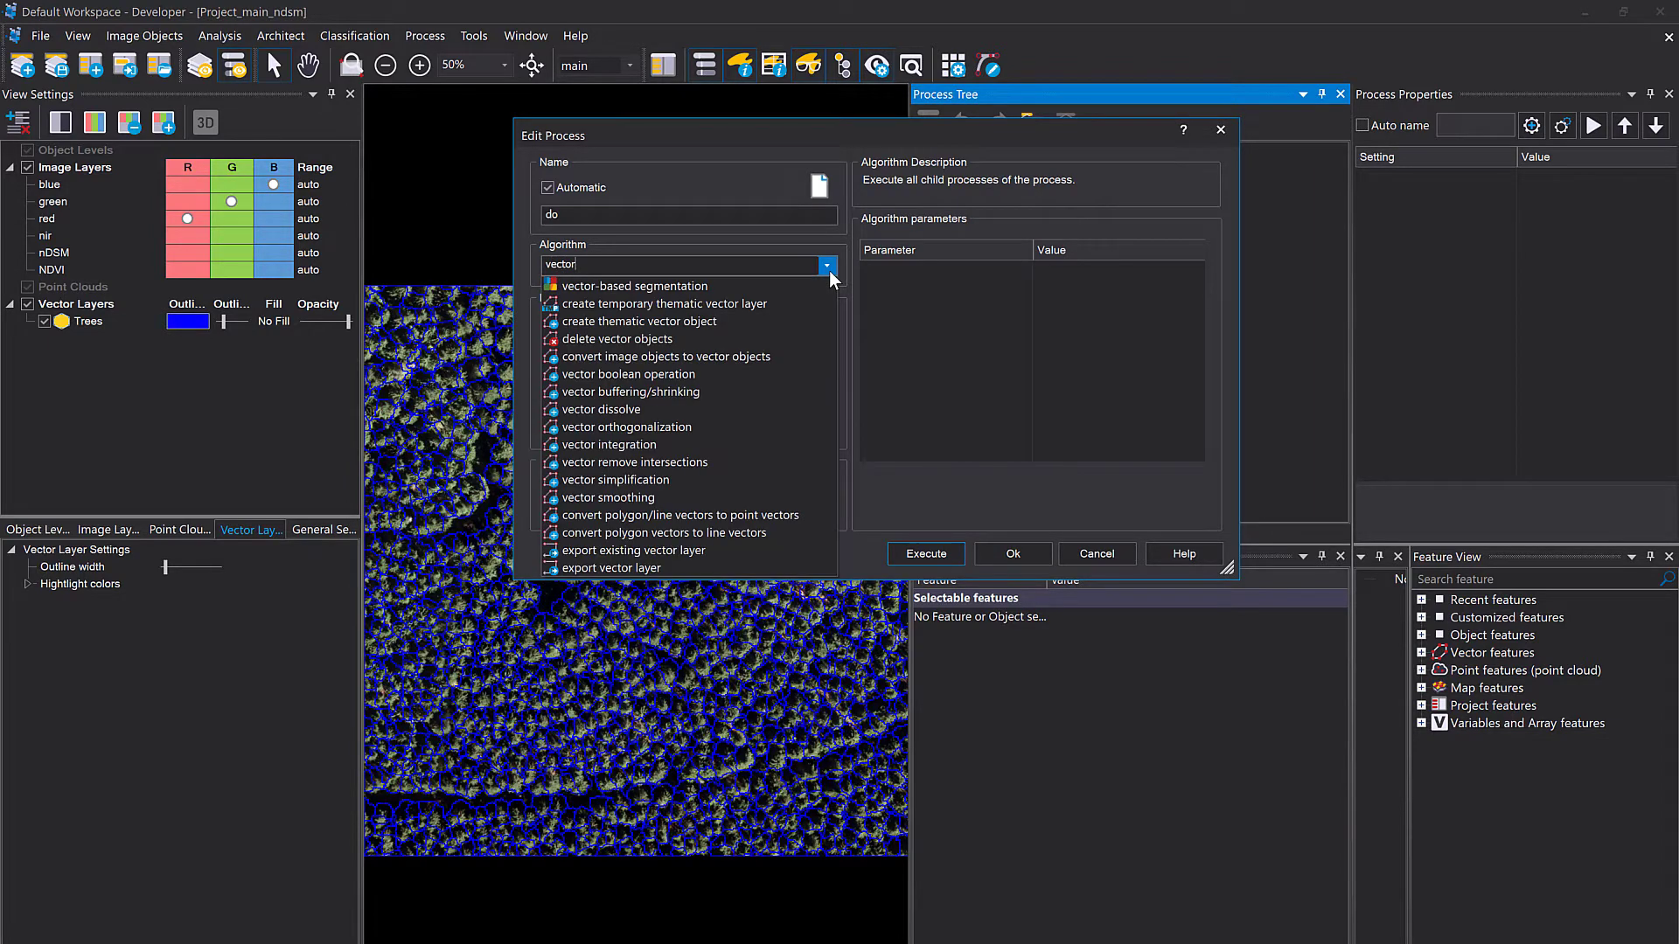
click(633, 288)
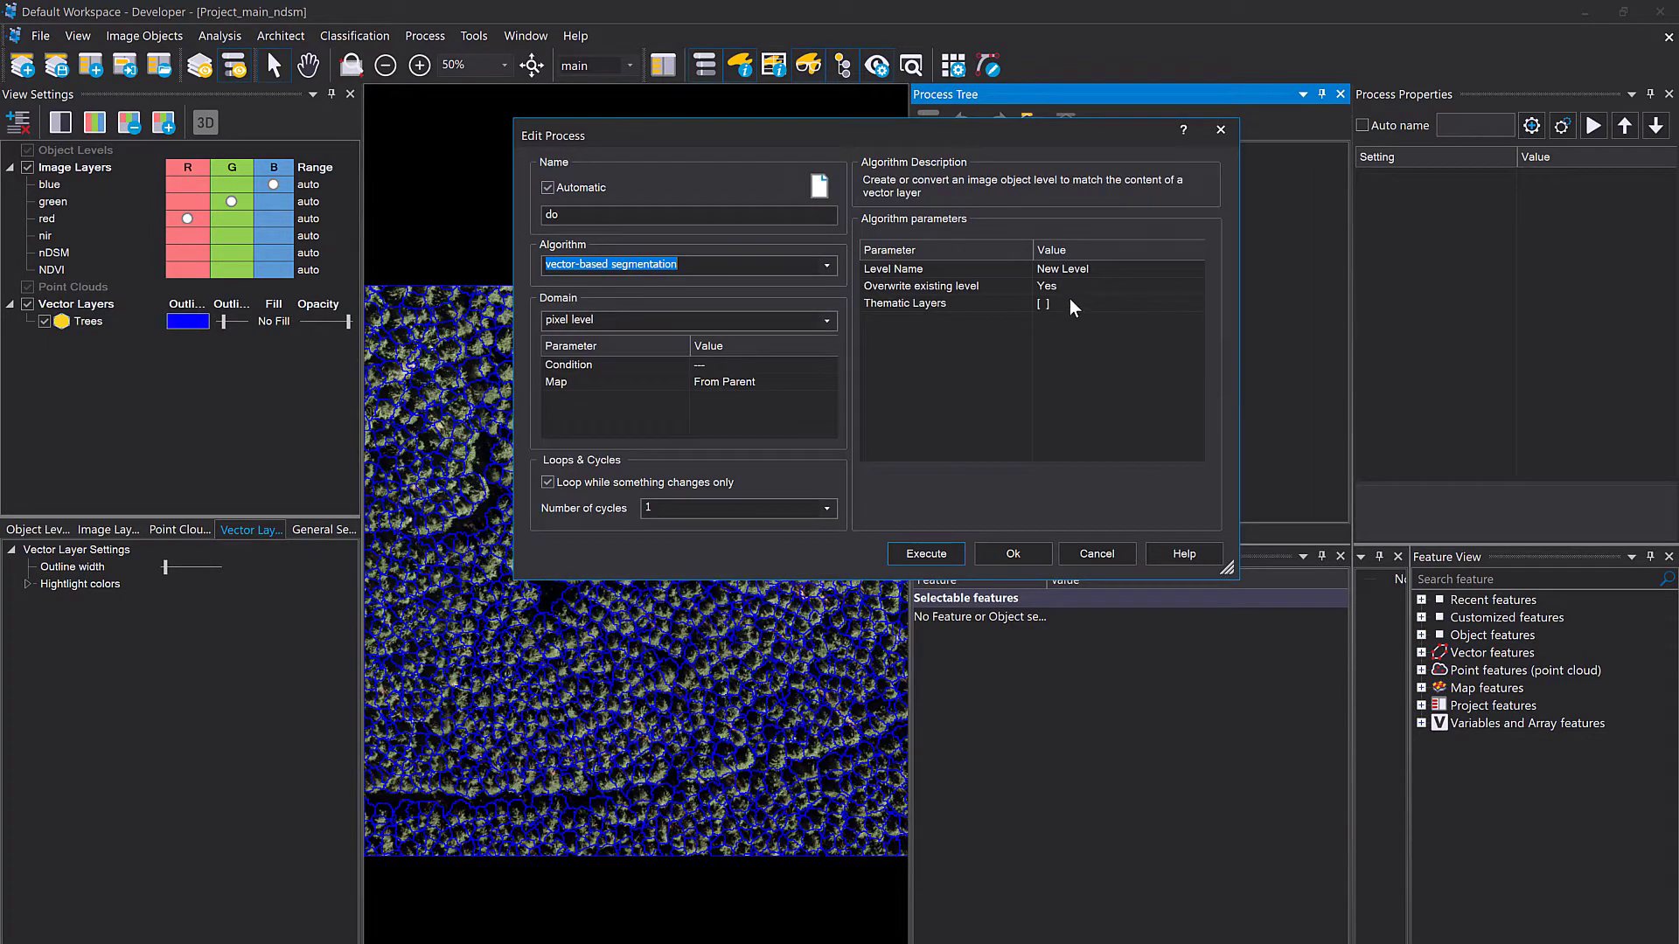
Step: Choose Trees as the thematic layer for the vector-based segmentation and execute the process
click(1185, 306)
click(1195, 303)
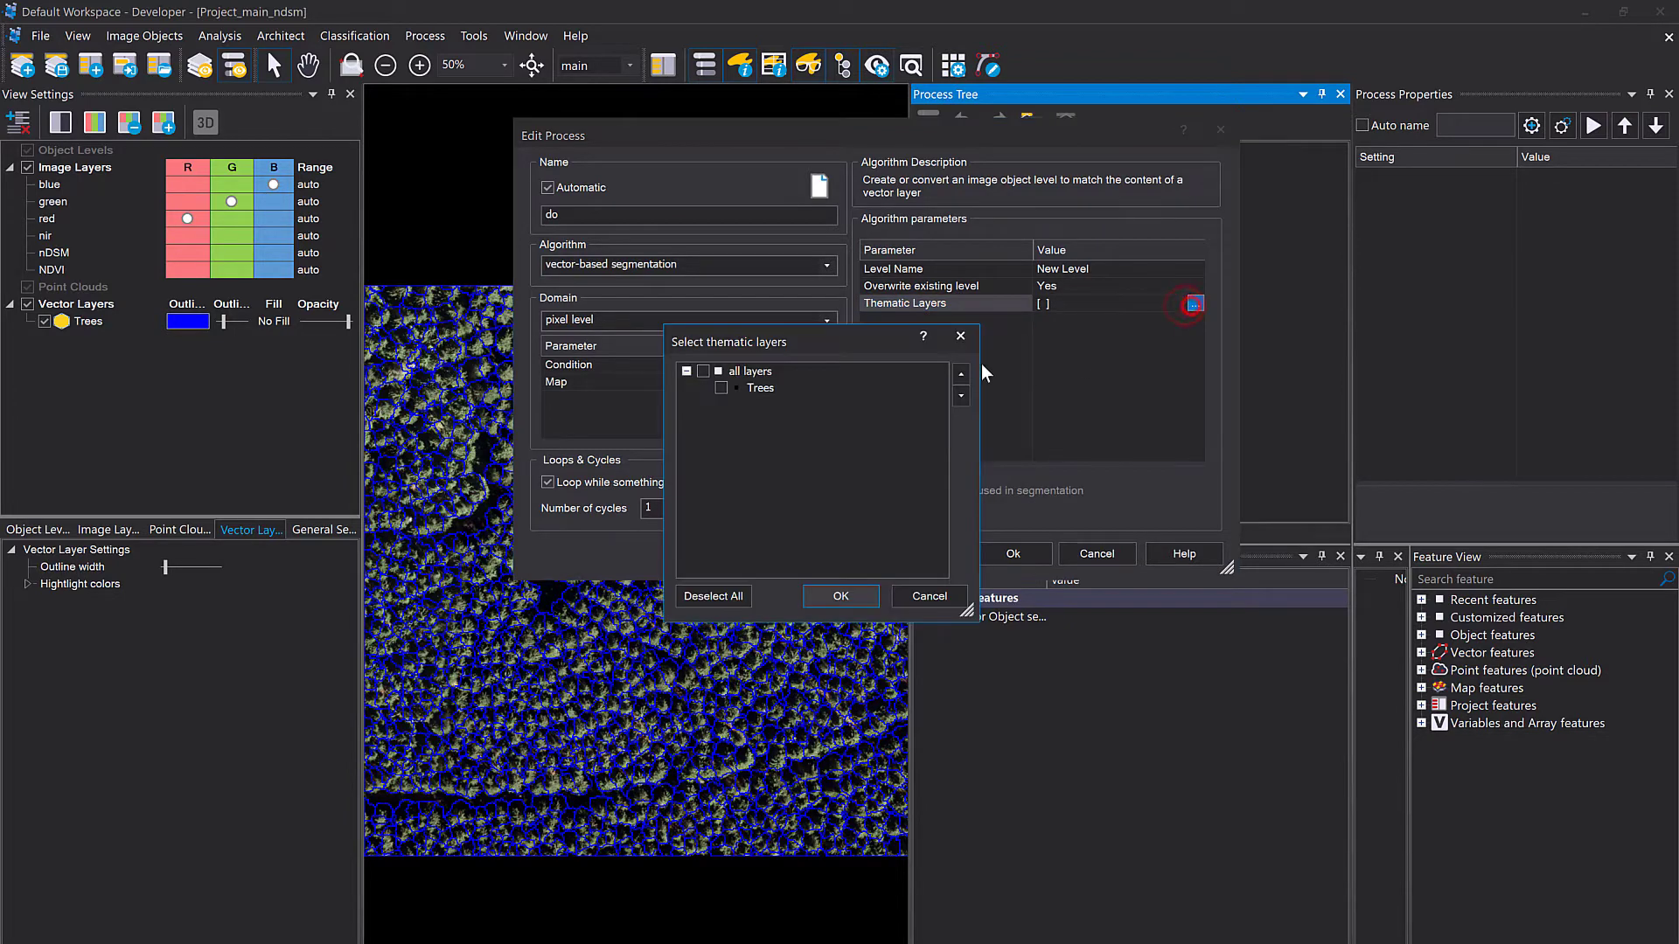
click(768, 393)
click(840, 596)
key(Return)
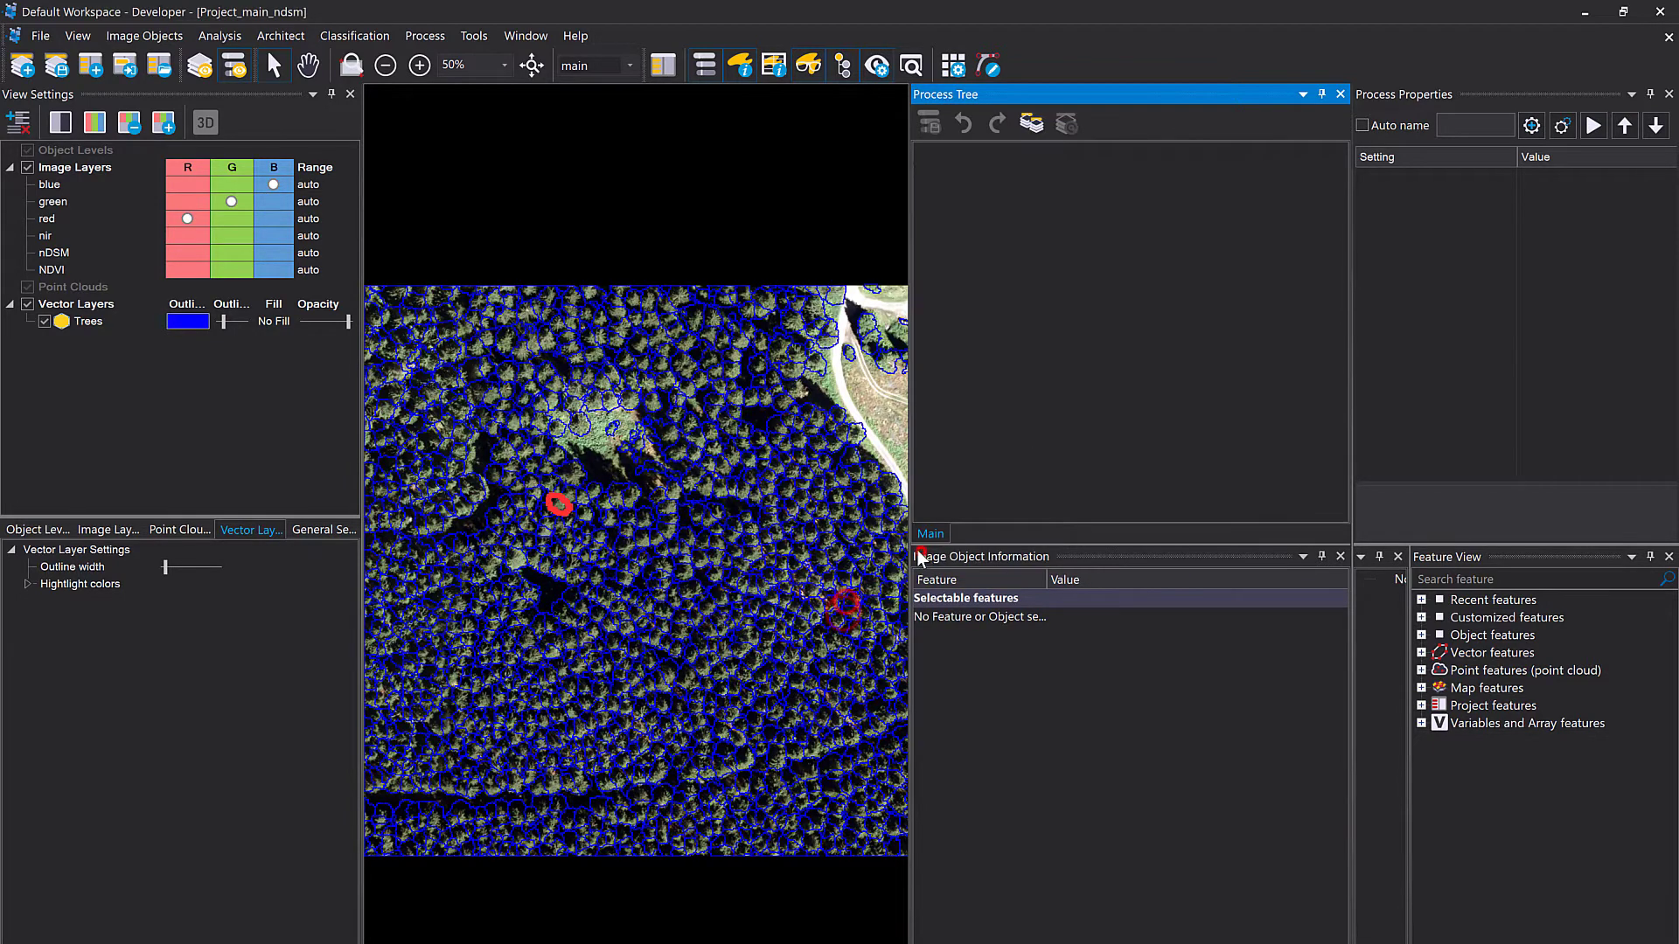
key(F5)
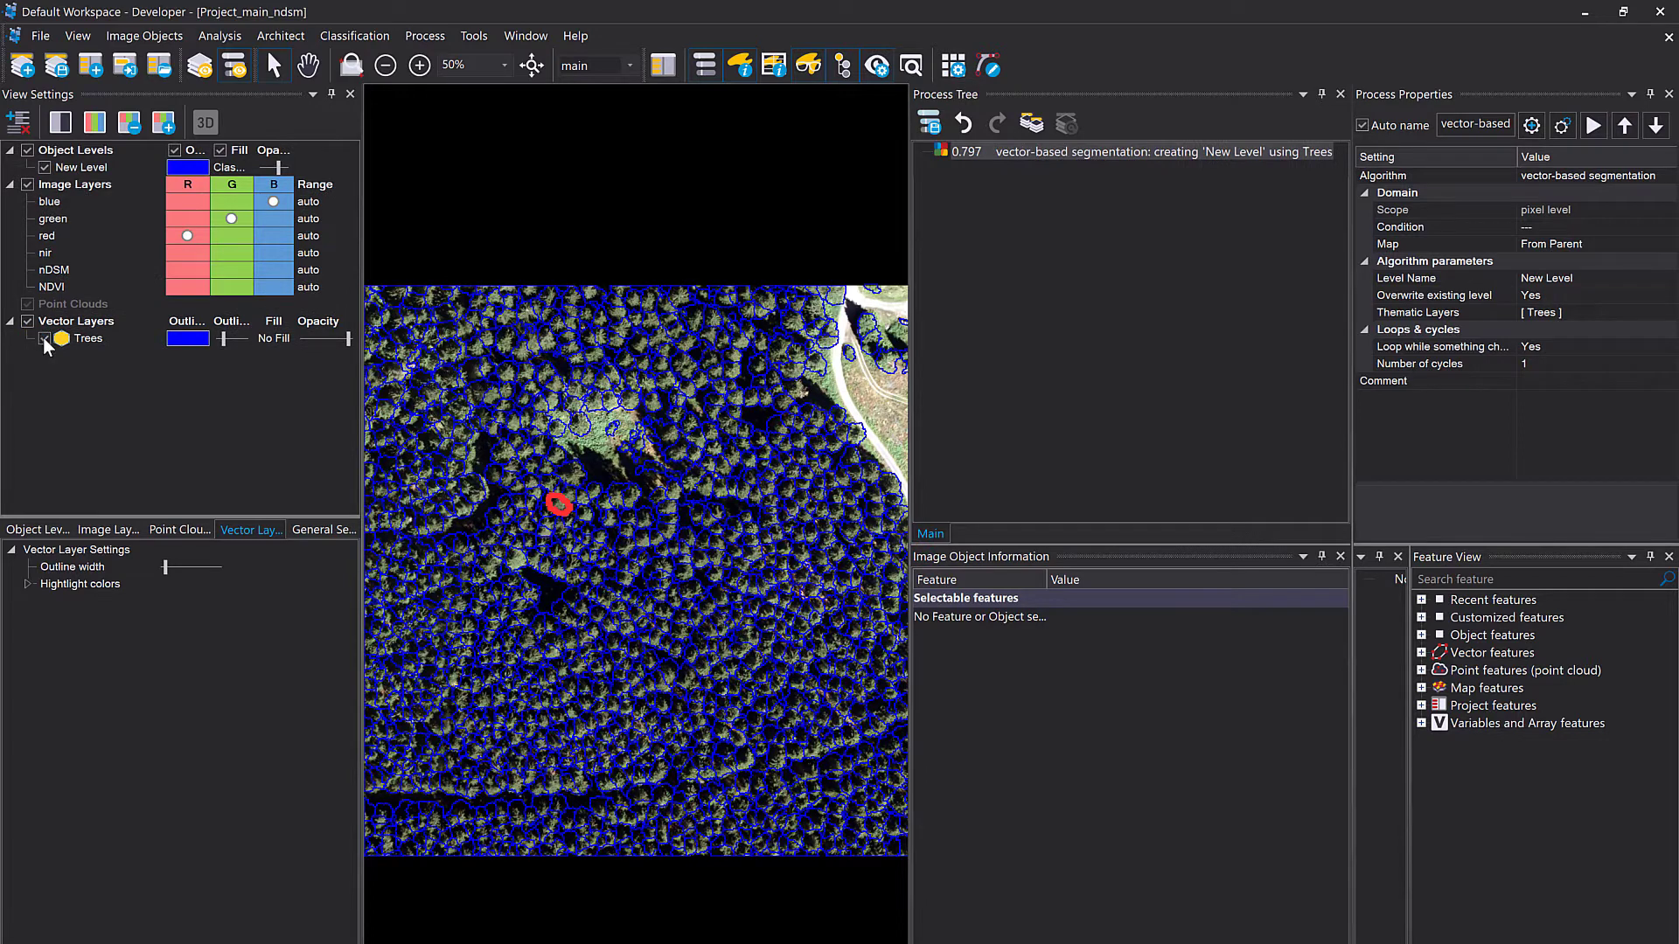
Step: Hide the Trees vector layer and append a process that uses the assign class by thematic layer algorithm
click(44, 338)
click(1108, 282)
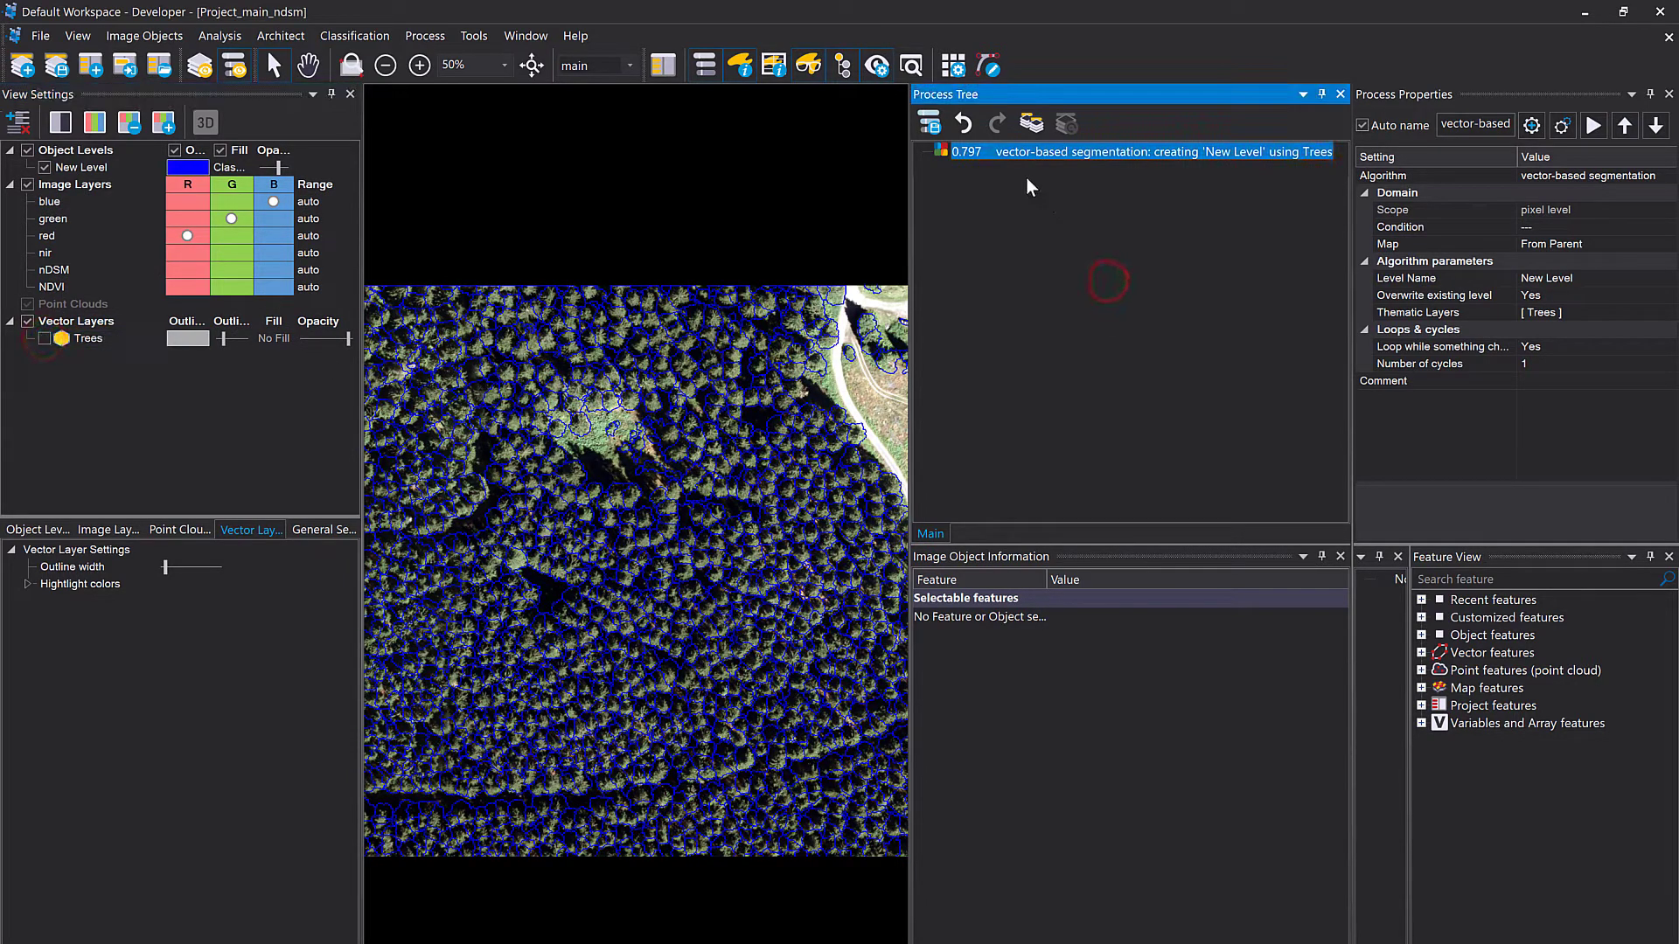
key(ctrl+a)
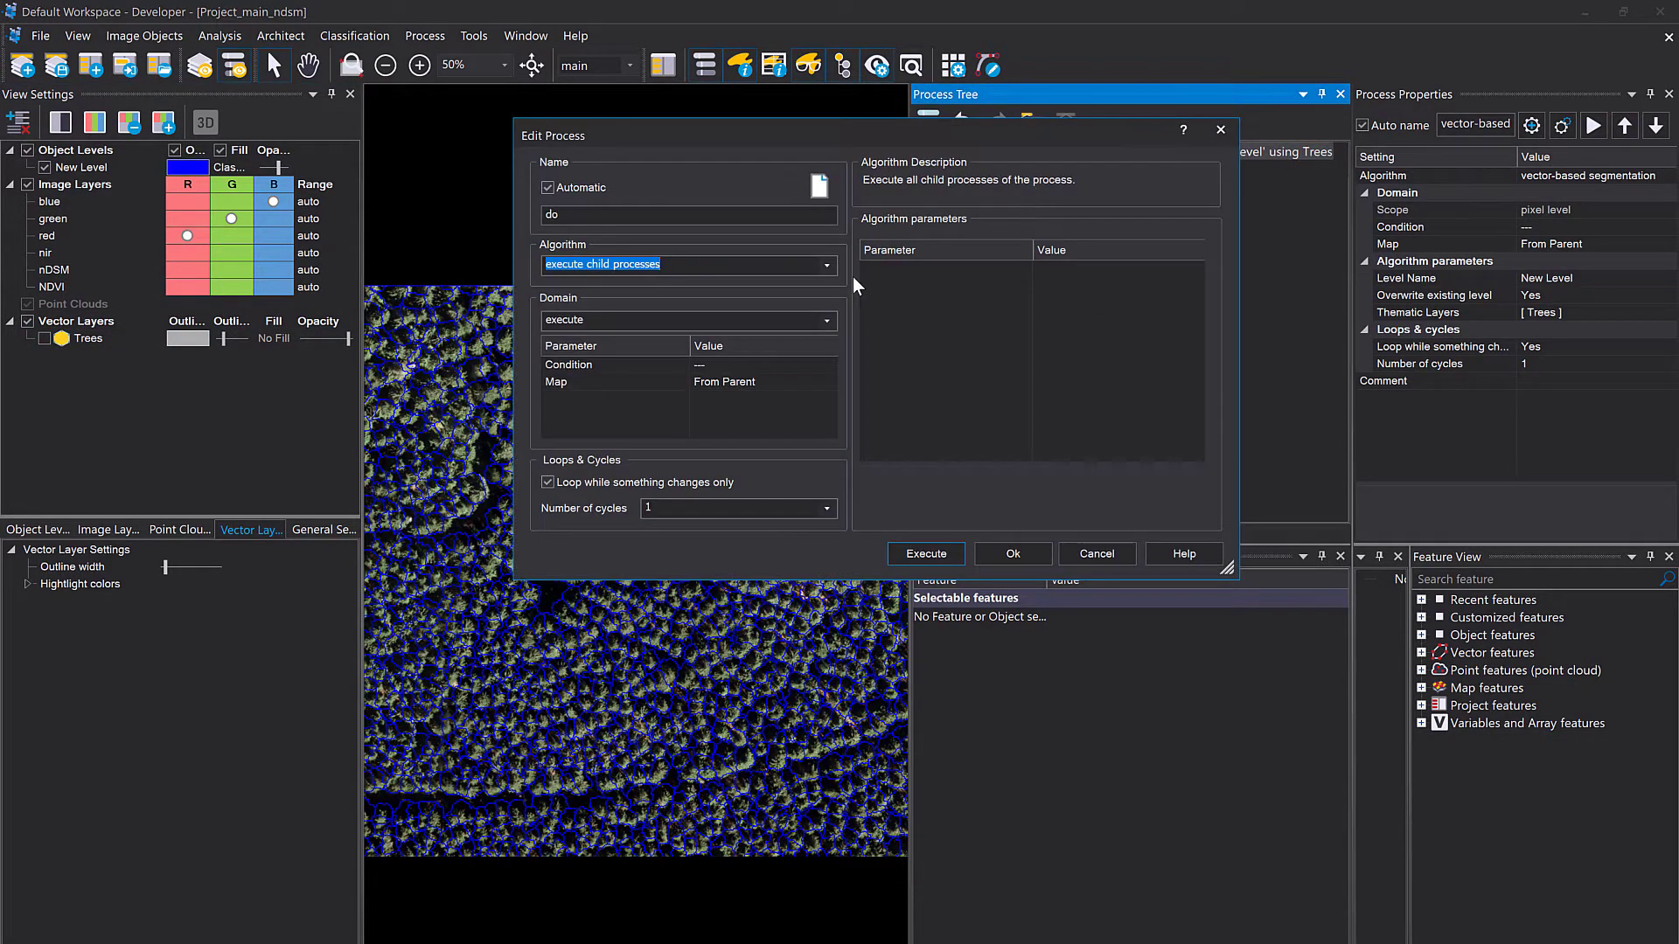
text(assign cla)
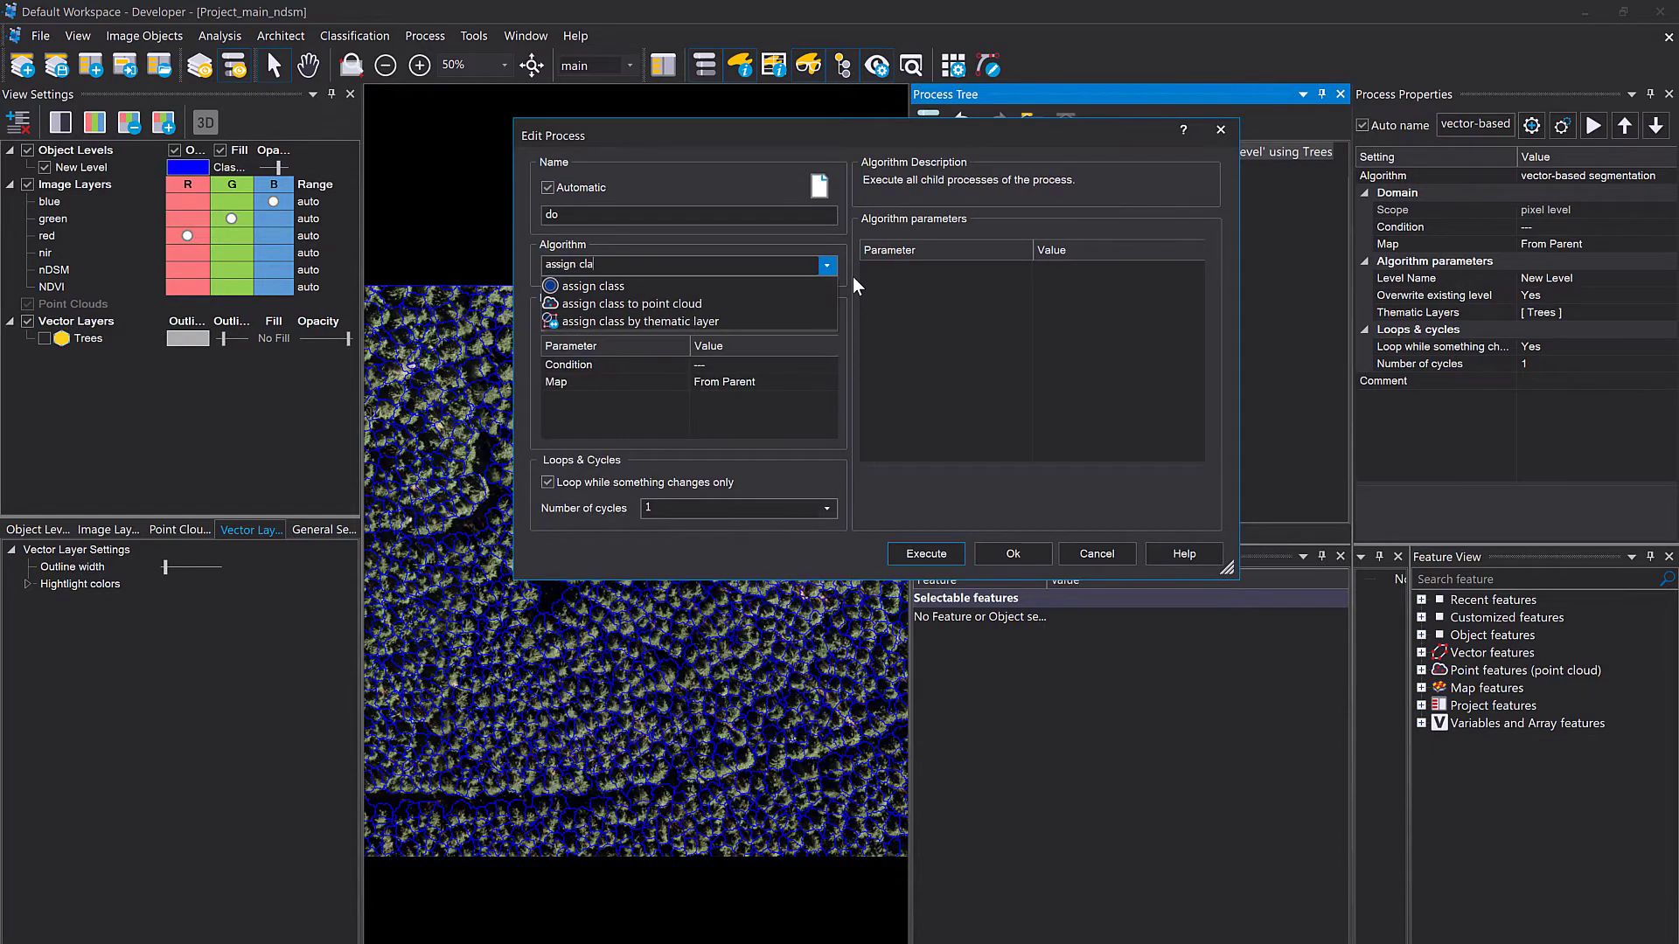
text(ss)
click(750, 321)
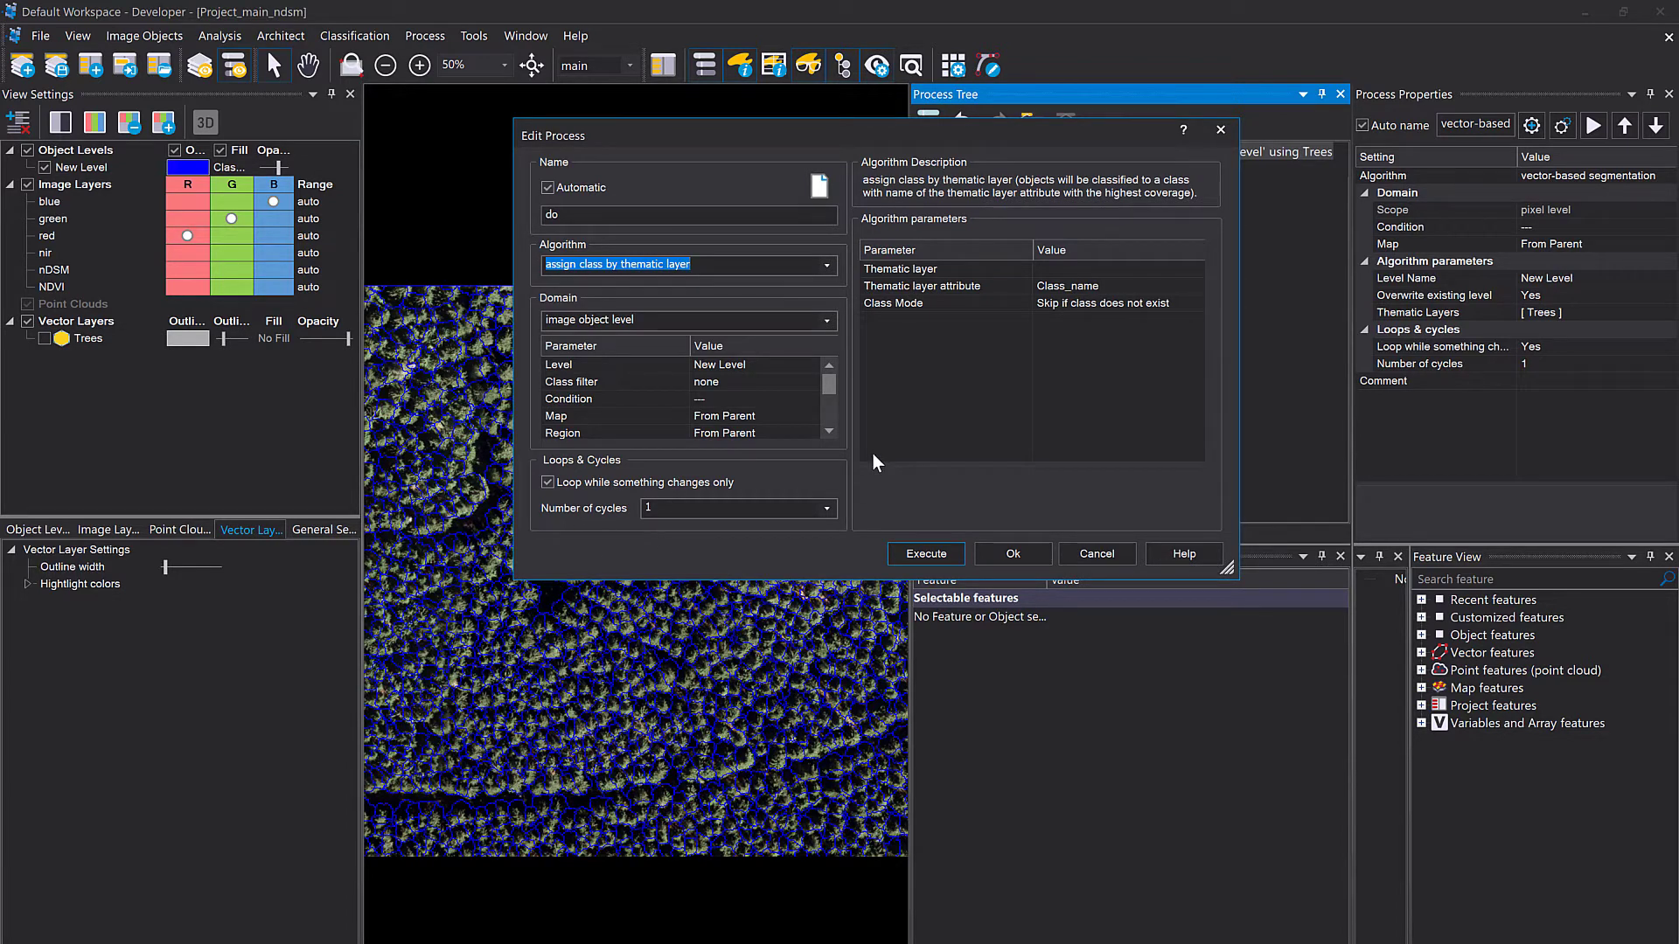
Step: Assign classes from the Trees layer's Class_name attribute with class mode Create new class, and execute the process
click(1197, 269)
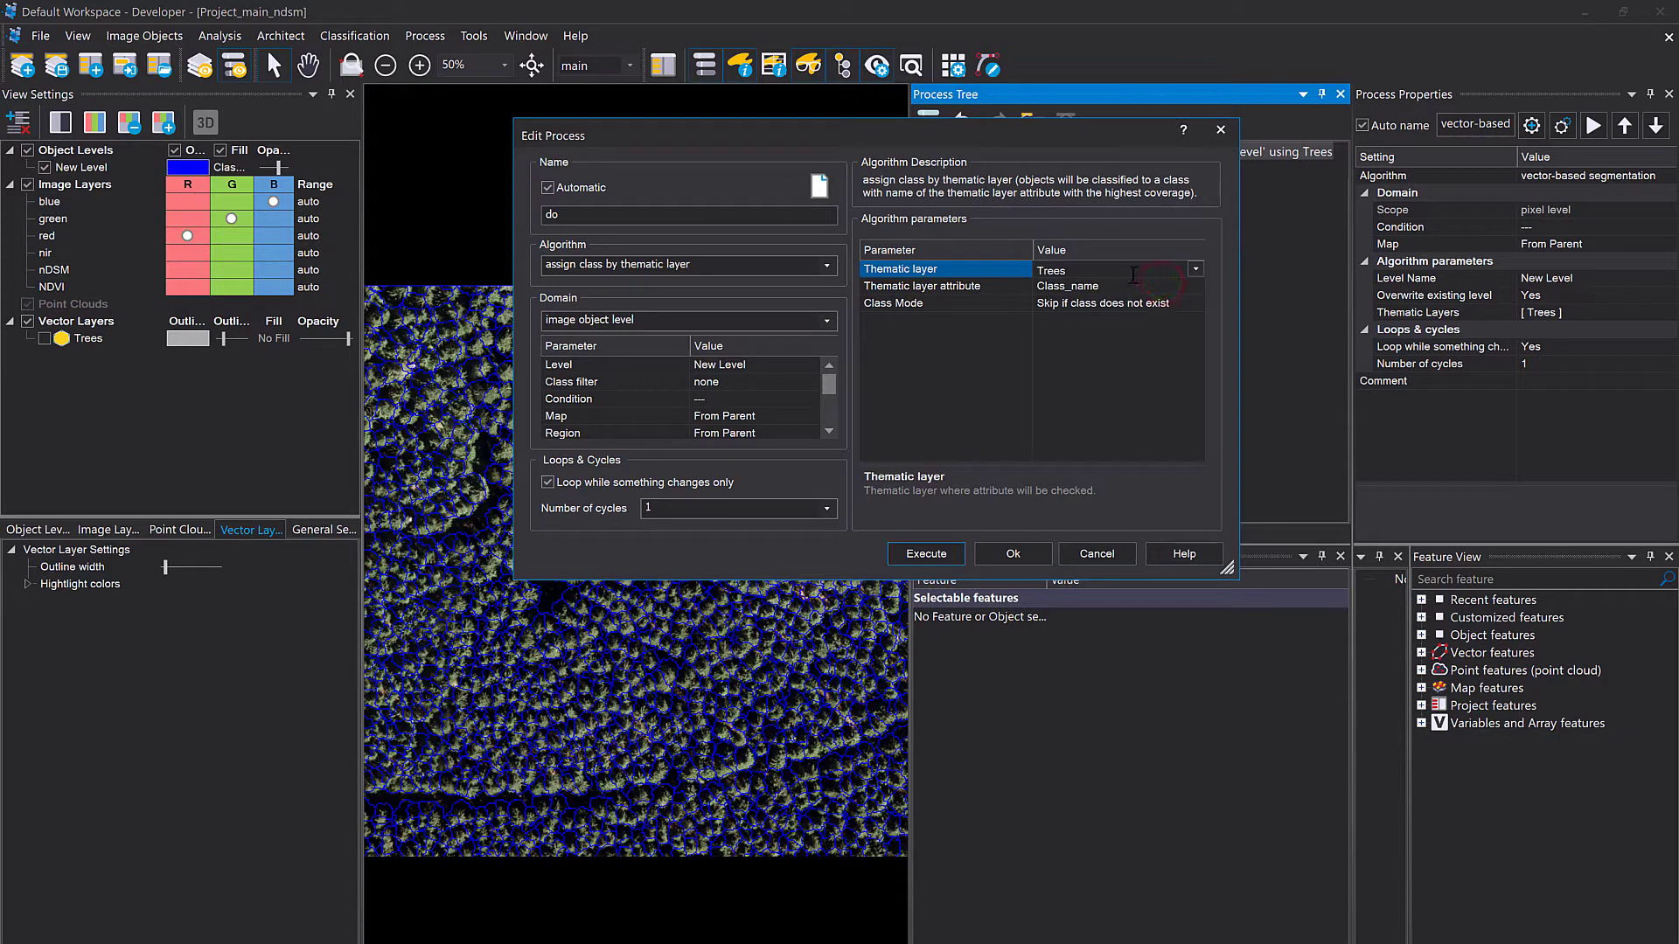
click(1195, 286)
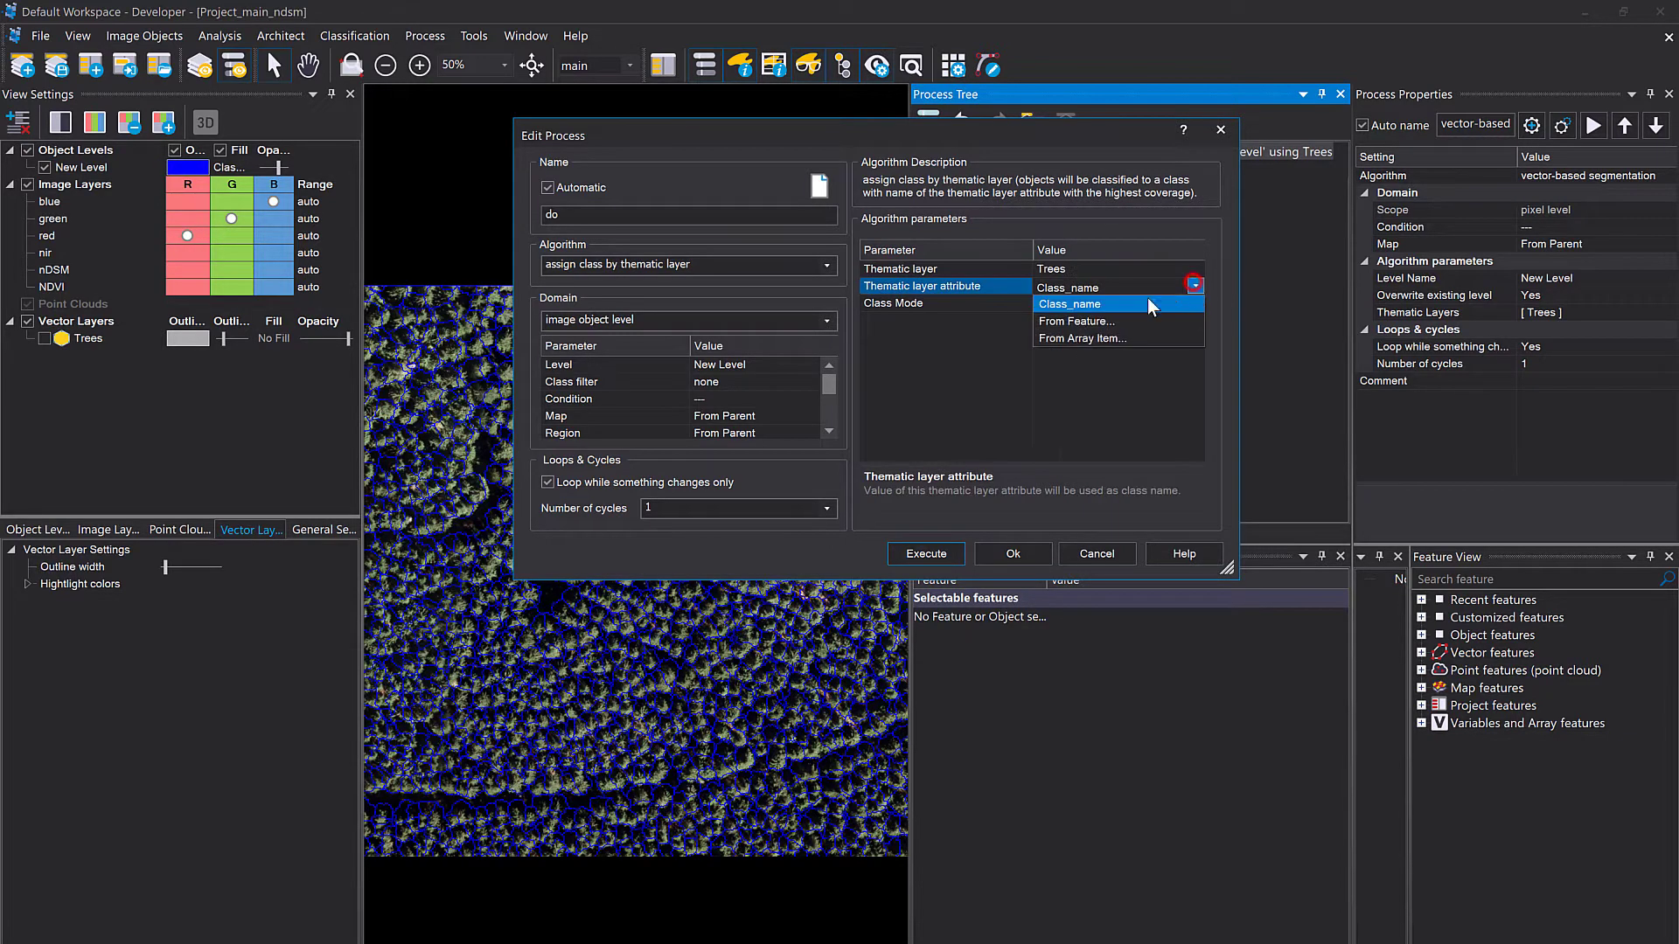
click(1128, 308)
click(1195, 303)
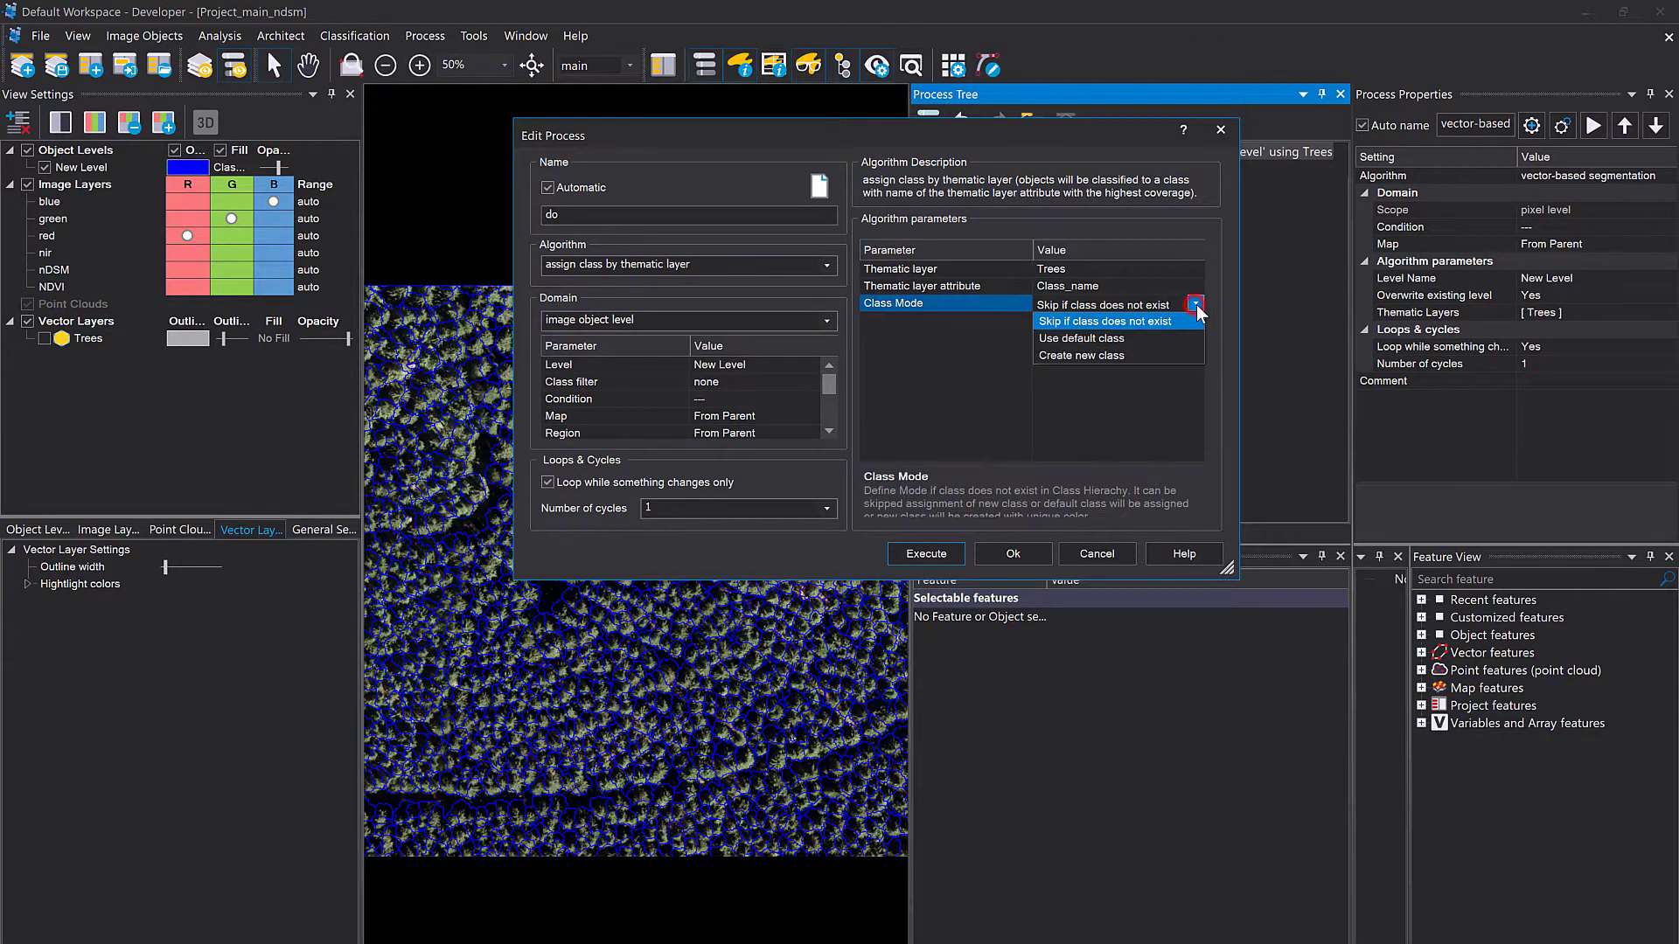
click(1157, 352)
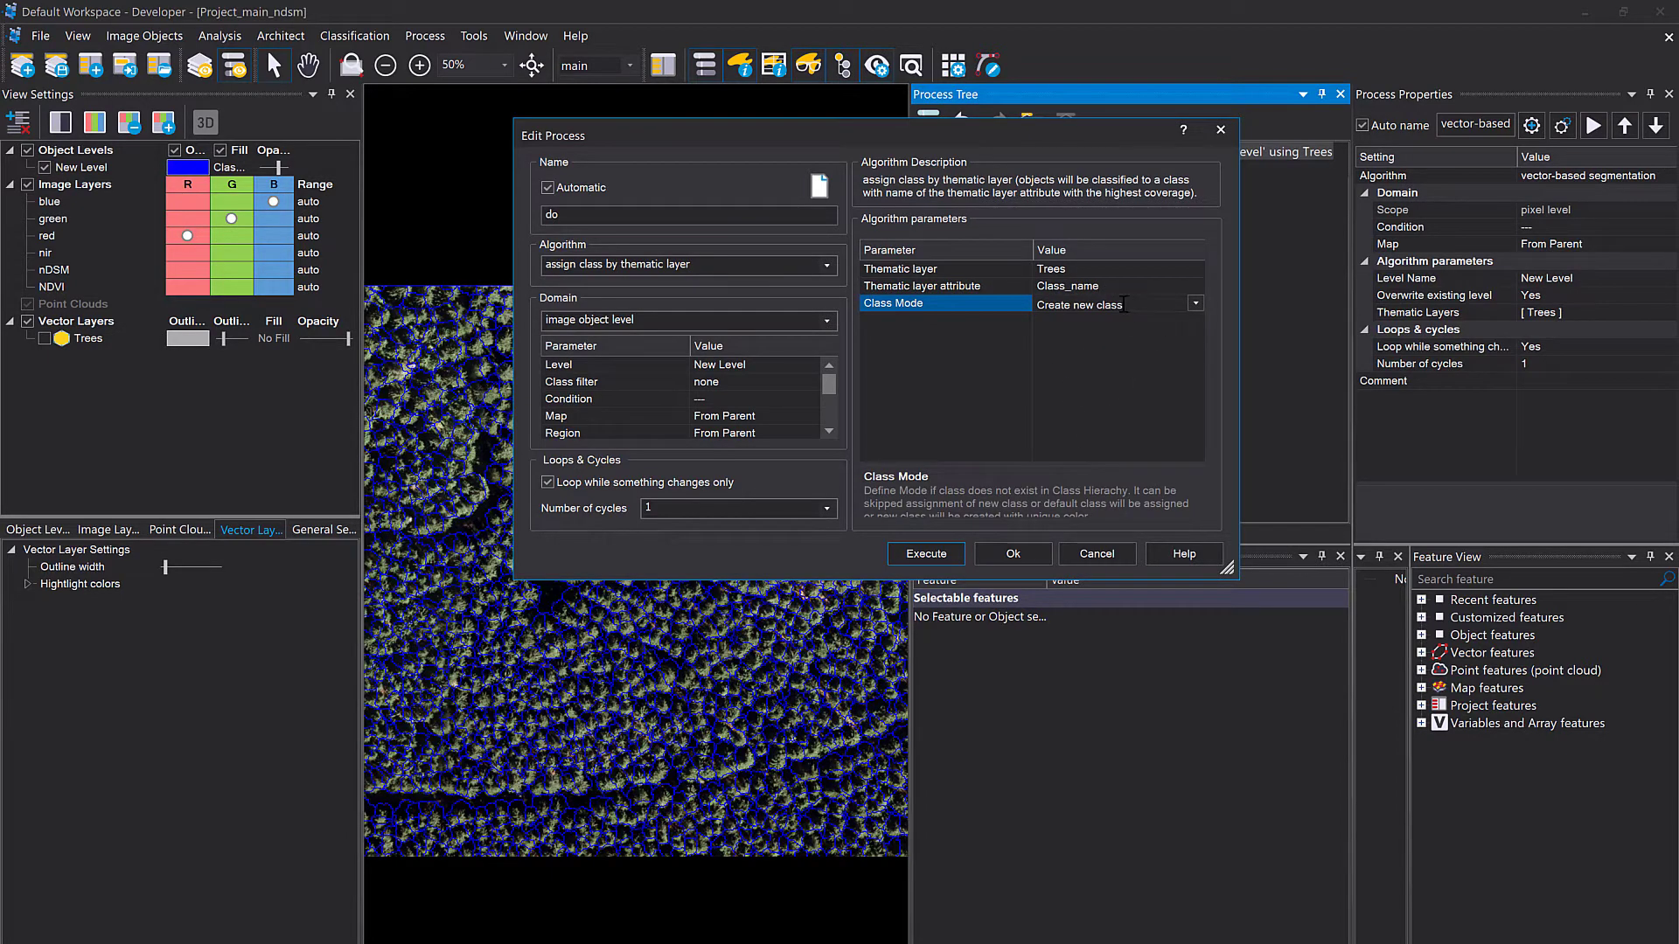
click(940, 553)
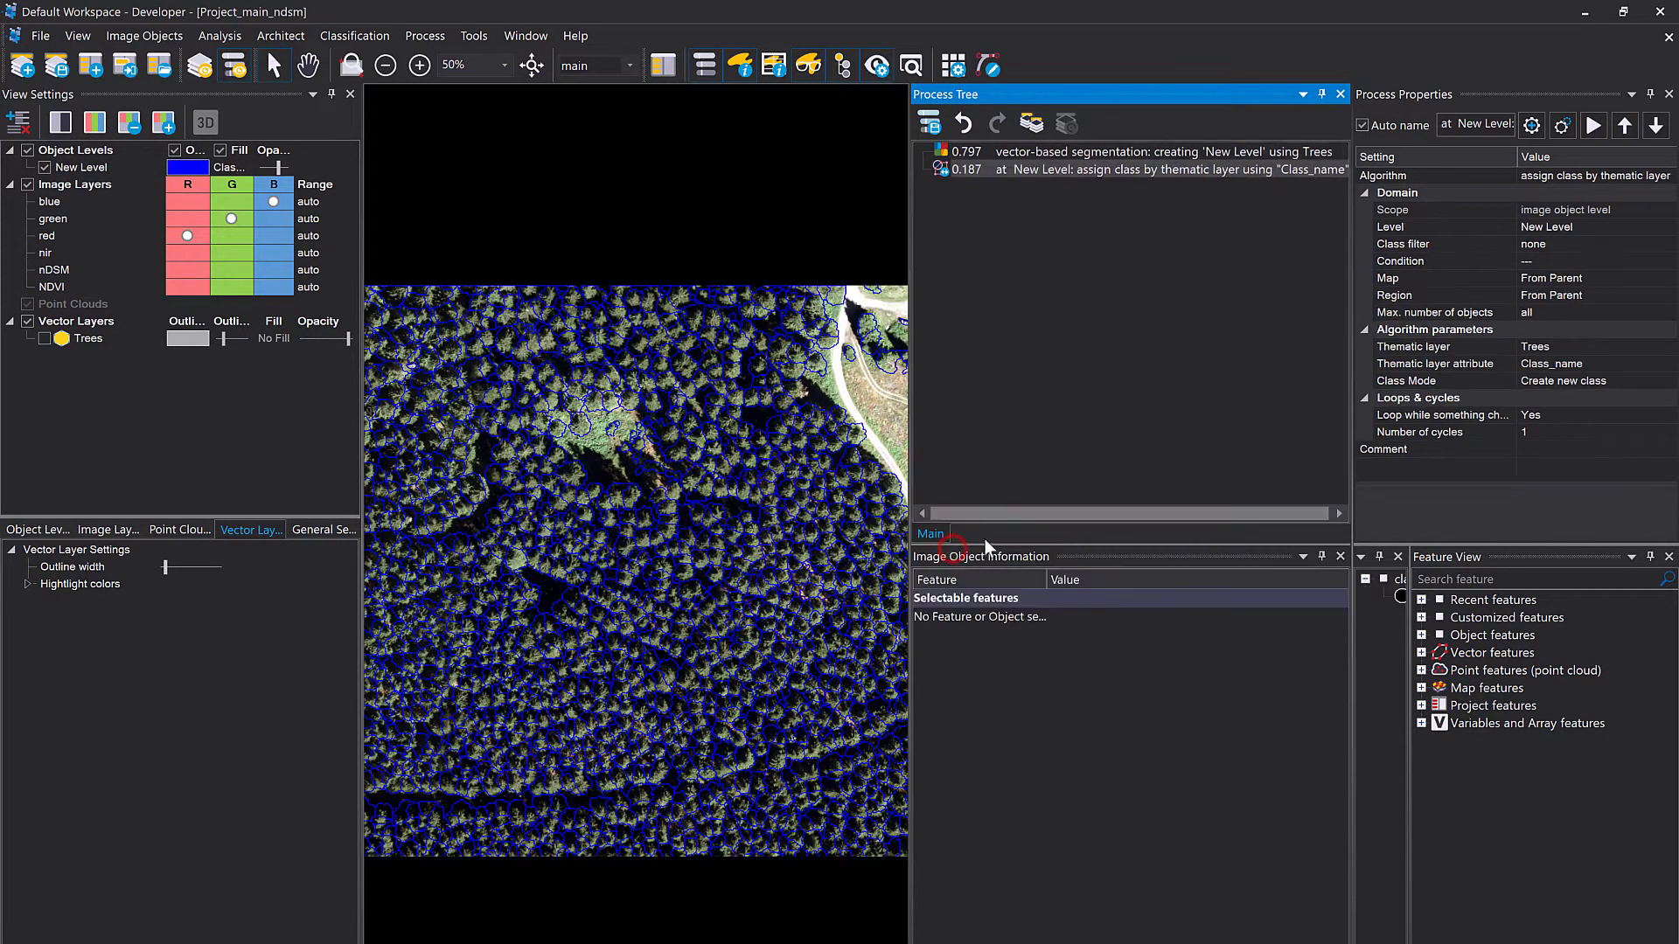
Step: Widen the class hierarchy and change the display colour of the Trees class to green
drag(1352, 615, 1274, 612)
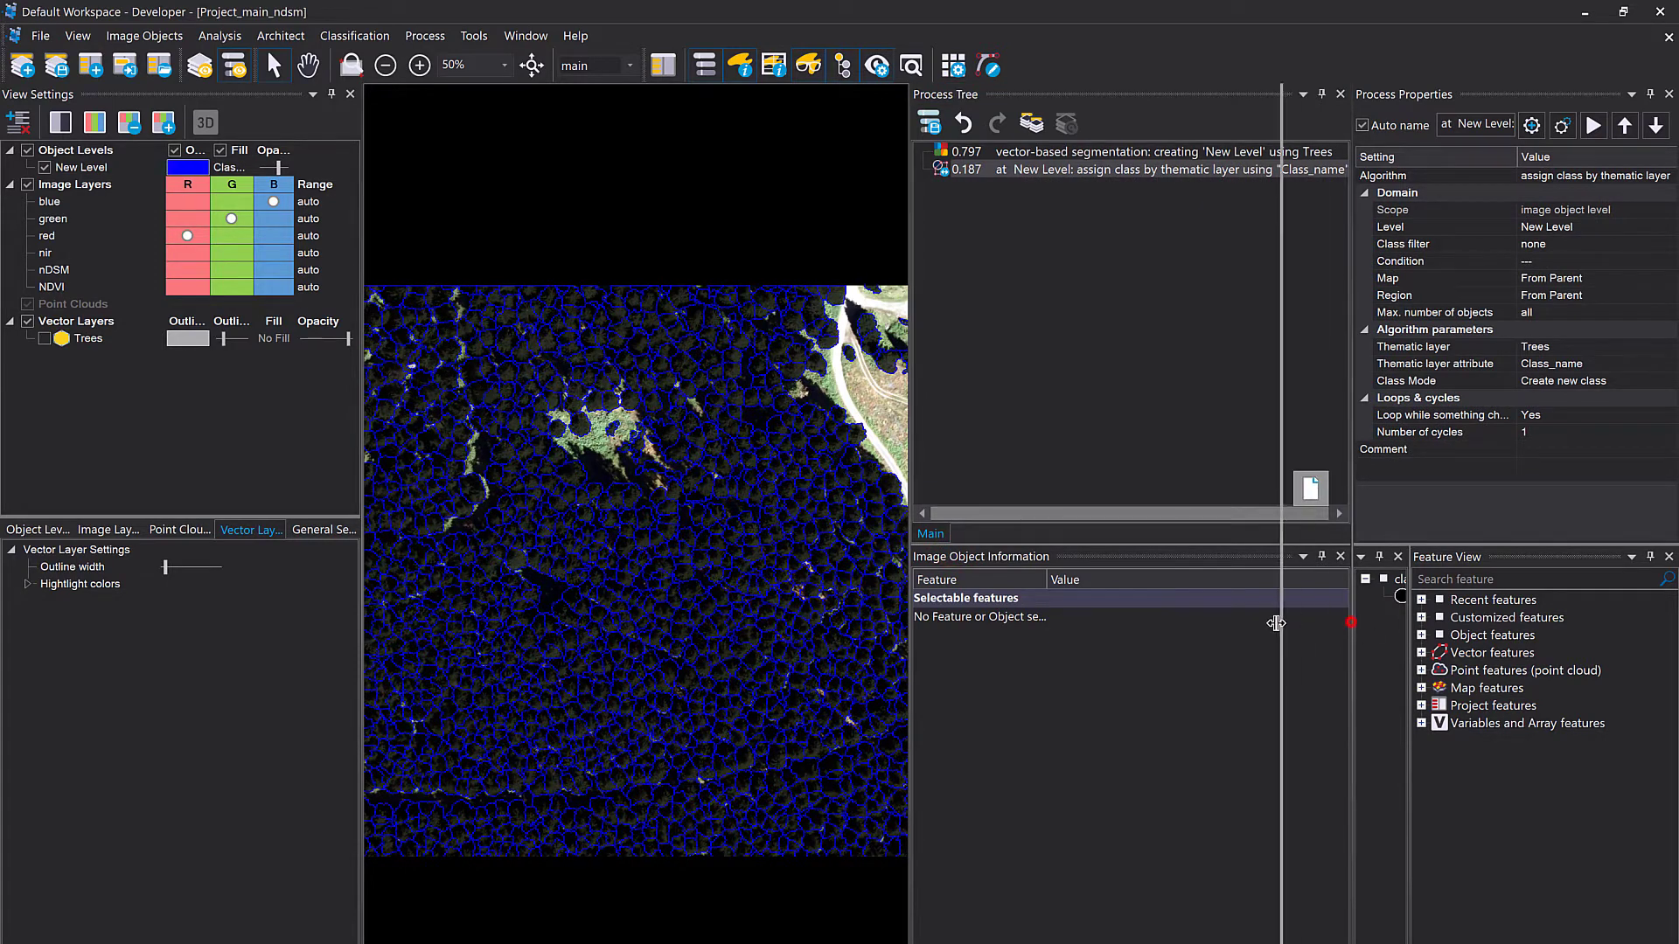
click(1260, 599)
double_click(1262, 601)
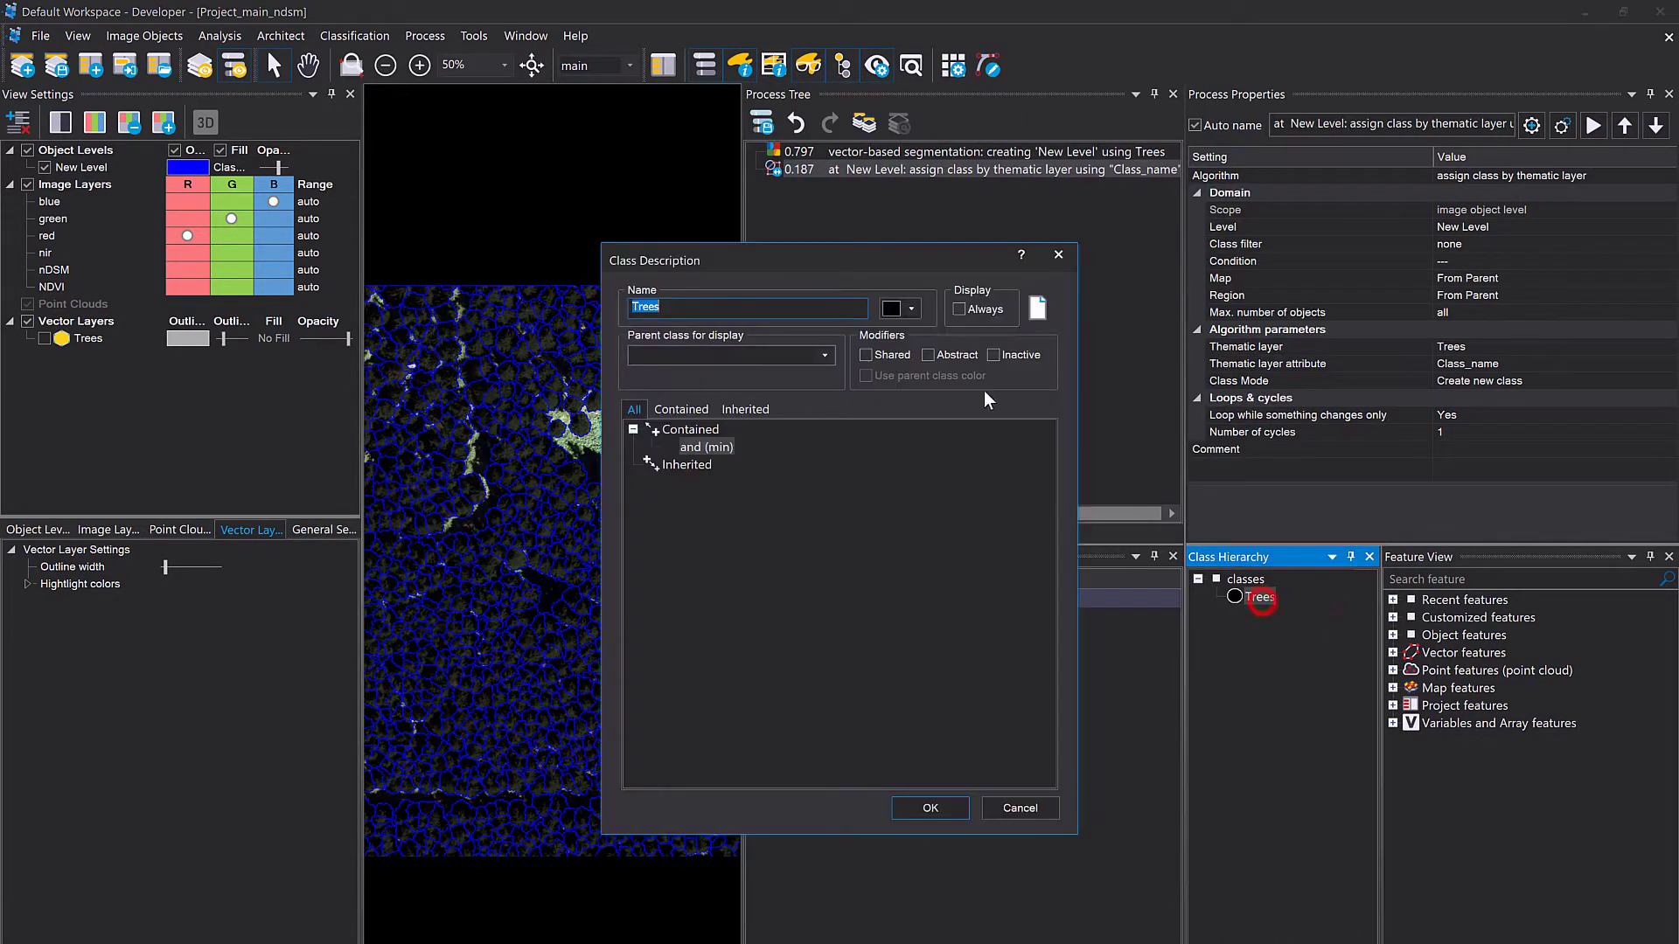
click(896, 307)
click(961, 366)
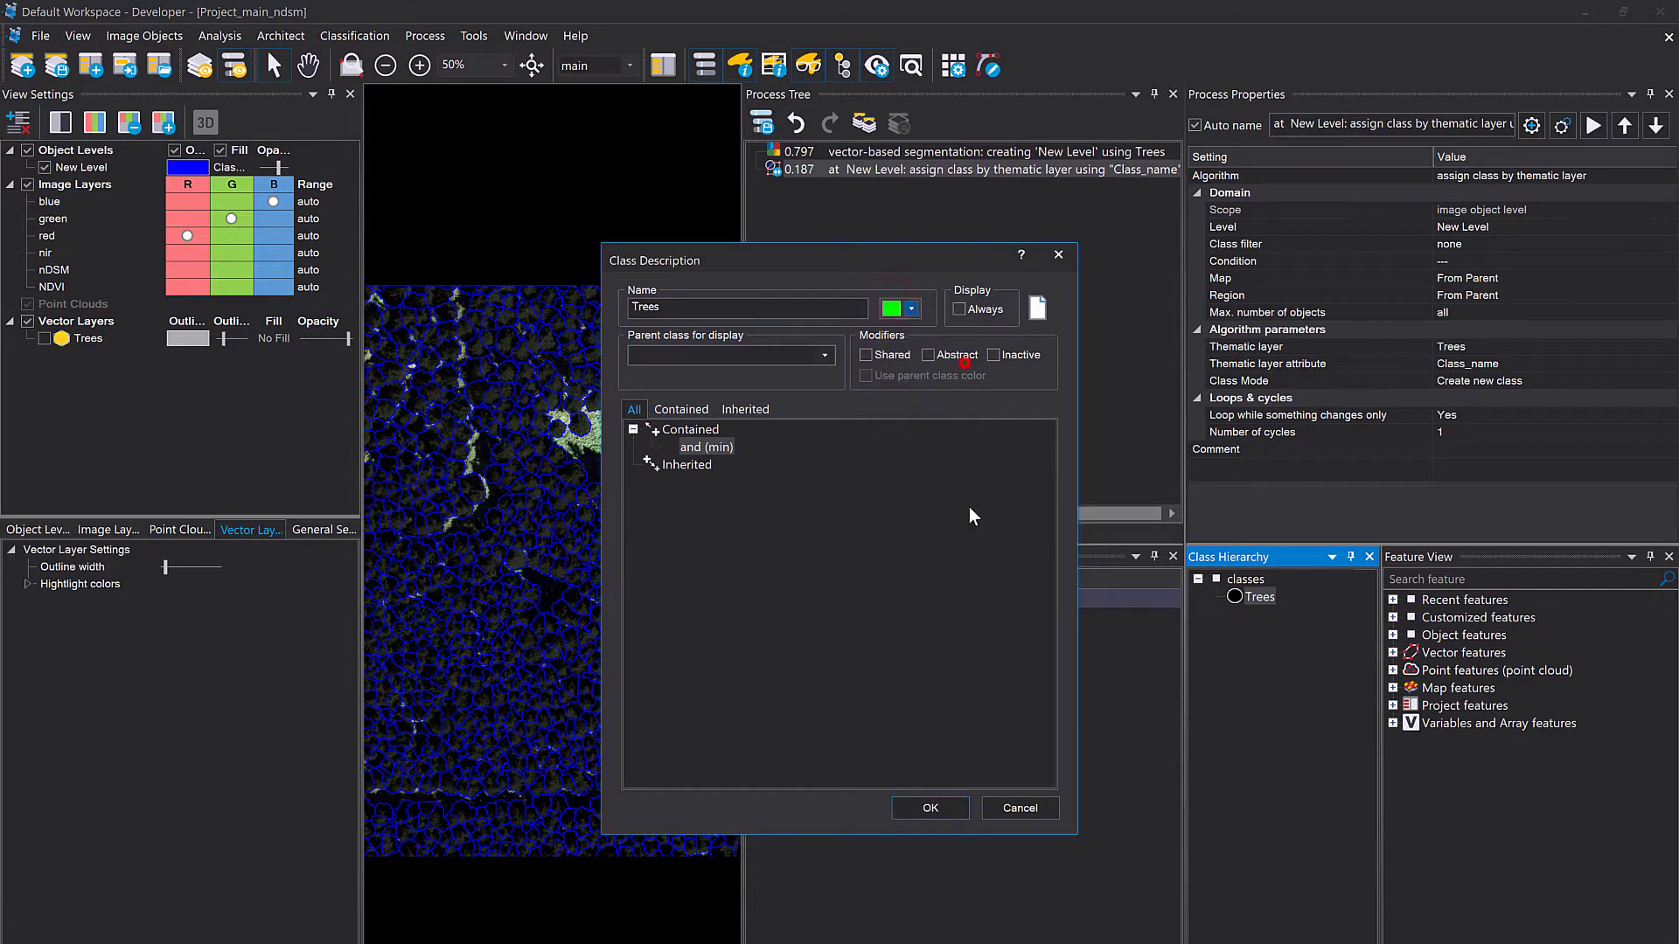
click(930, 807)
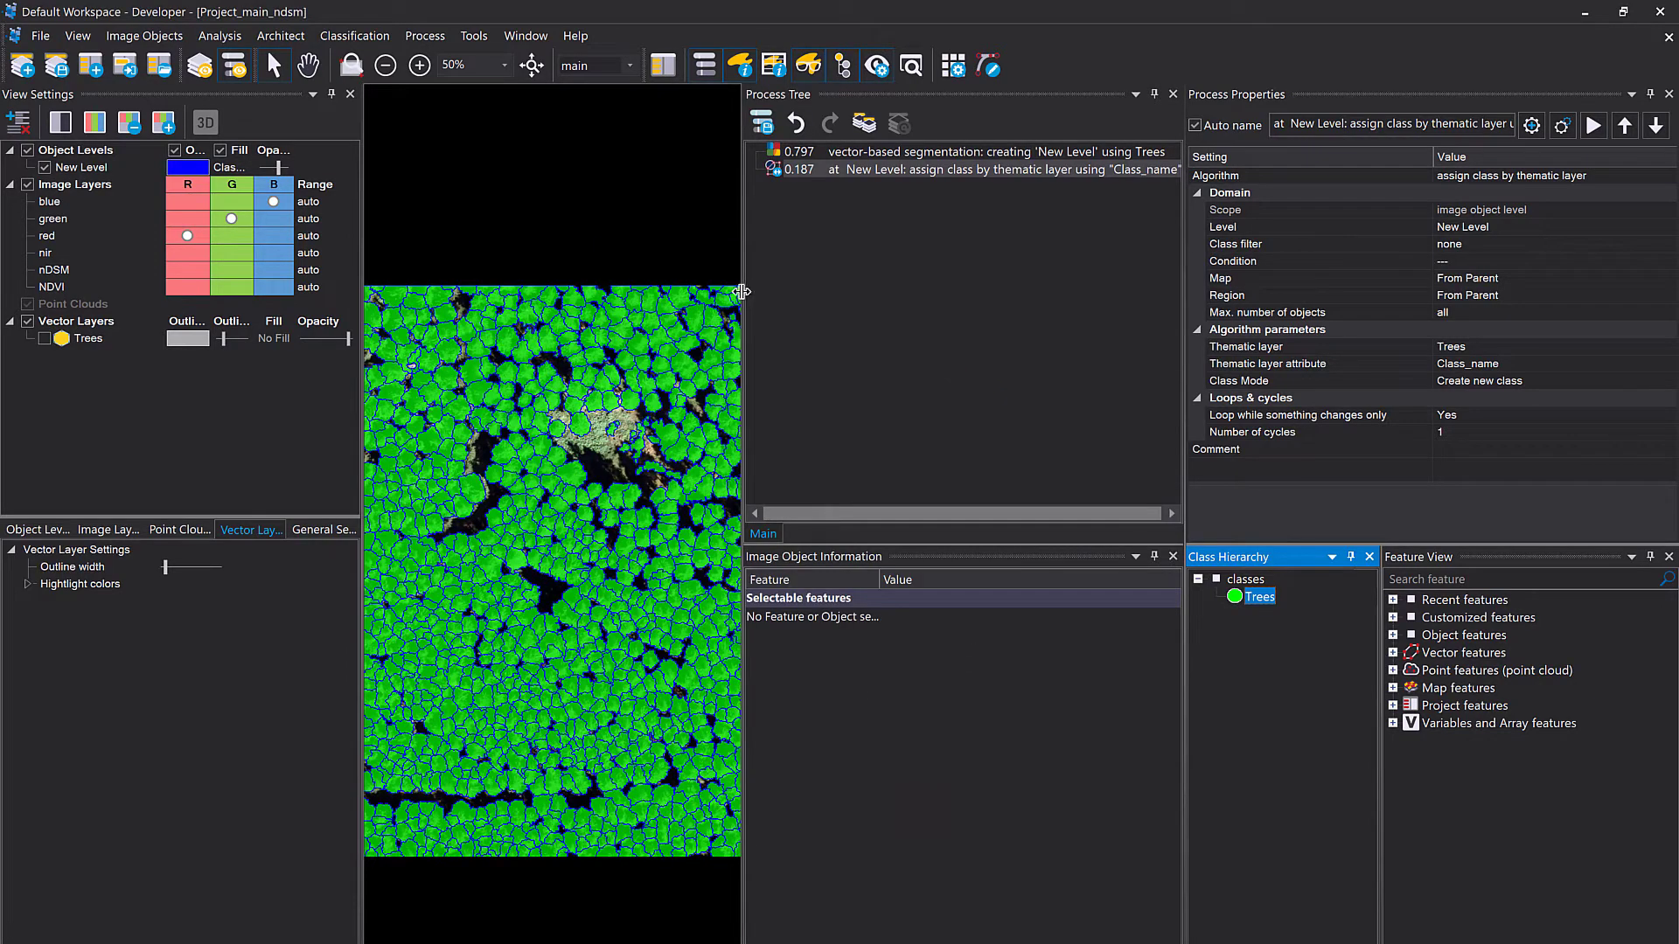
Step: Enlarge the image view and inspect individual classified tree objects in the lower part of the scene
drag(743, 292, 927, 293)
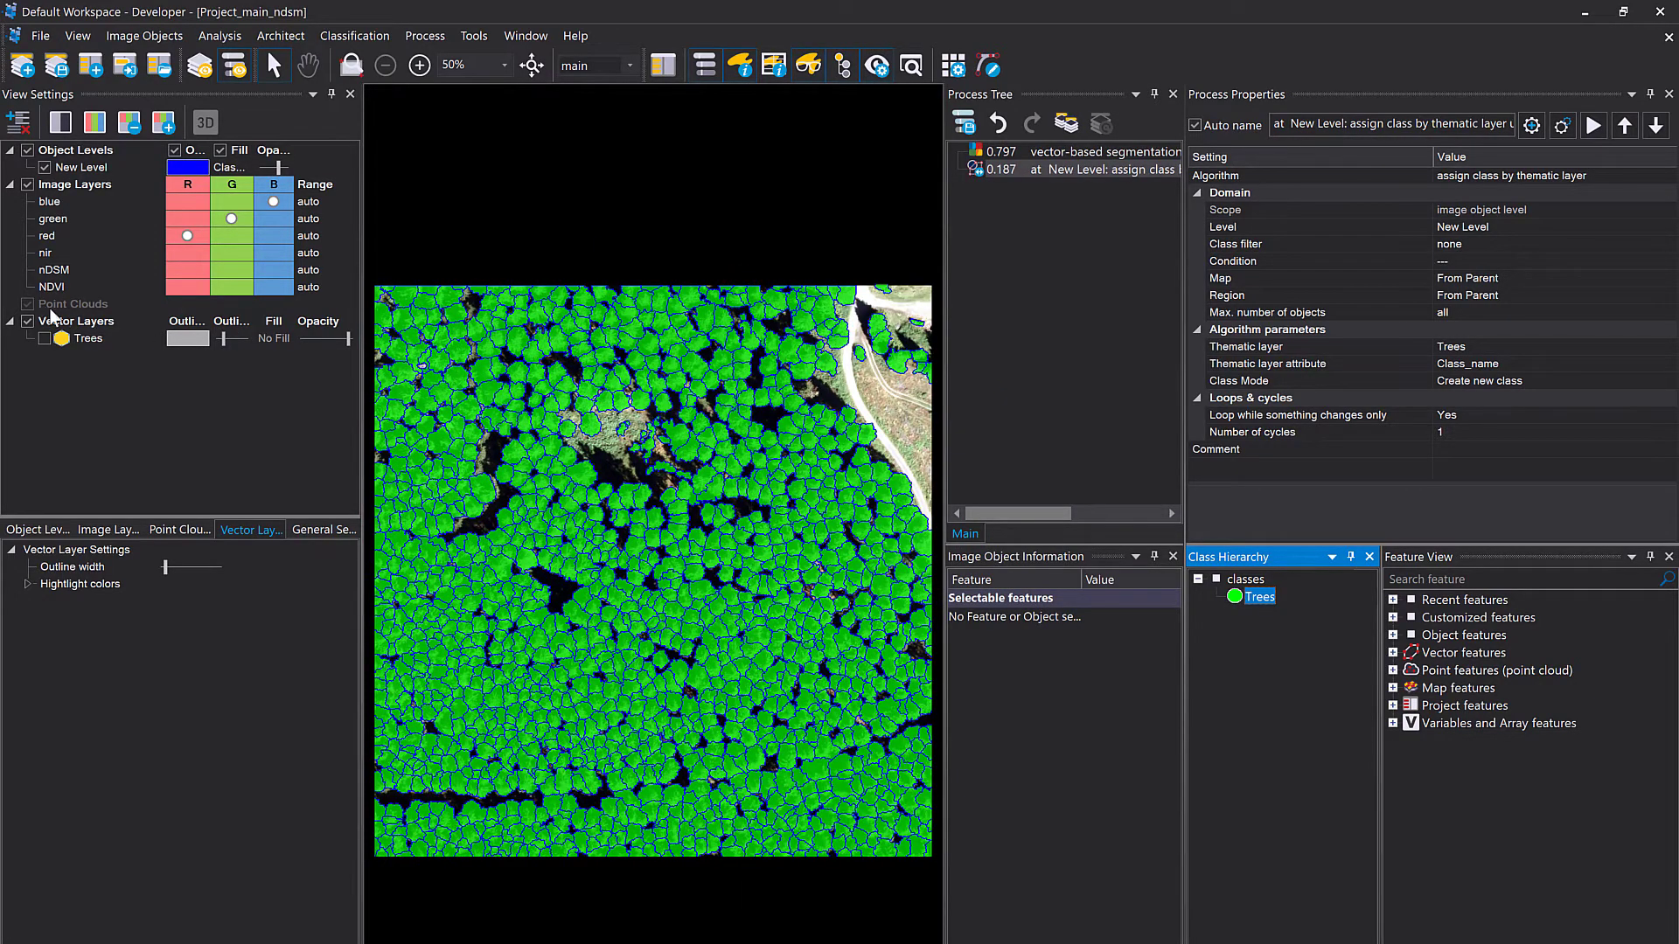
scroll(719, 475, up, 3)
scroll(909, 472, down, 2)
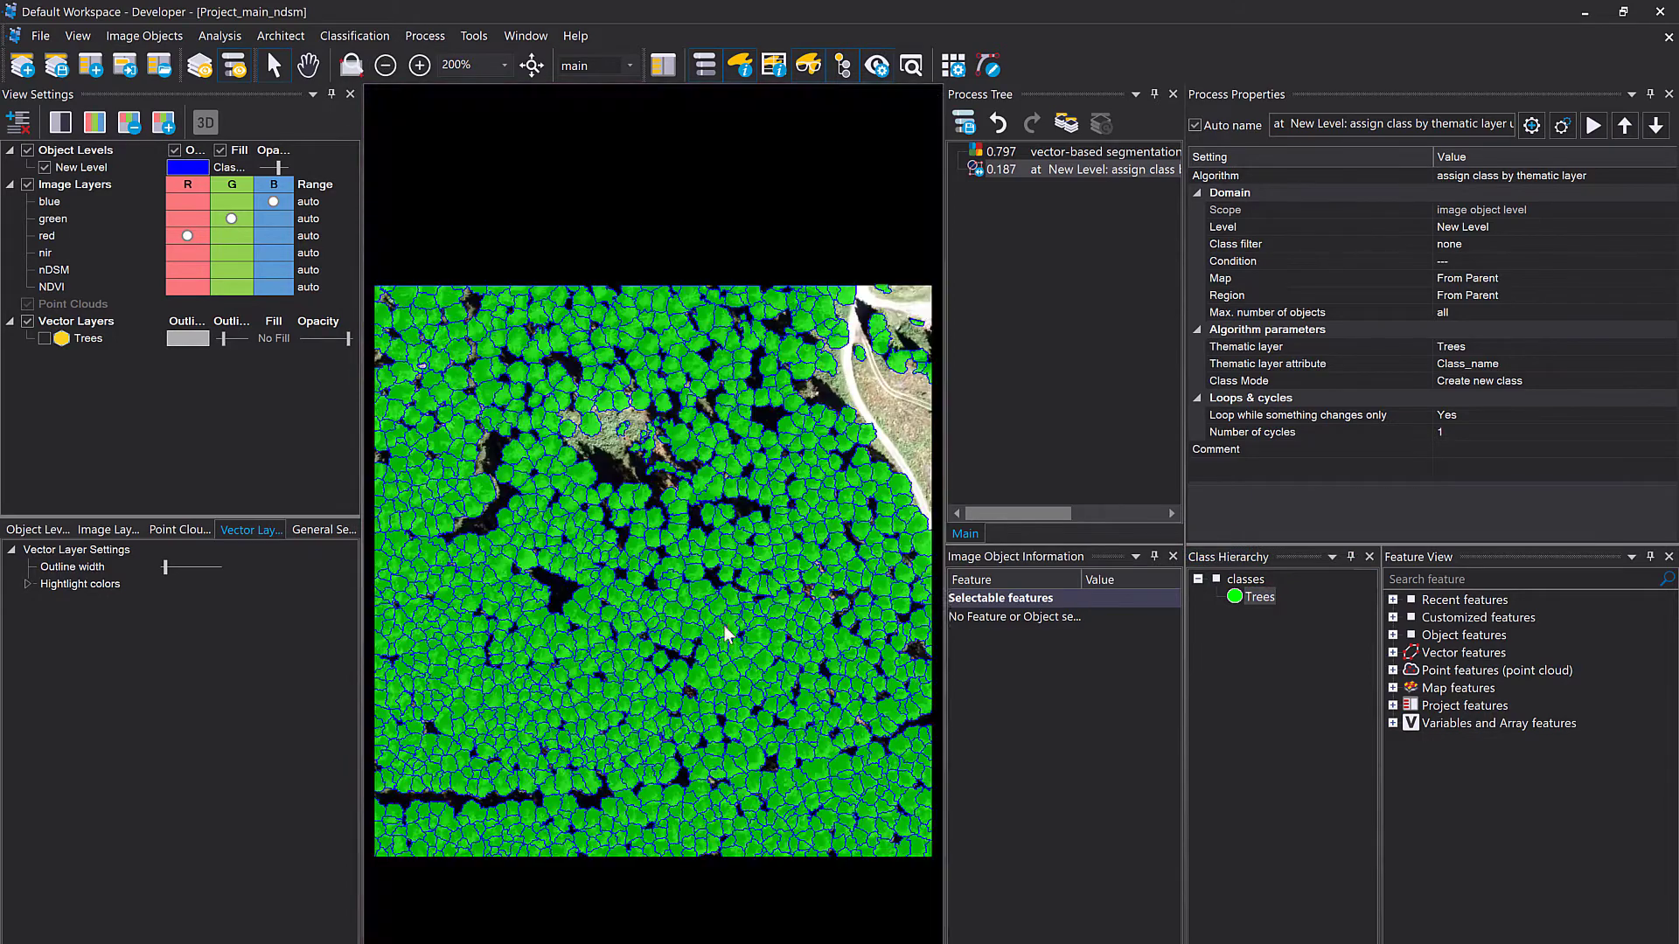
click(726, 737)
click(780, 705)
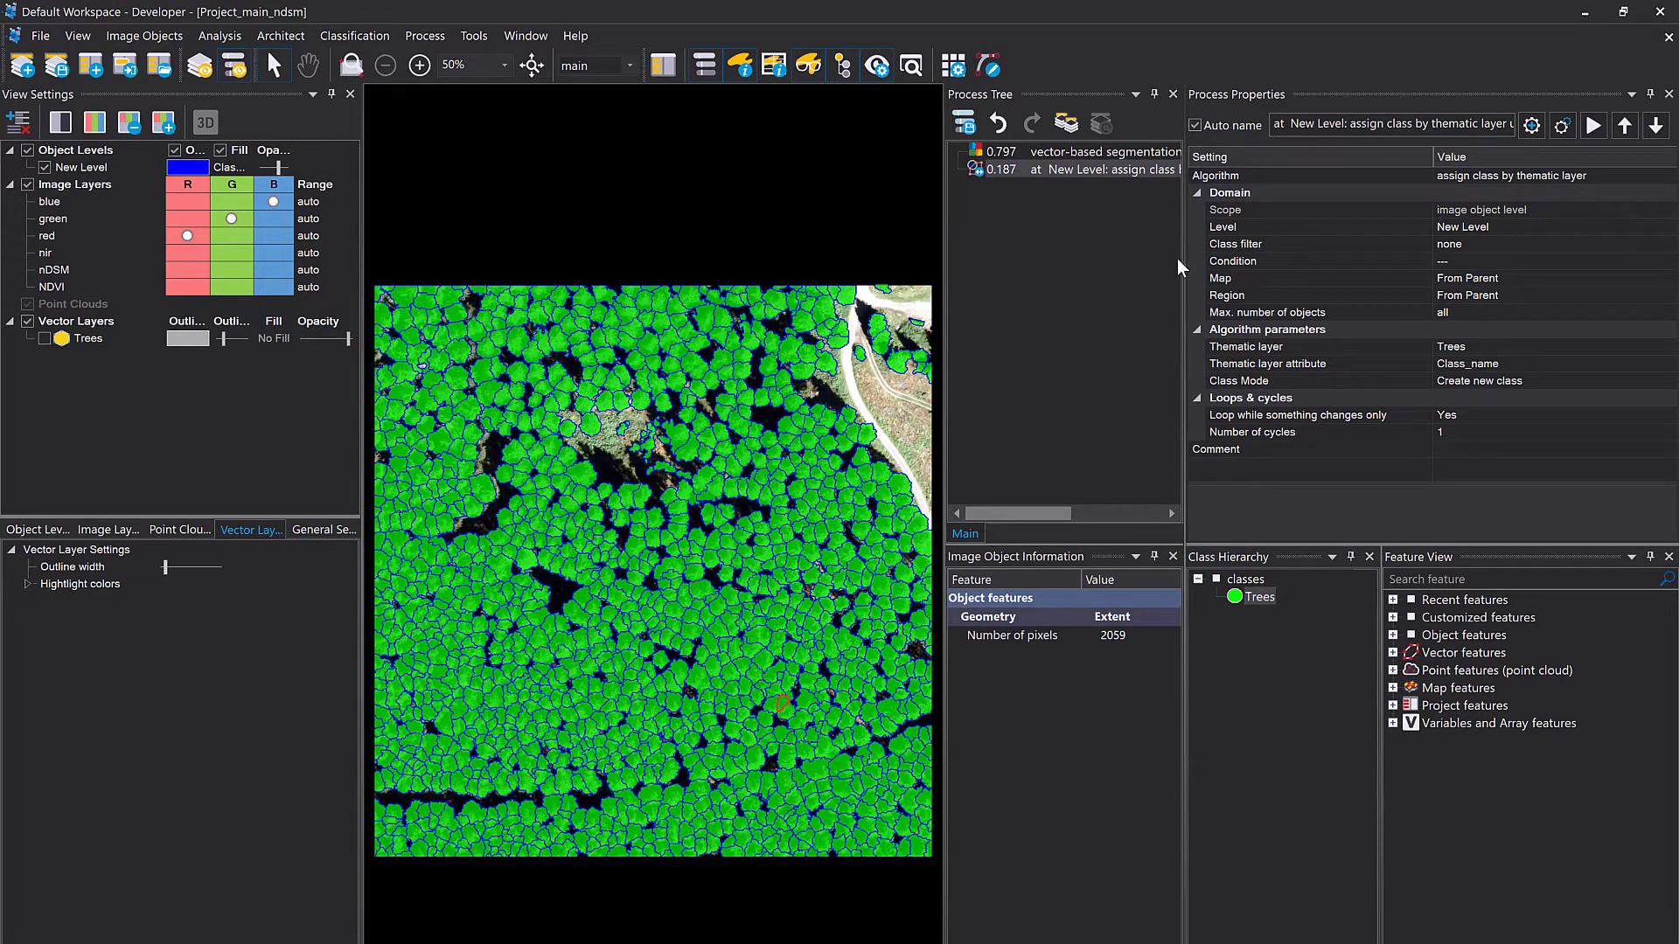
Step: Rearrange the pane widths to enlarge the process tree and append a process that uses the compute statistical value algorithm
drag(1187, 261, 1373, 347)
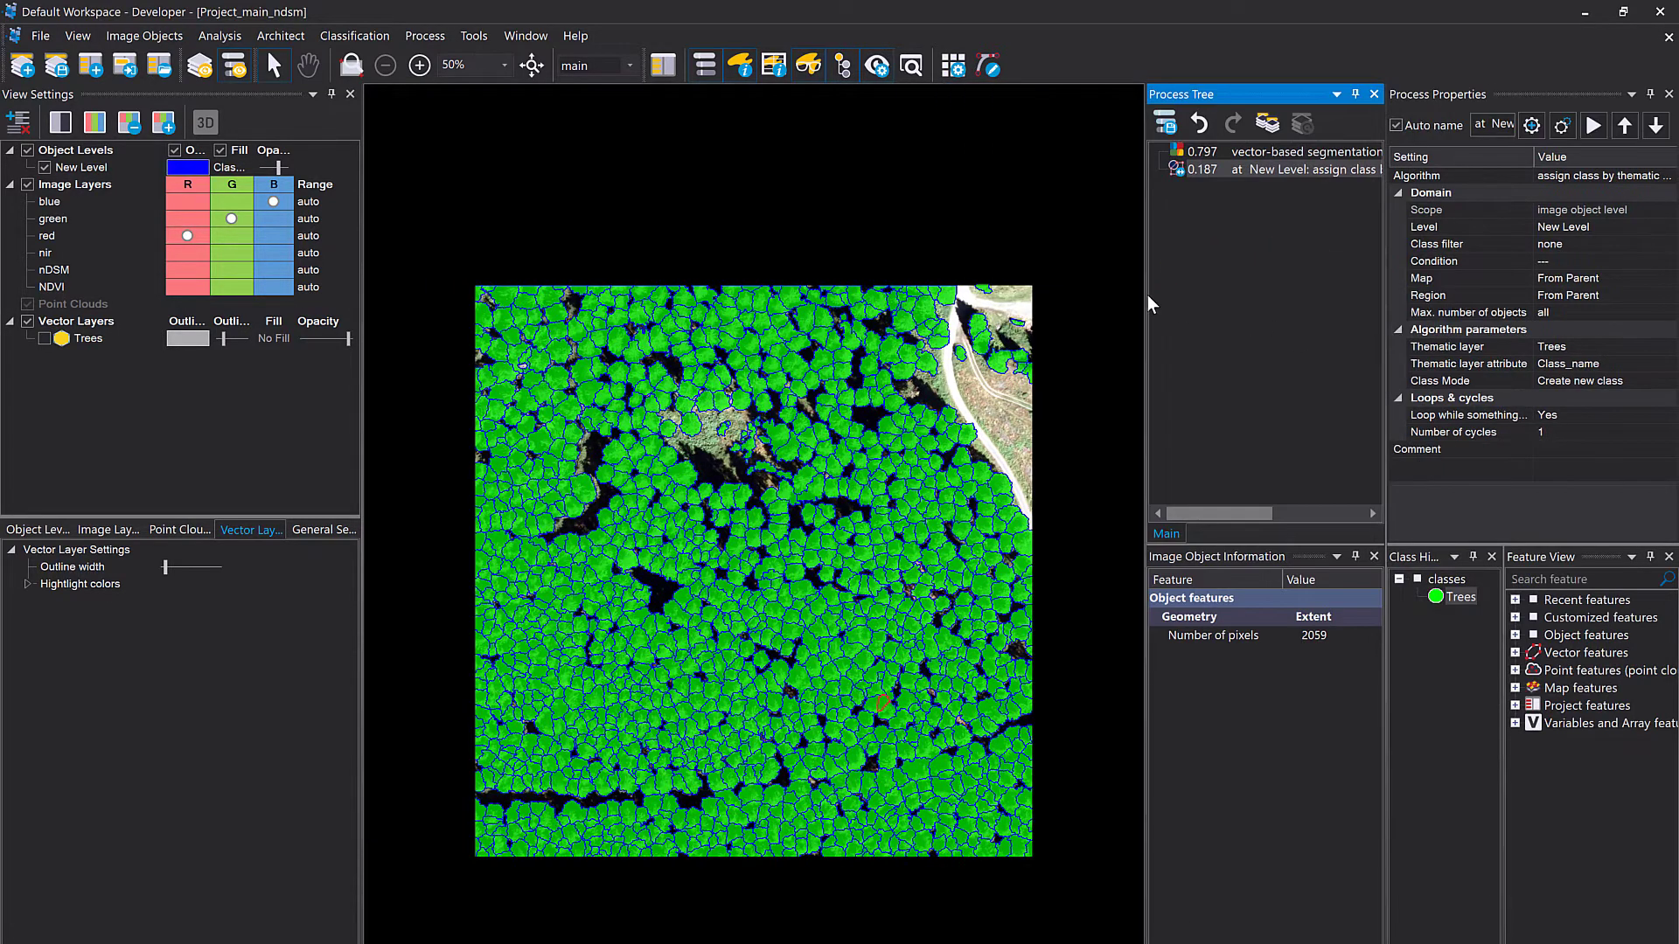
drag(1145, 298, 989, 315)
double_click(1059, 301)
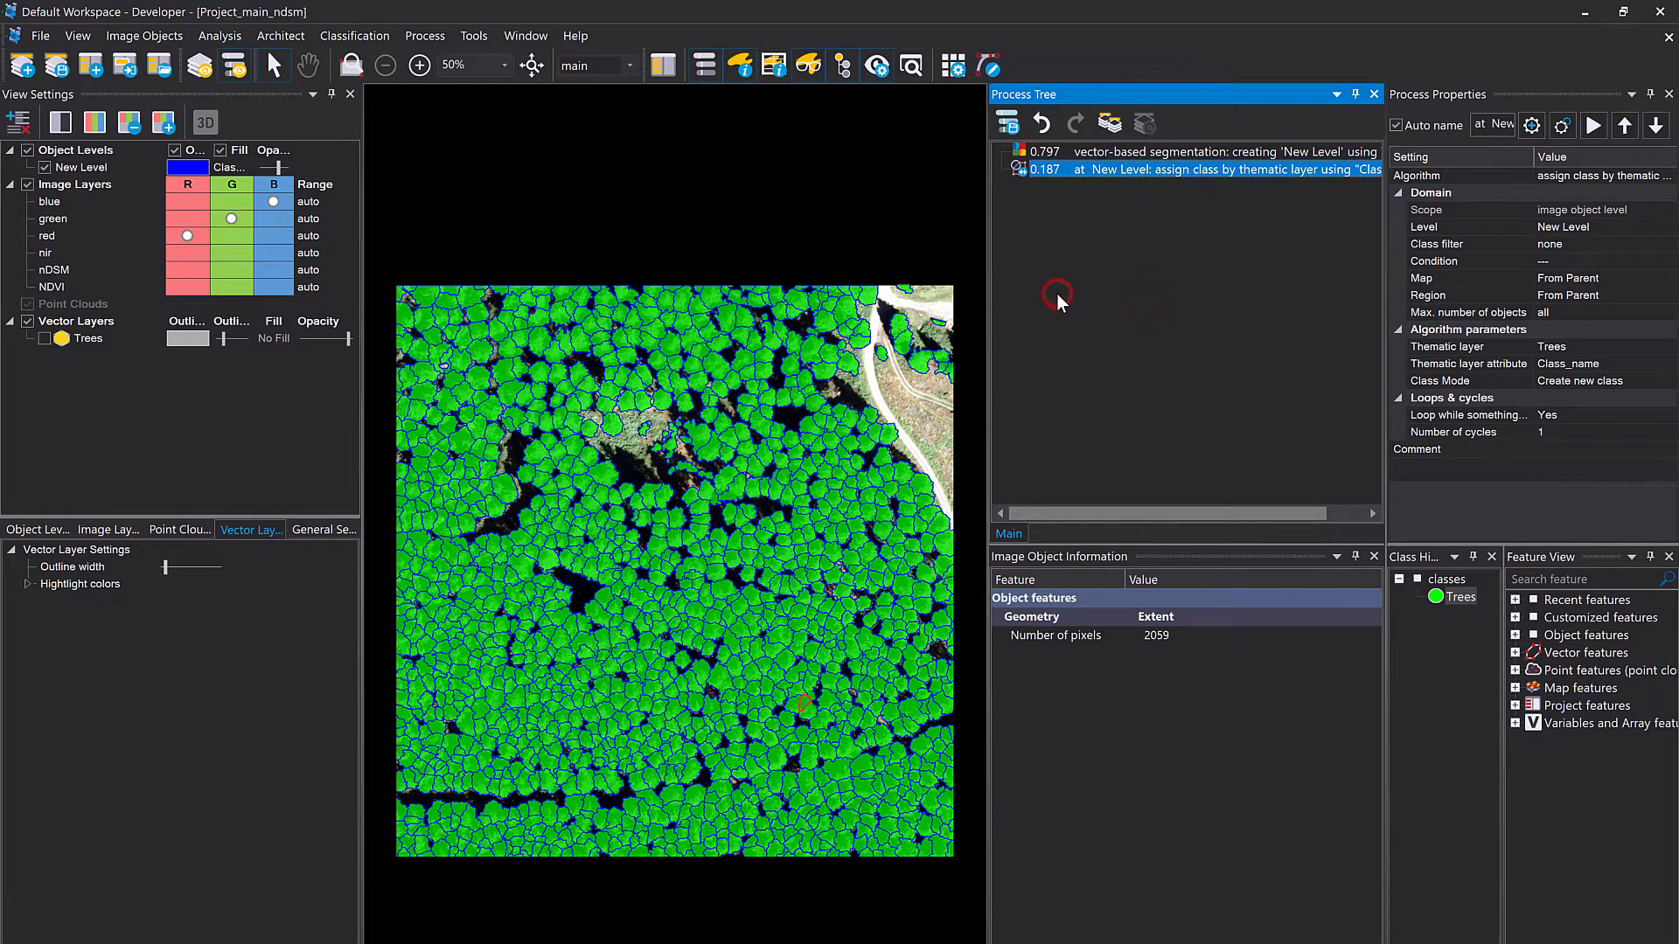
text(compute)
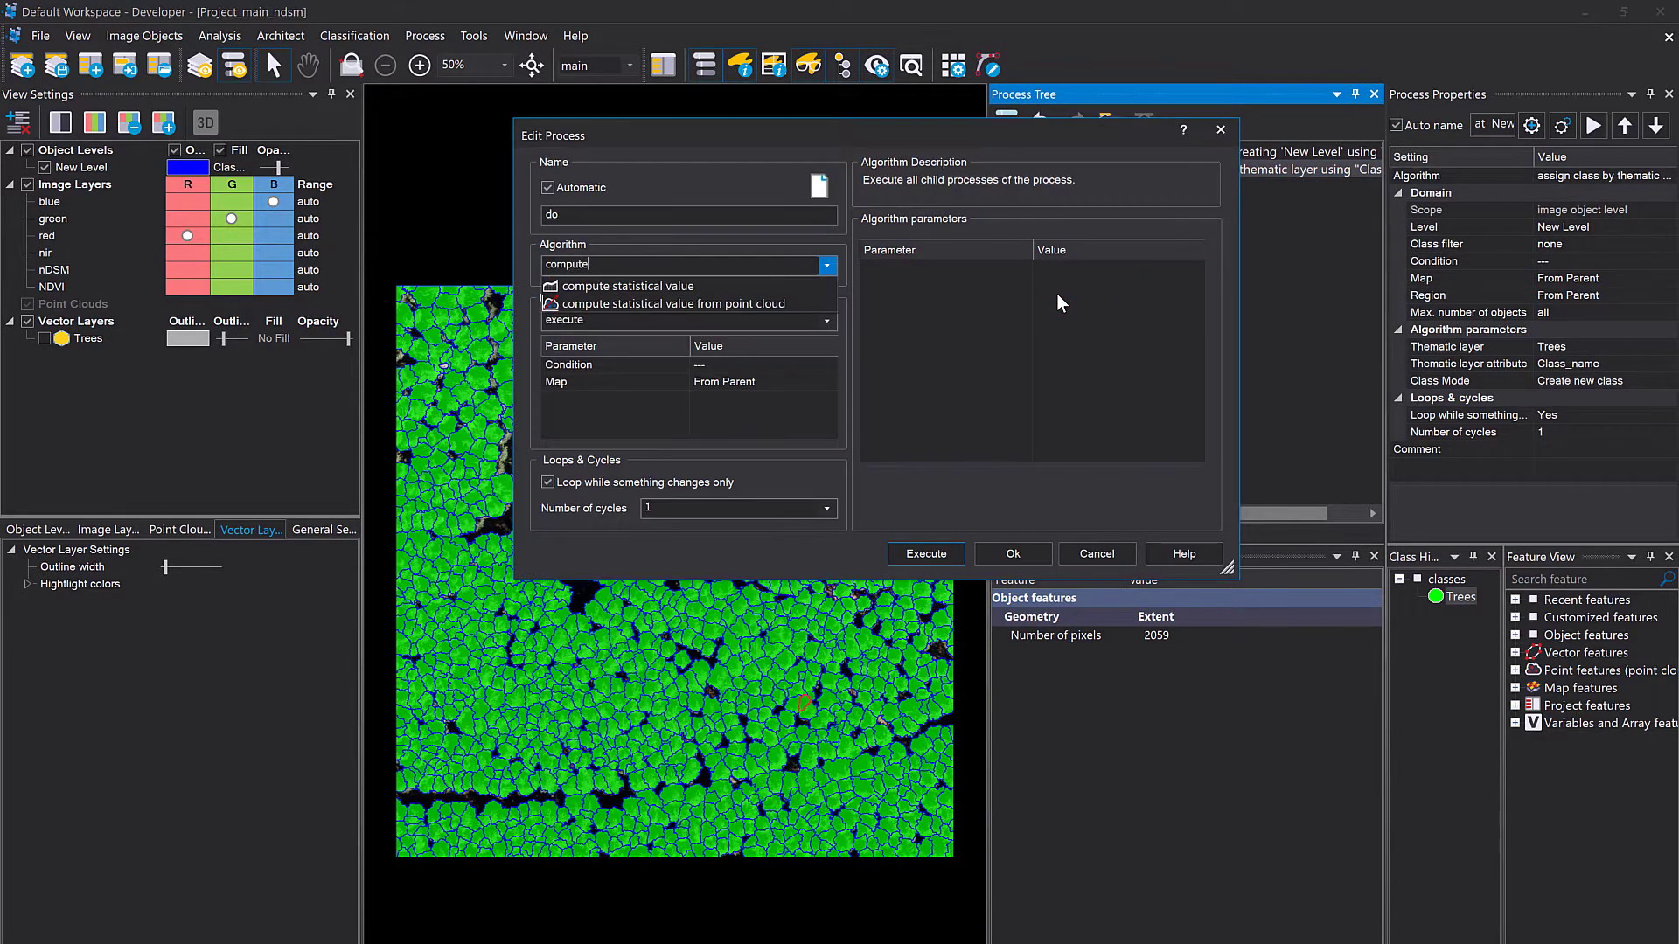
click(664, 286)
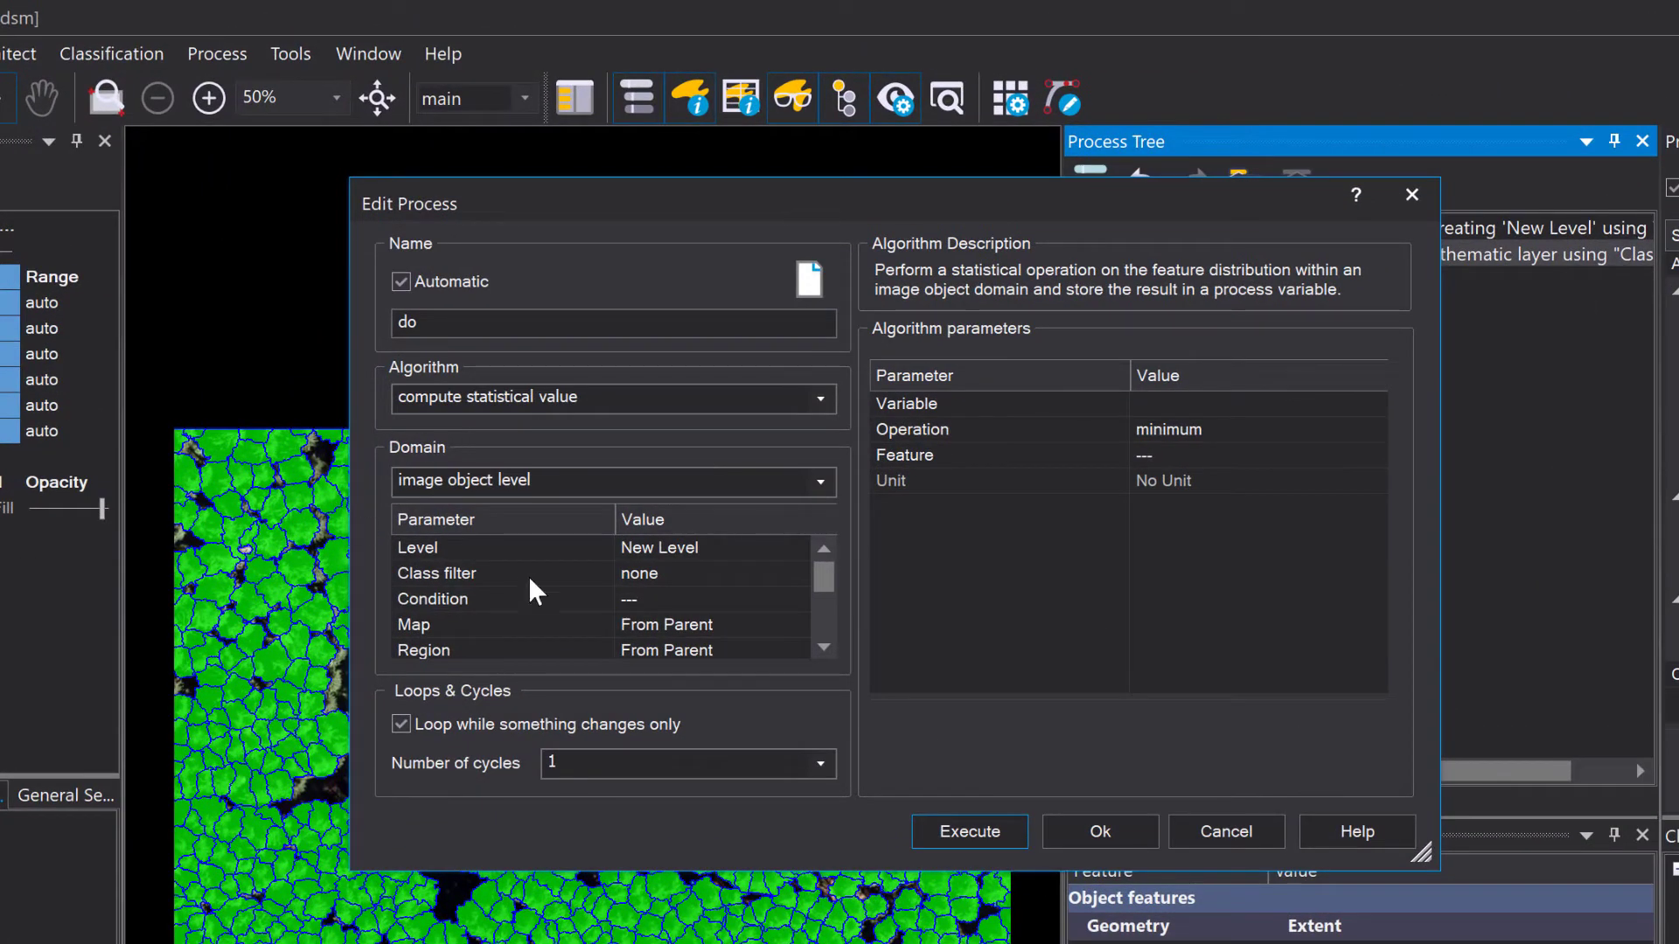
Step: Set the process's class filter to Trees and review the remaining domain parameters and the available domain types
click(800, 568)
double_click(693, 568)
click(572, 553)
click(549, 596)
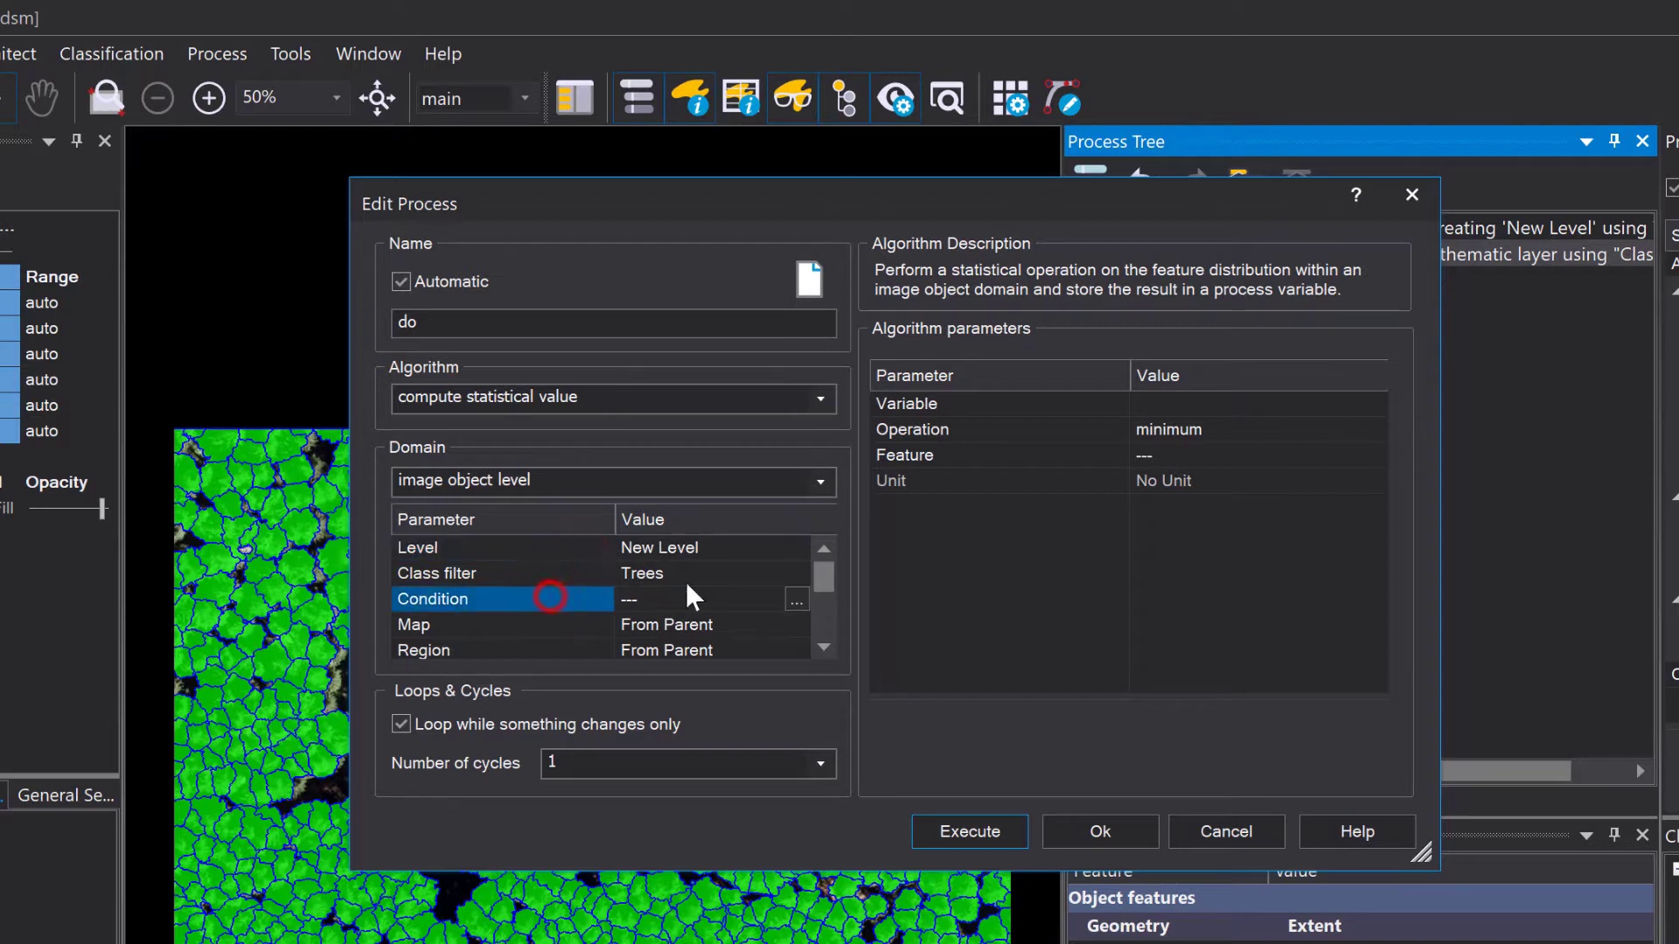
scroll(745, 622, down, 2)
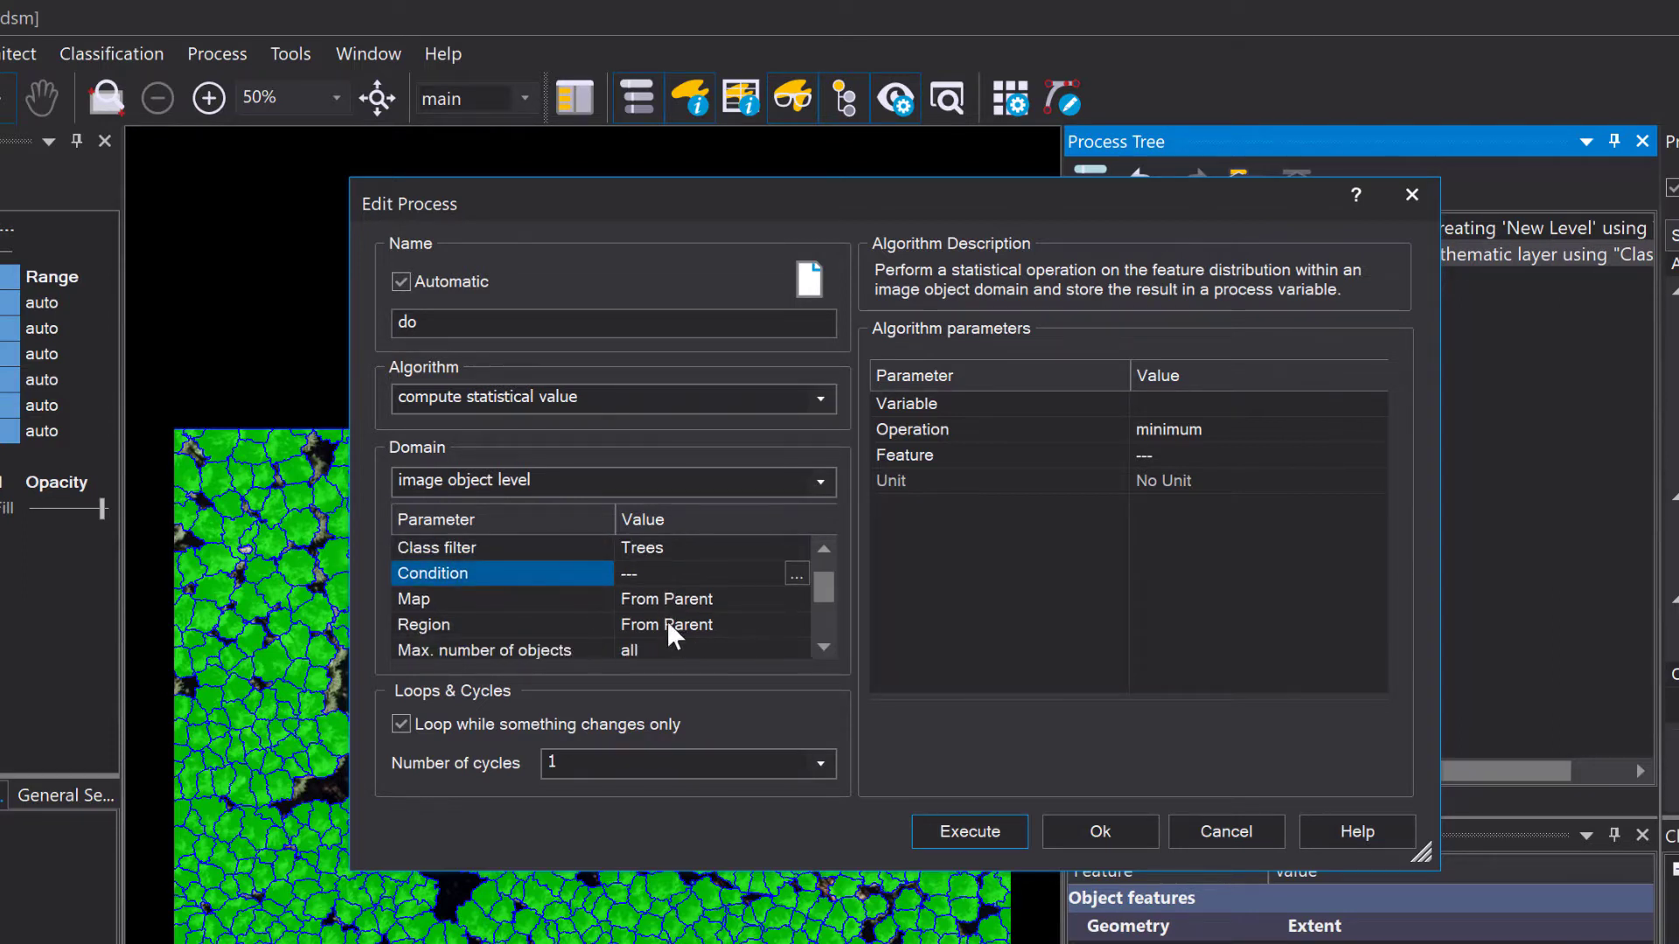
scroll(622, 603, up, 2)
click(819, 483)
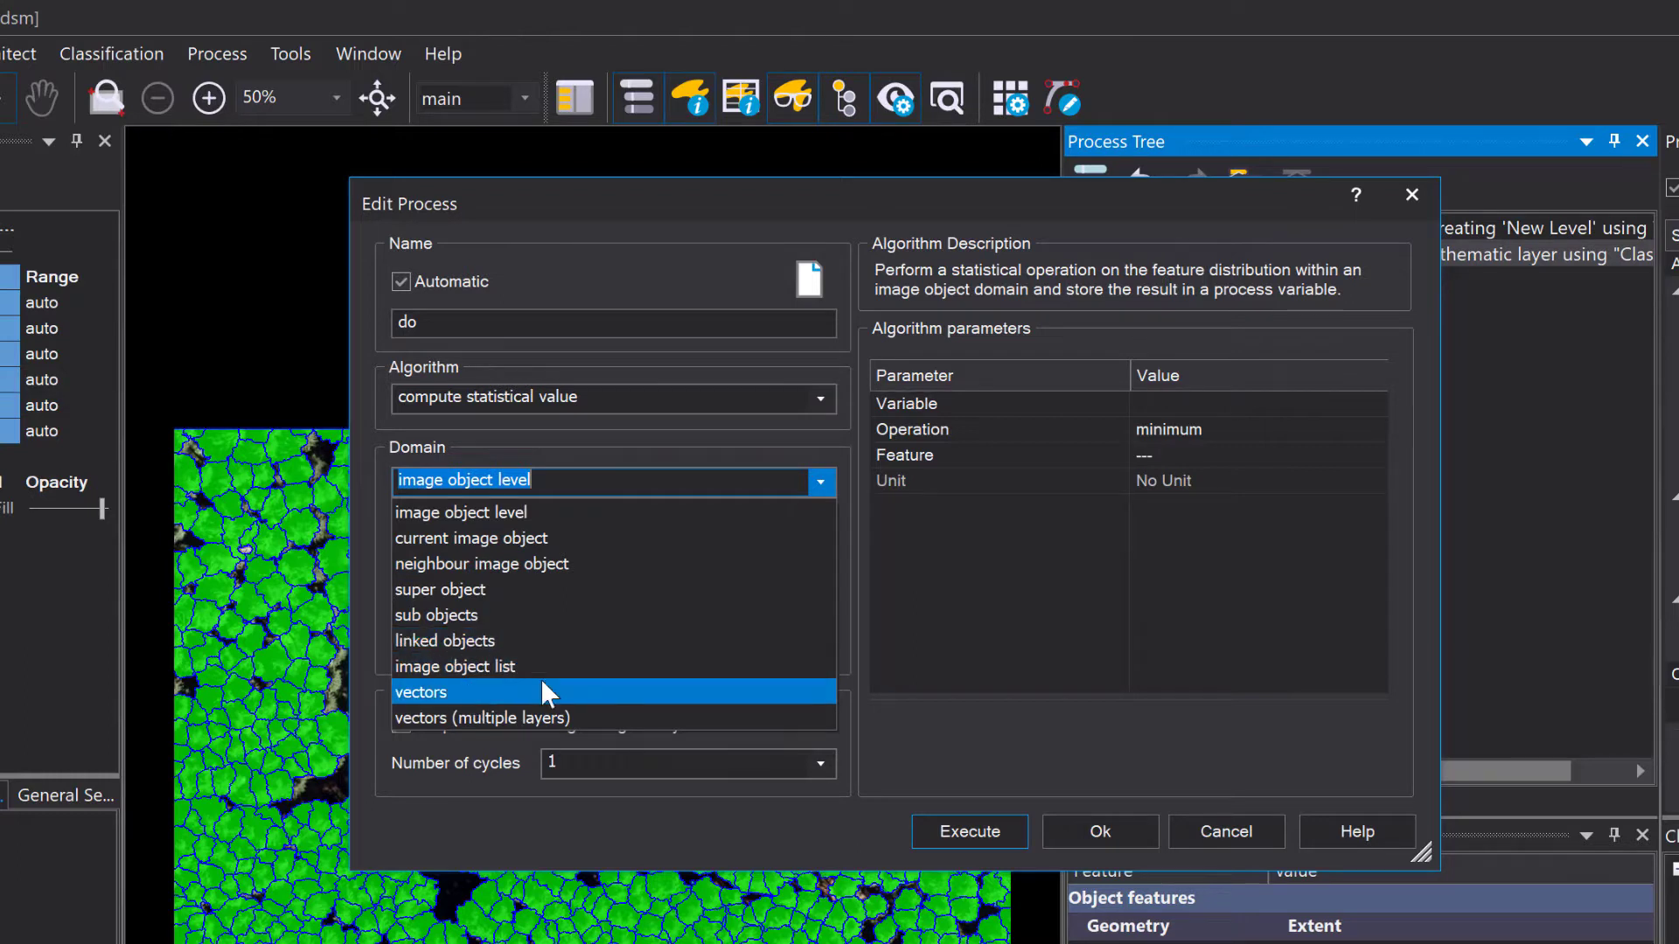
click(1028, 611)
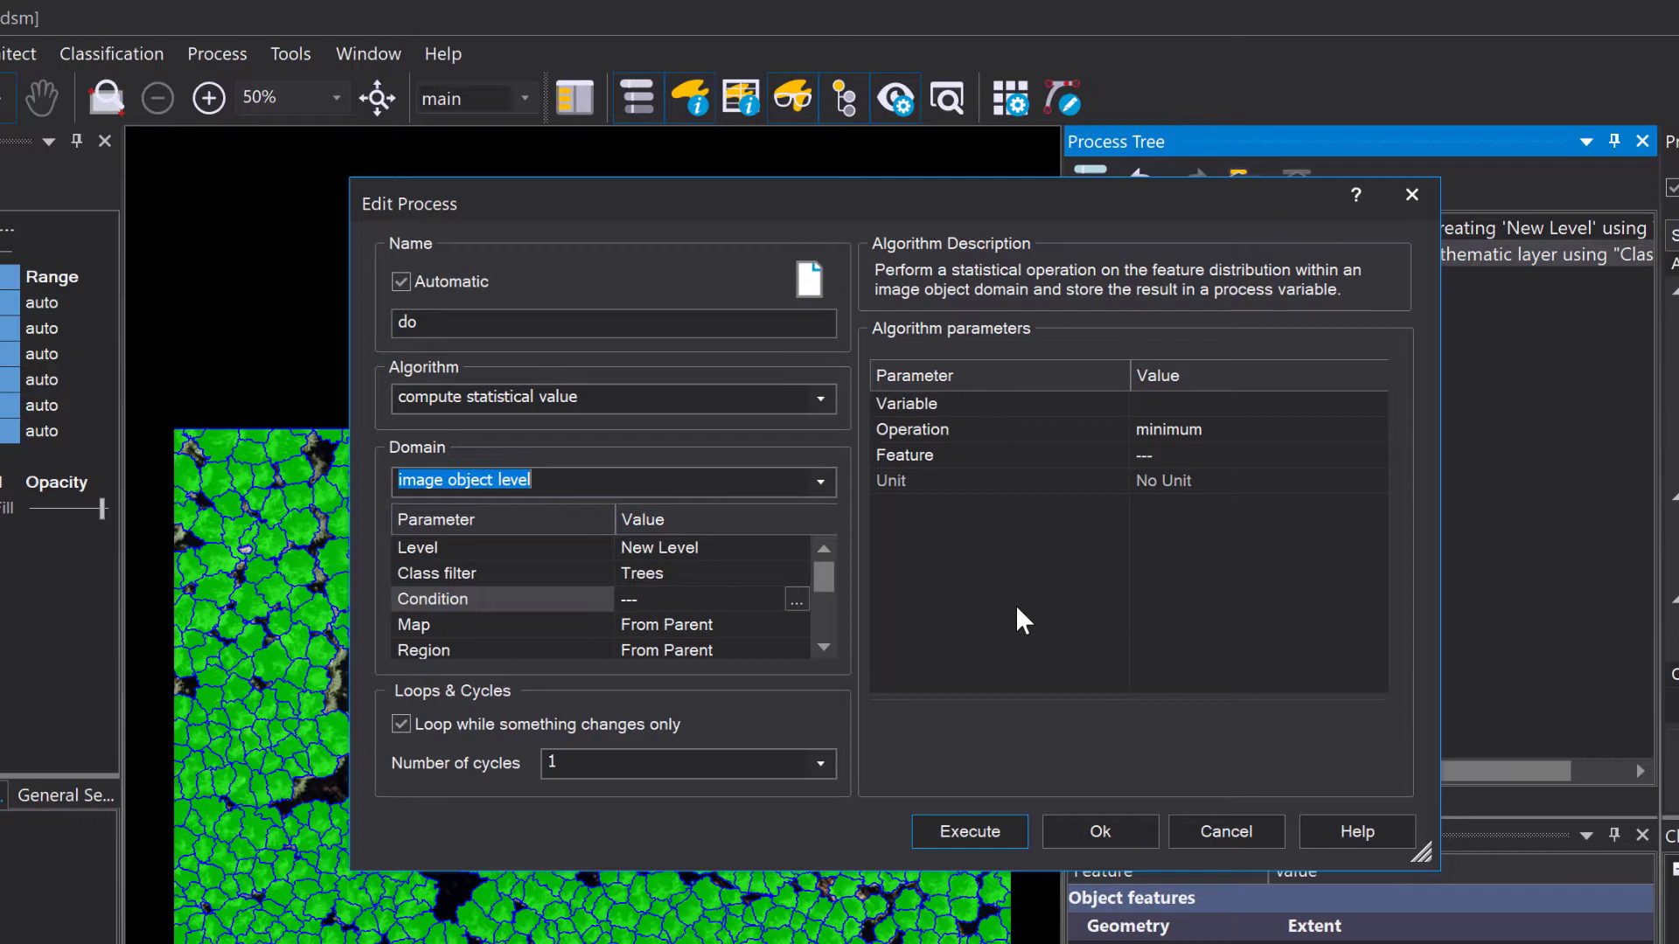
Step: Move the process dialog aside, review the algorithm parameters, and enter VAR_minimum_height as the variable that stores the result
drag(678, 218, 500, 271)
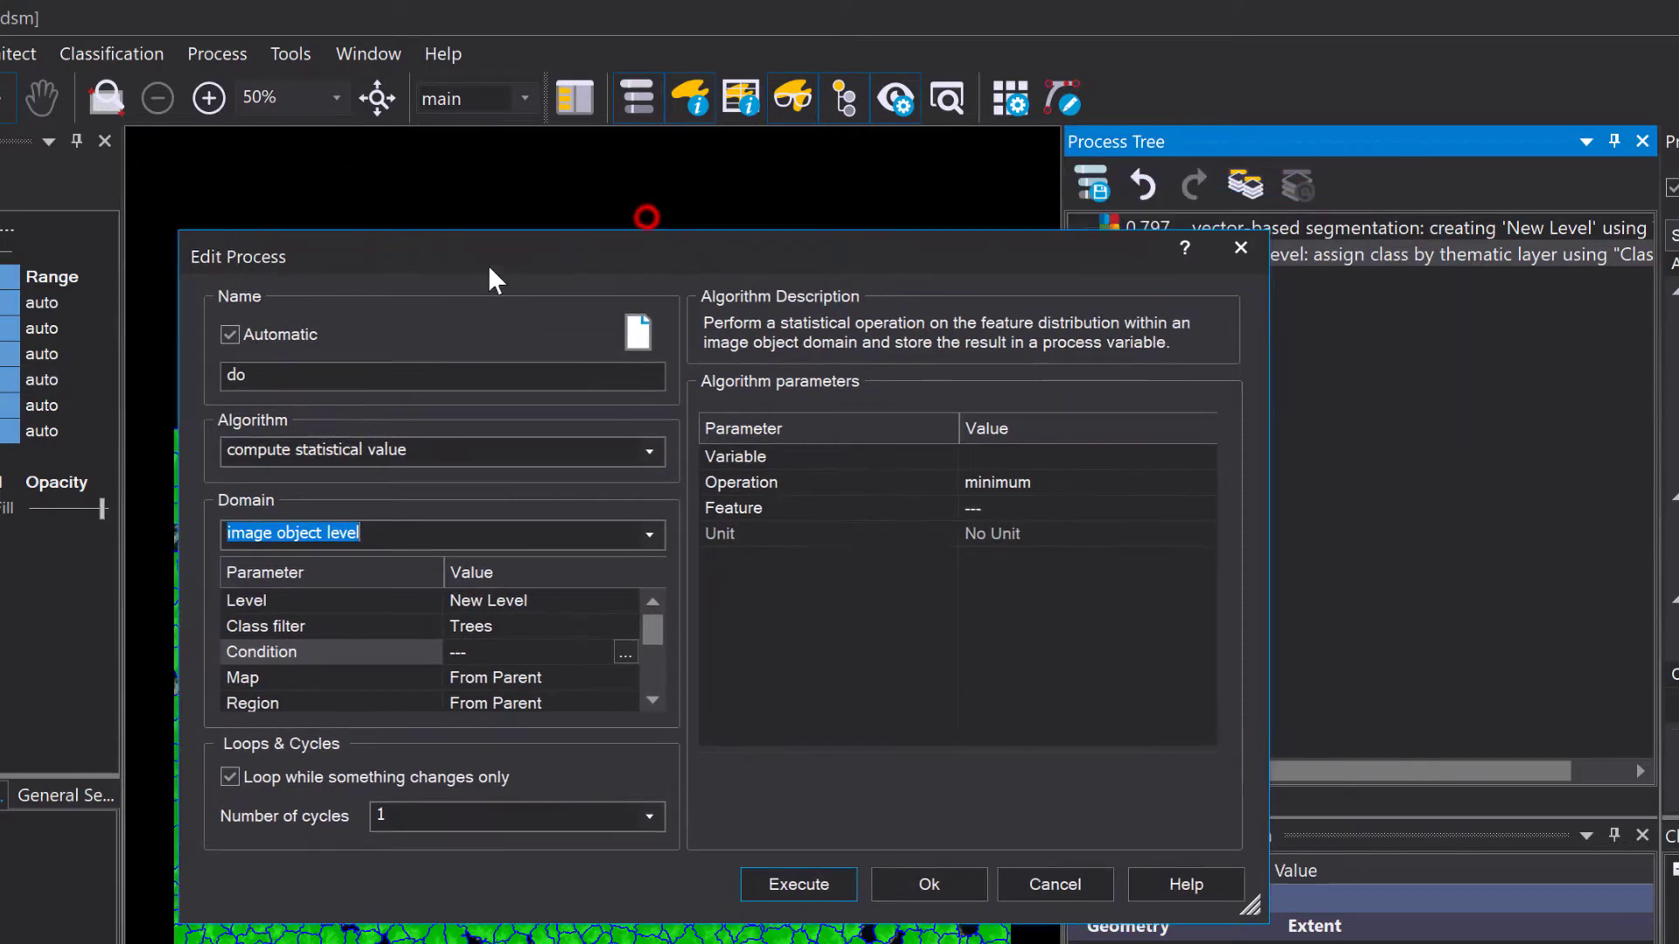
click(825, 453)
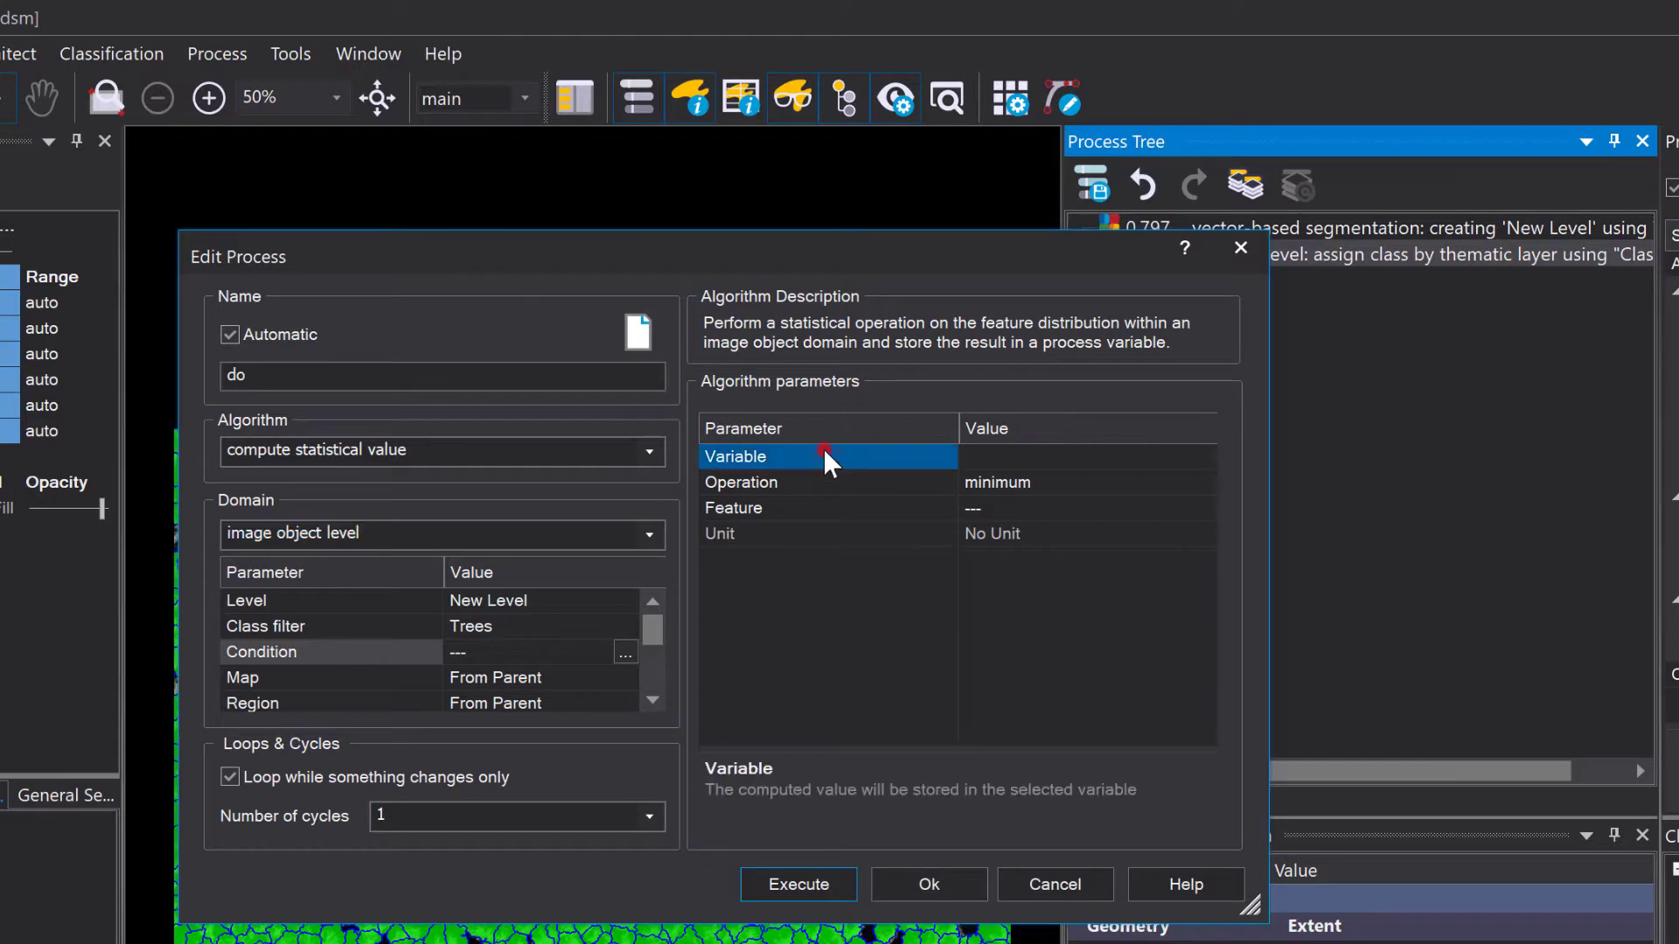
click(828, 482)
click(833, 507)
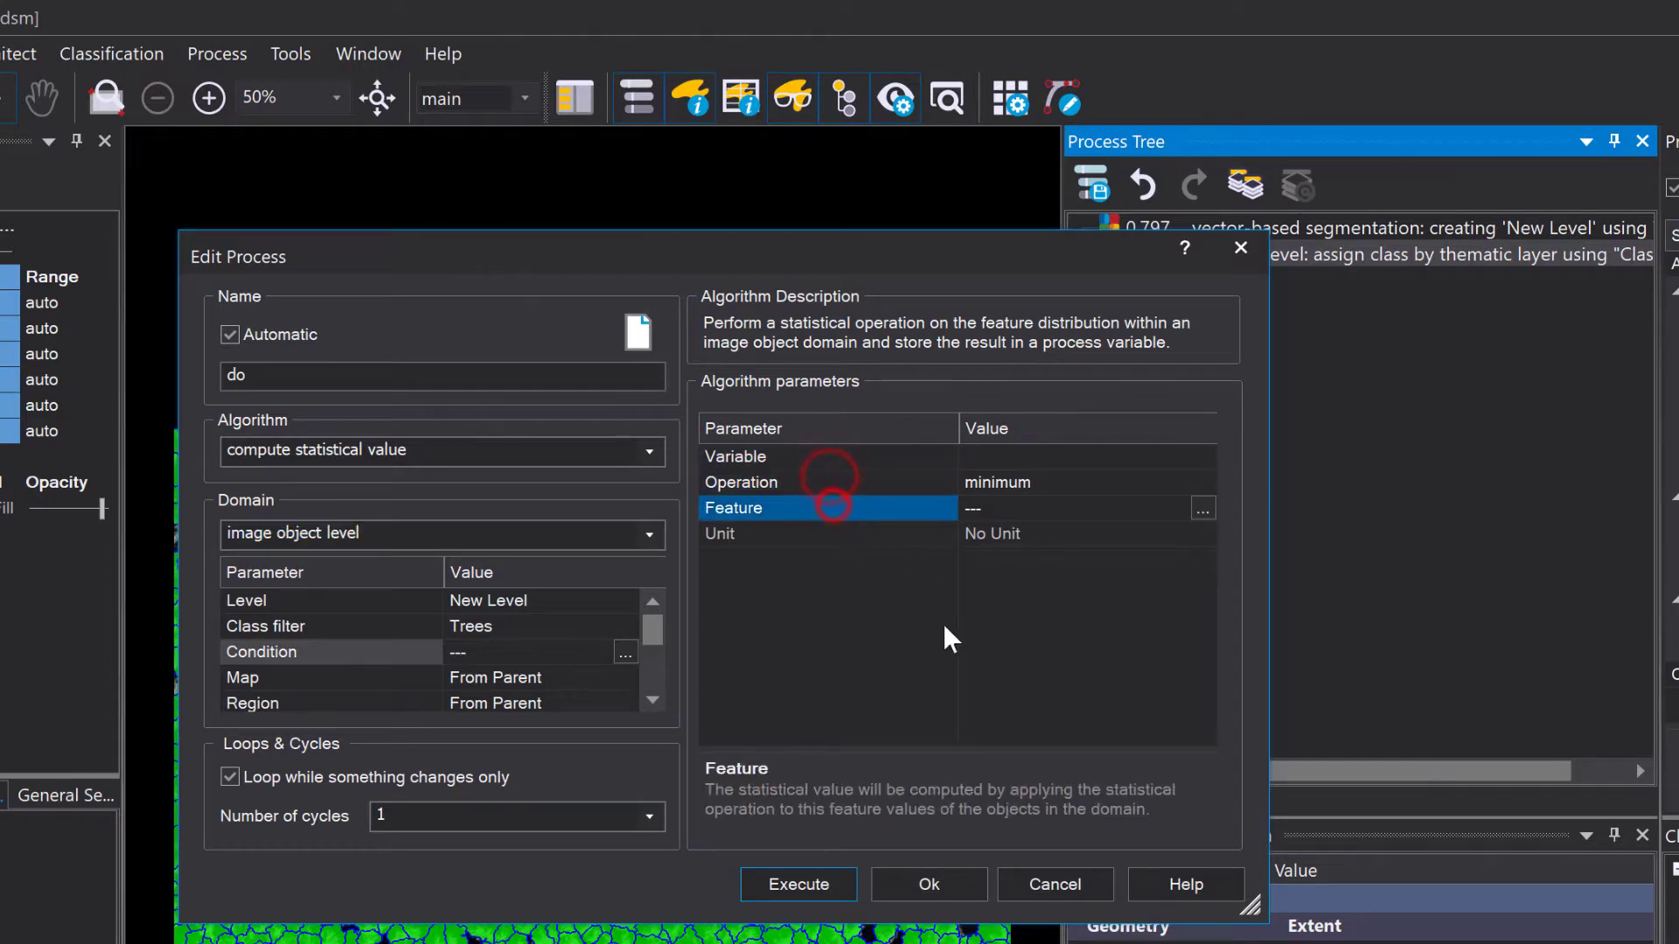
click(977, 617)
click(1075, 454)
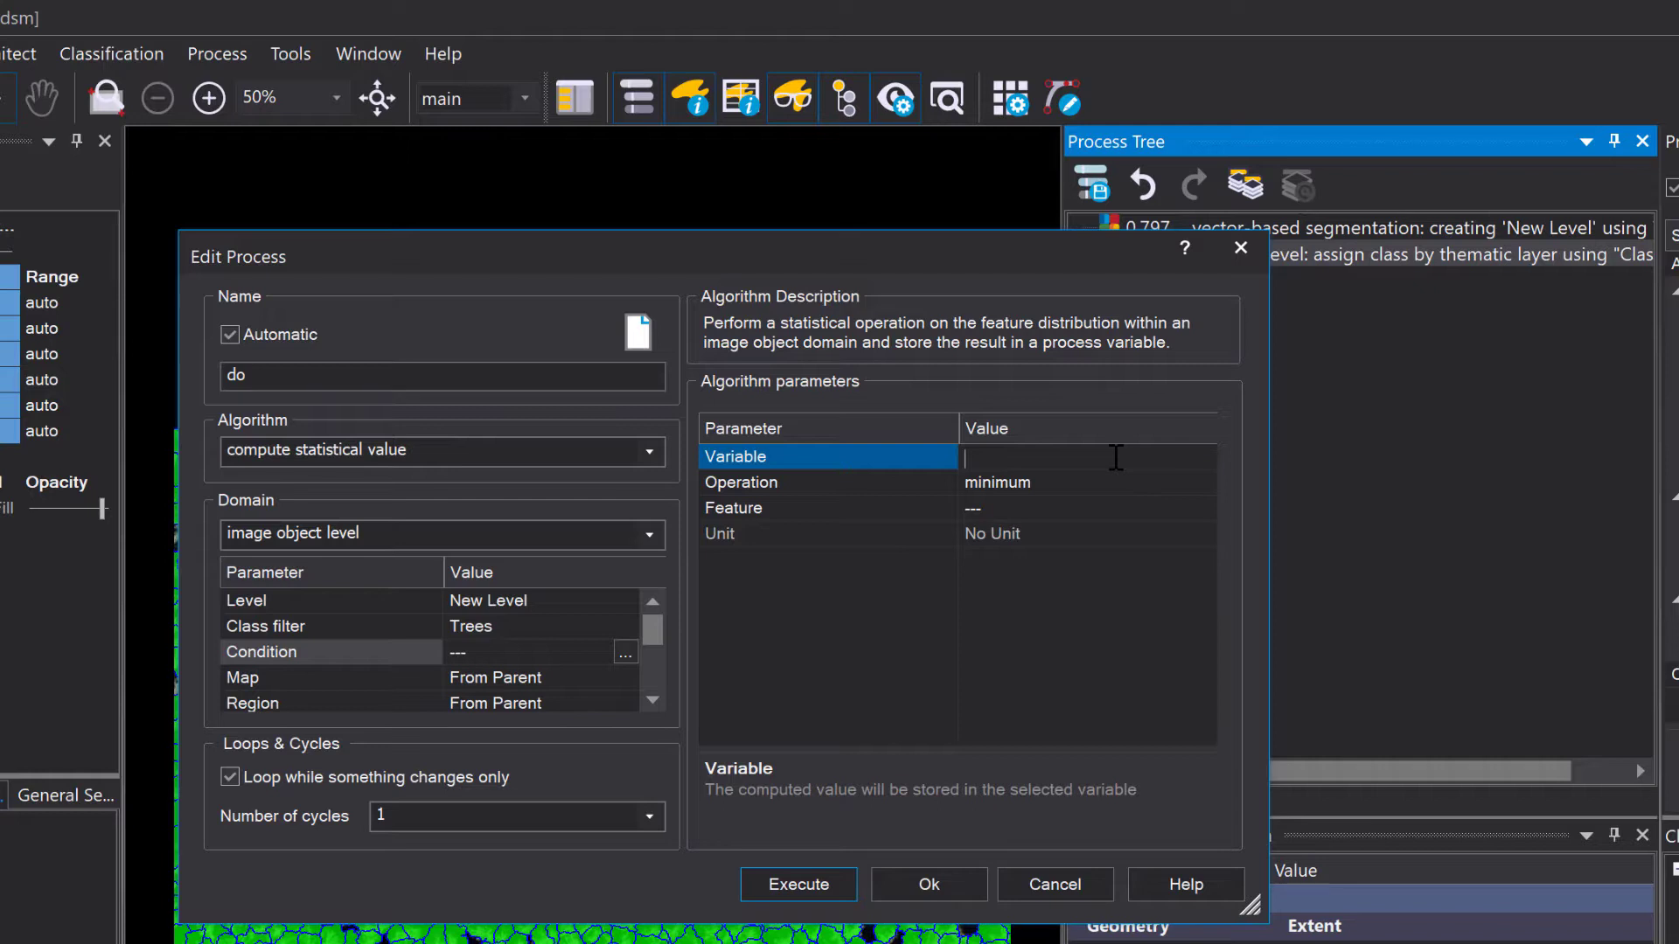
text(minimum_height)
click(974, 456)
text(VAR_)
click(929, 626)
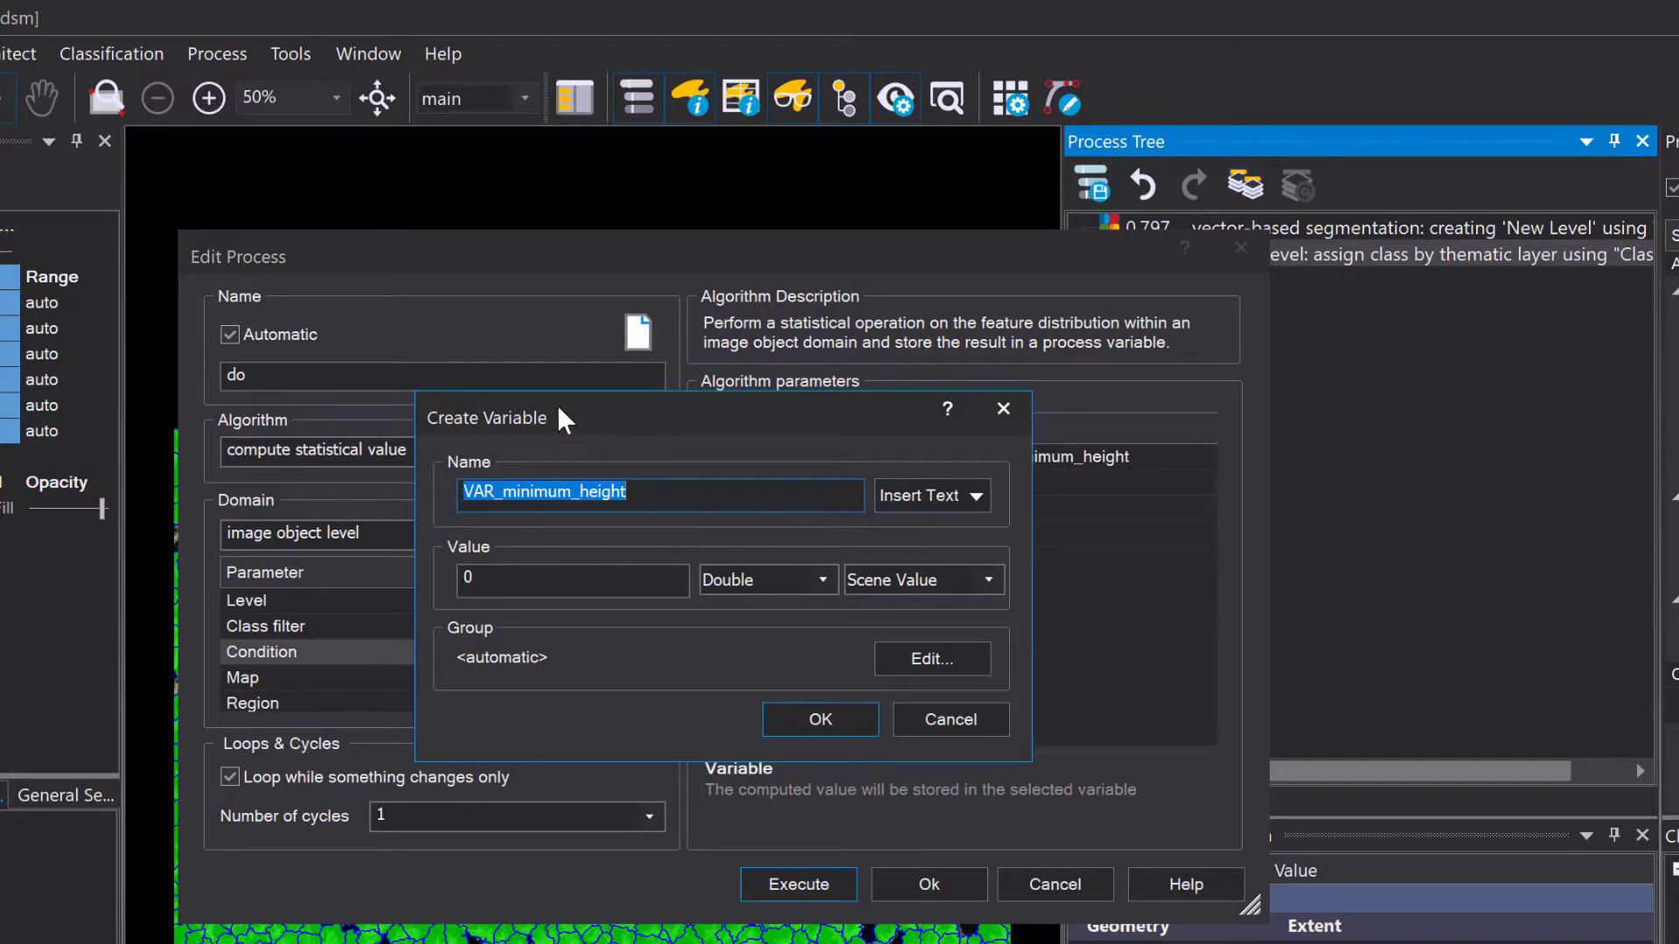
Step: Create the VAR_minimum_height variable as a Double with the Scene Value scope
click(802, 584)
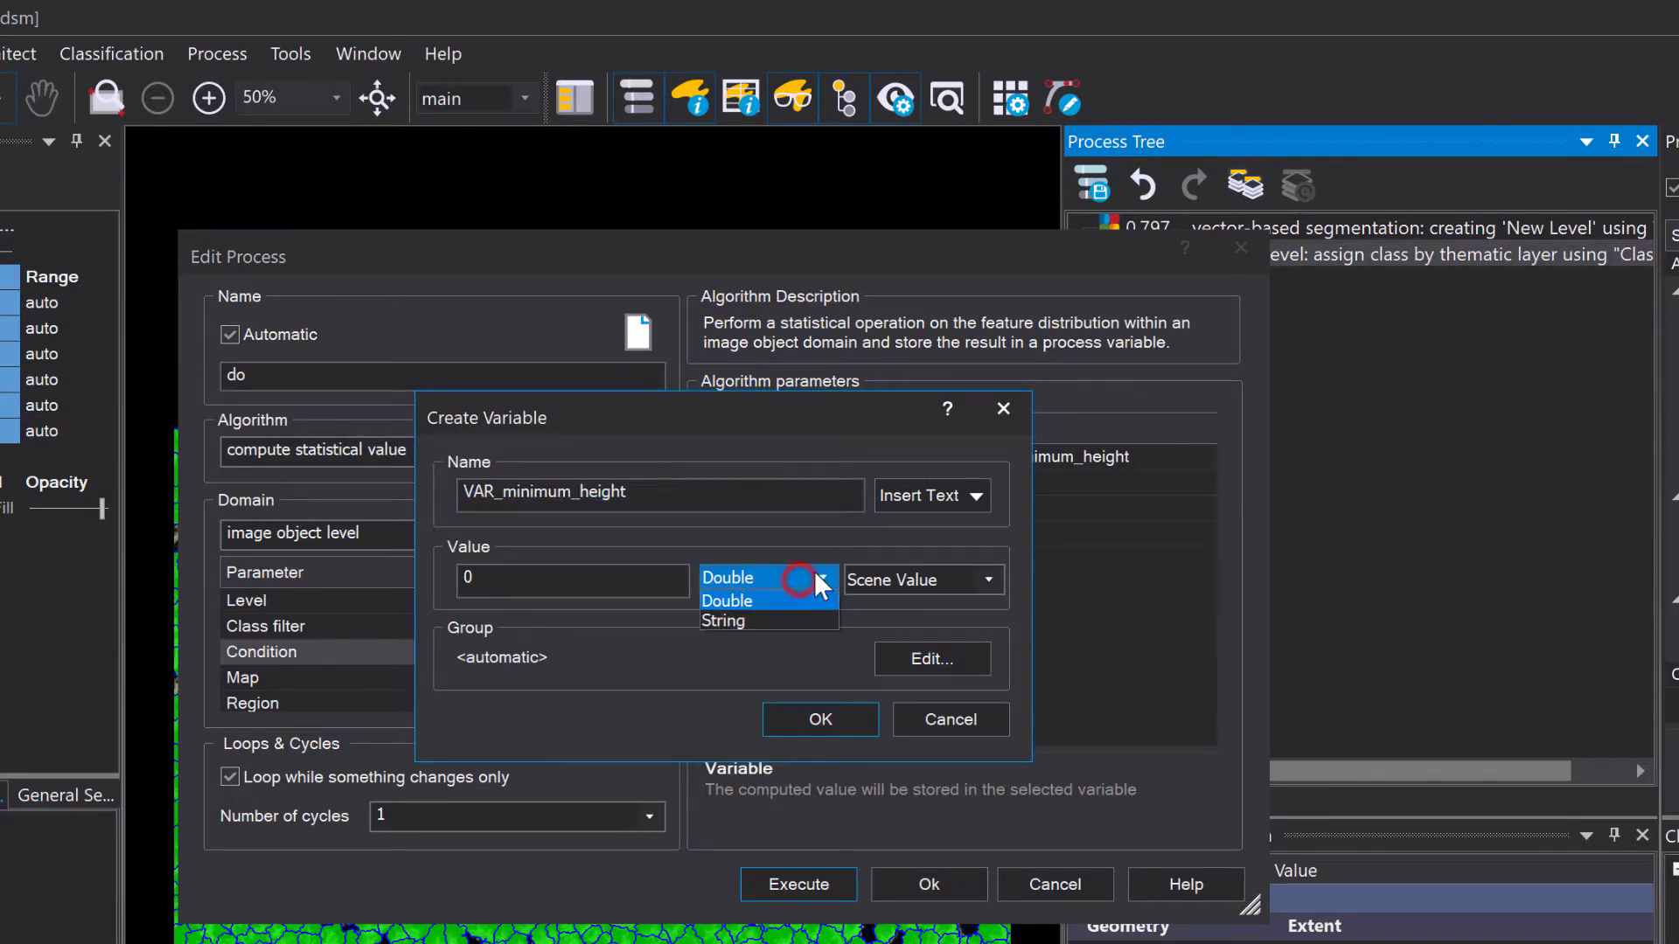
click(785, 601)
click(921, 580)
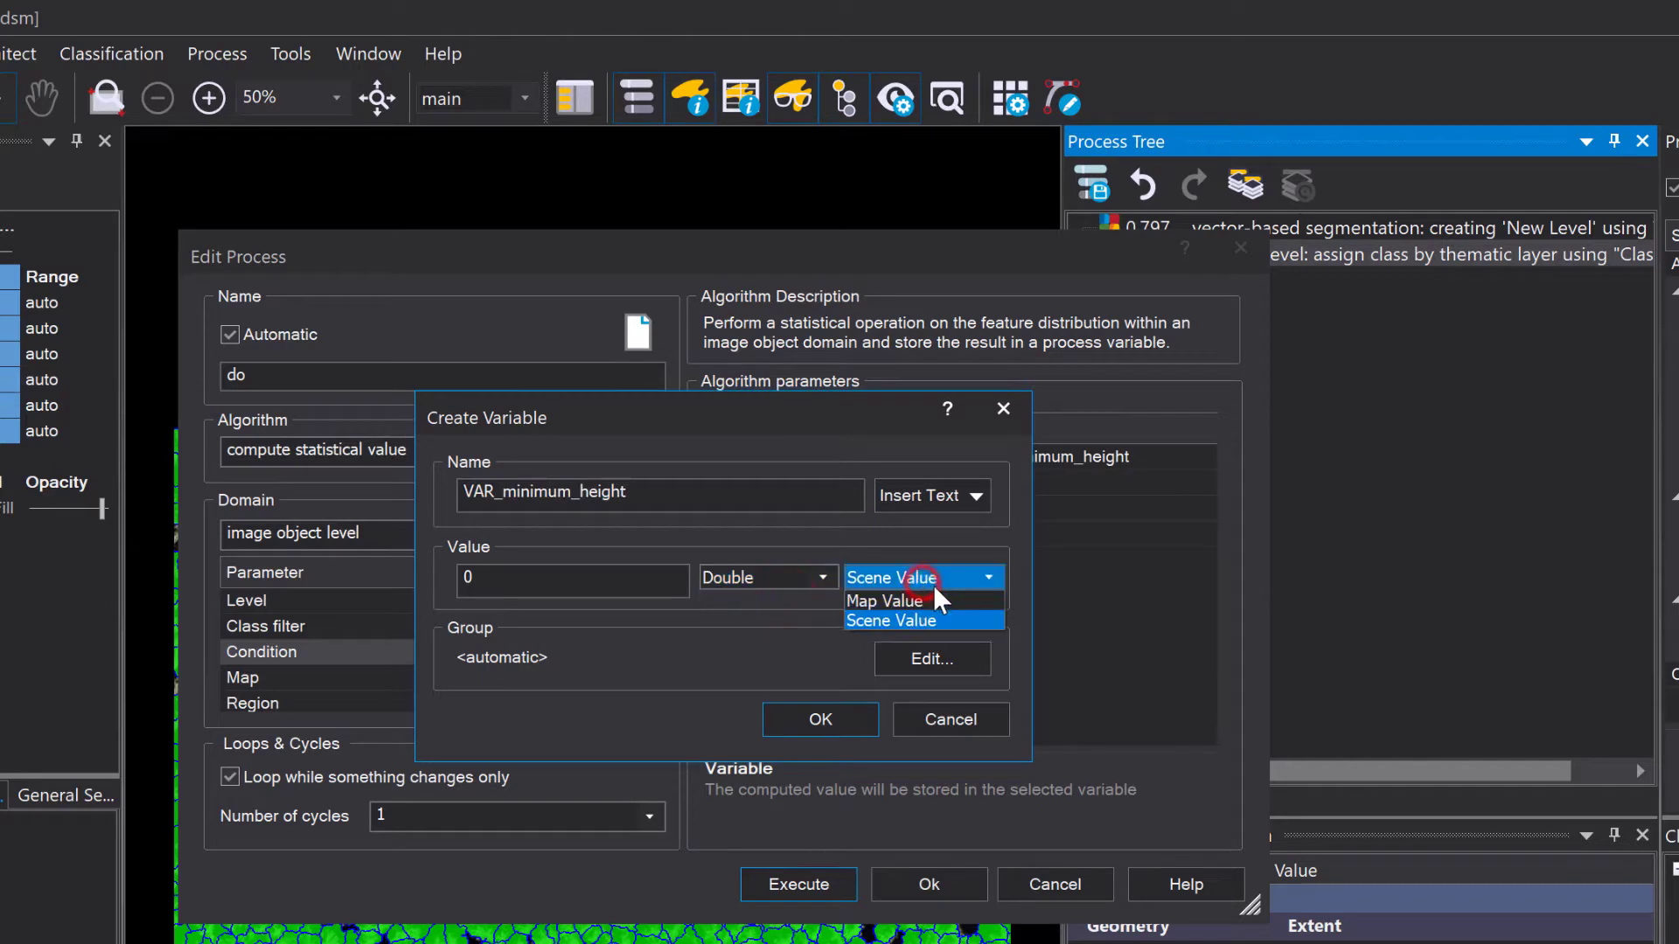
click(927, 619)
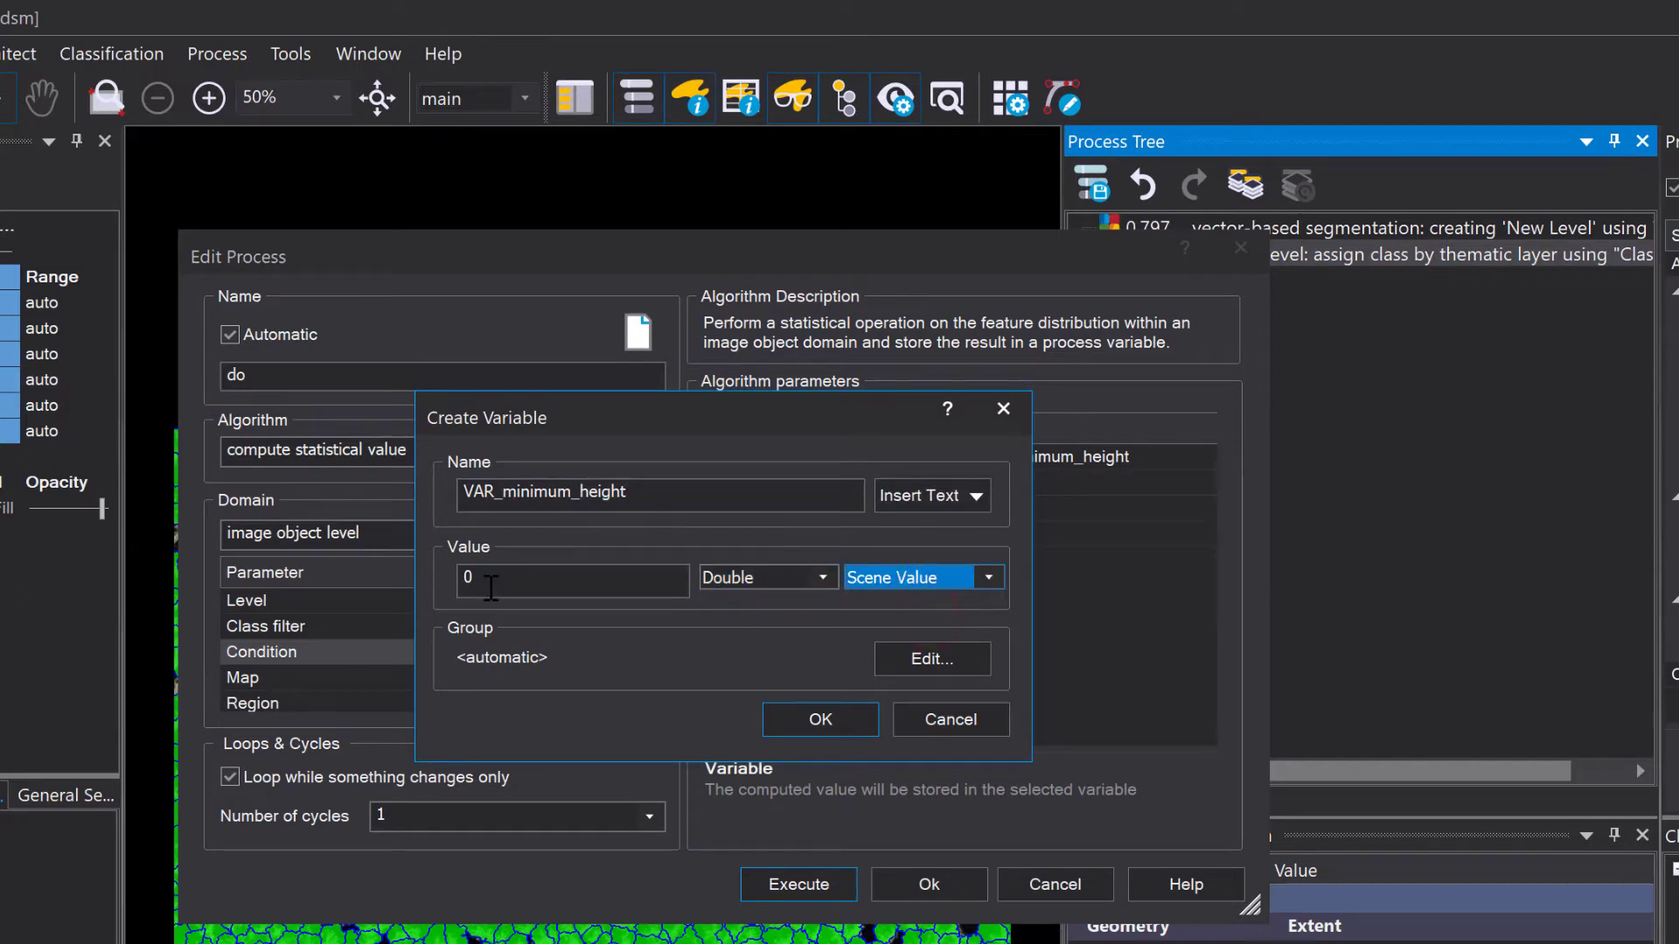
click(817, 706)
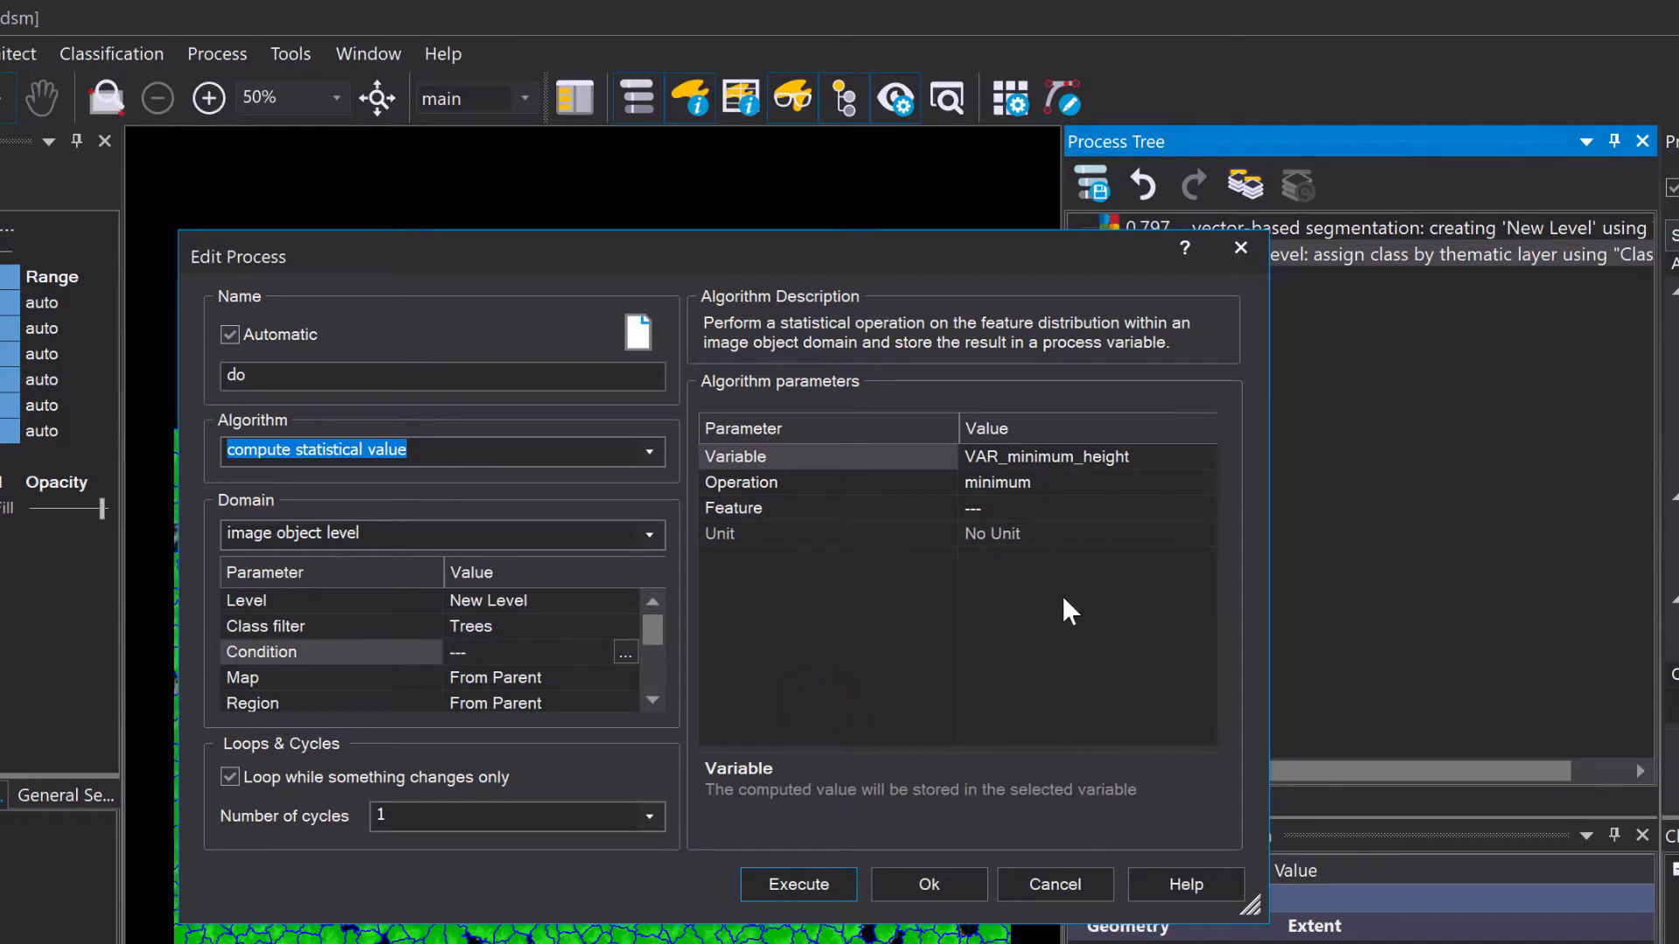
Step: Set the statistical operation to minimum and choose the Mean nDSM image layer feature as its input
click(848, 483)
click(1202, 482)
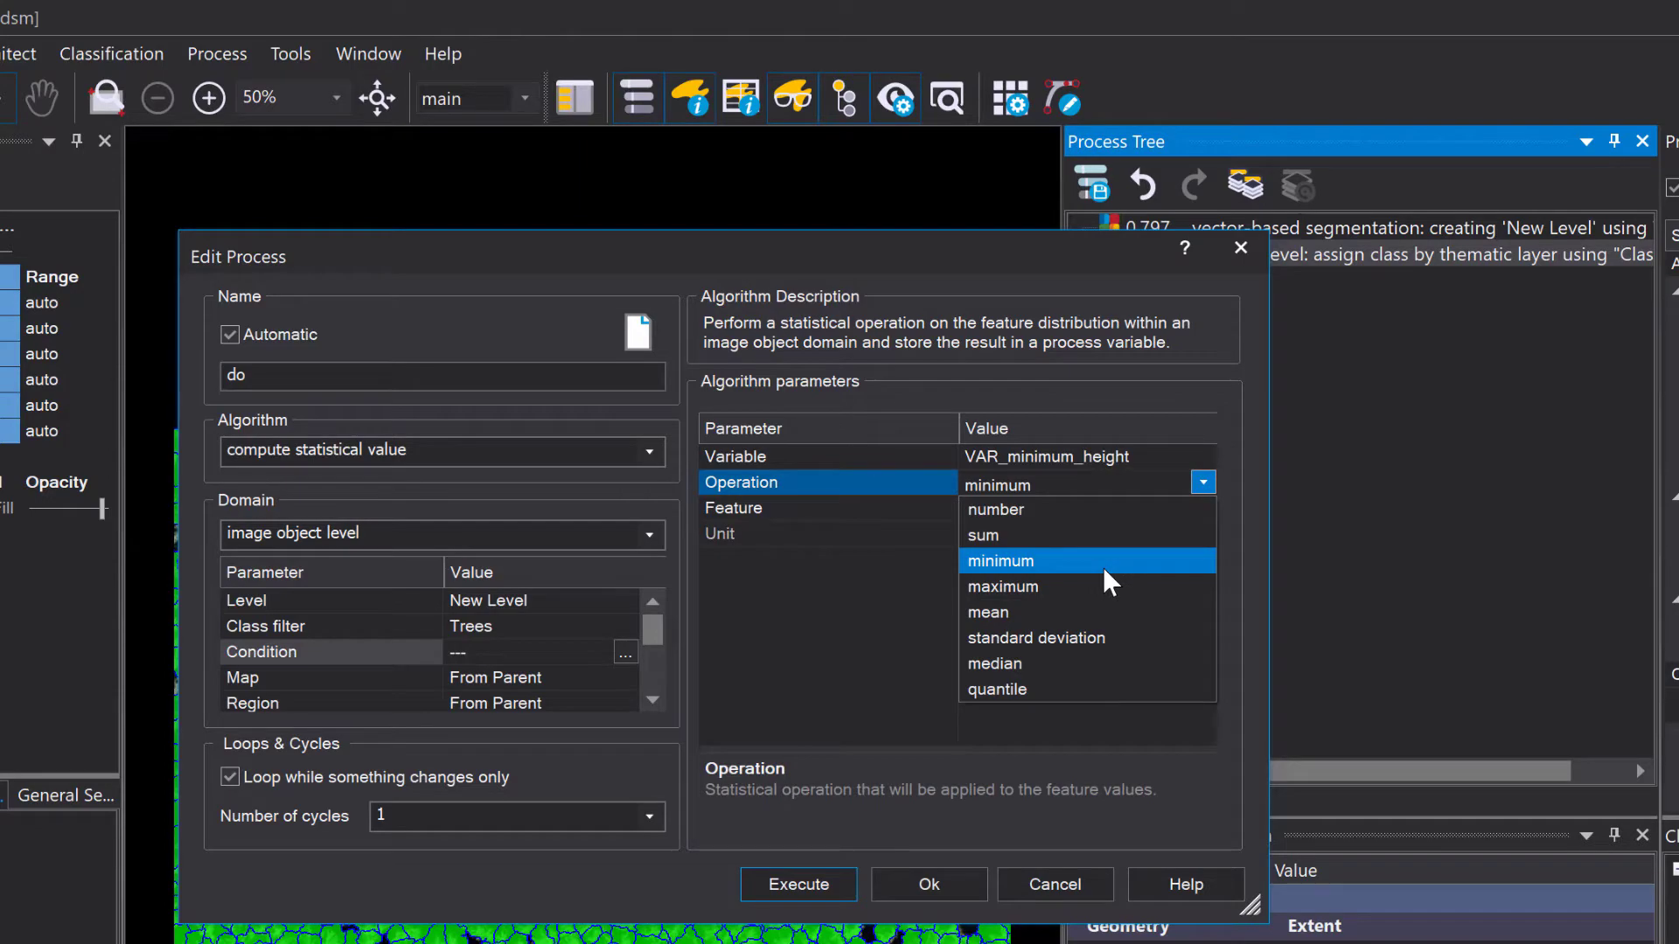
click(1103, 568)
double_click(1202, 506)
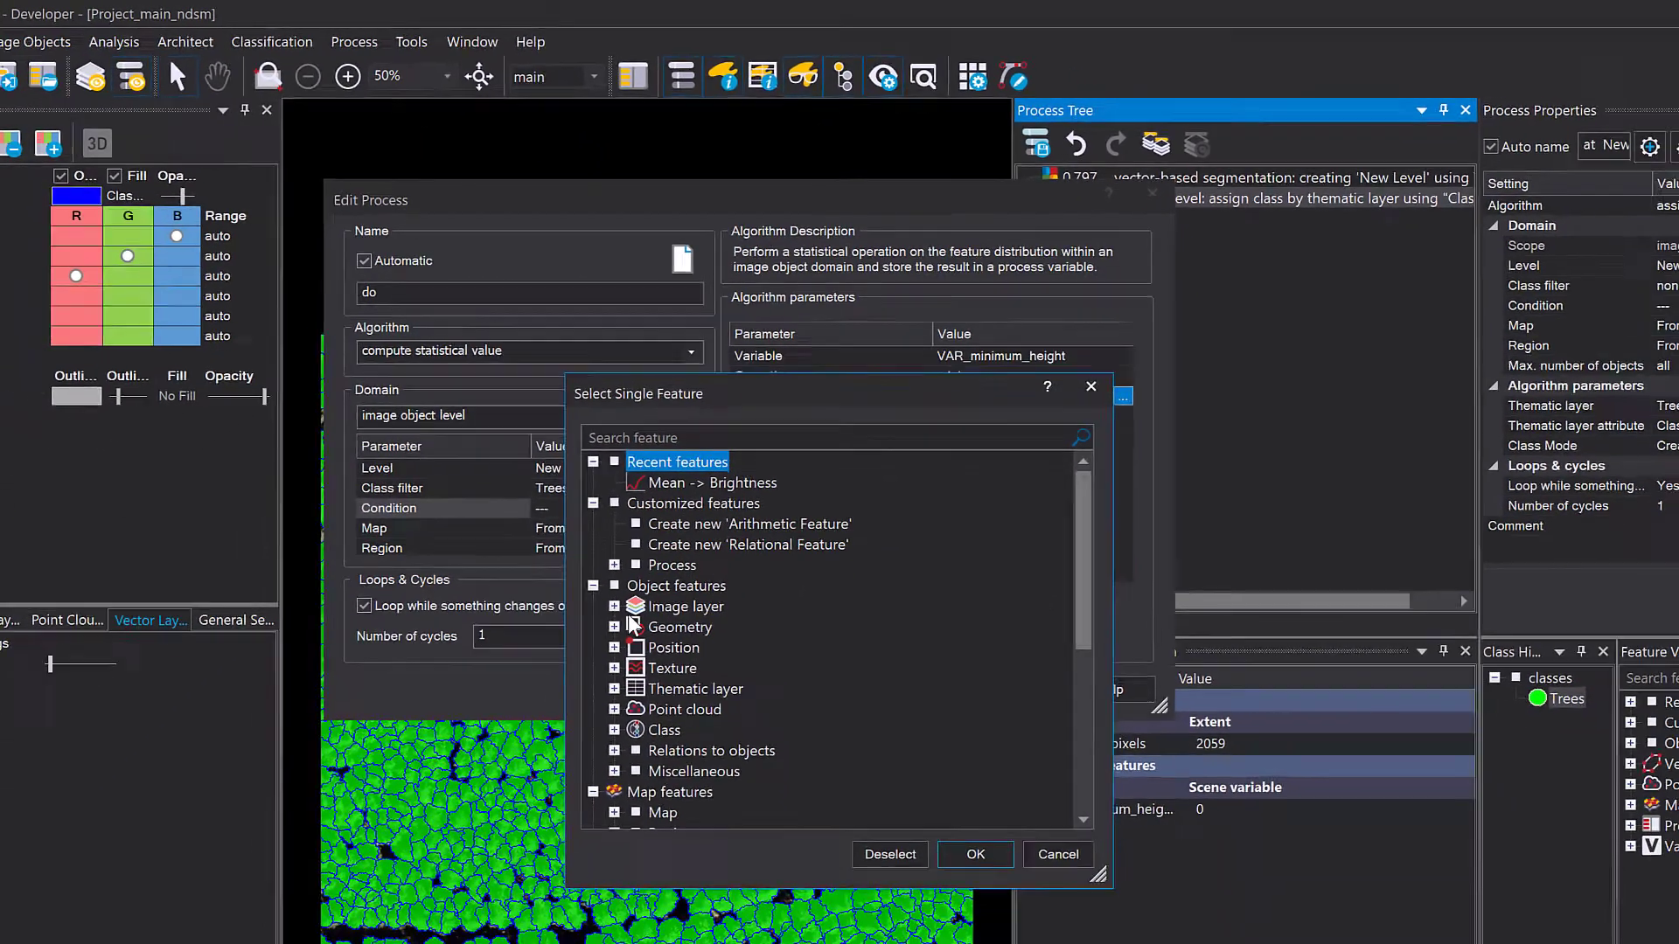
click(614, 606)
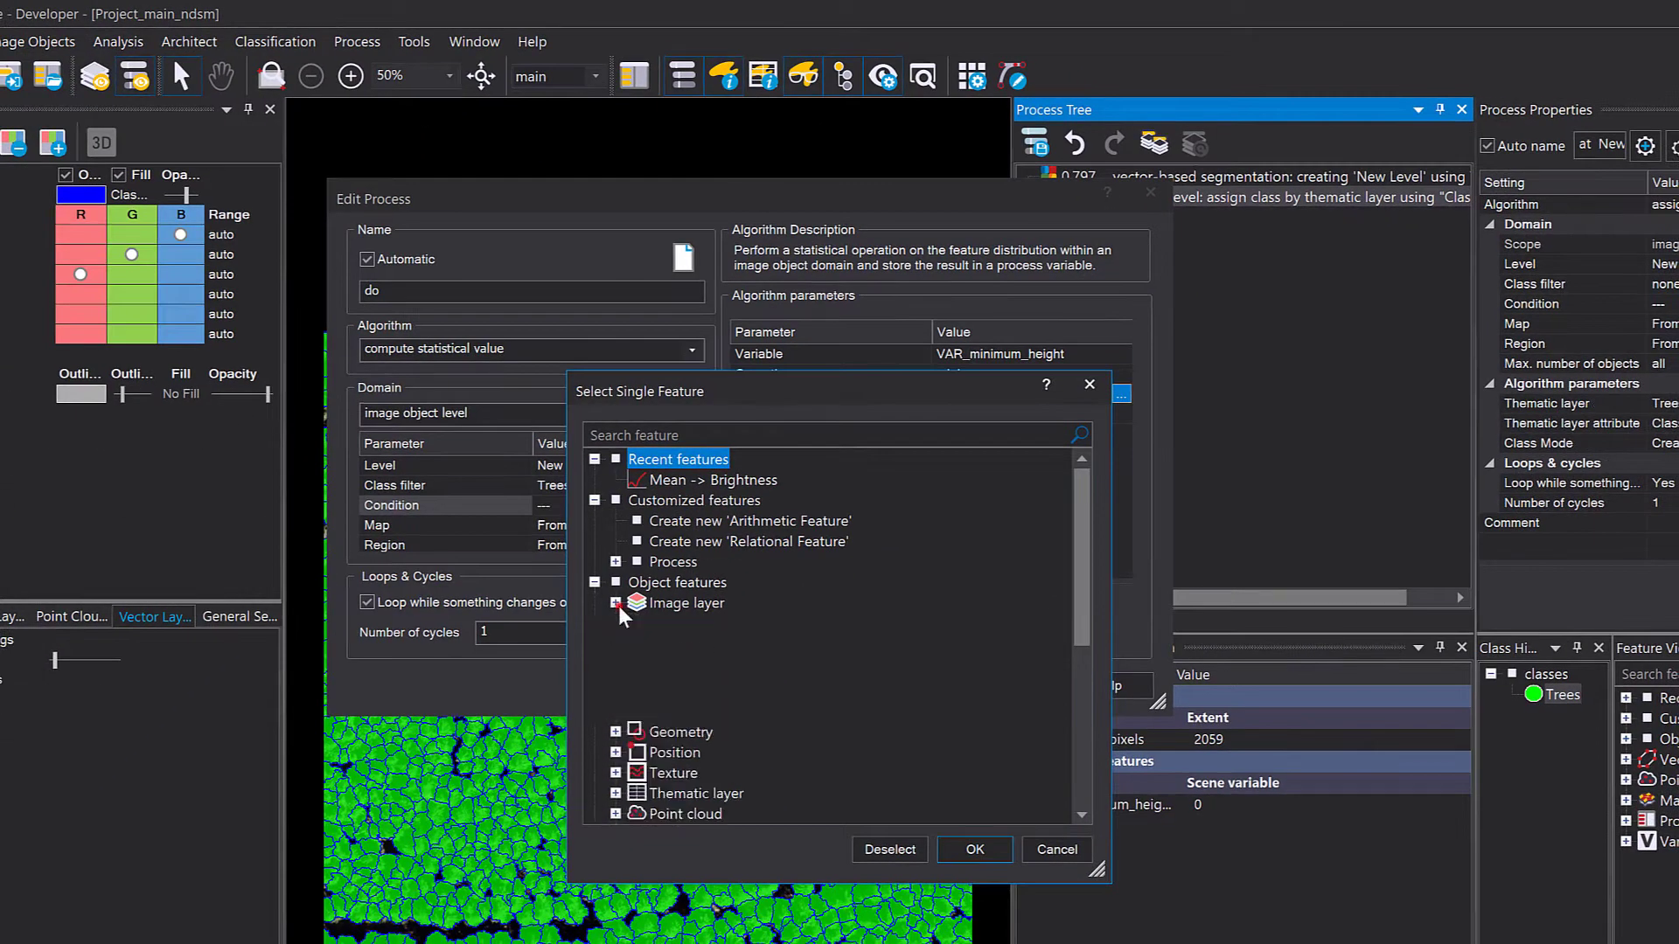
click(635, 628)
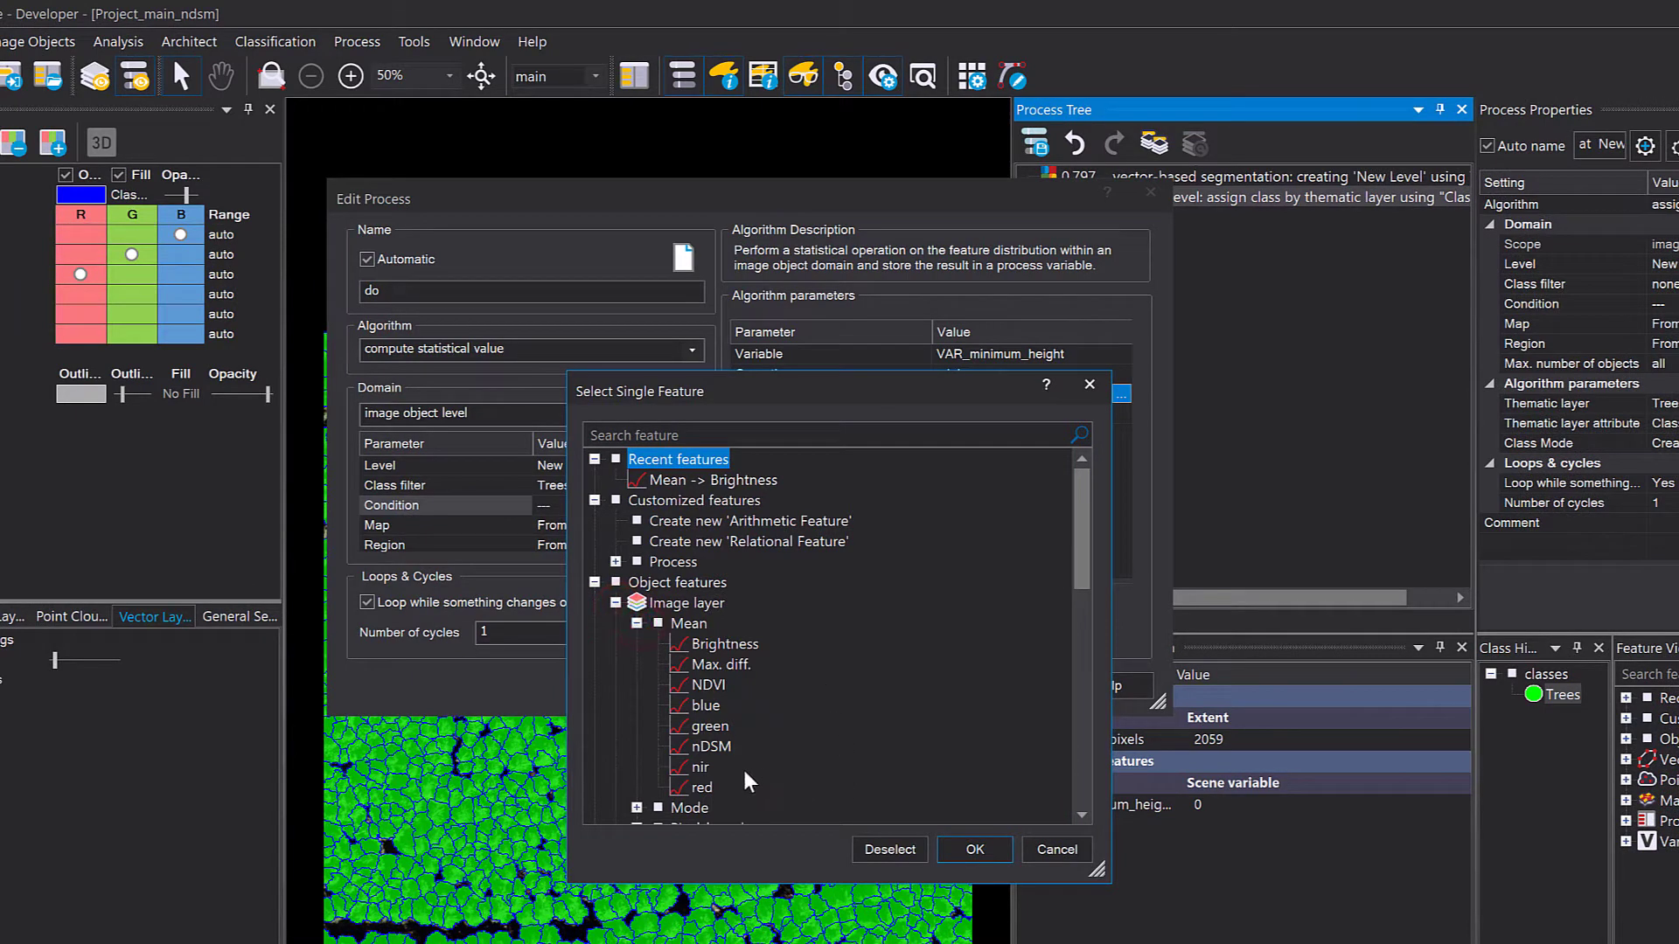
click(722, 750)
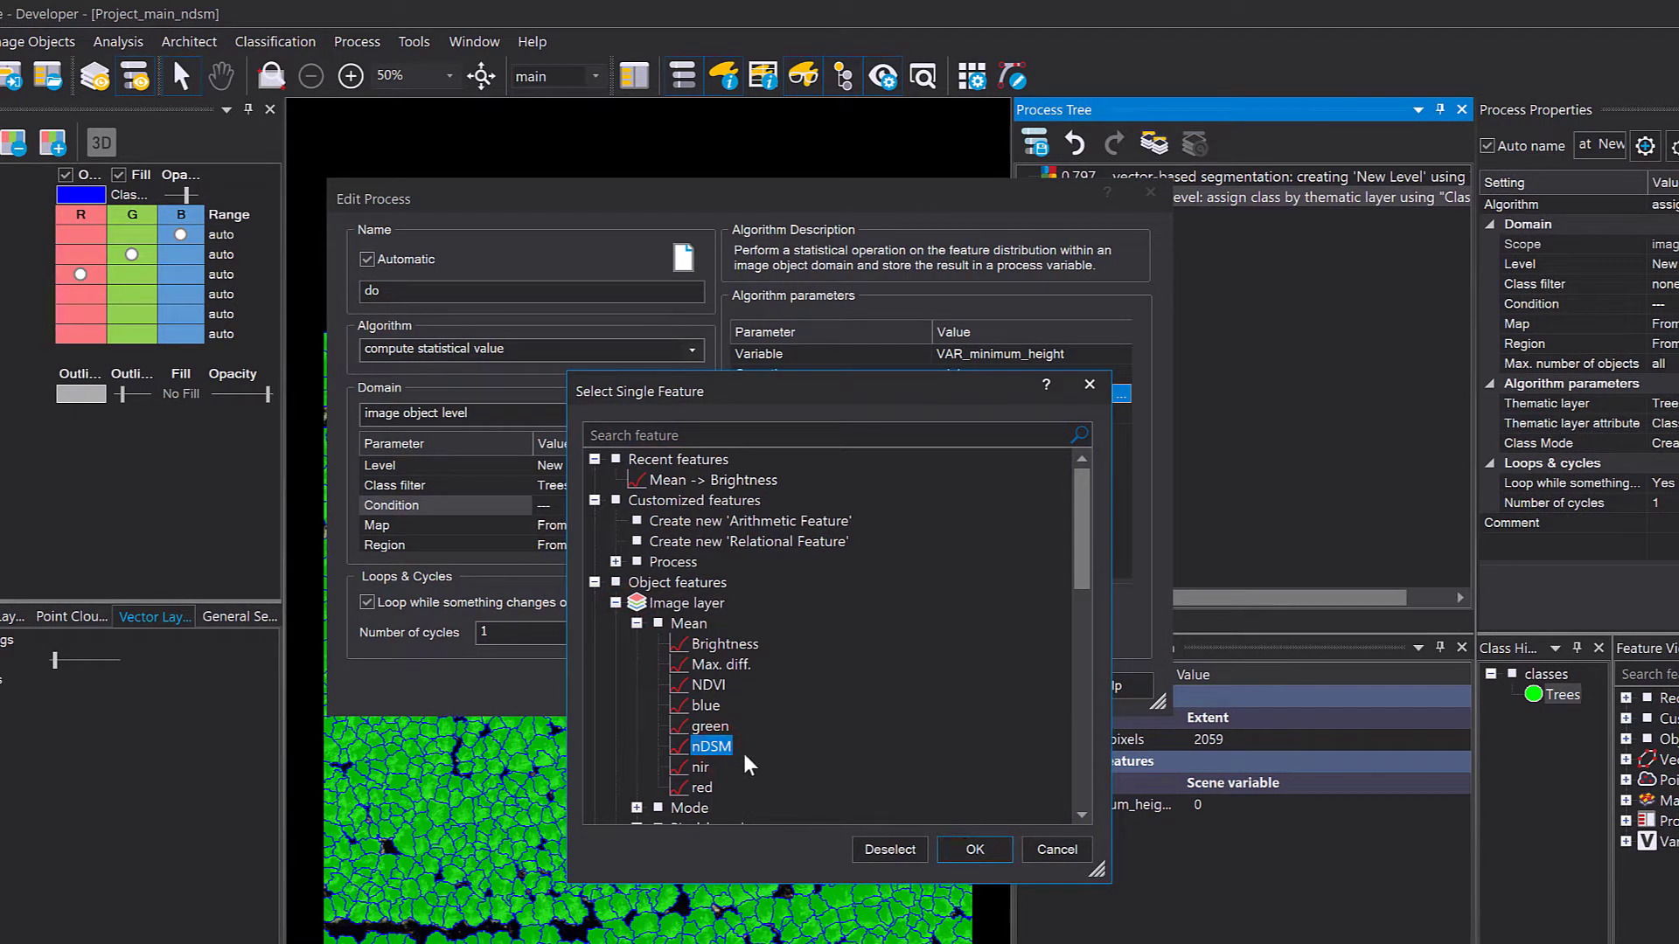
click(971, 848)
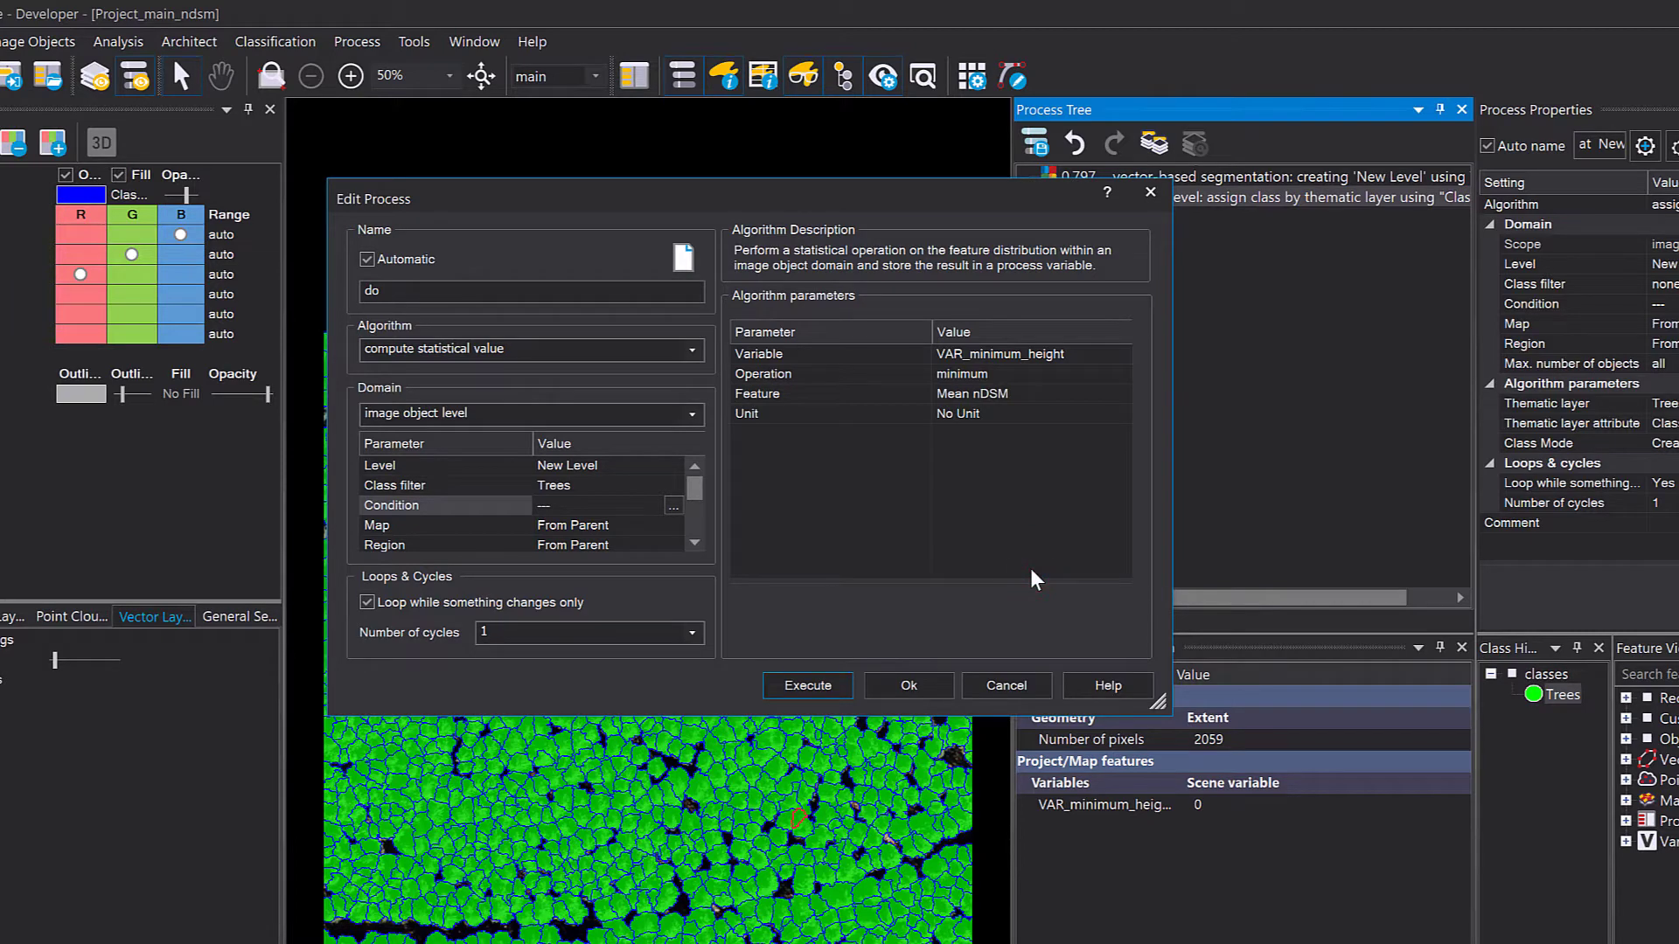
Step: Execute the minimum height process and check the computed scene variable in the image object information
click(843, 684)
click(1137, 941)
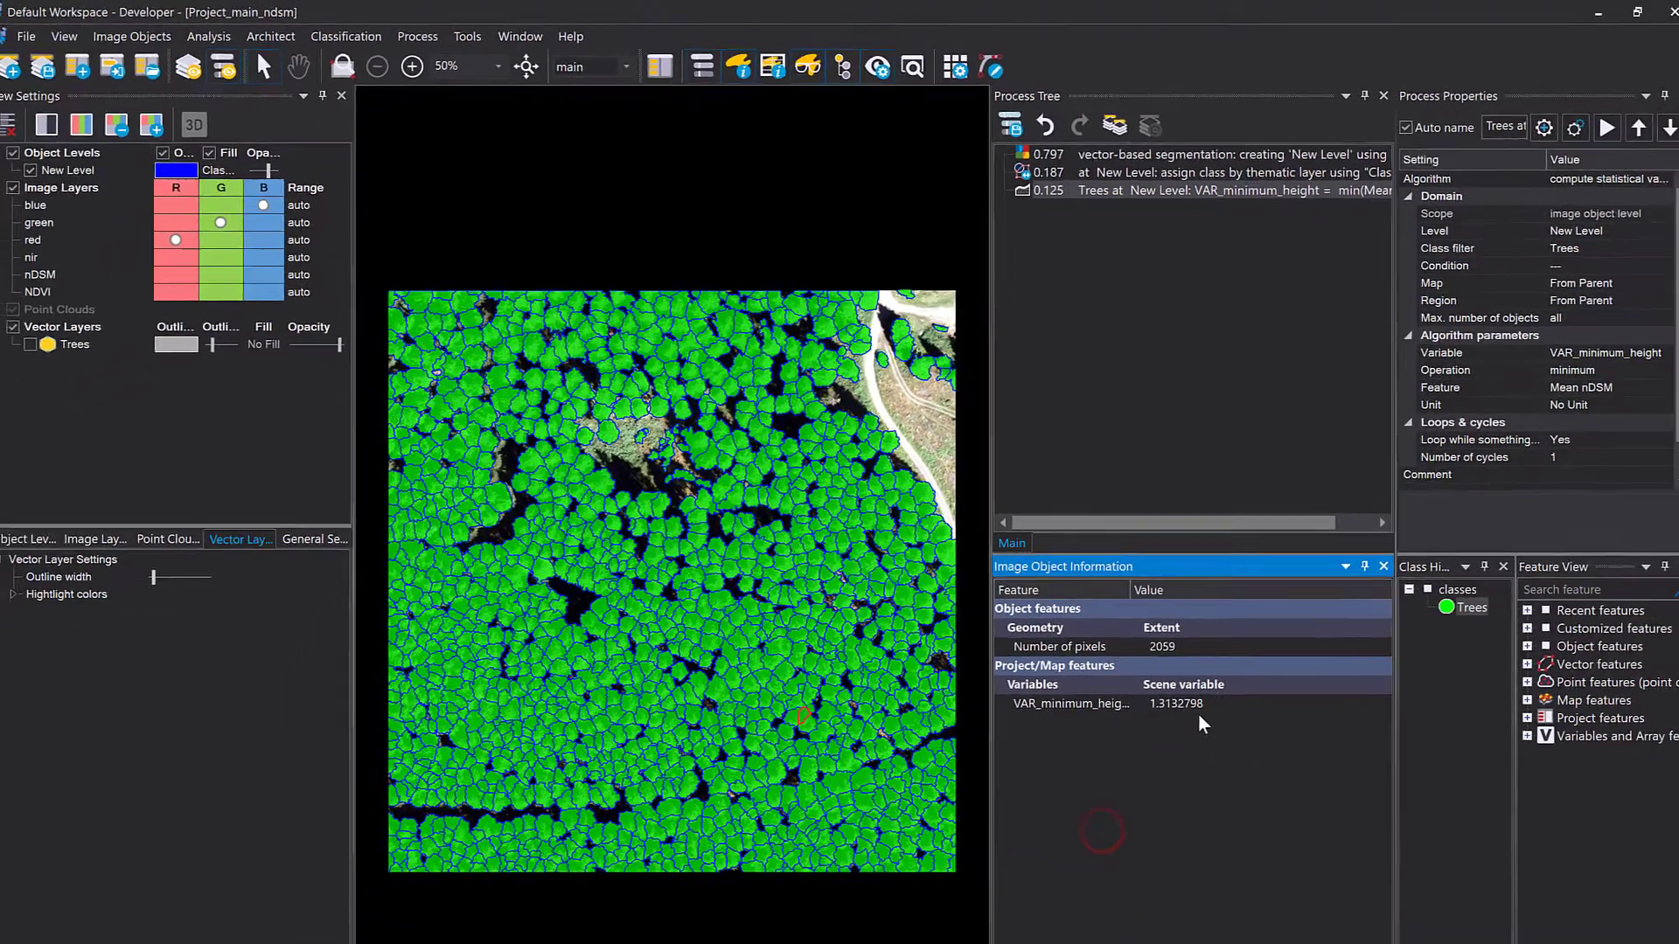
click(1197, 705)
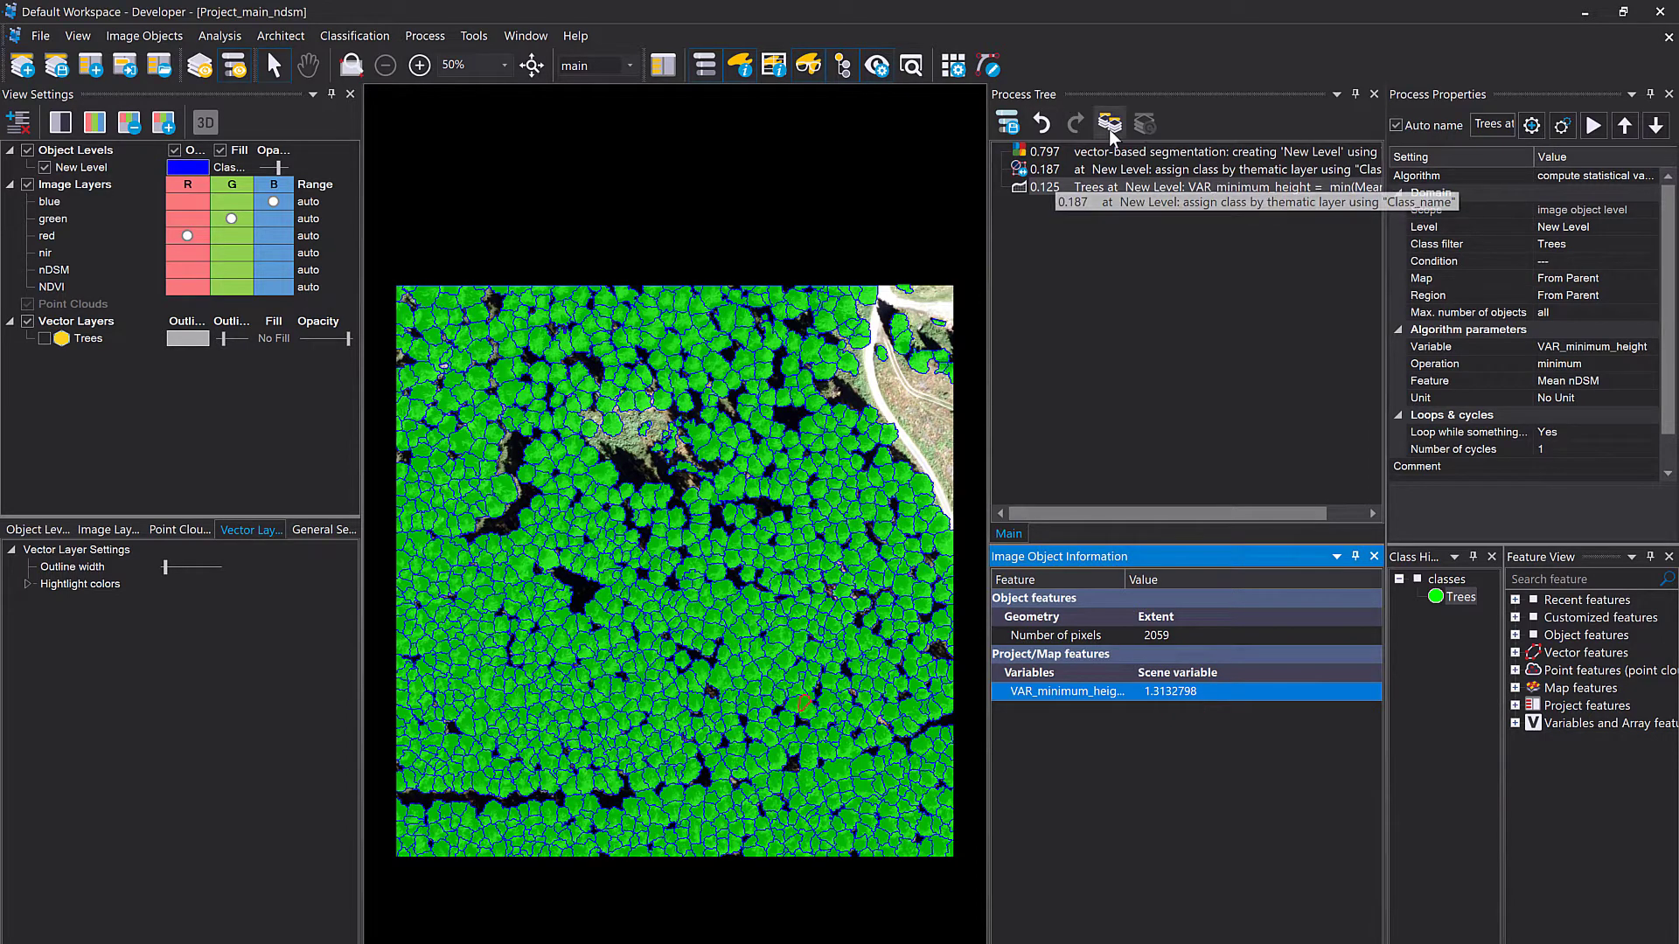
Step: Duplicate the minimum height process in the process tree and set the copy's operation to maximum
click(1087, 192)
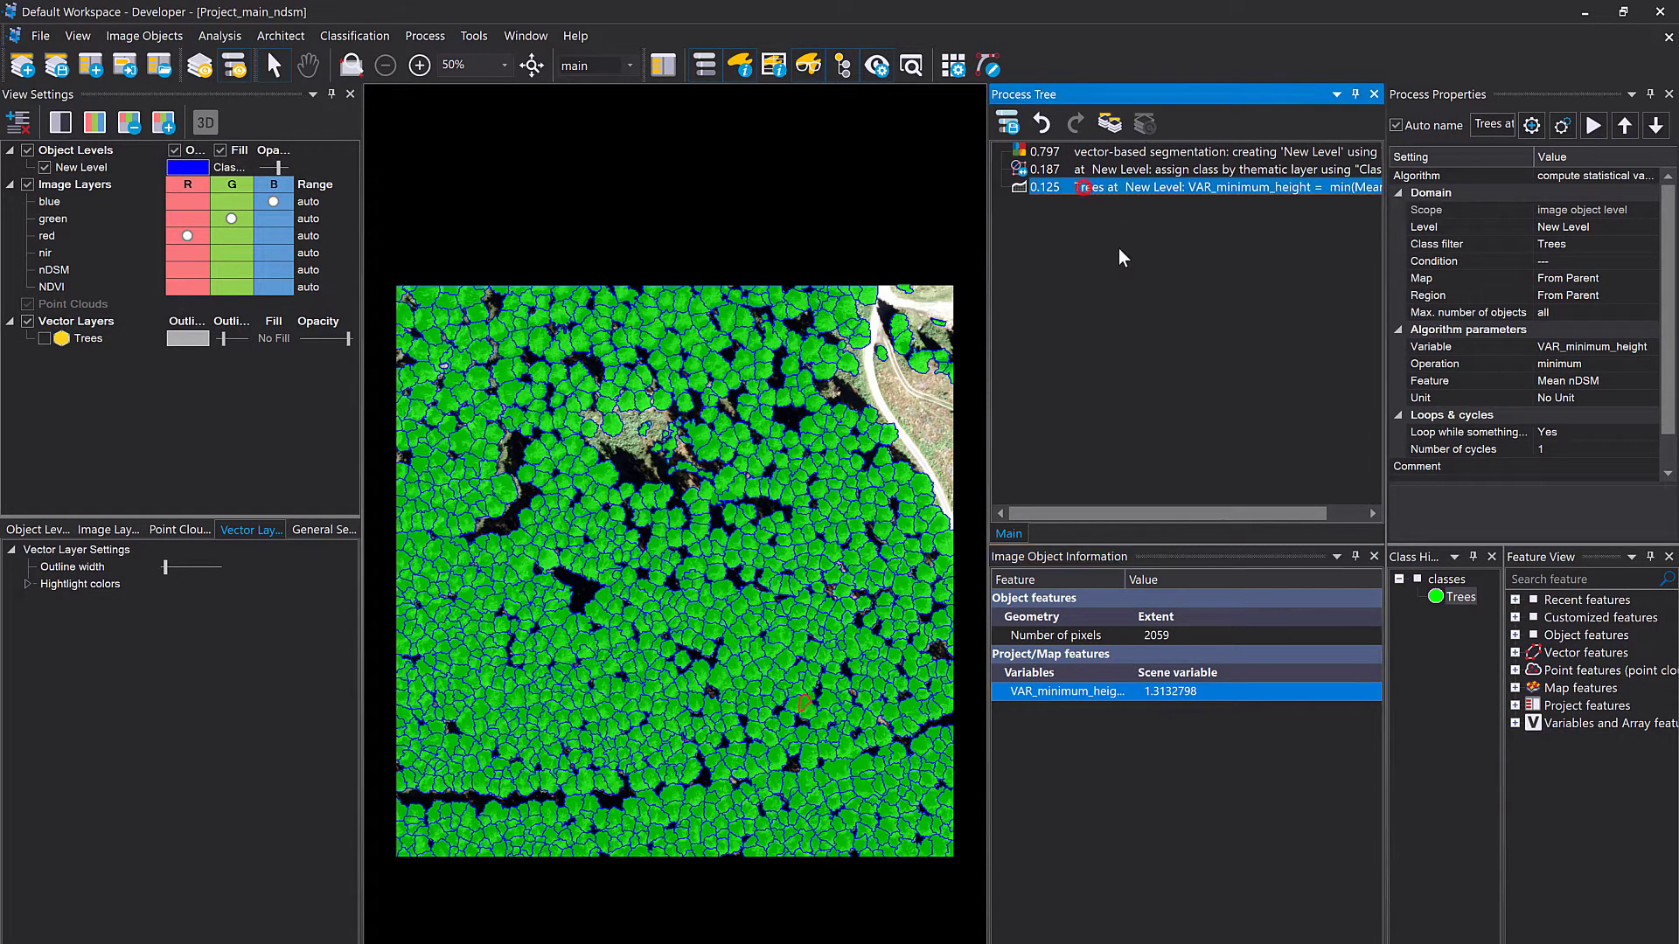
key(ctrl+c)
key(ctrl+v)
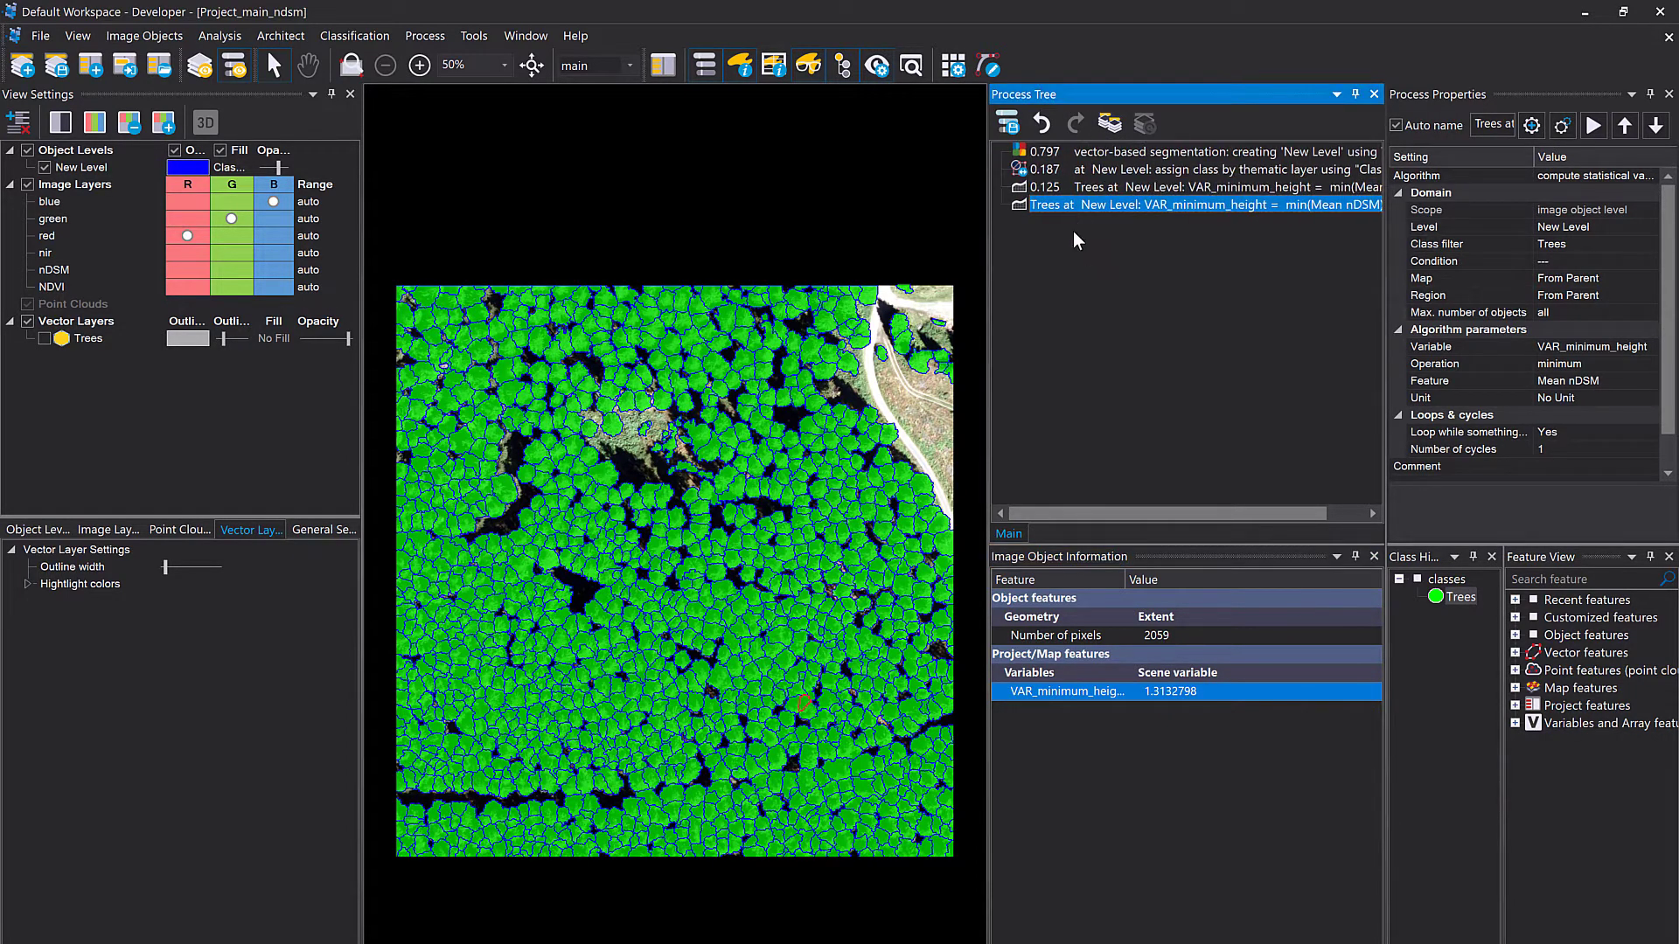
double_click(1063, 206)
click(1082, 323)
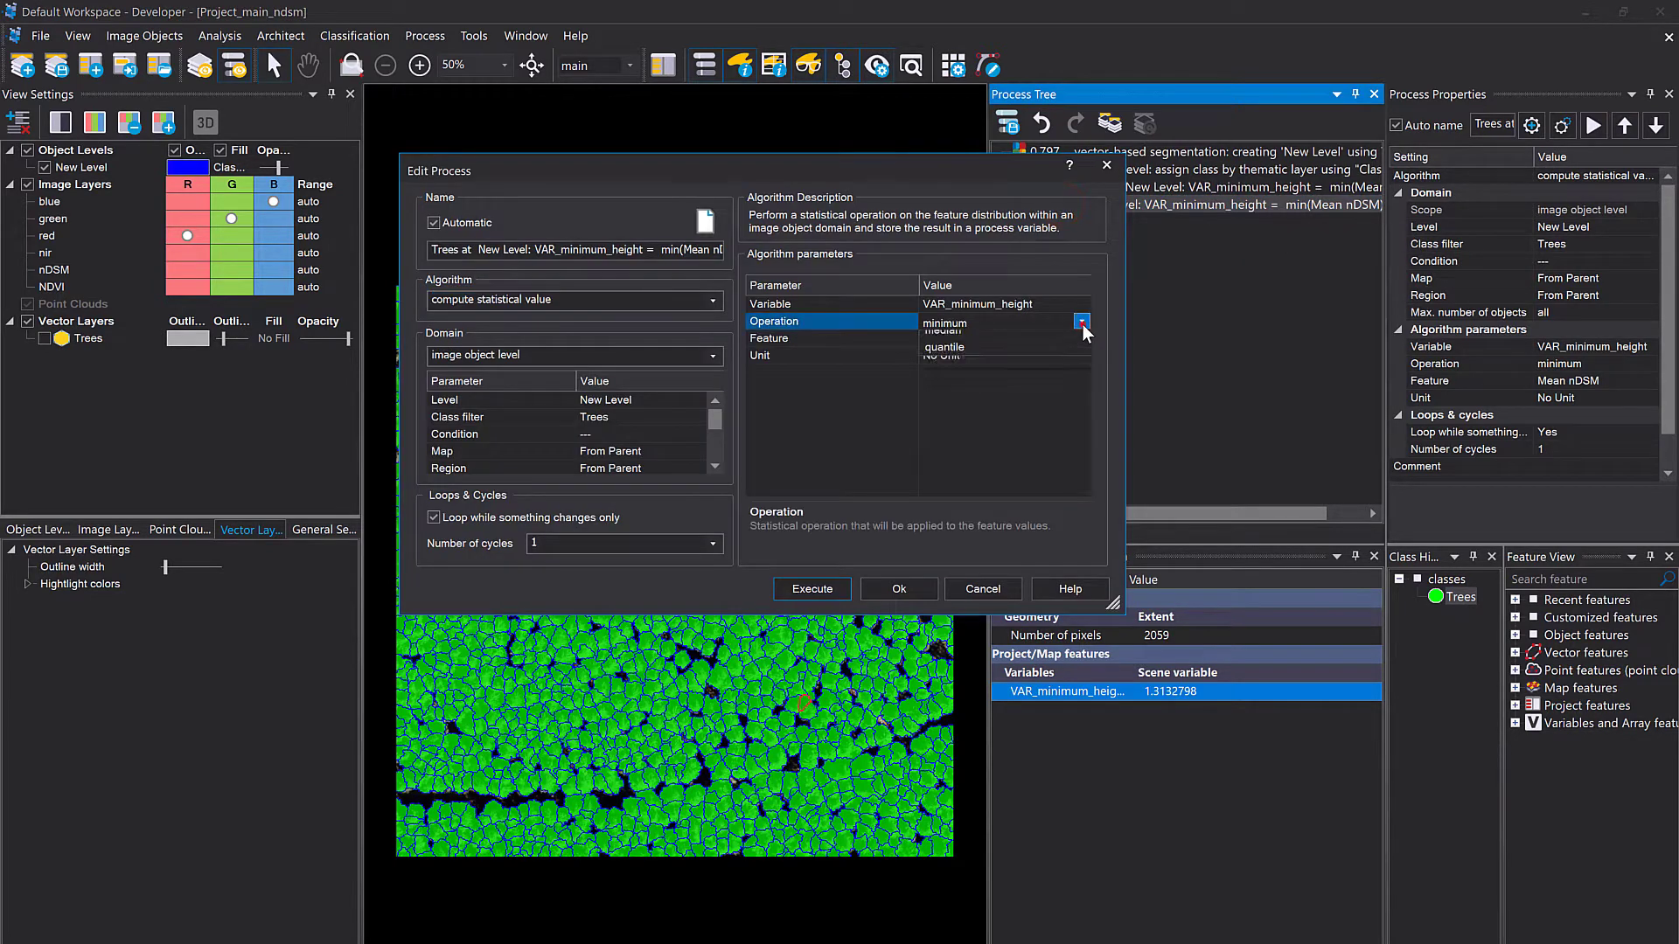
click(1082, 322)
click(1028, 390)
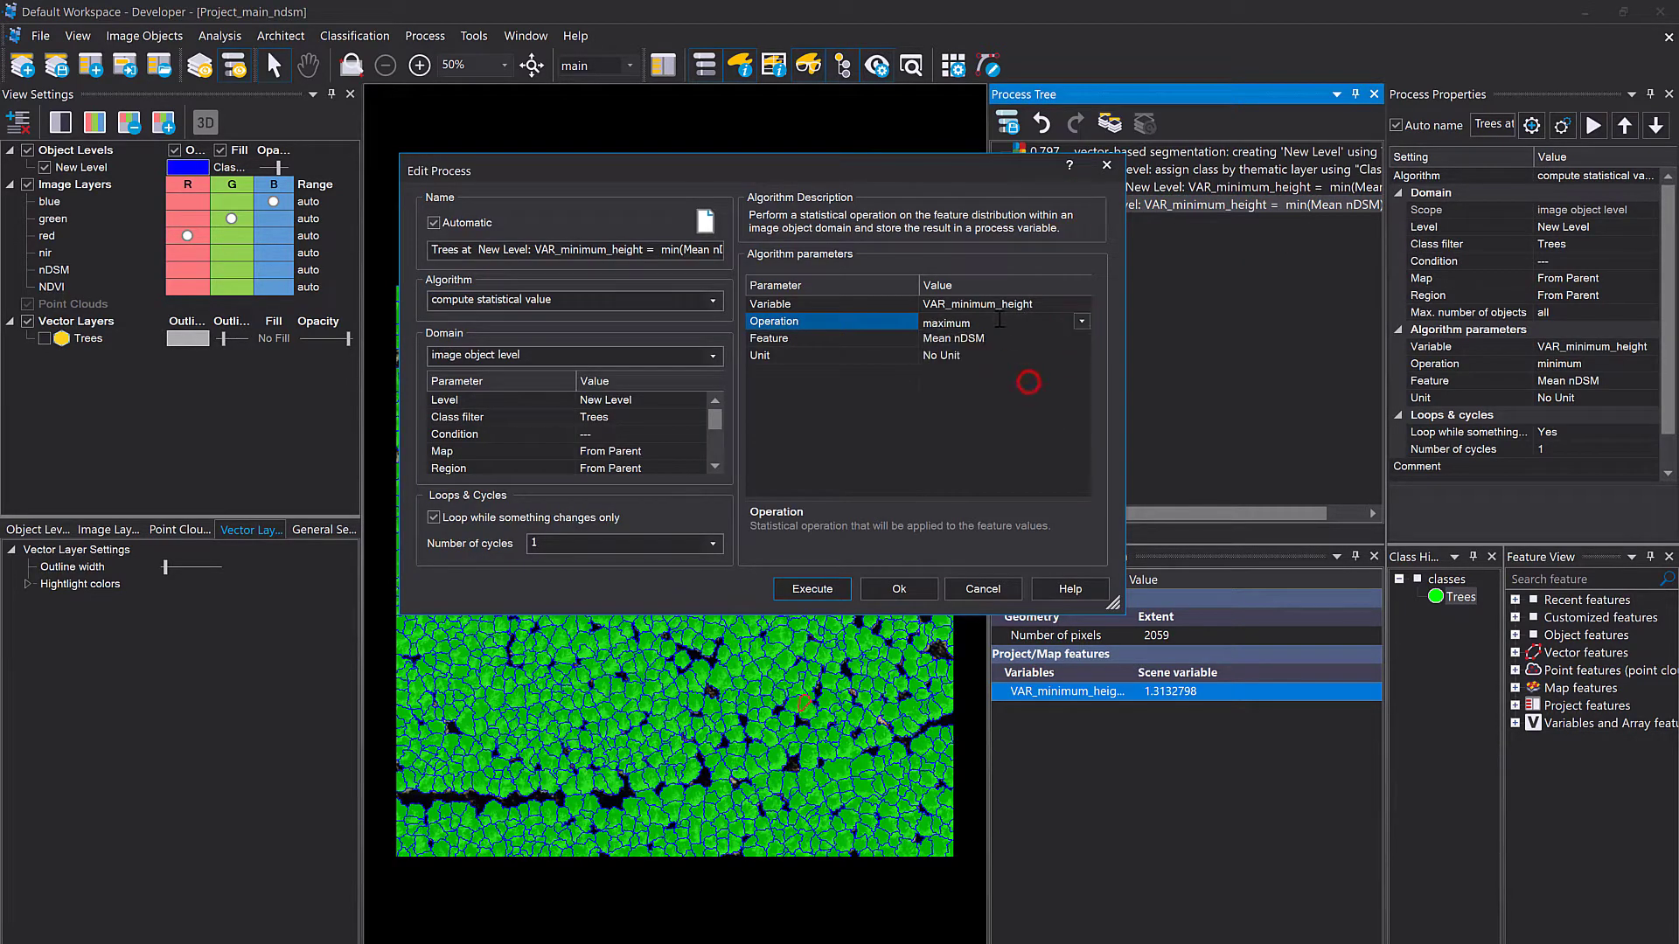
Step: Store the copy's result in a new Double scene variable named VAR_maximum_height and execute the process
click(997, 304)
click(996, 305)
drag(997, 304, 955, 311)
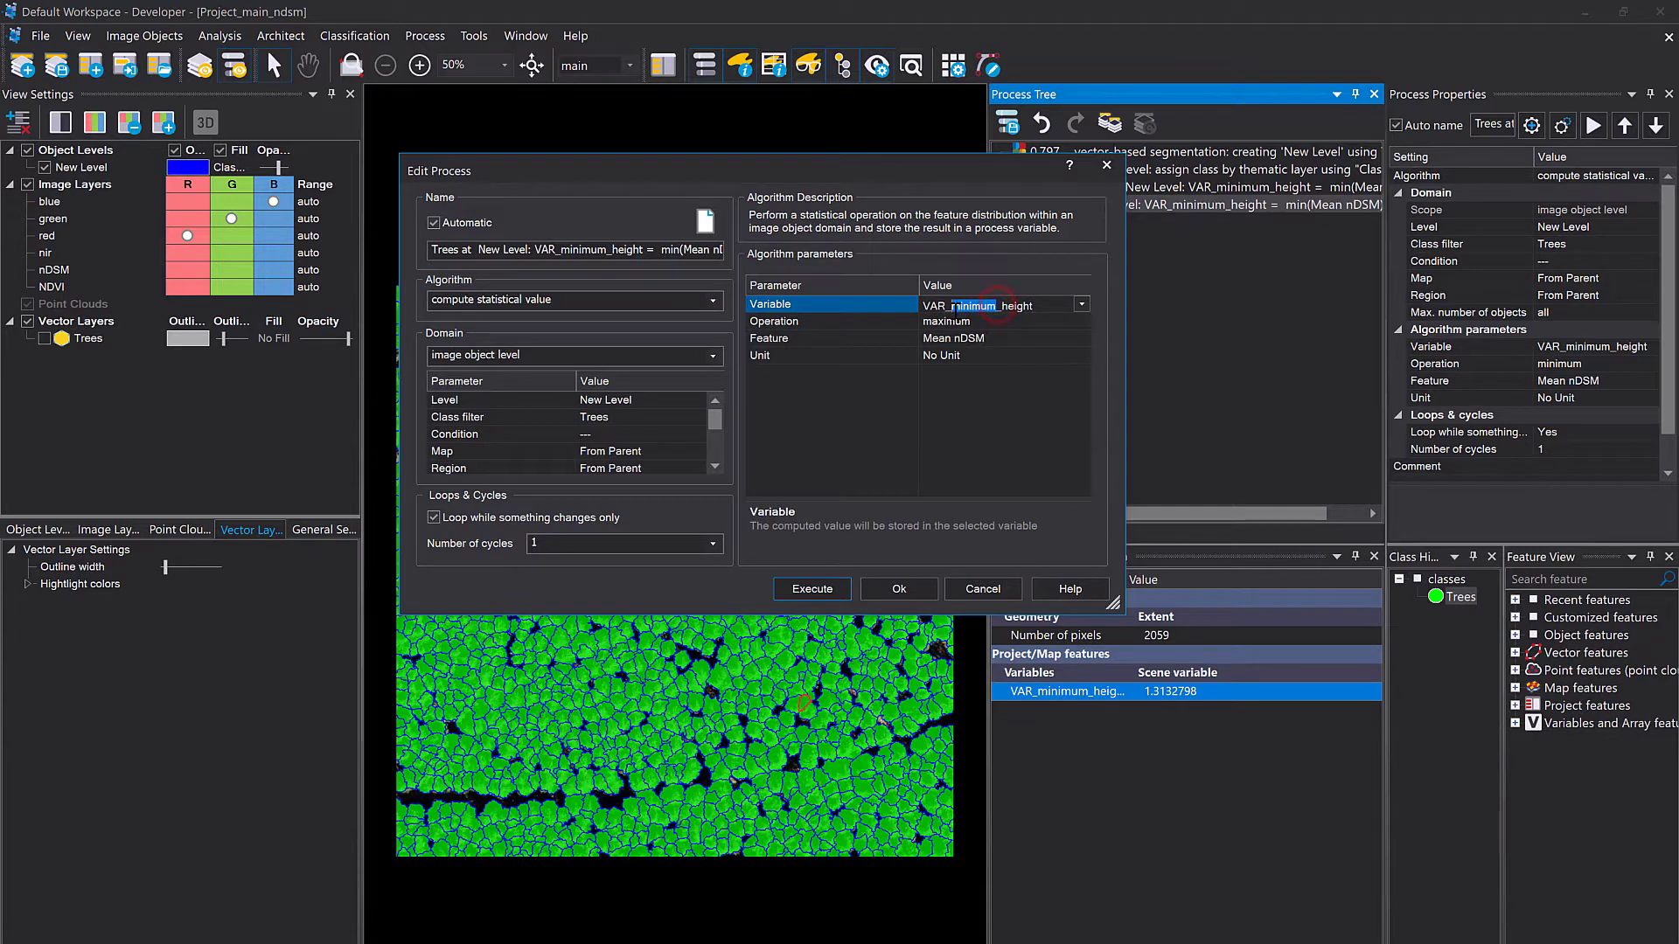
text(maximum)
click(1023, 489)
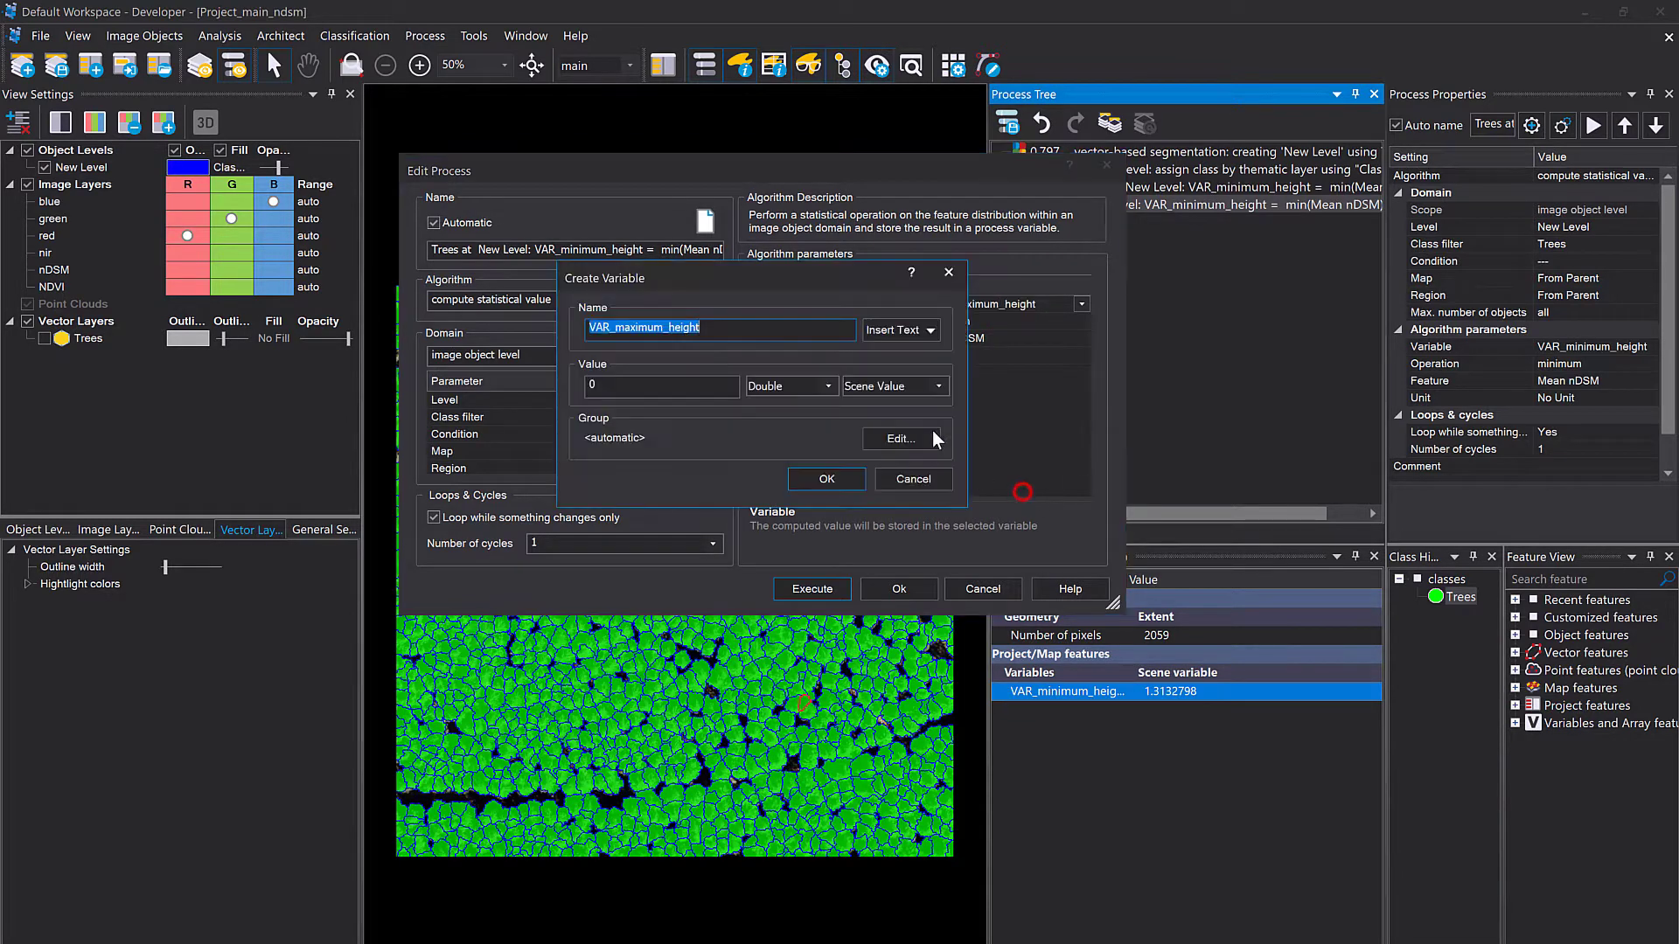
click(849, 472)
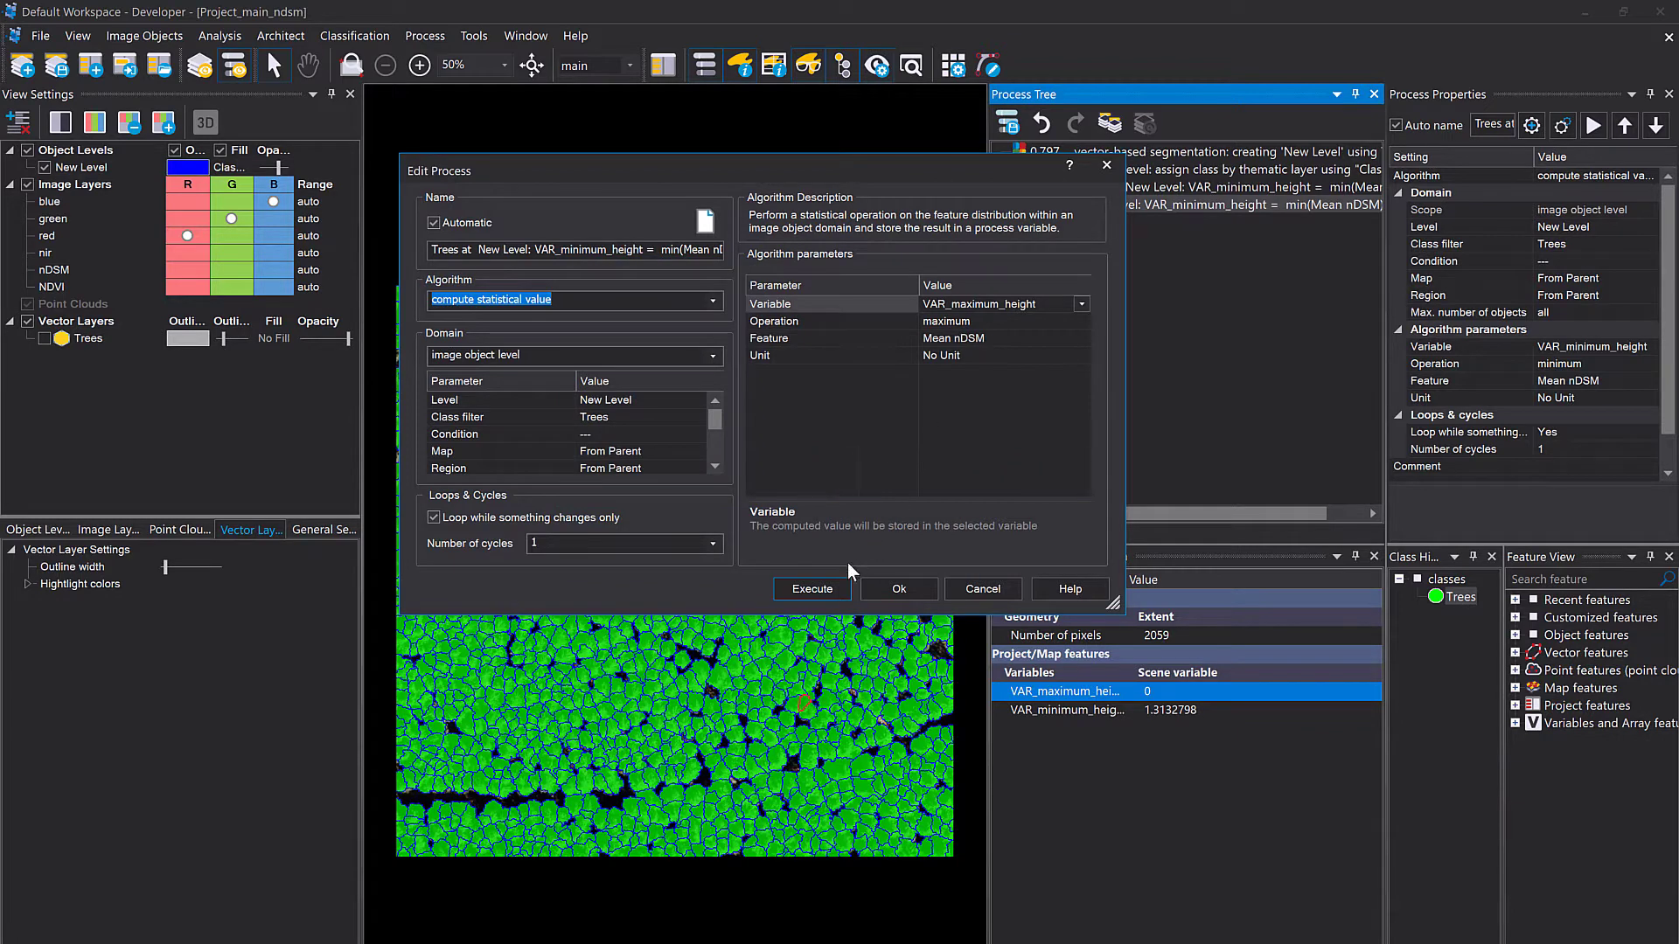
click(813, 589)
click(1193, 755)
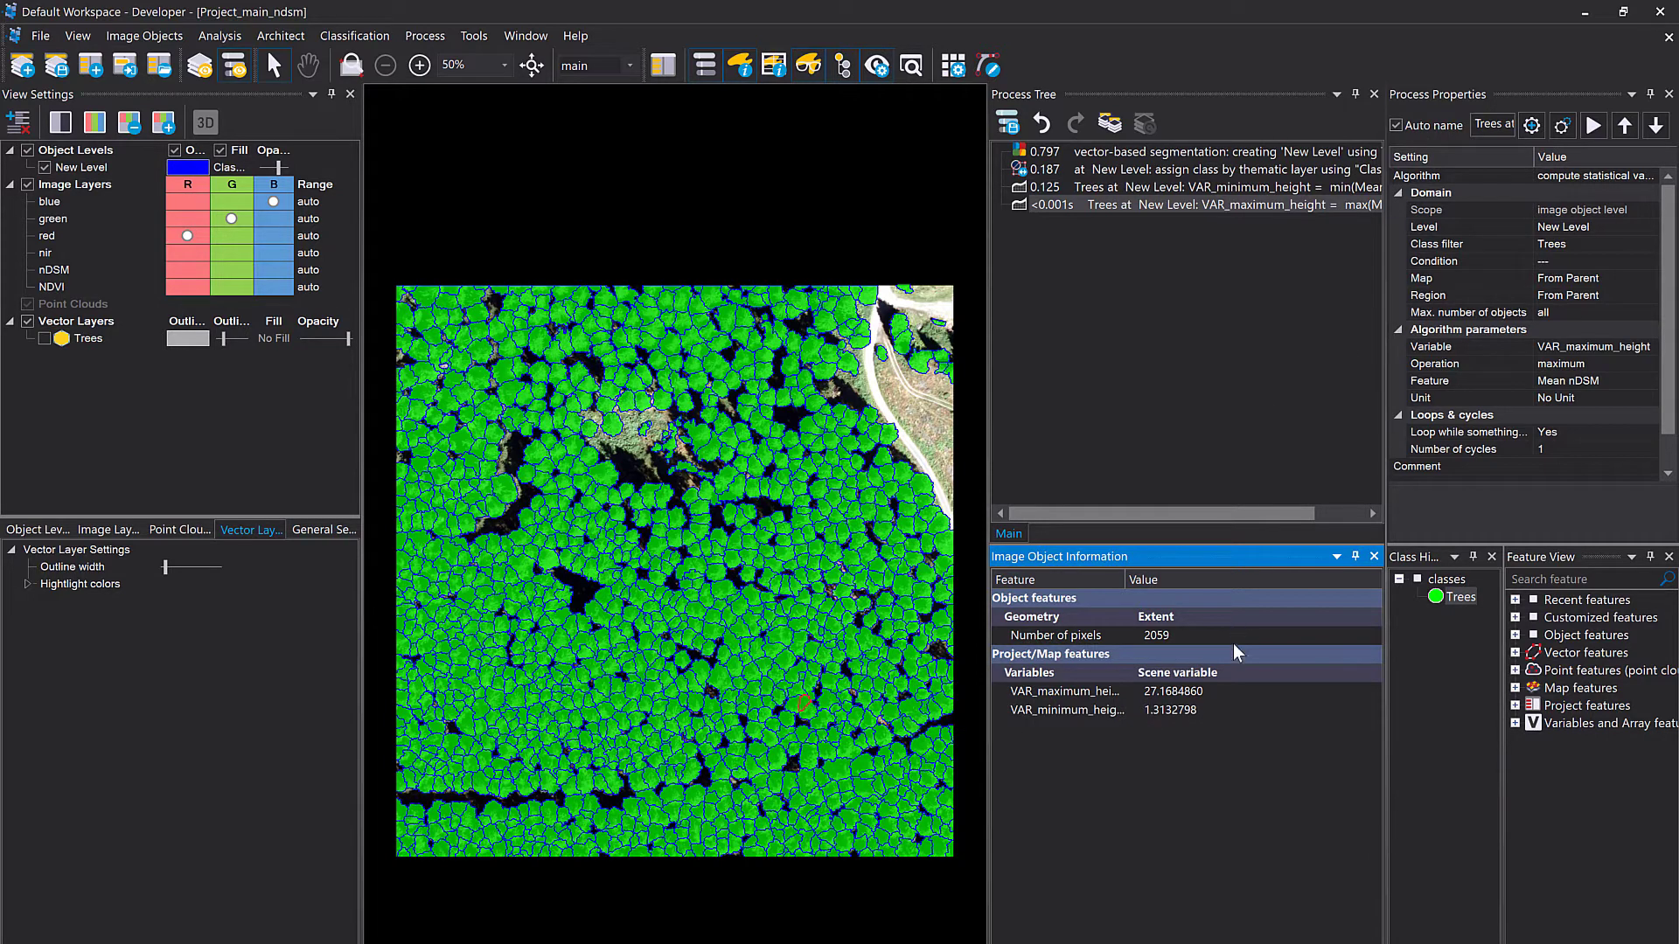
Step: Change the feature of the VAR_minimum_height process to Mean NDVI and execute it
double_click(1086, 194)
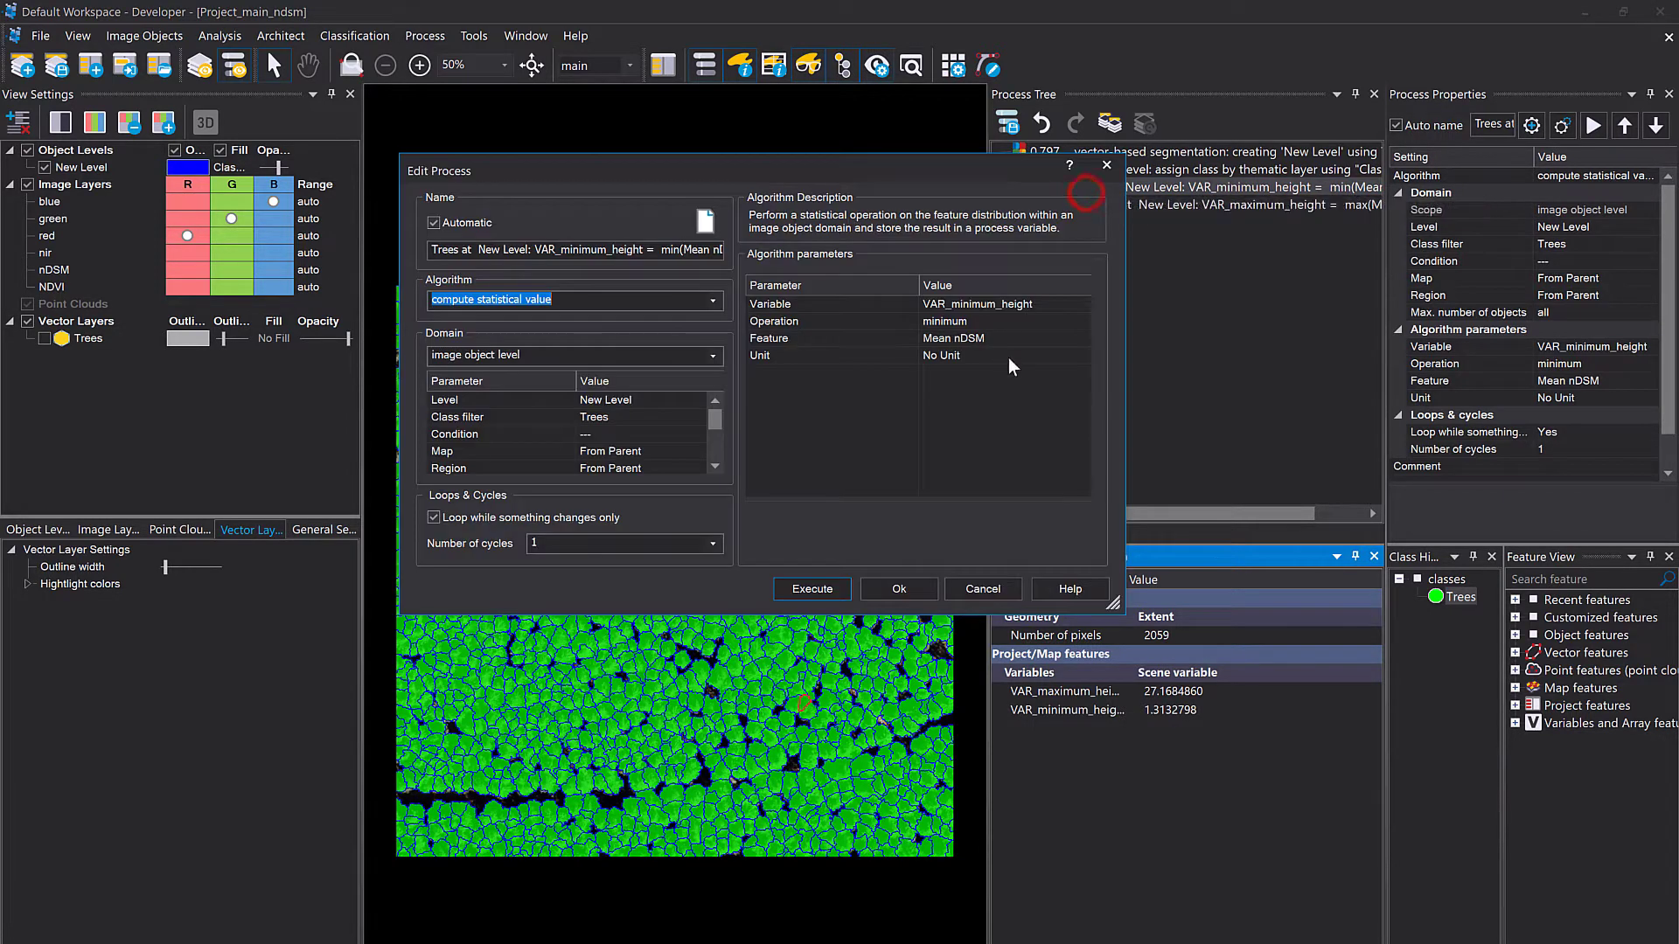
click(1075, 338)
click(1084, 337)
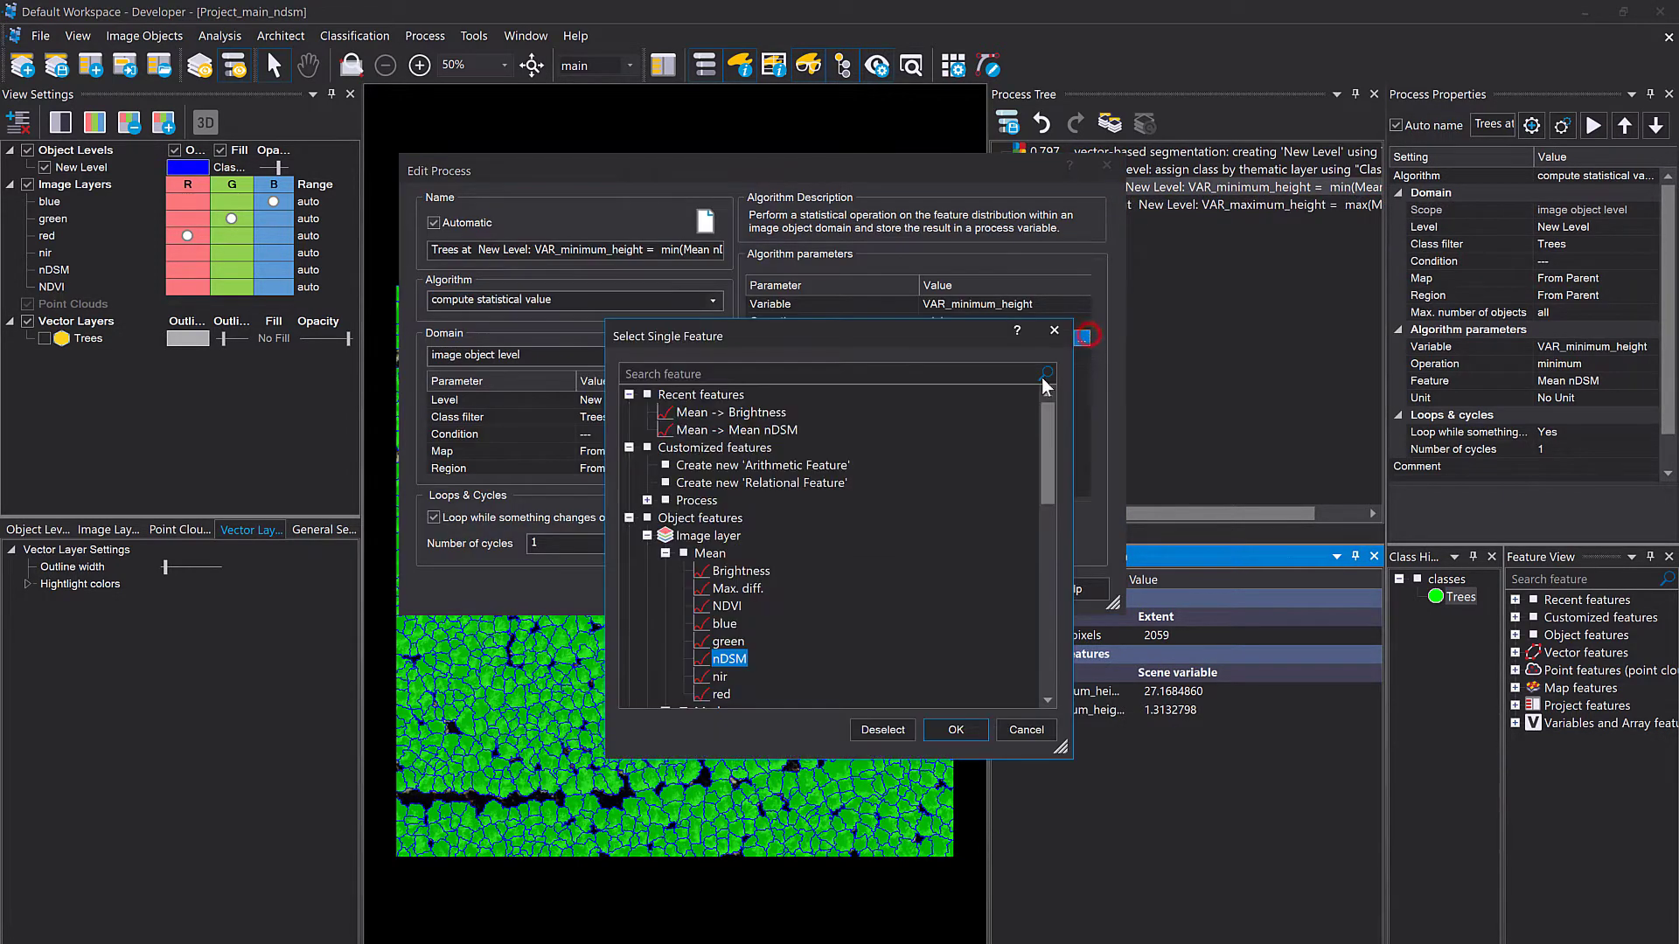
double_click(731, 606)
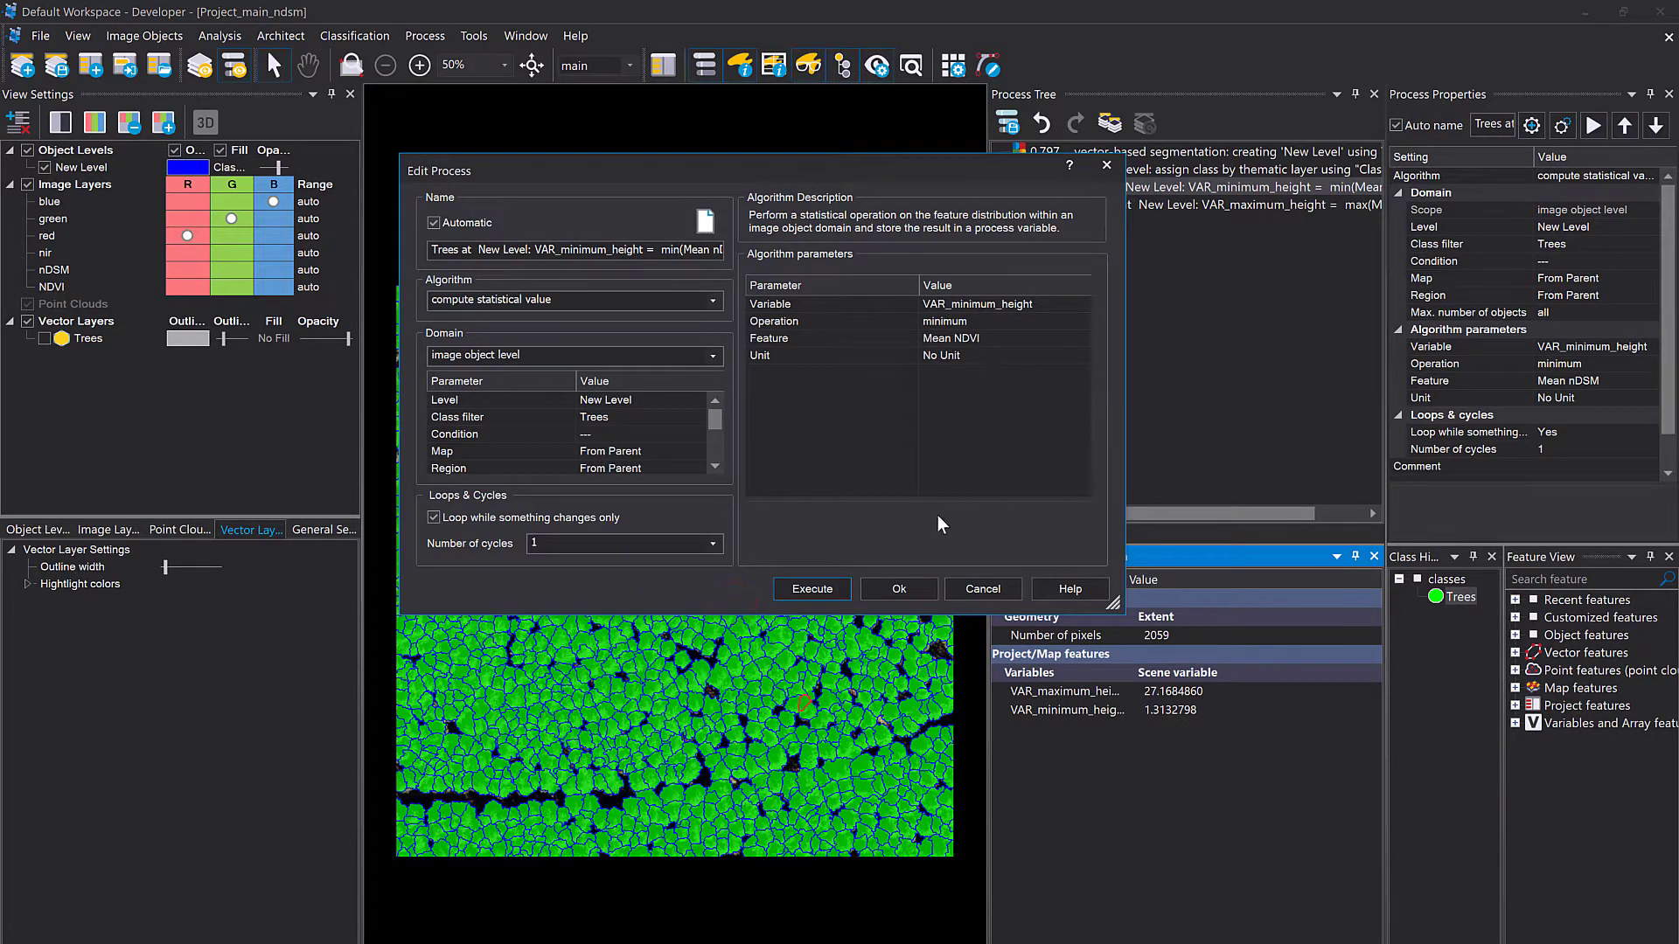
click(833, 592)
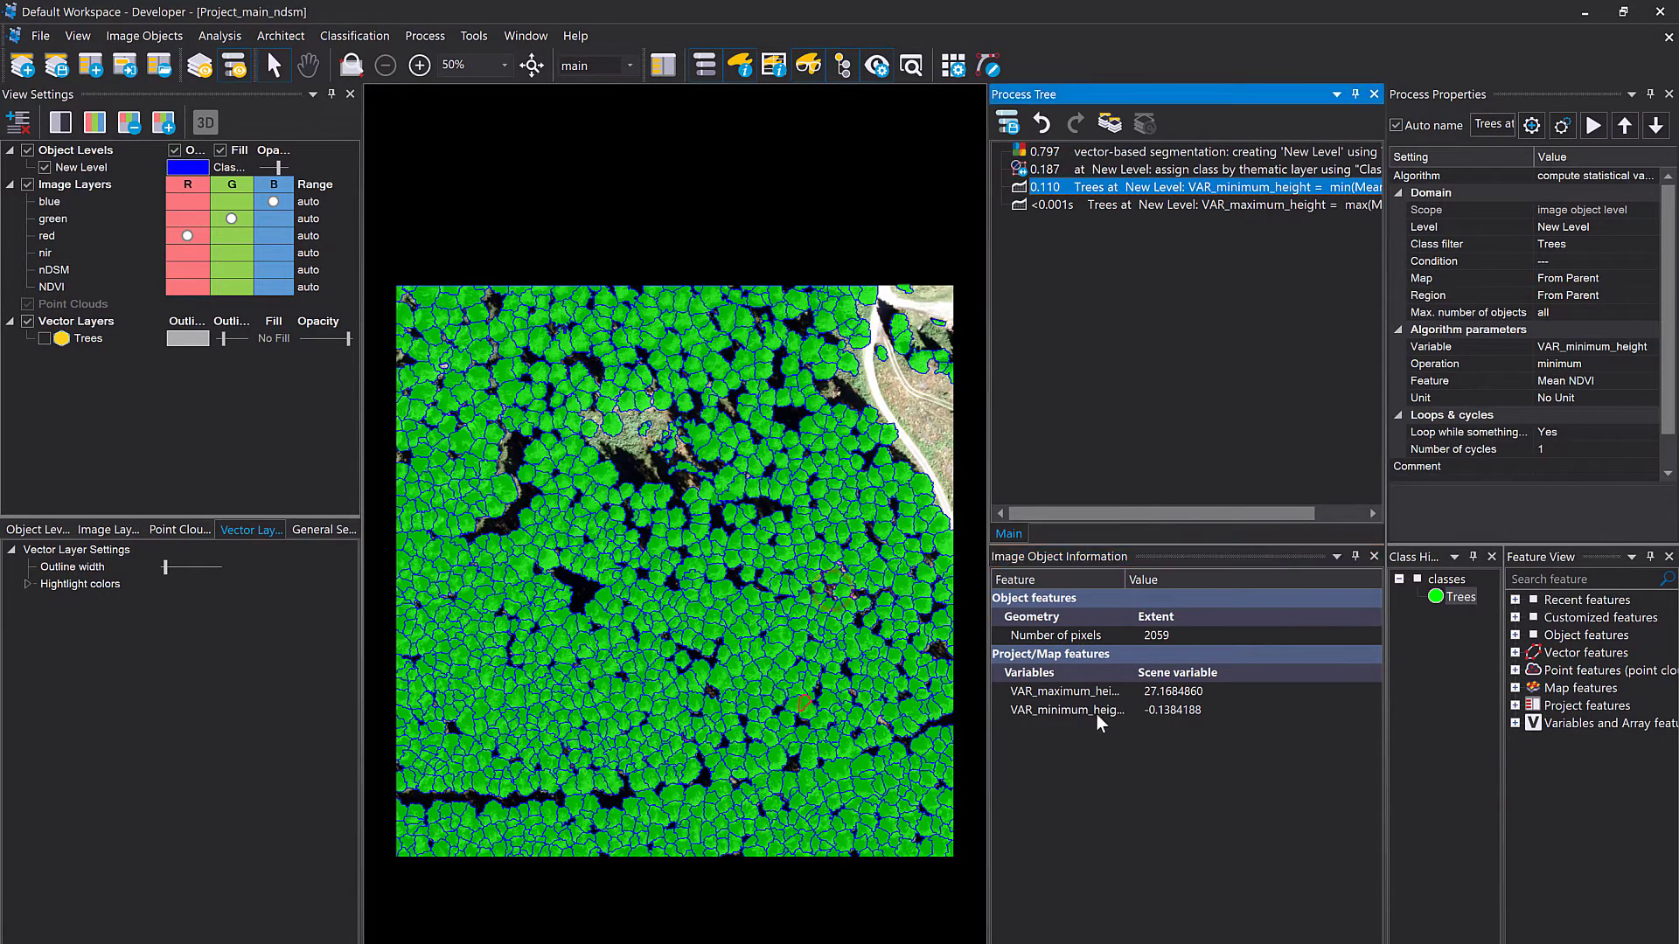
Step: Change the feature of the VAR_maximum_height process to Mean NDVI and execute it
double_click(1062, 206)
click(1082, 321)
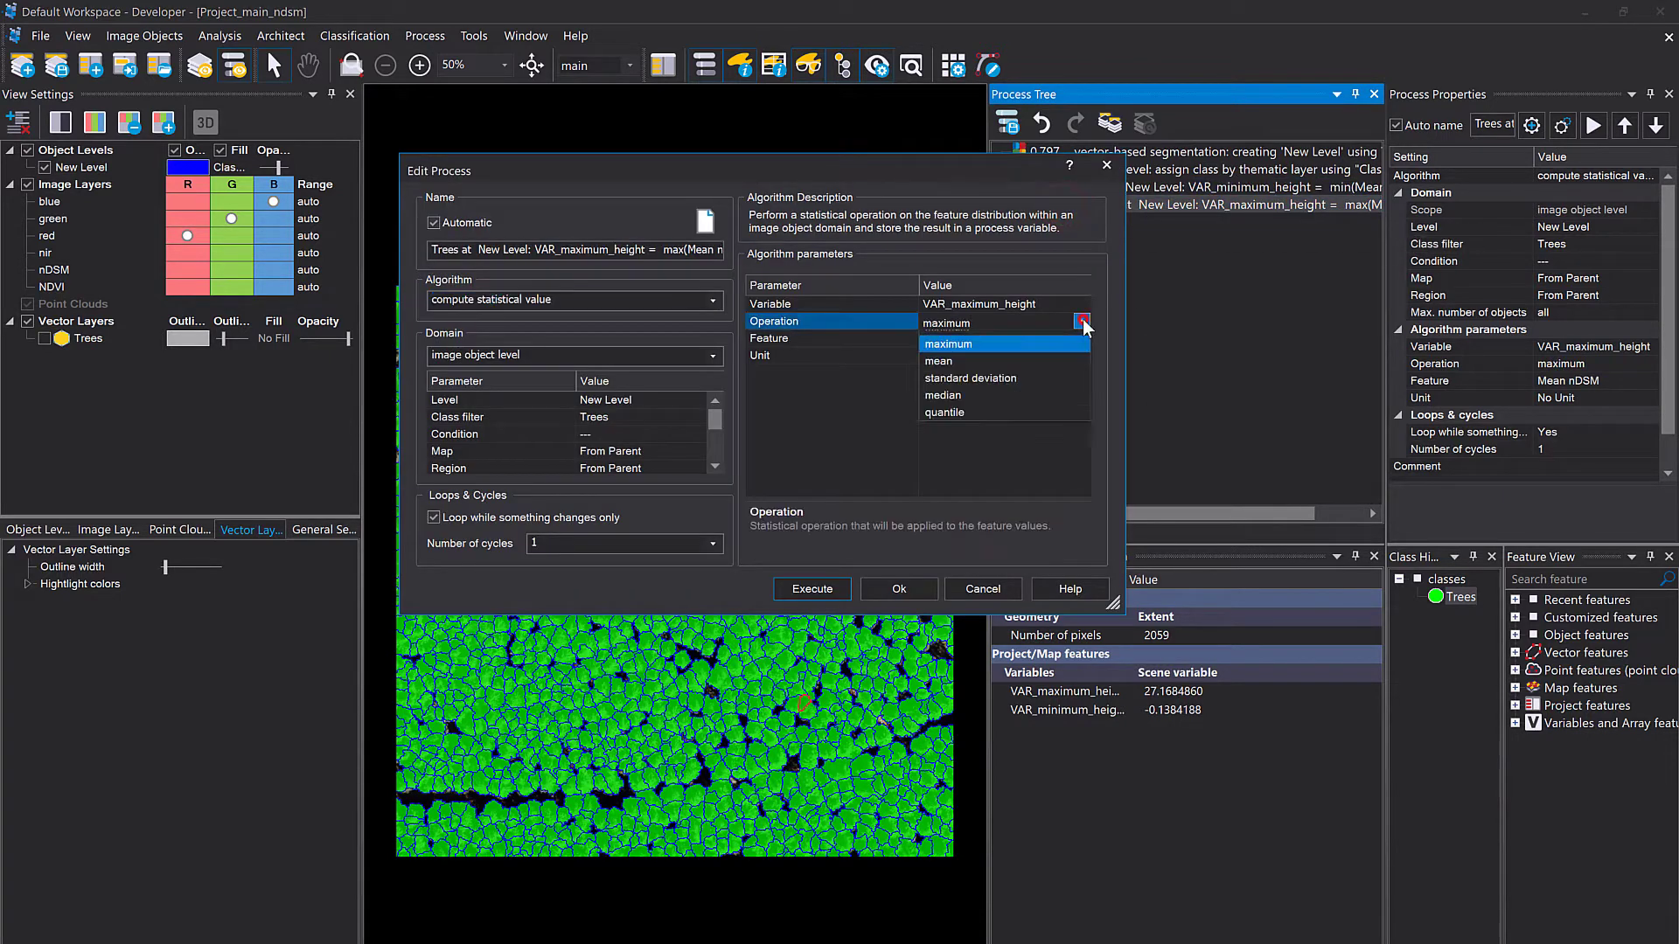
click(1082, 320)
click(1082, 338)
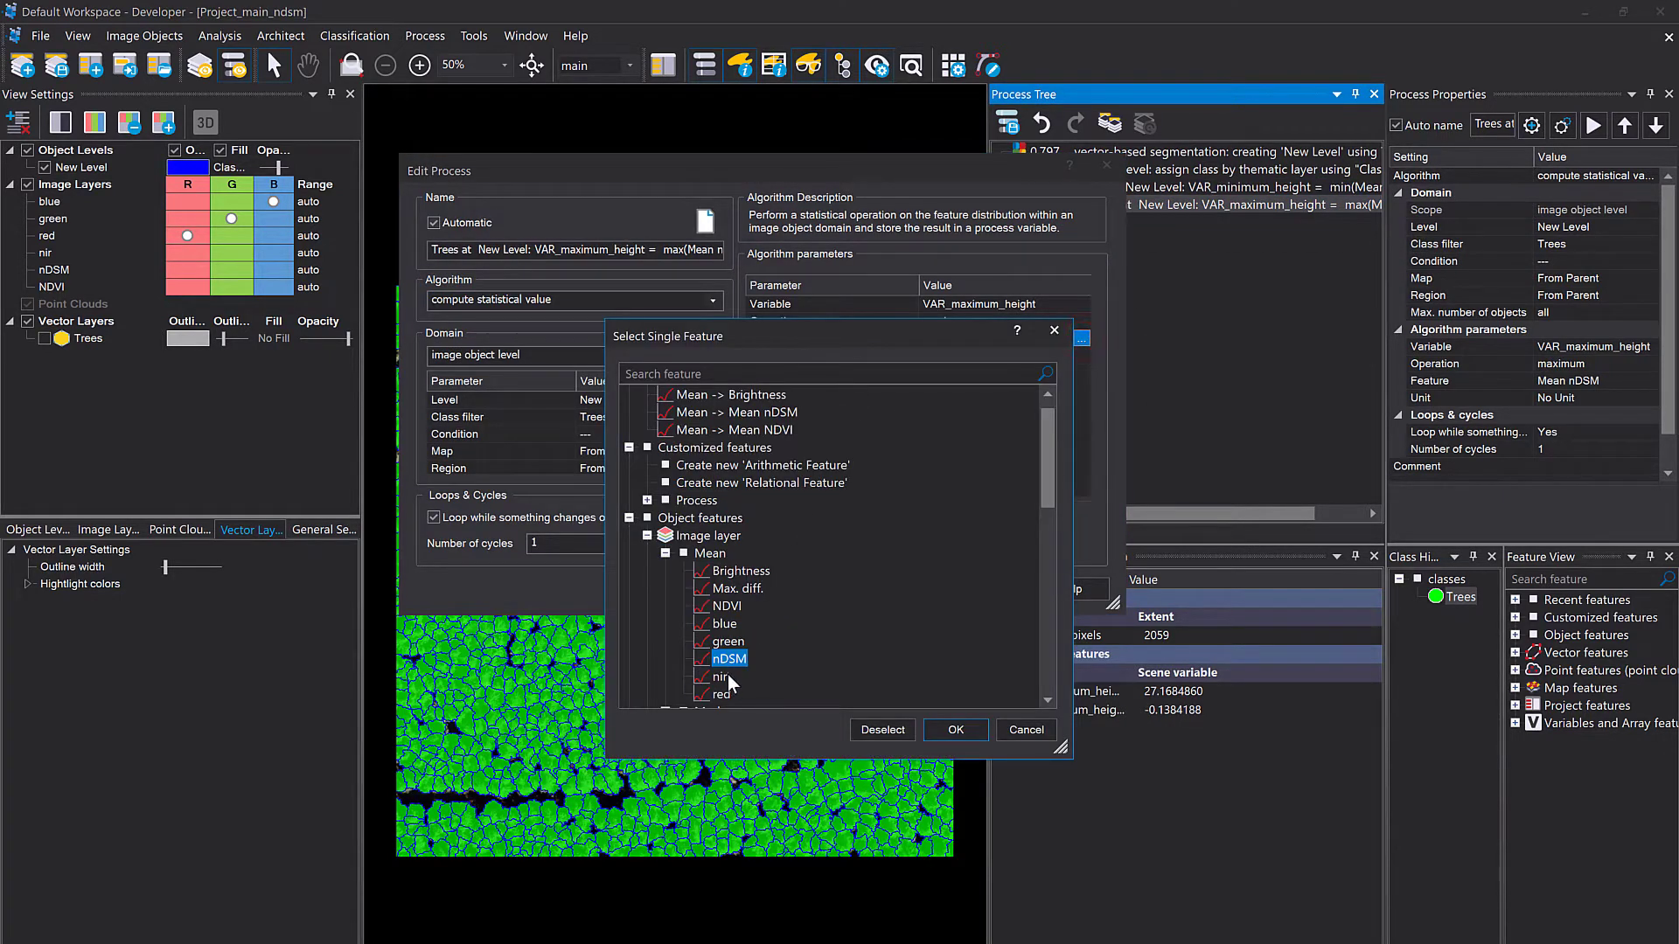
double_click(729, 604)
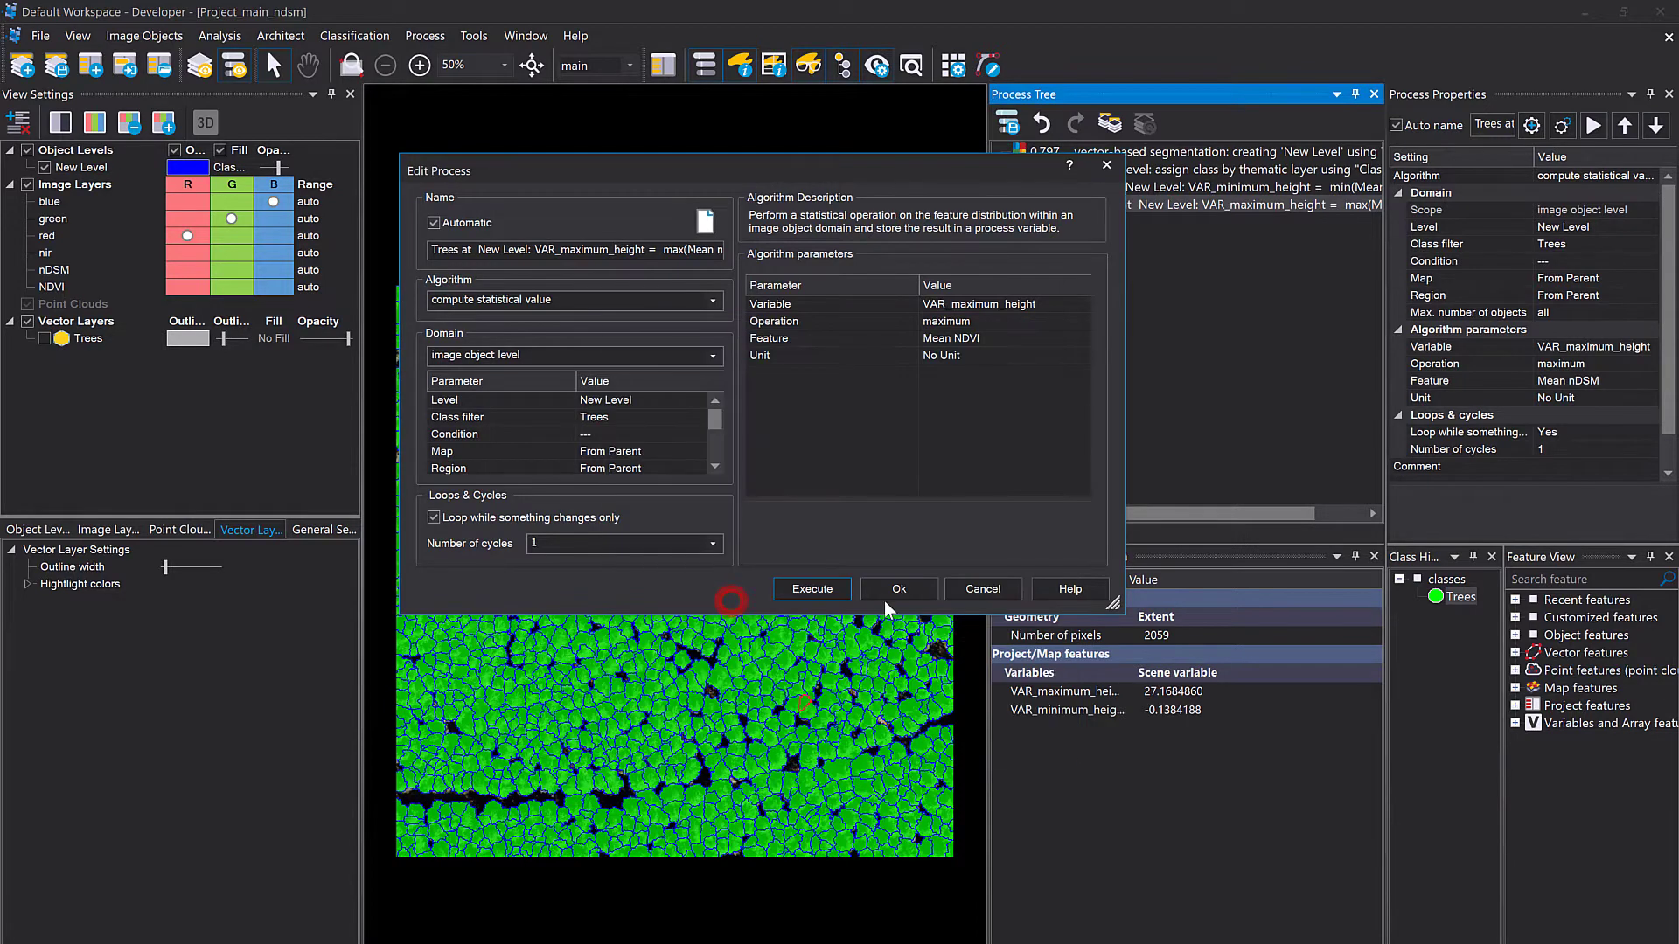
click(822, 588)
Step: Widen the feature column in the image object information so the full scene variable names can be read
click(1181, 764)
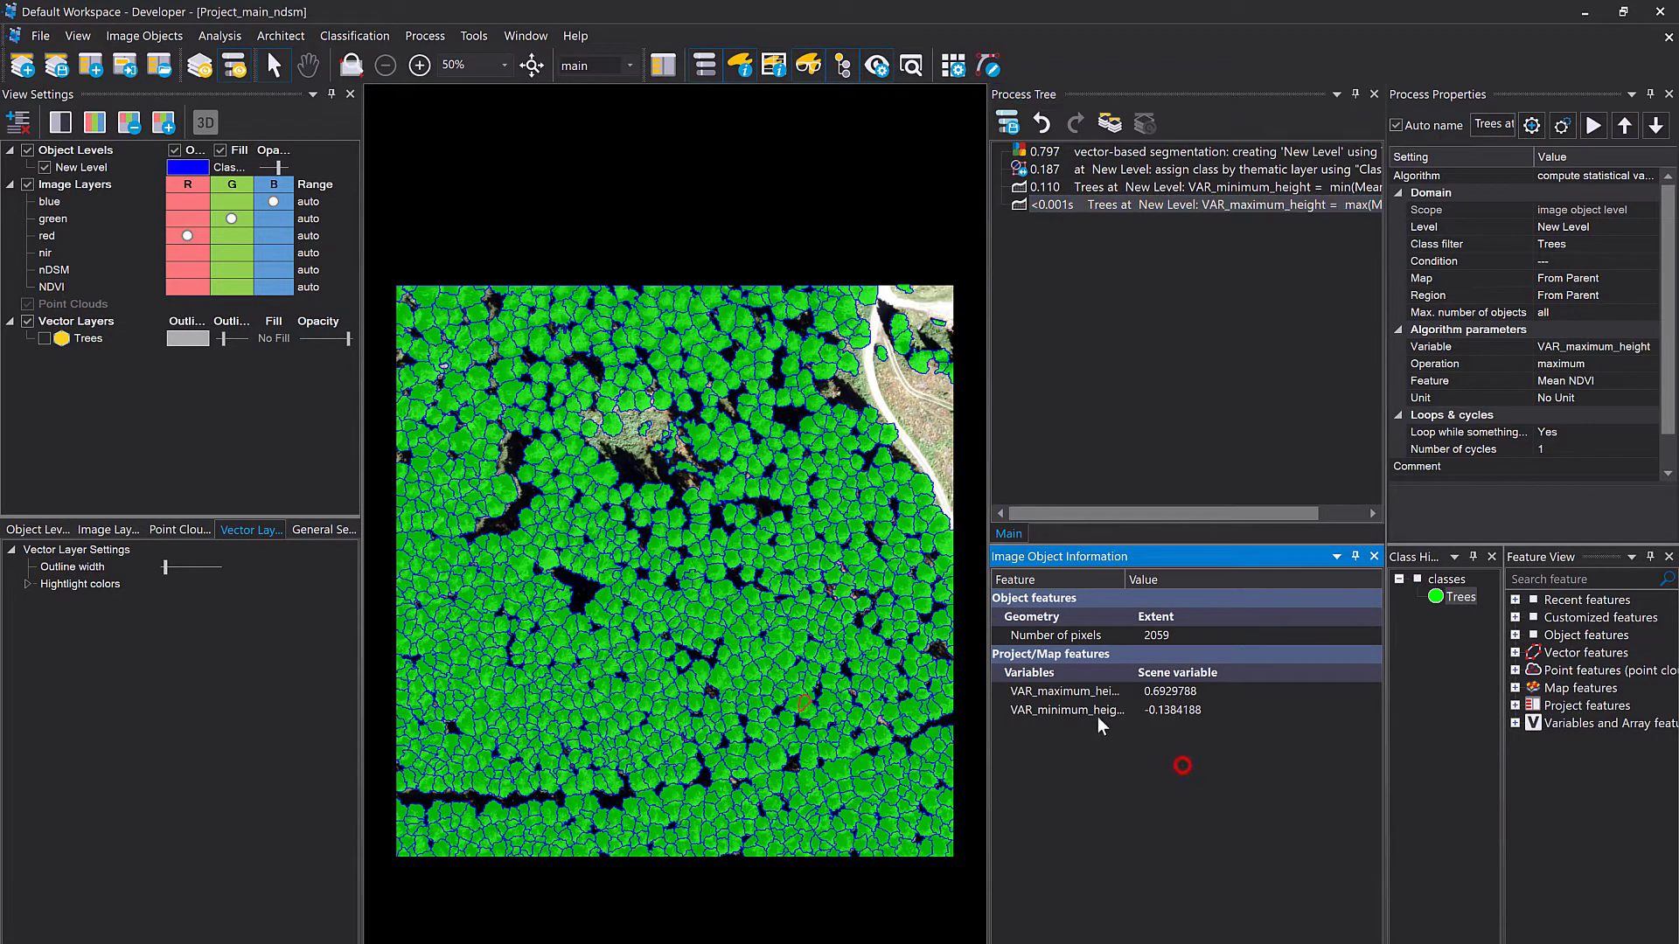
click(1176, 711)
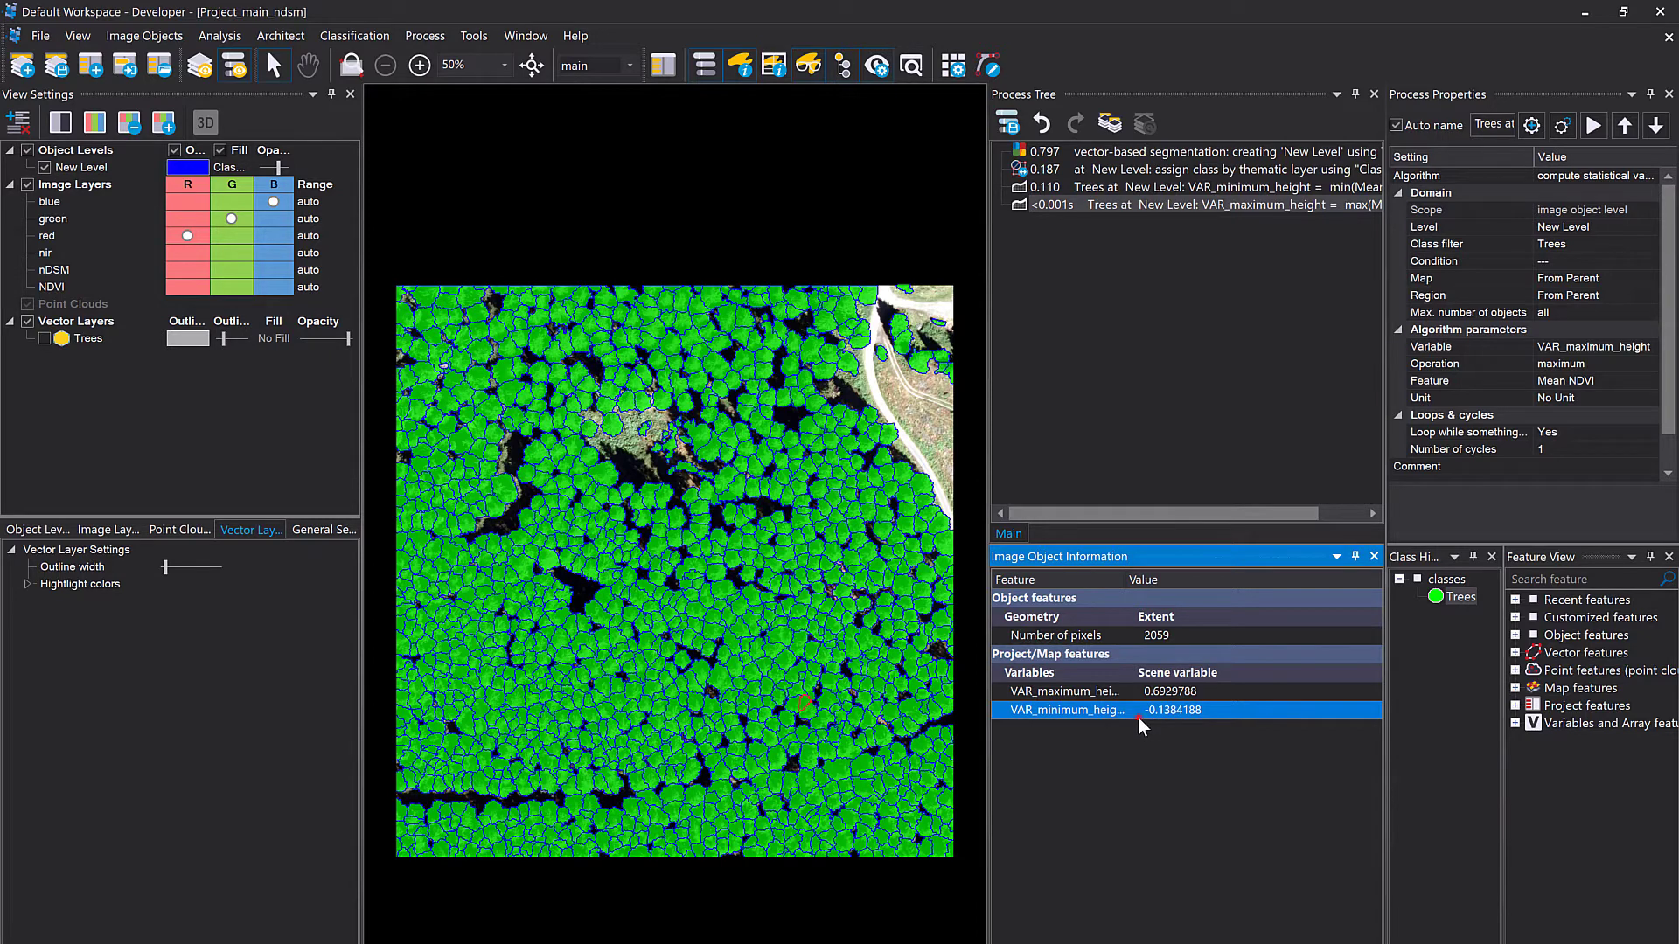
click(1111, 704)
drag(1127, 579, 1134, 579)
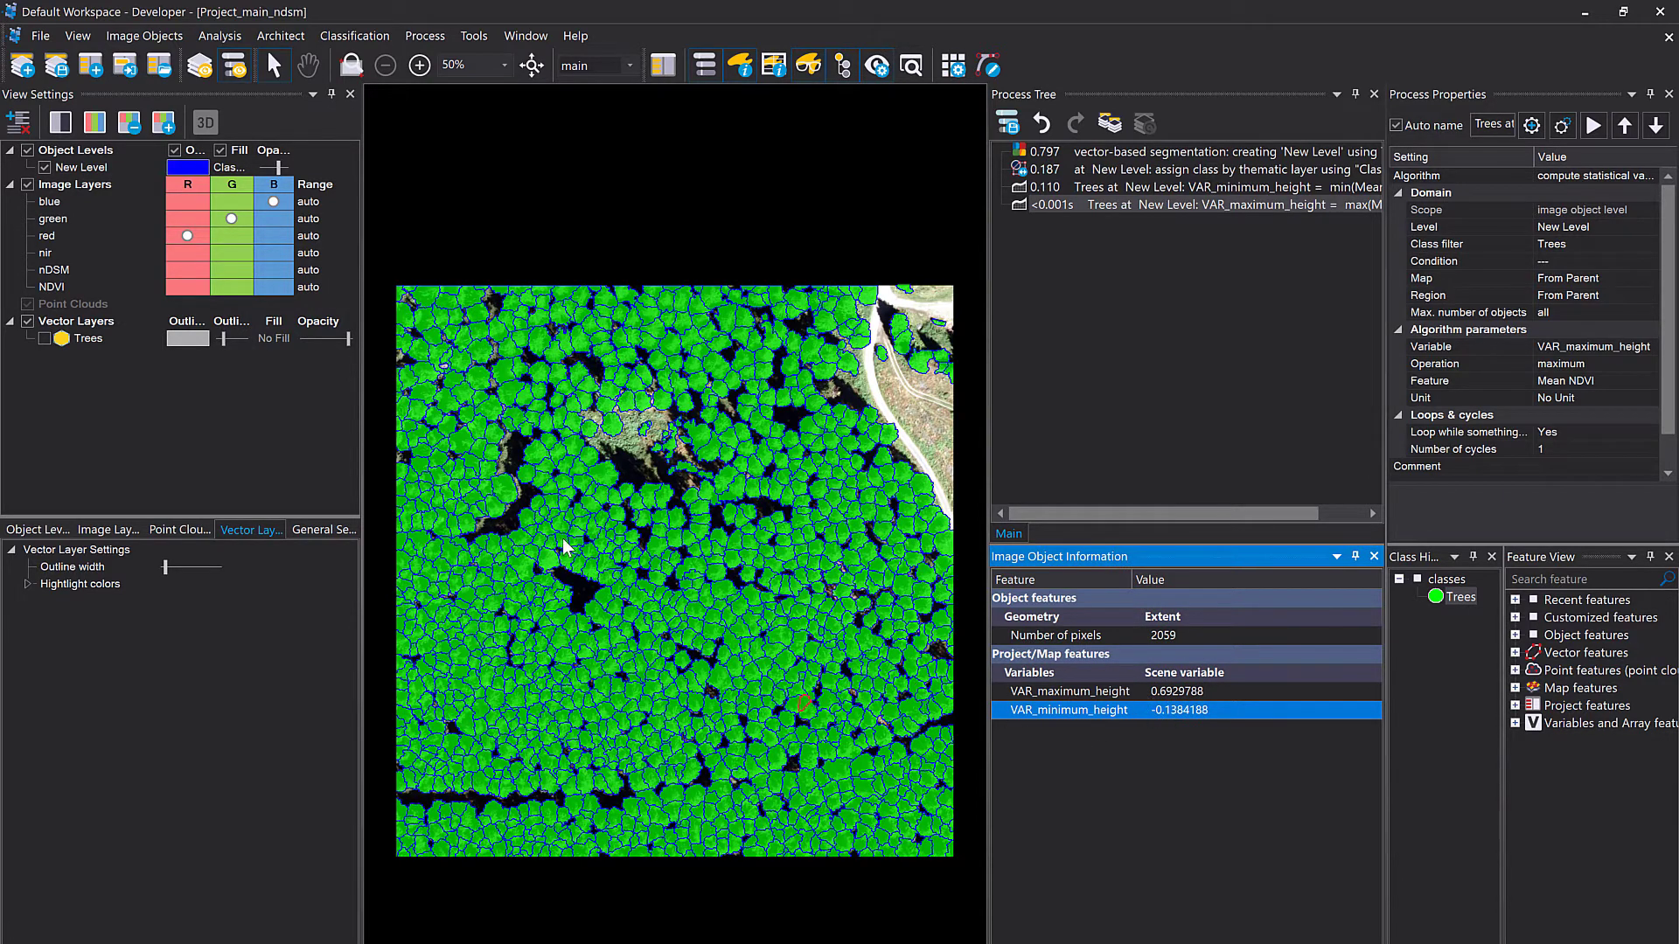
Step: Display the NDVI layer alone in grayscale, hide the New Level objects and inspect NDVI values across the image
scroll(642, 467, up, 1)
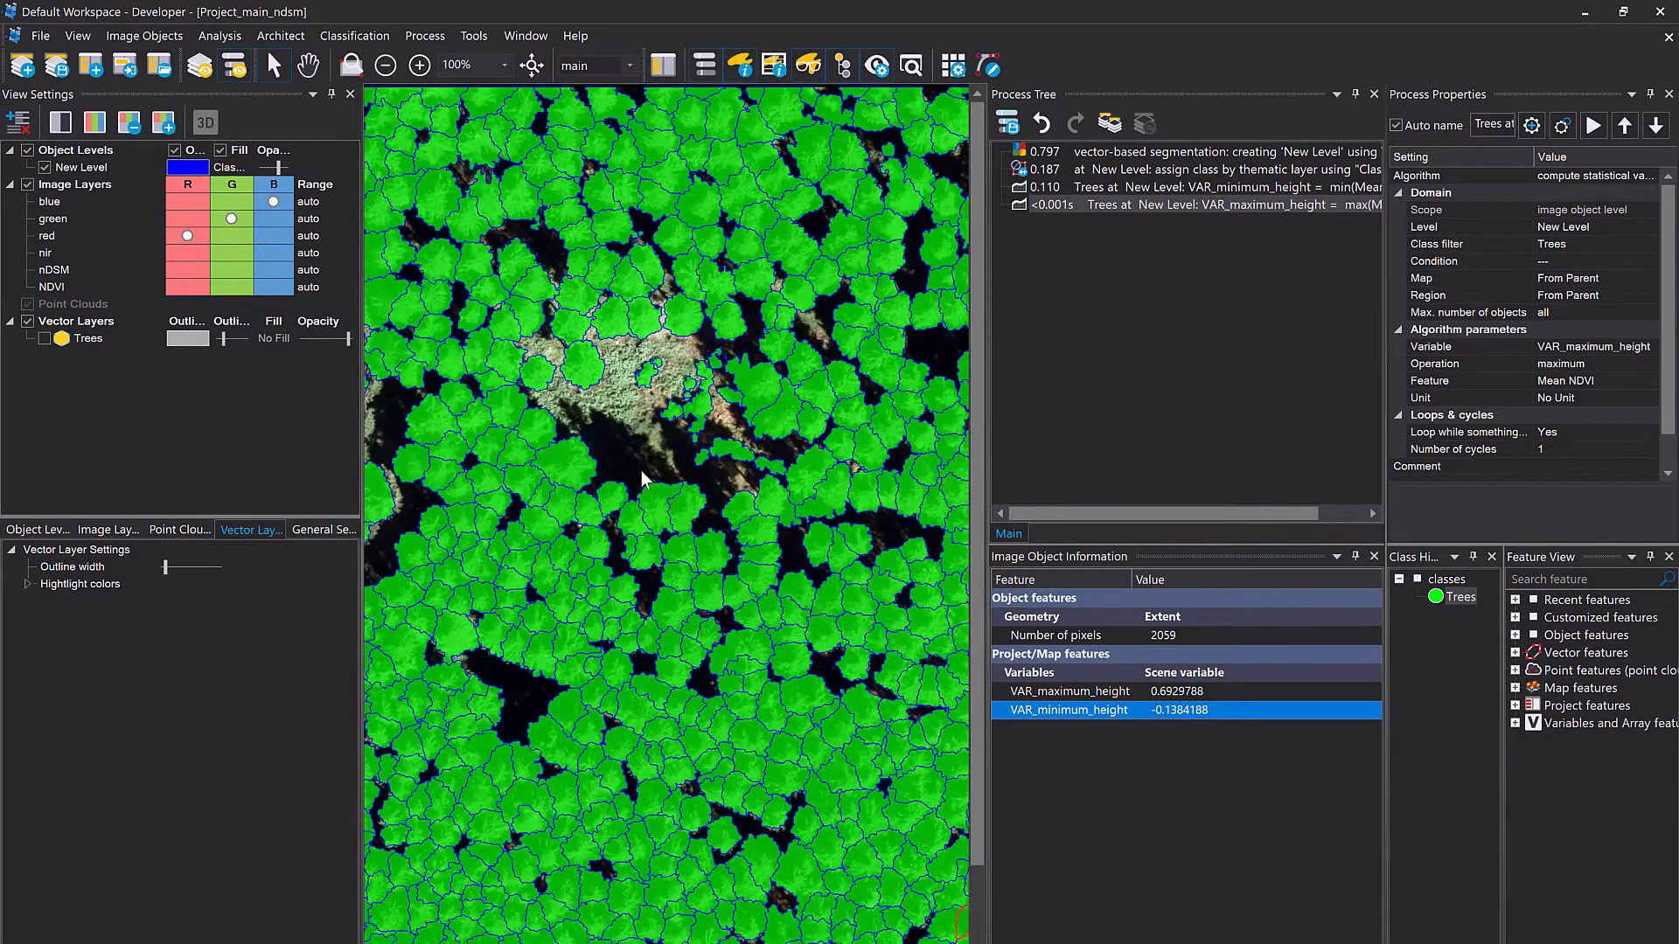
drag(673, 699, 620, 490)
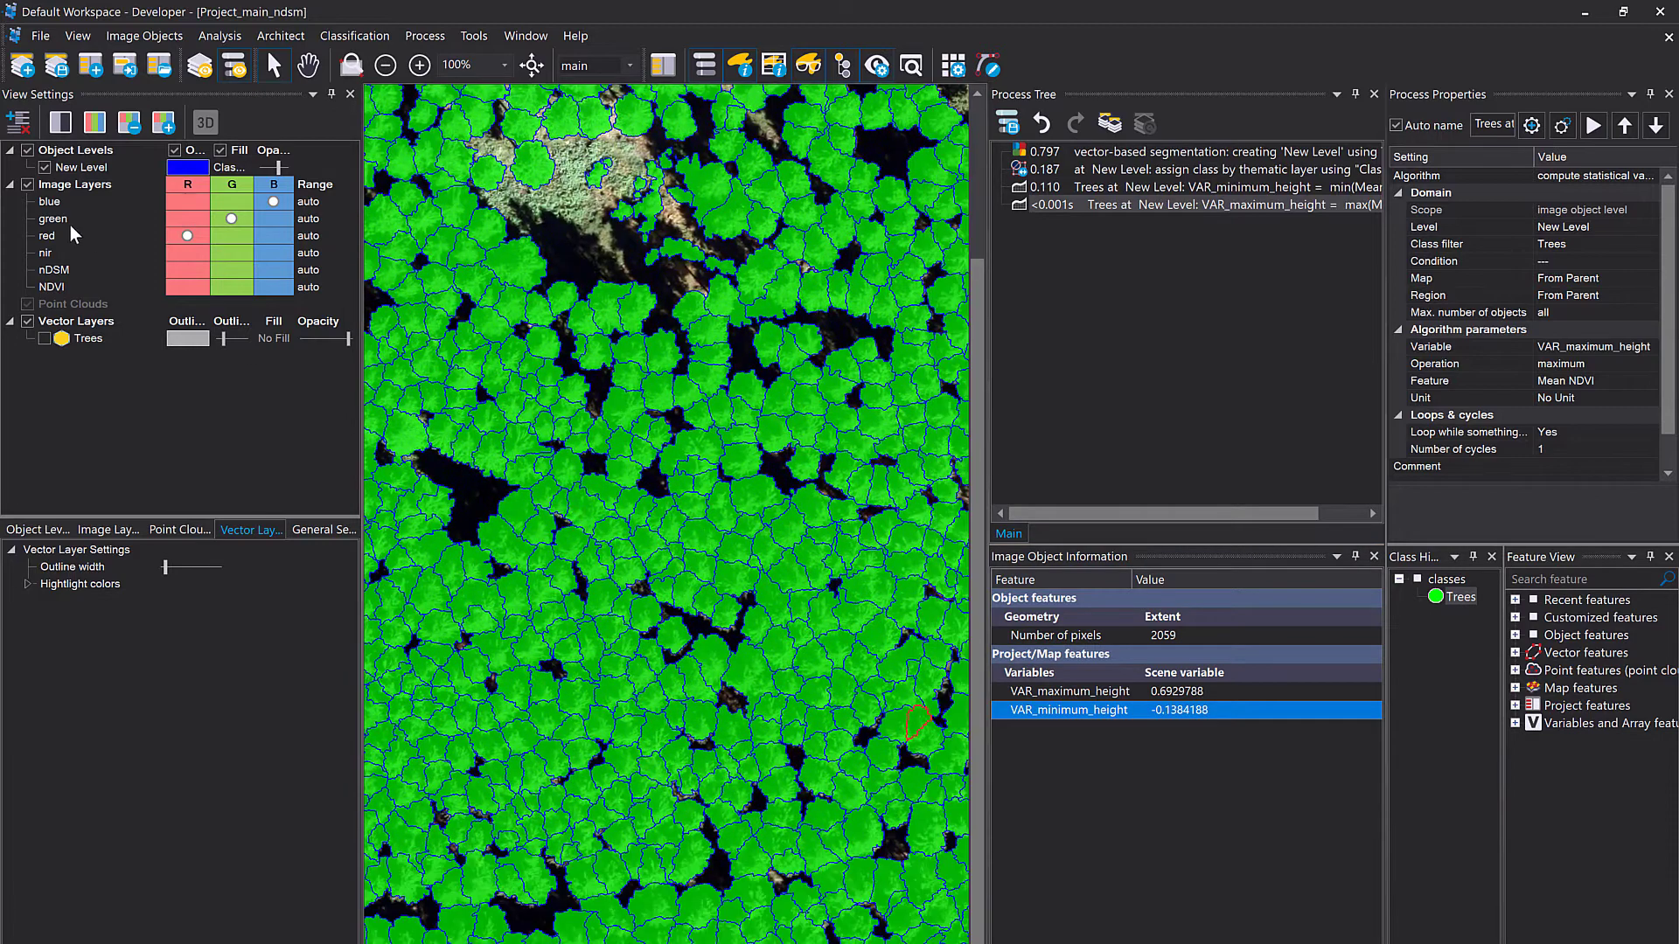
click(61, 124)
click(130, 124)
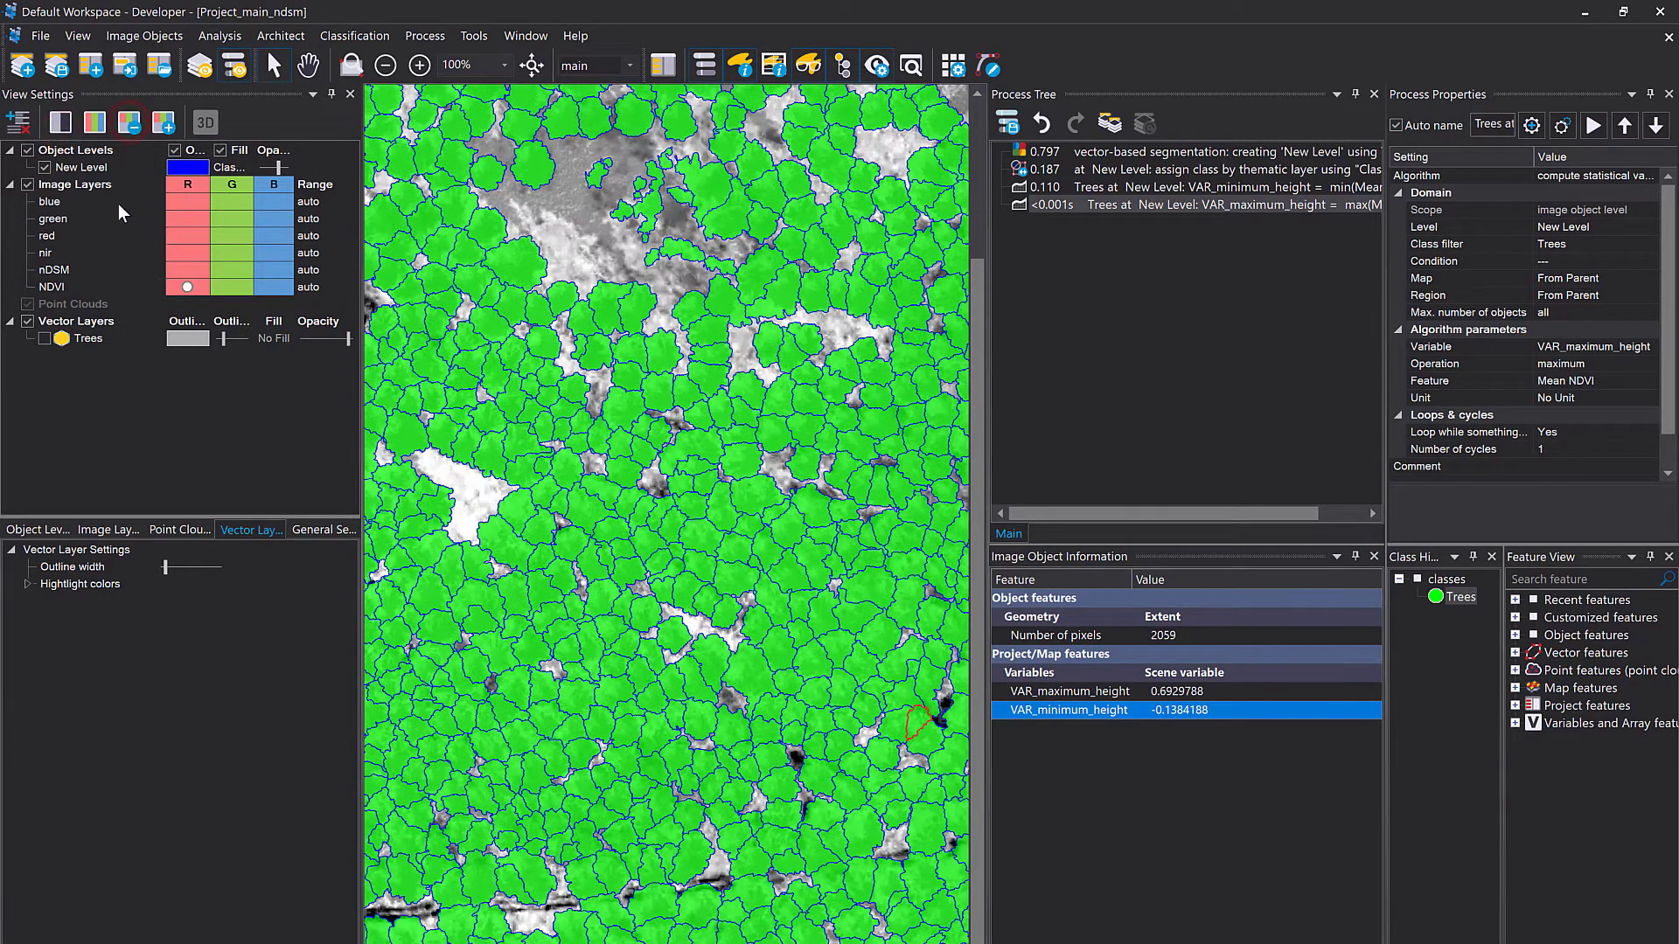
click(42, 165)
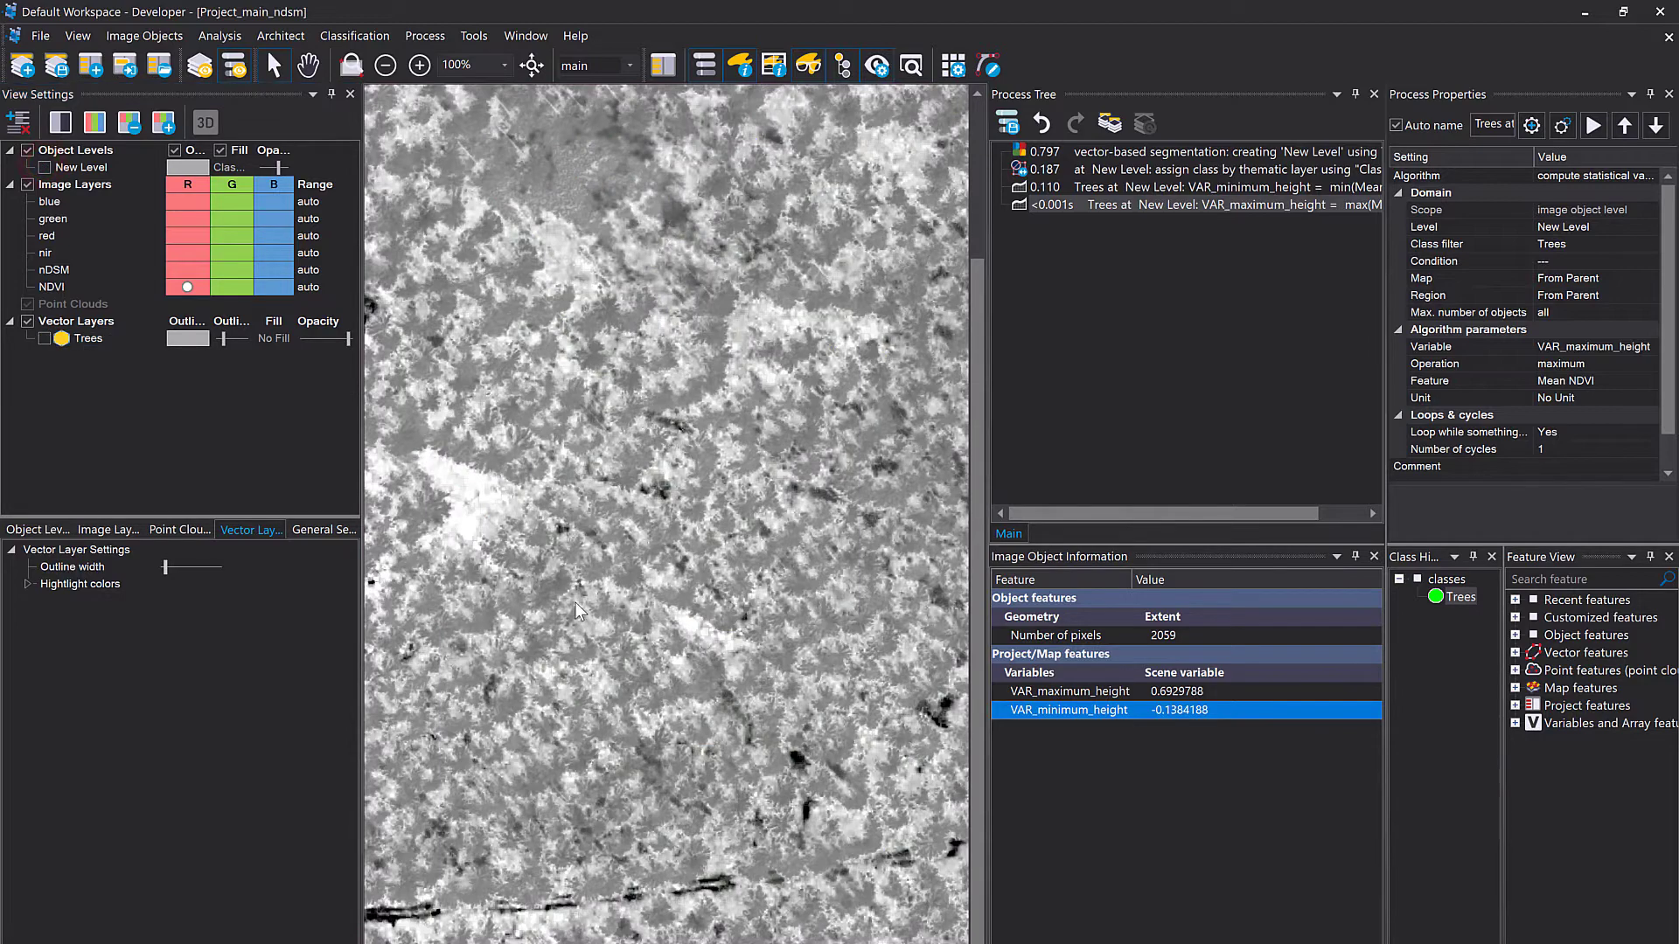
scroll(579, 616, down, 1)
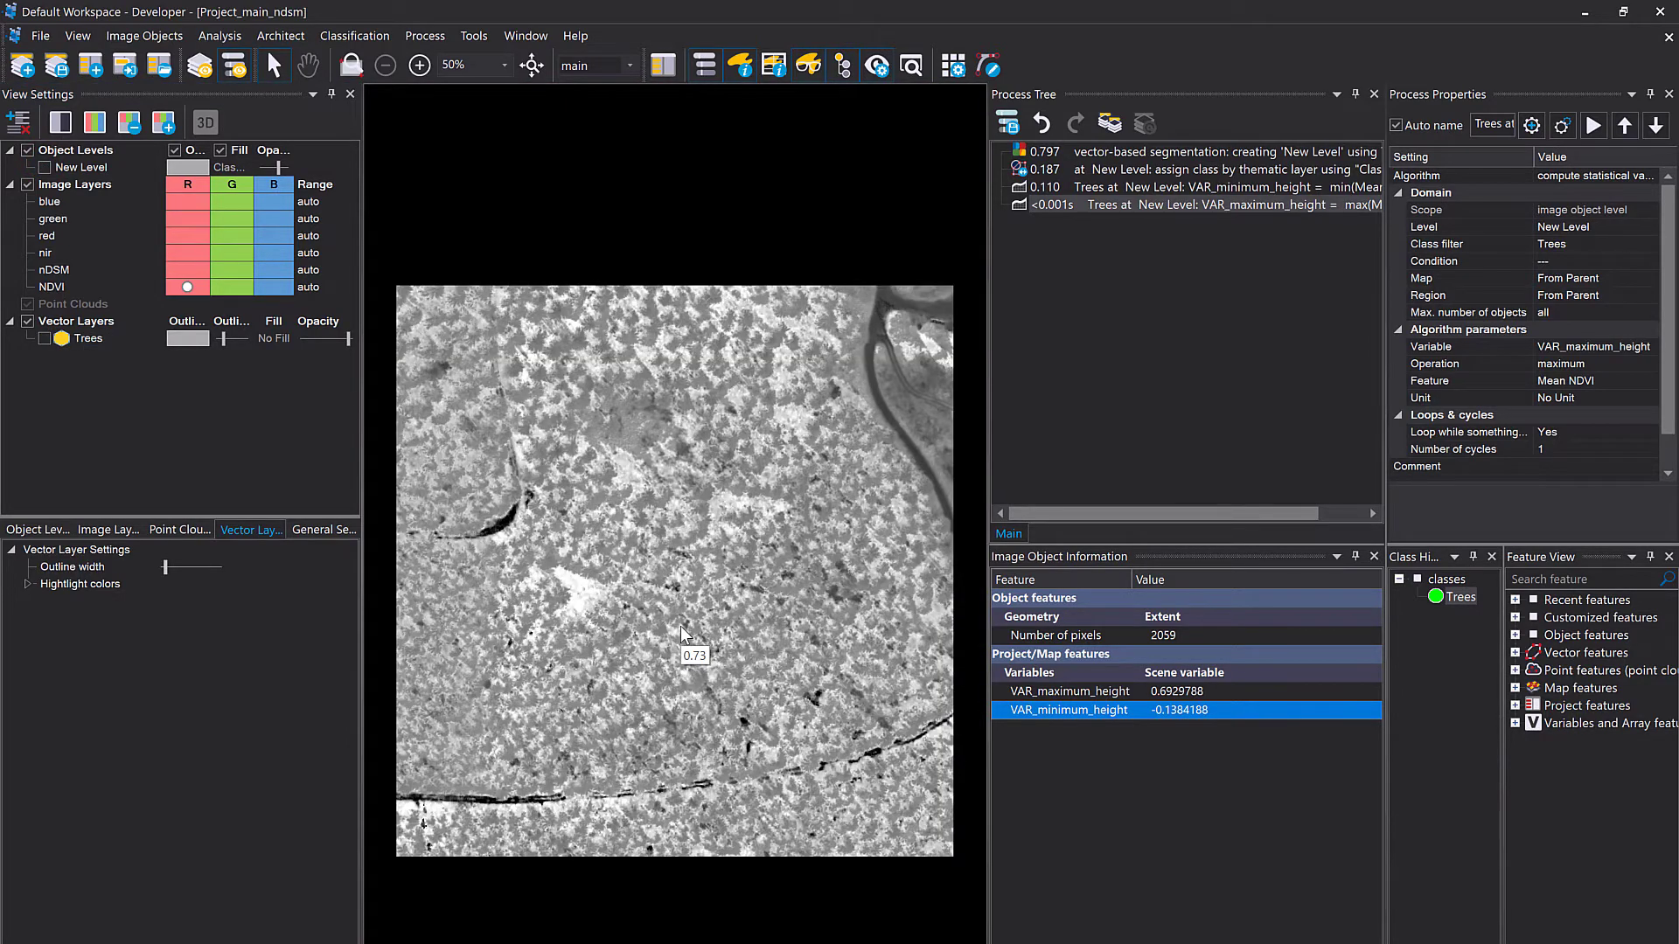
scroll(802, 548, up, 1)
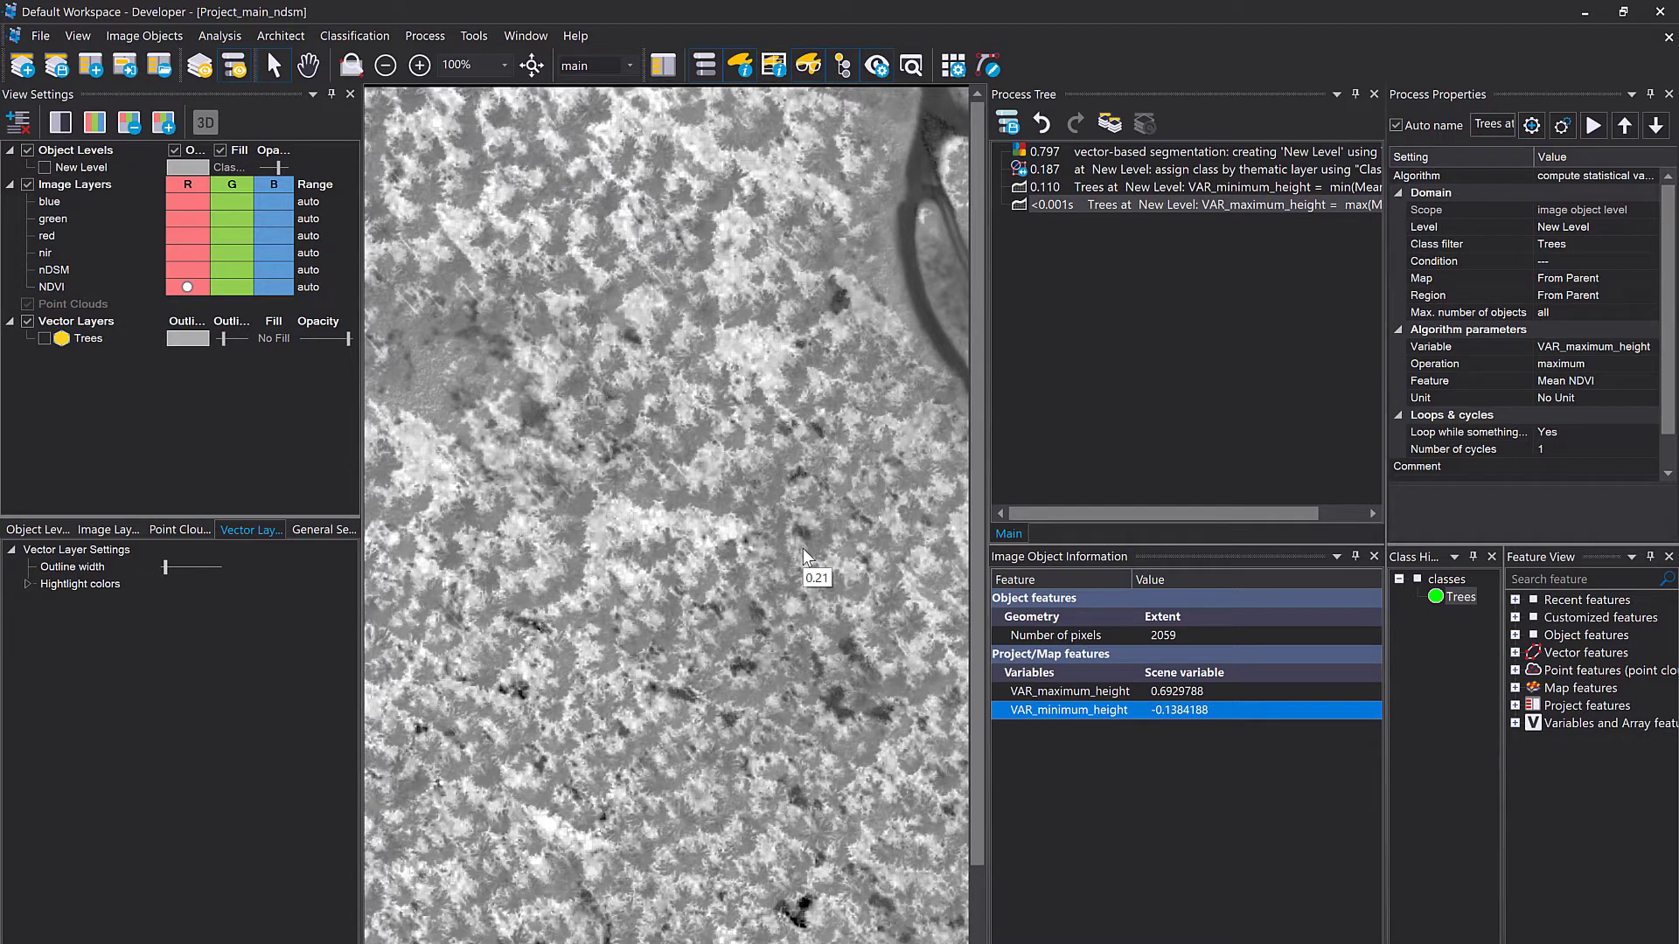
Step: Show the Image Object Table beside the map view and select the Trees class for it
right_click(1019, 44)
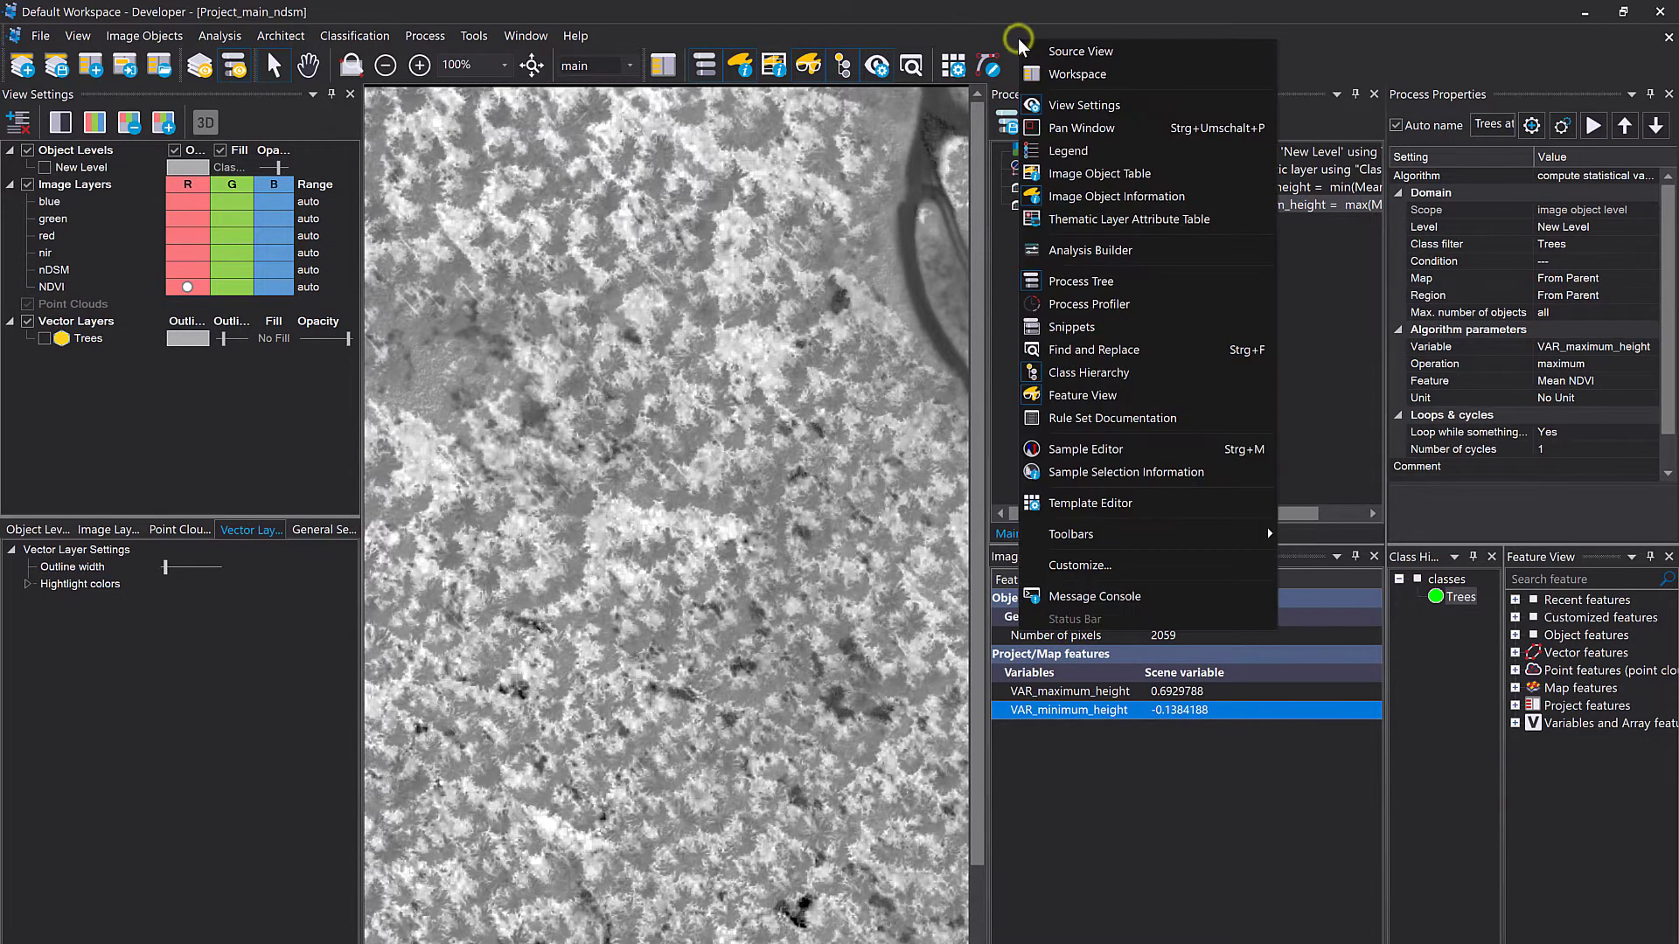
click(1154, 174)
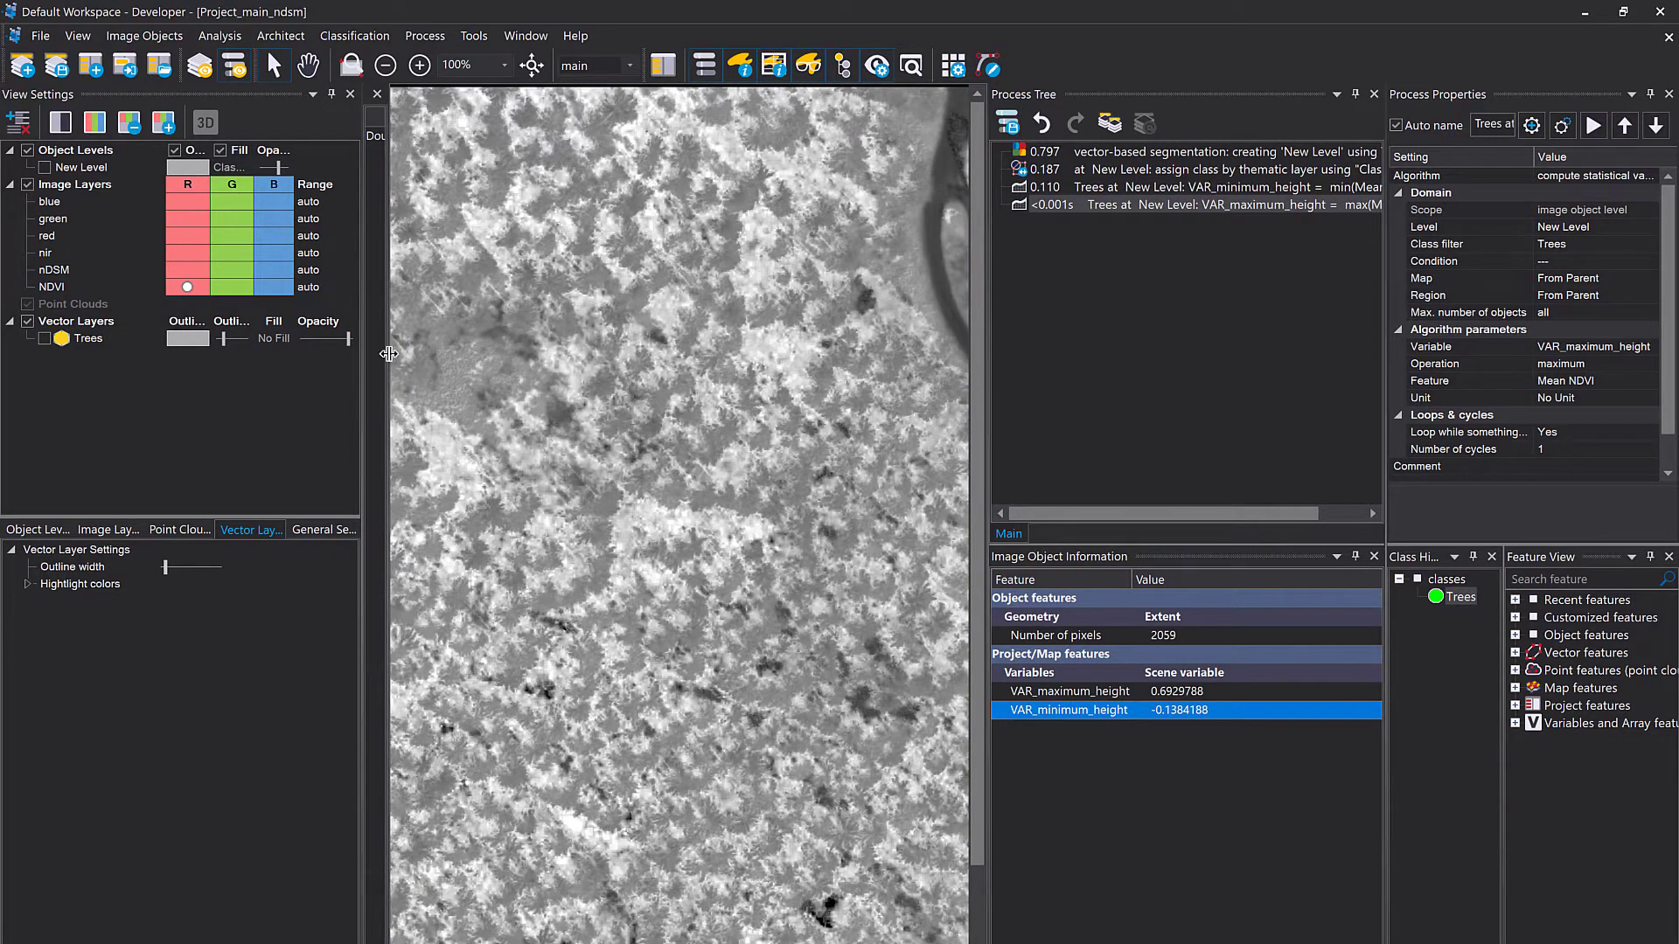
drag(385, 349, 598, 376)
double_click(422, 167)
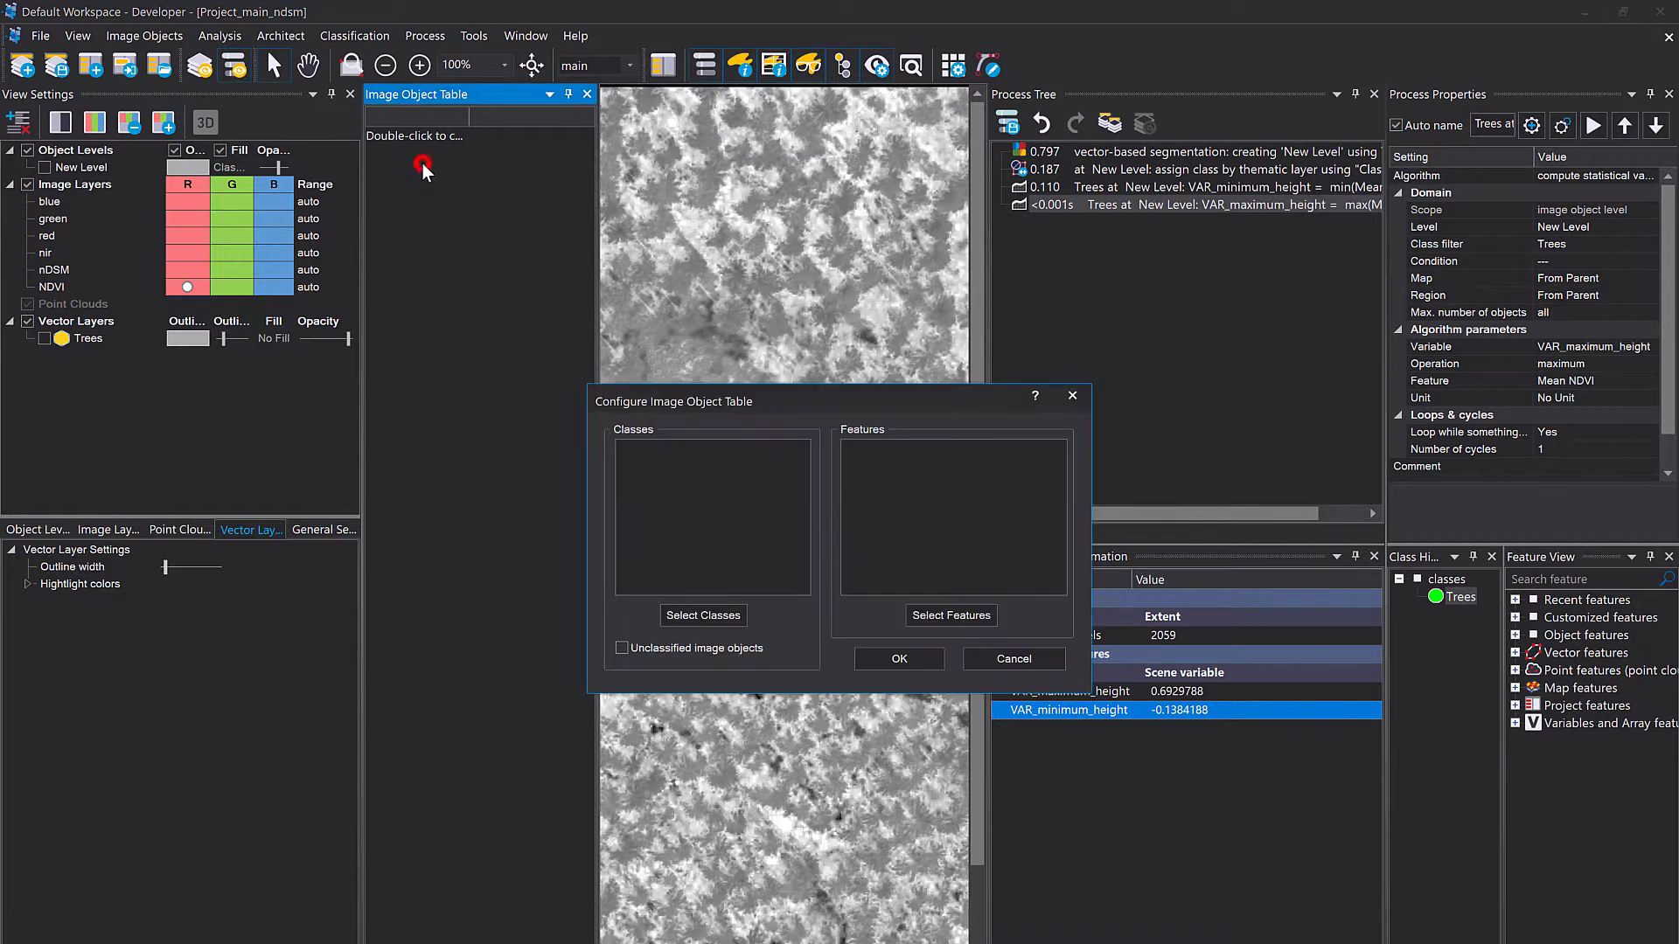
click(726, 616)
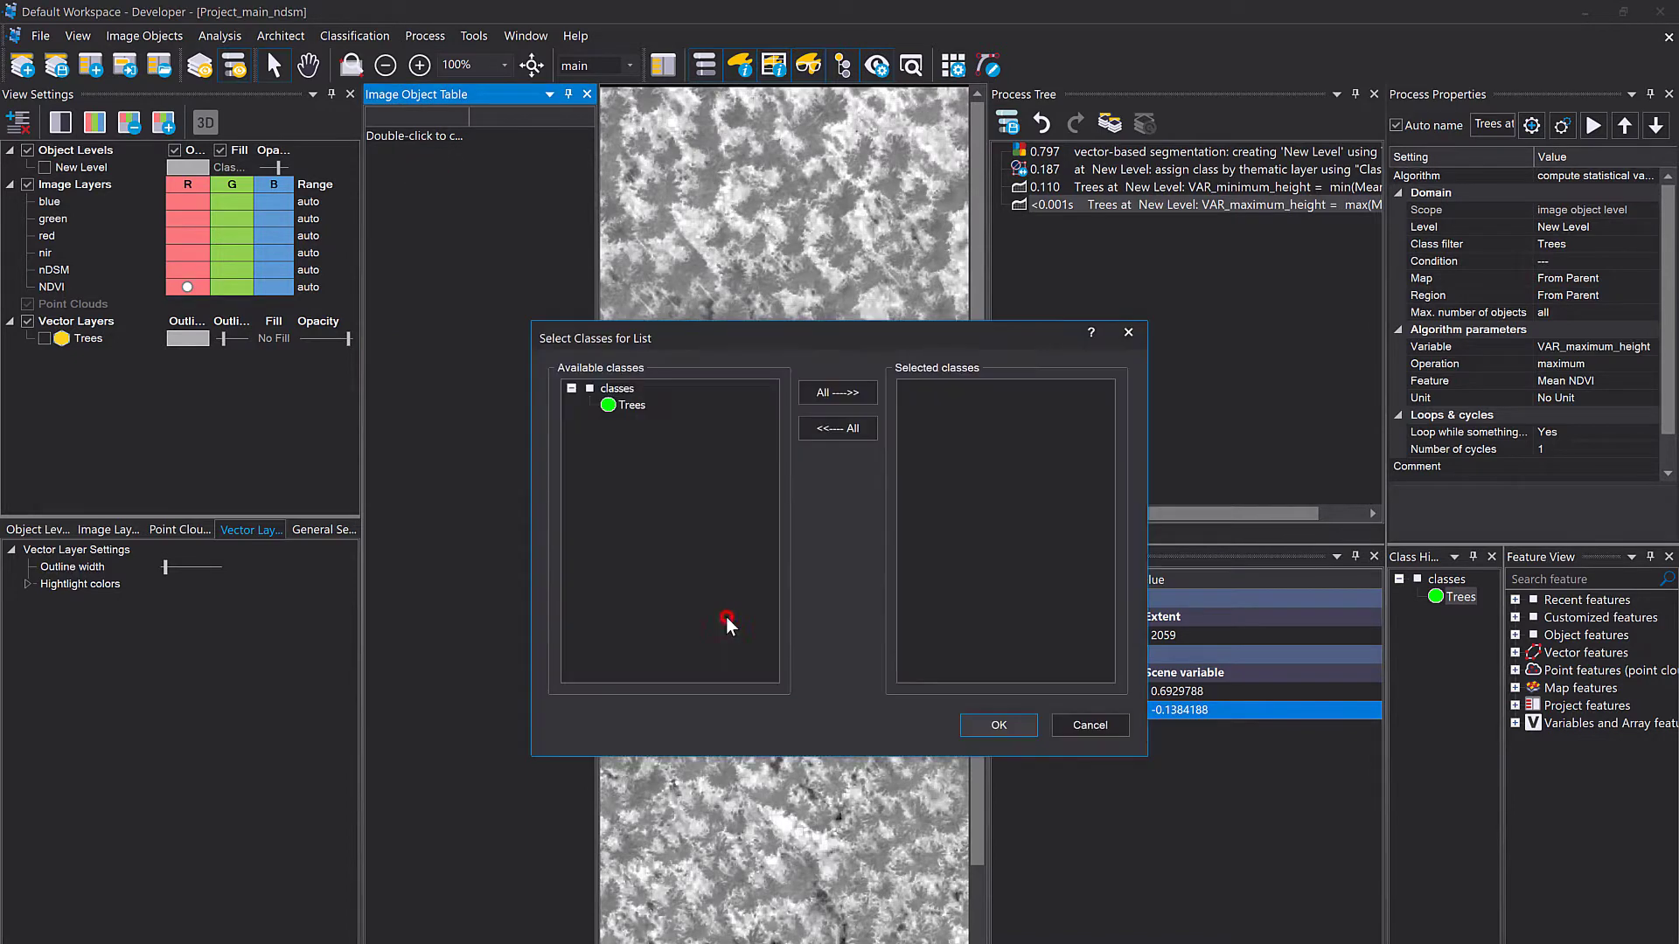
double_click(635, 411)
click(1020, 724)
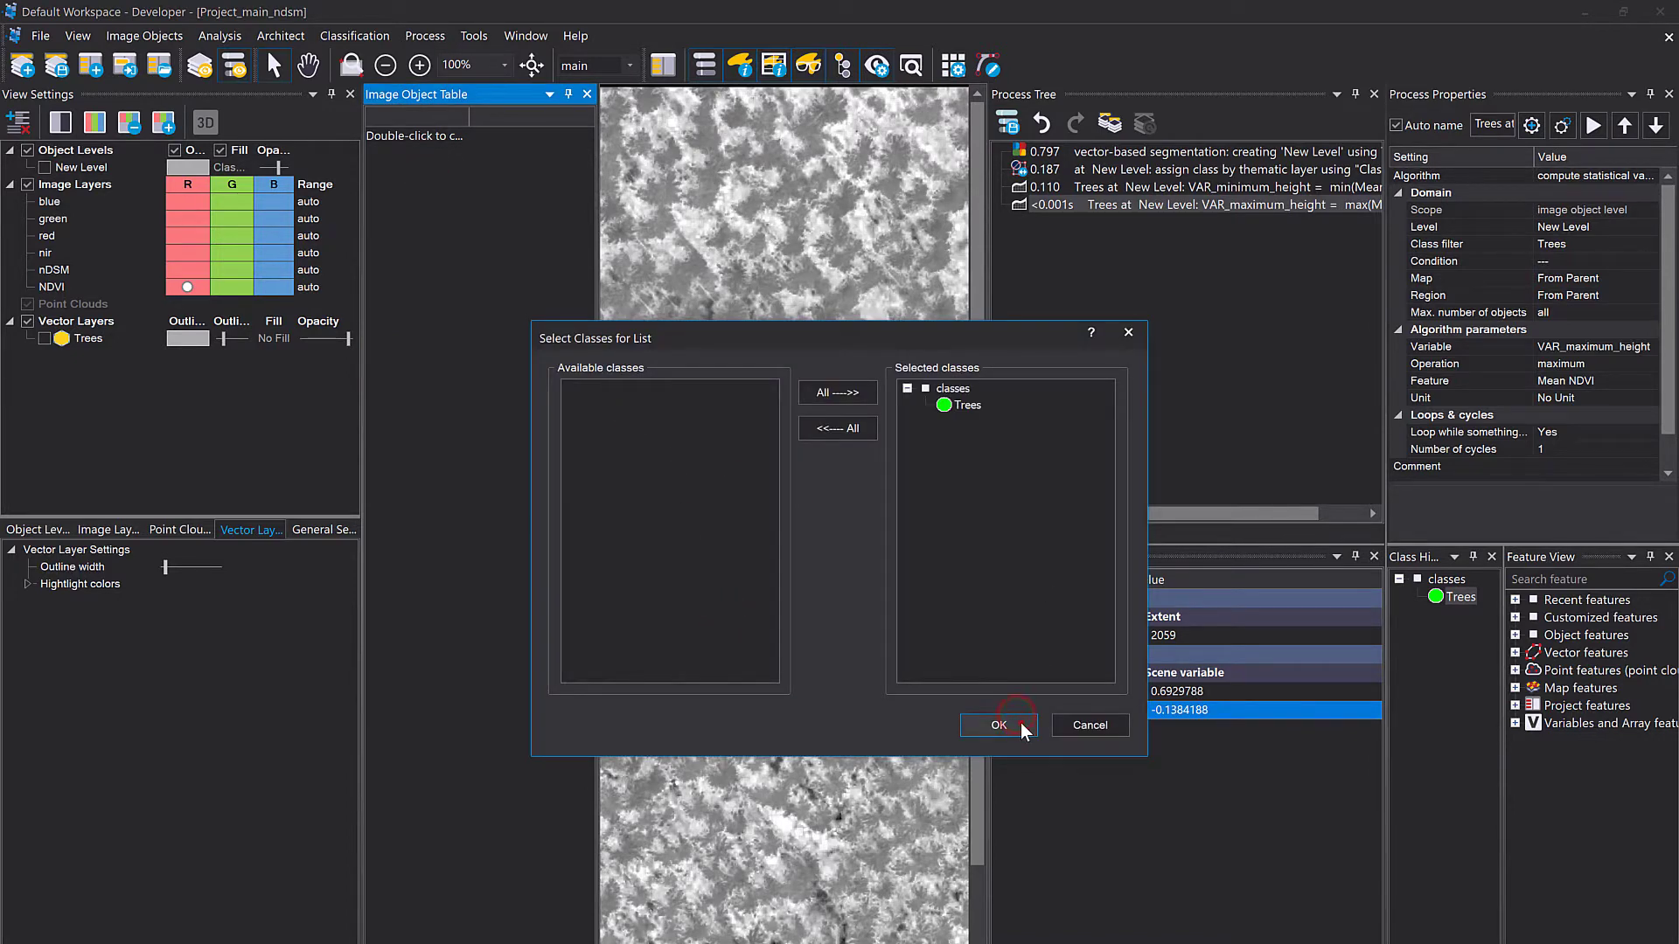
Step: Add the Mean NDVI object feature to the image object table and apply the table configuration
click(967, 618)
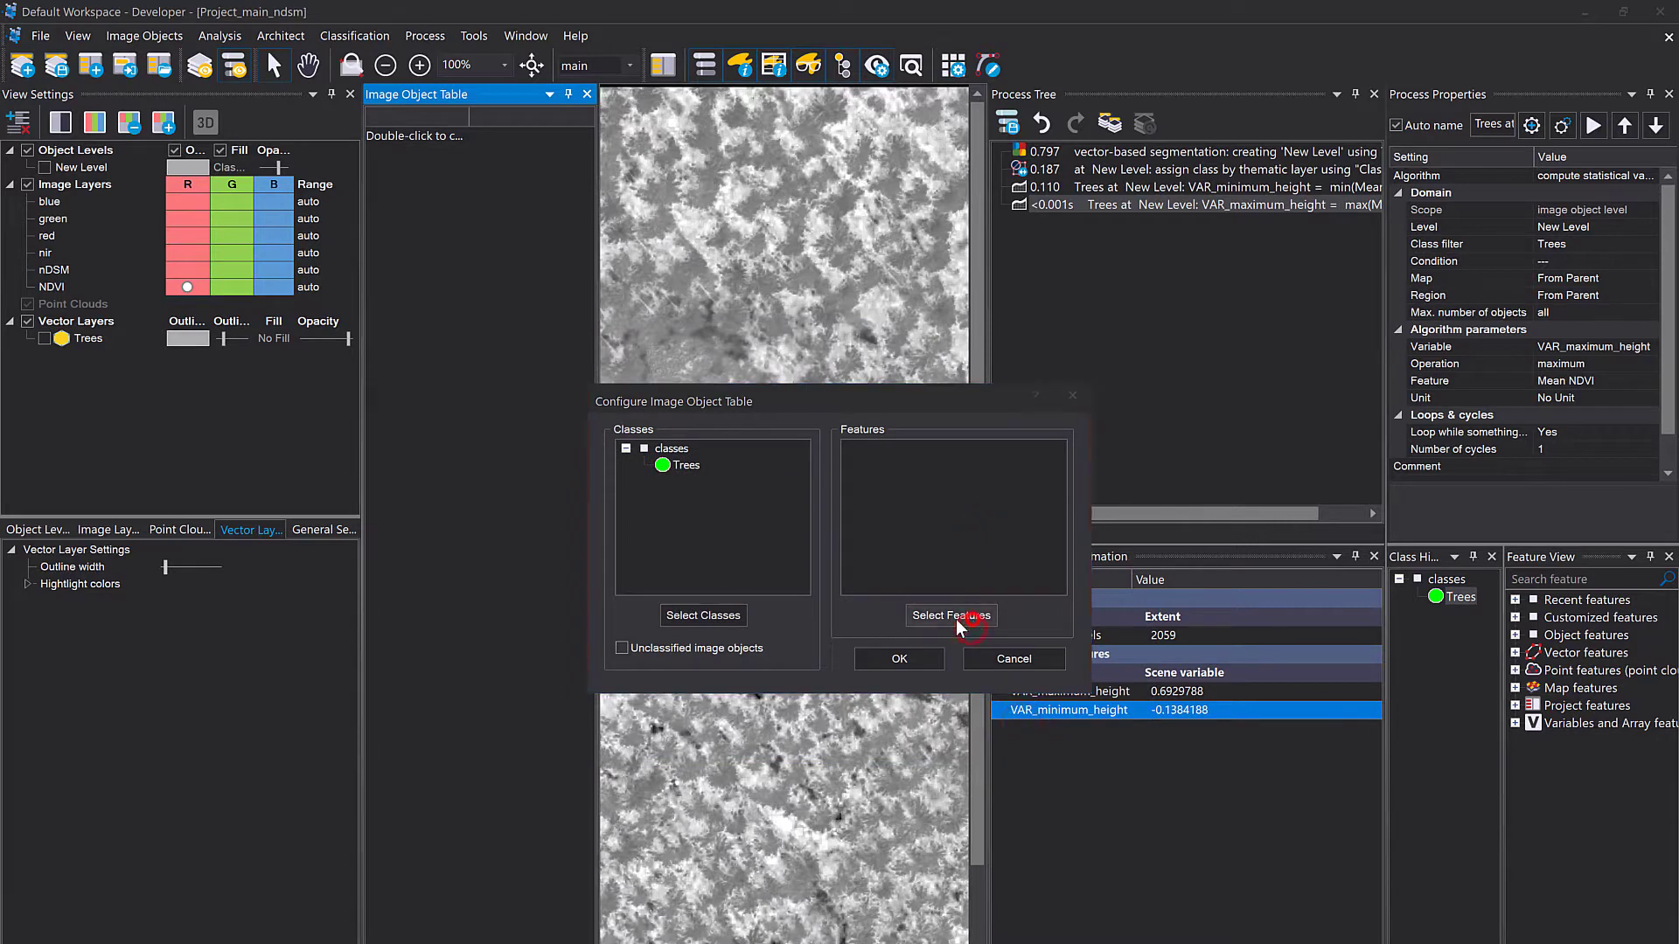
click(545, 428)
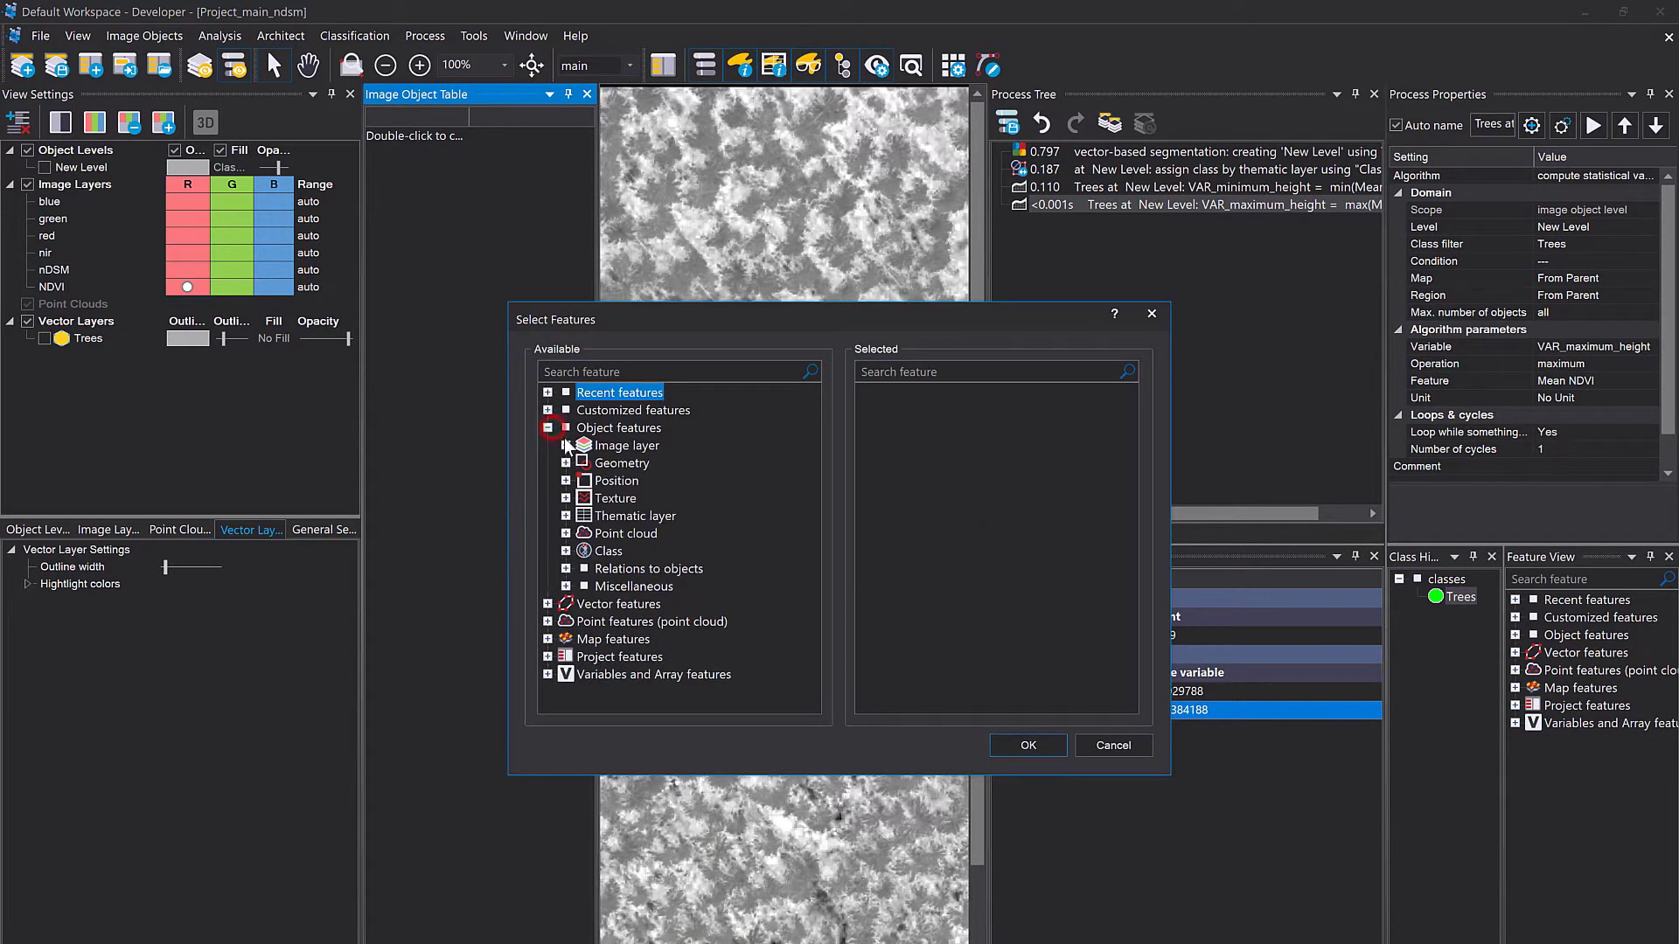
click(565, 445)
click(584, 463)
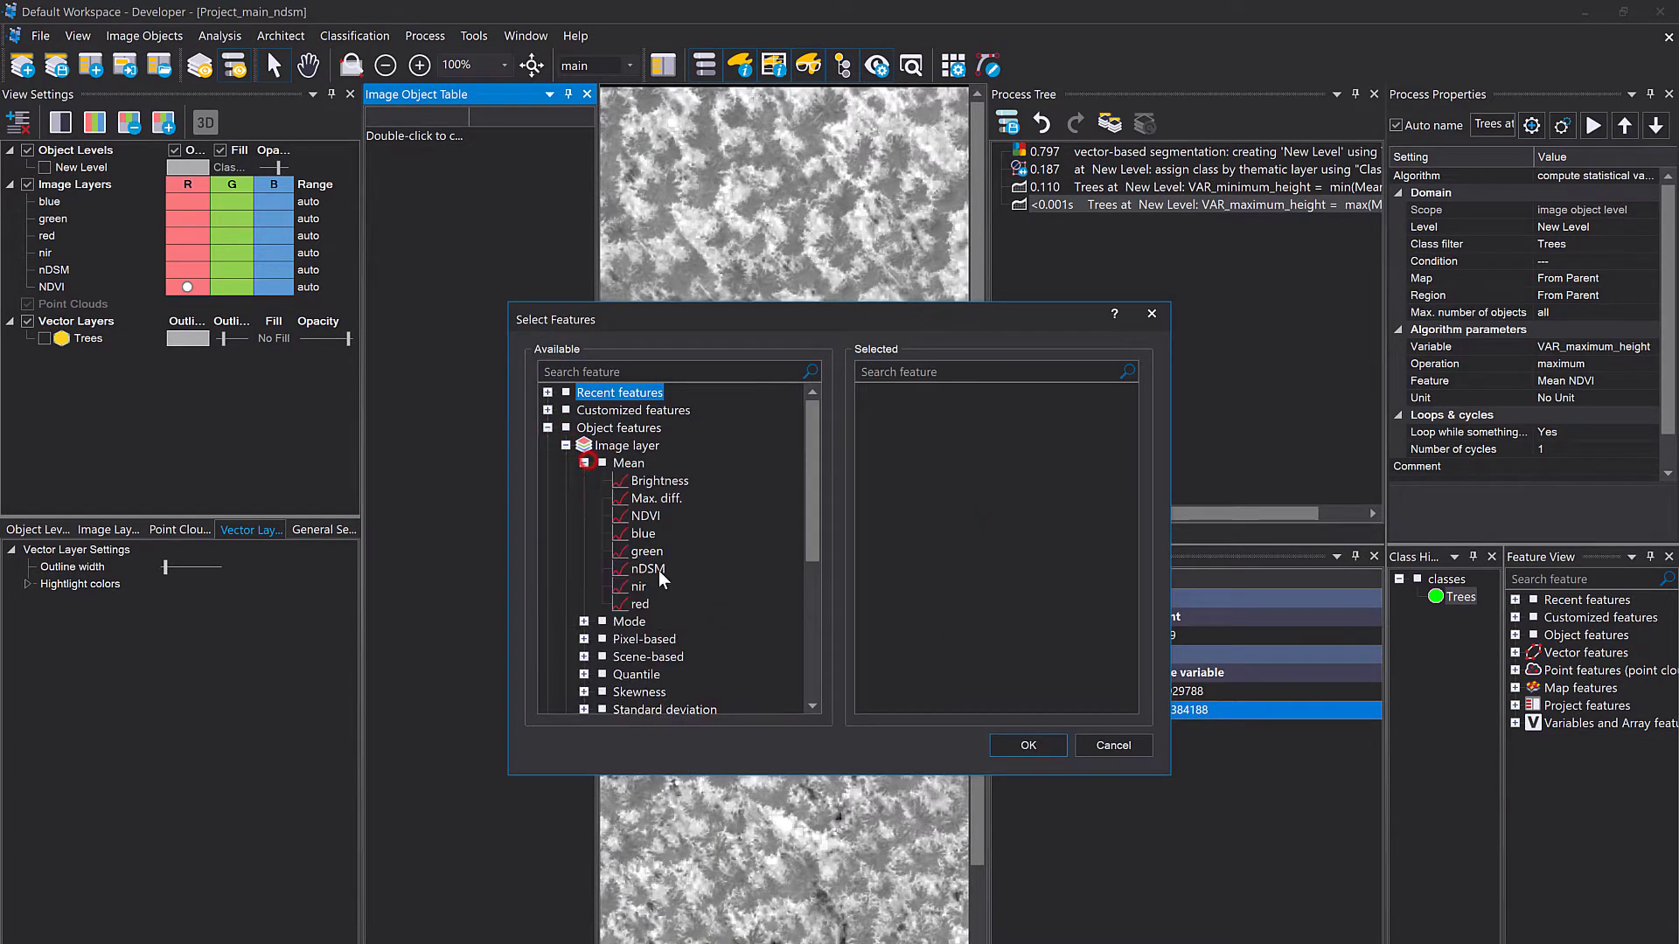
click(644, 515)
double_click(654, 517)
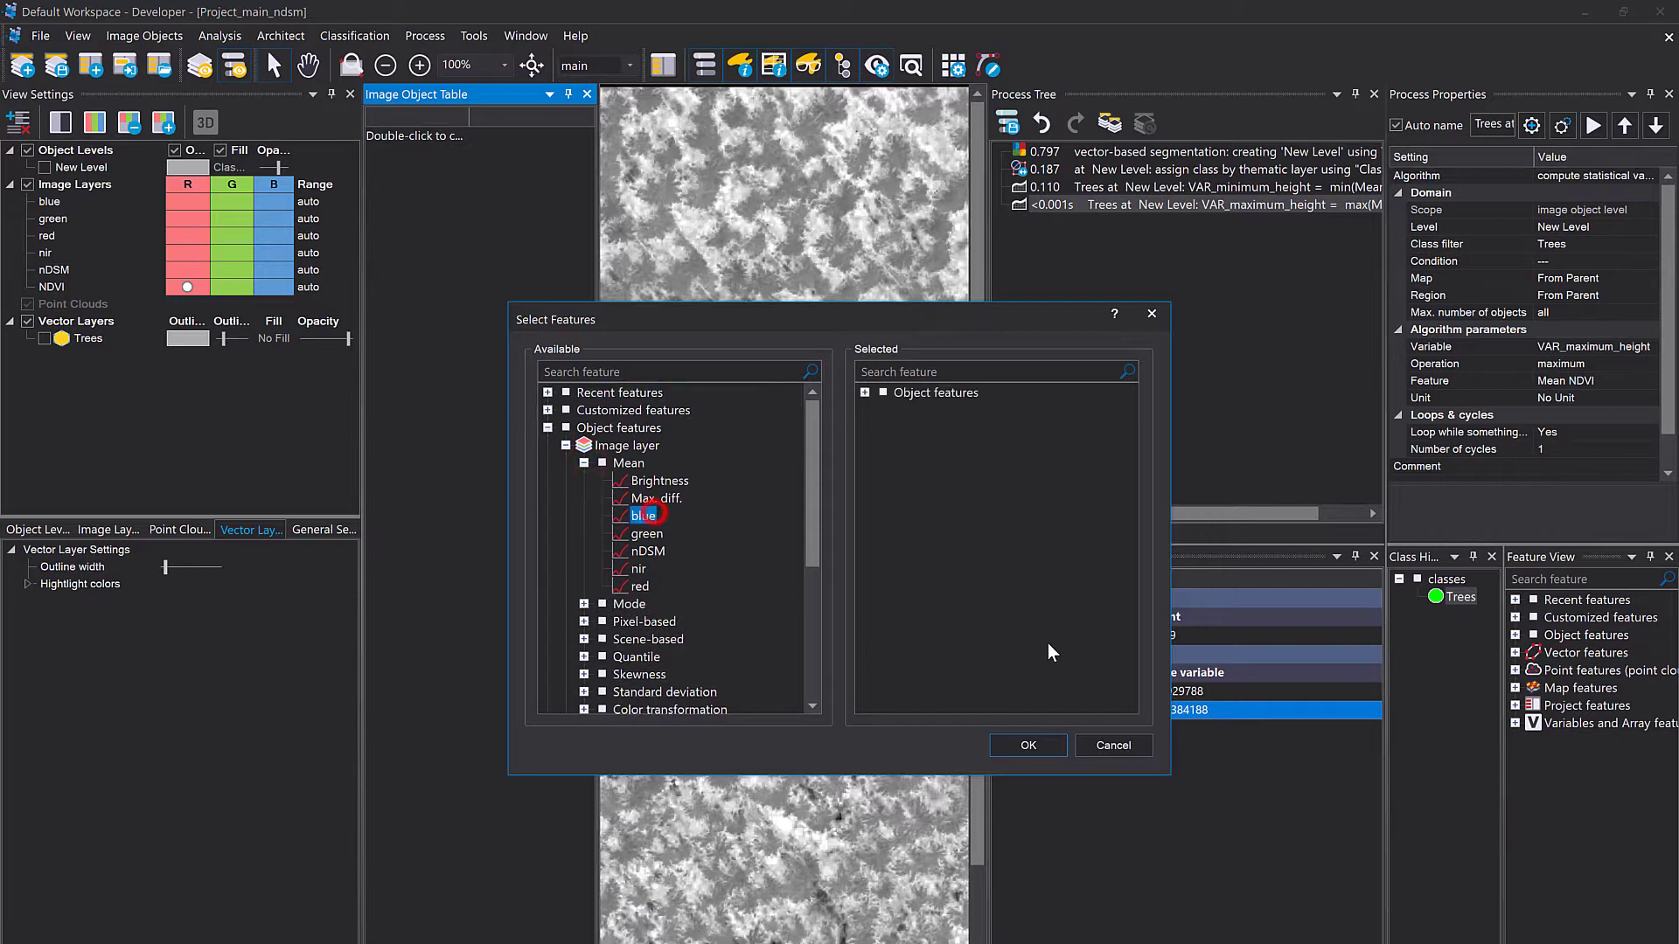
click(1028, 745)
click(900, 659)
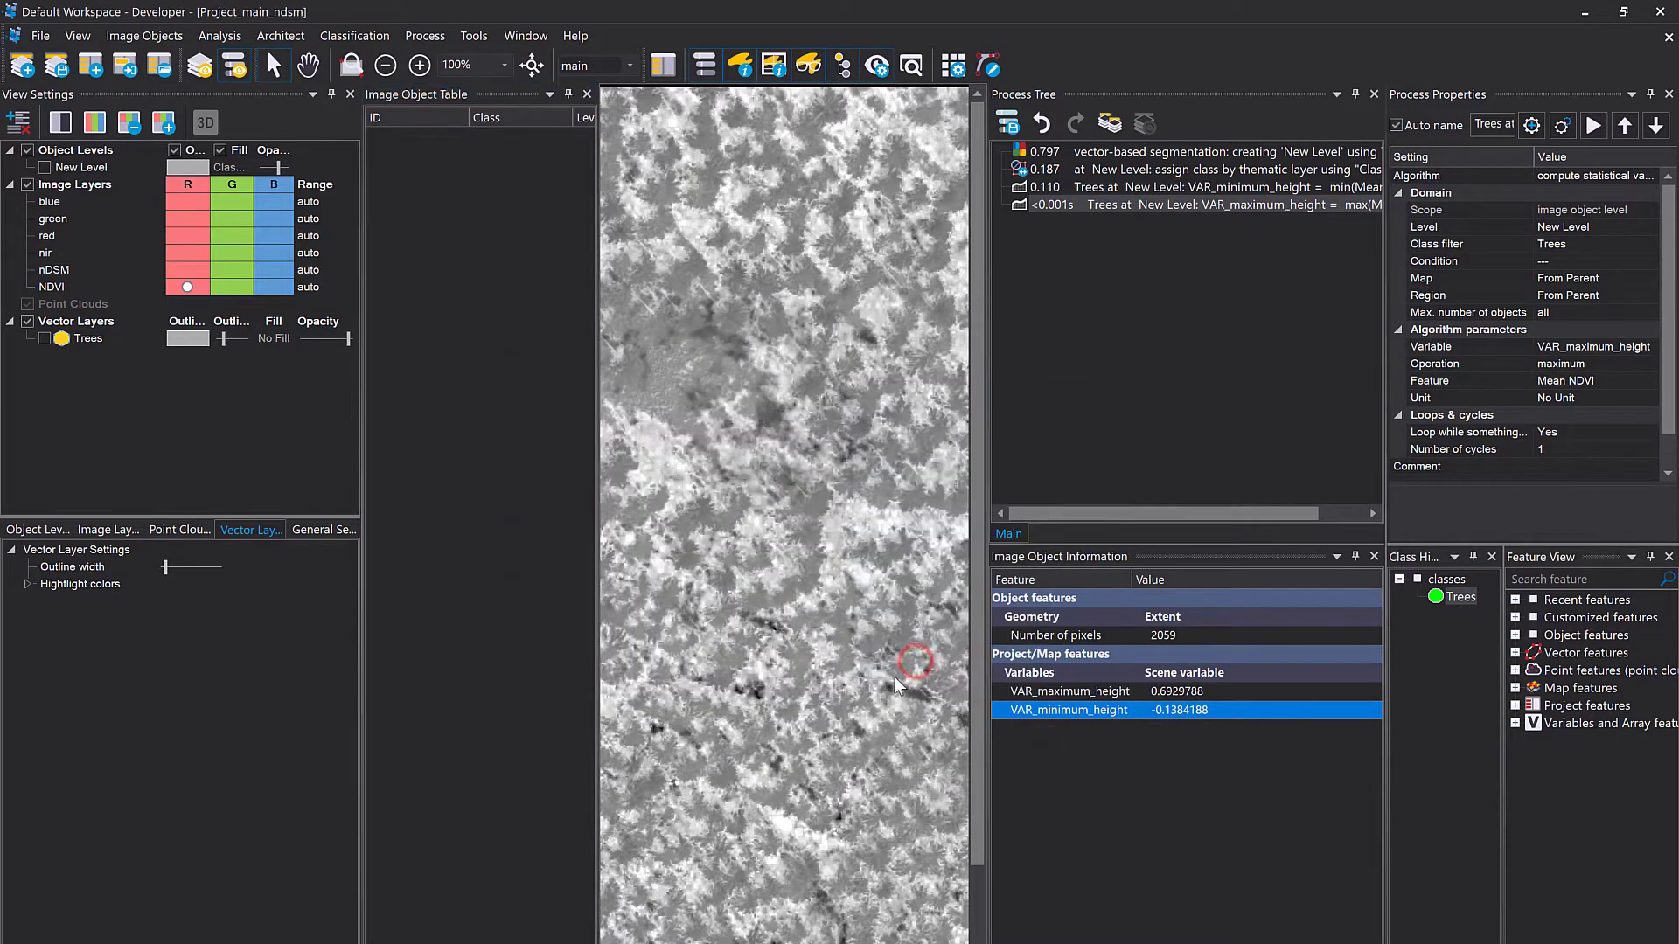
Step: Show the New Level objects again and resize the image object table so its Mean NDVI column fits
click(44, 167)
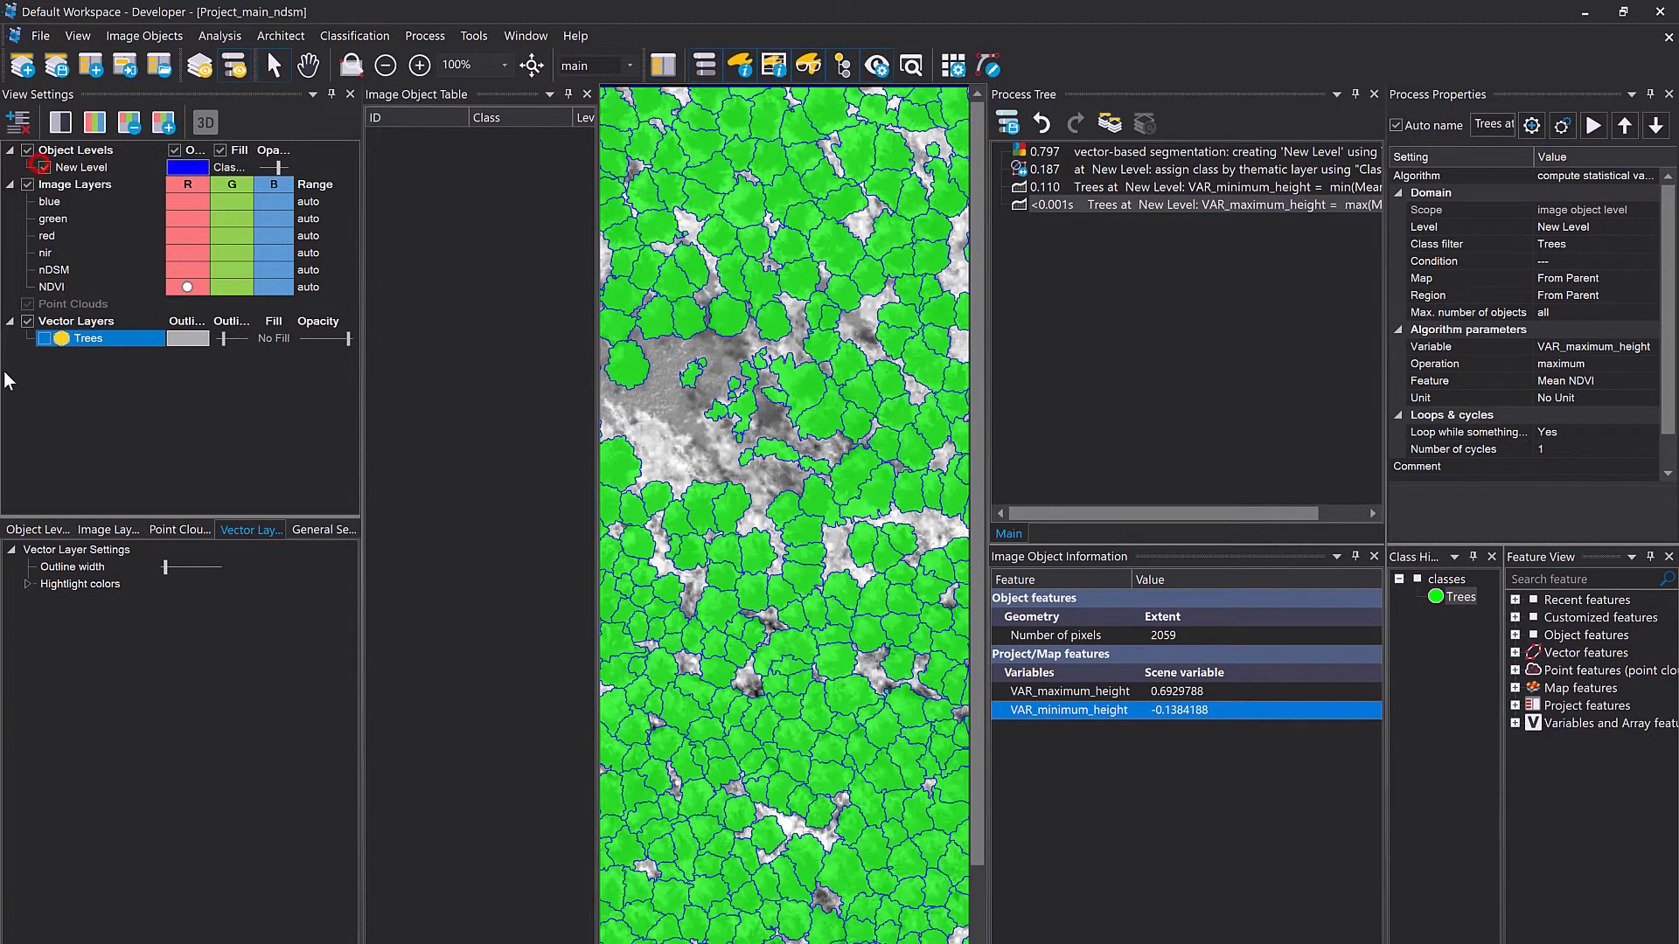
double_click(467, 119)
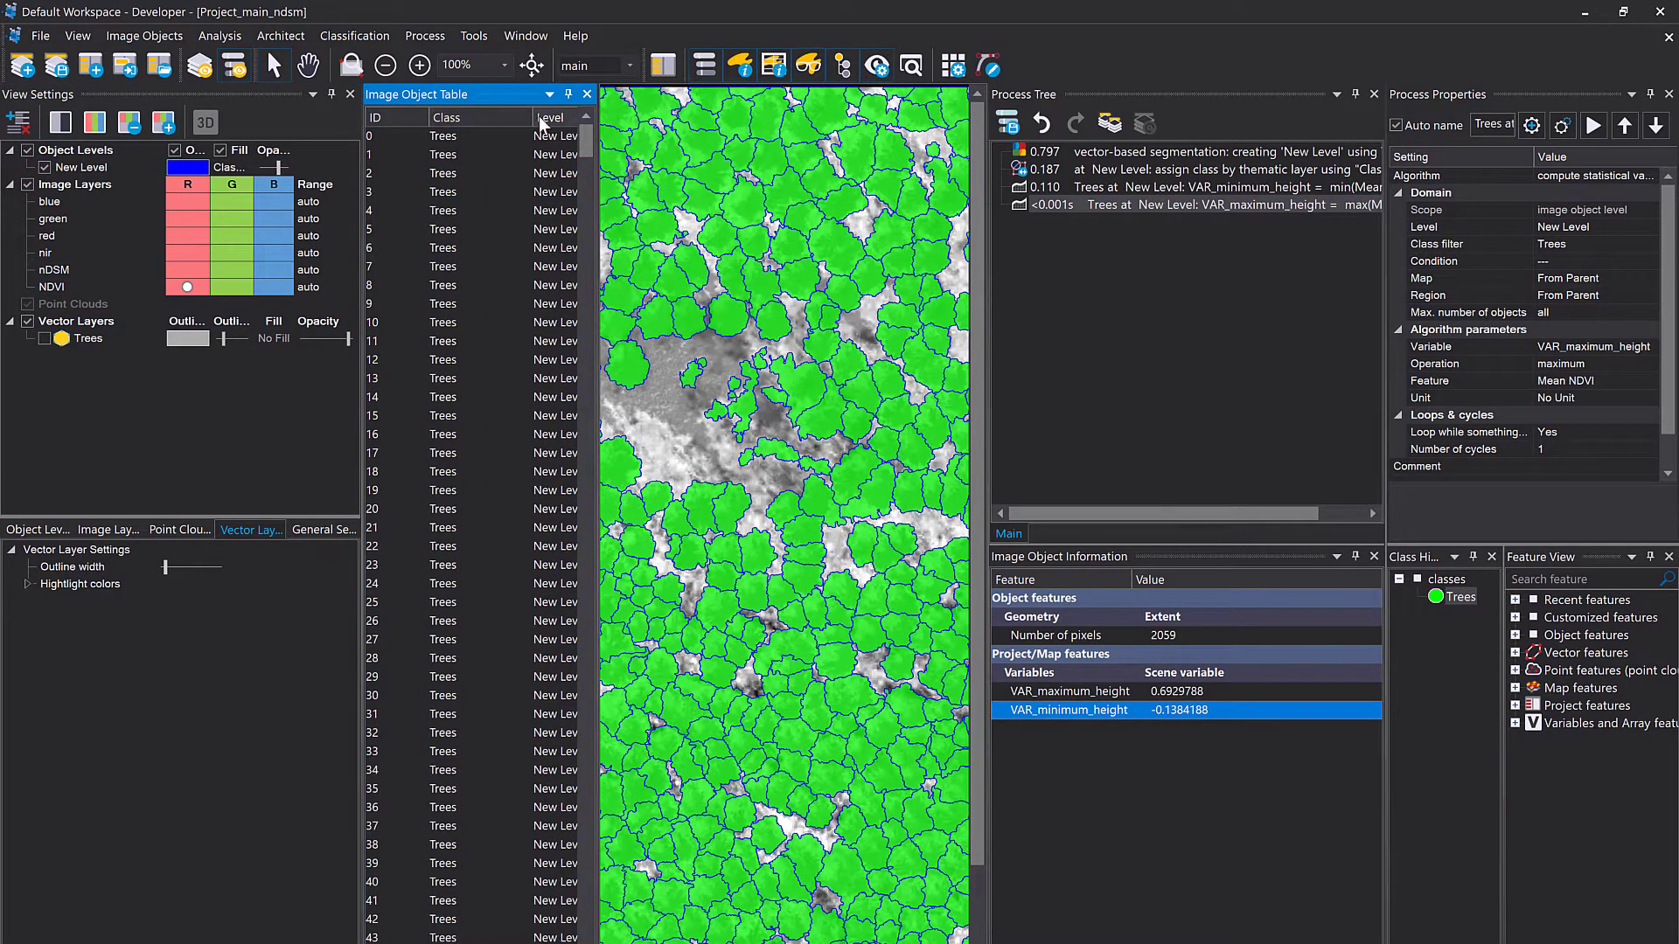
double_click(532, 117)
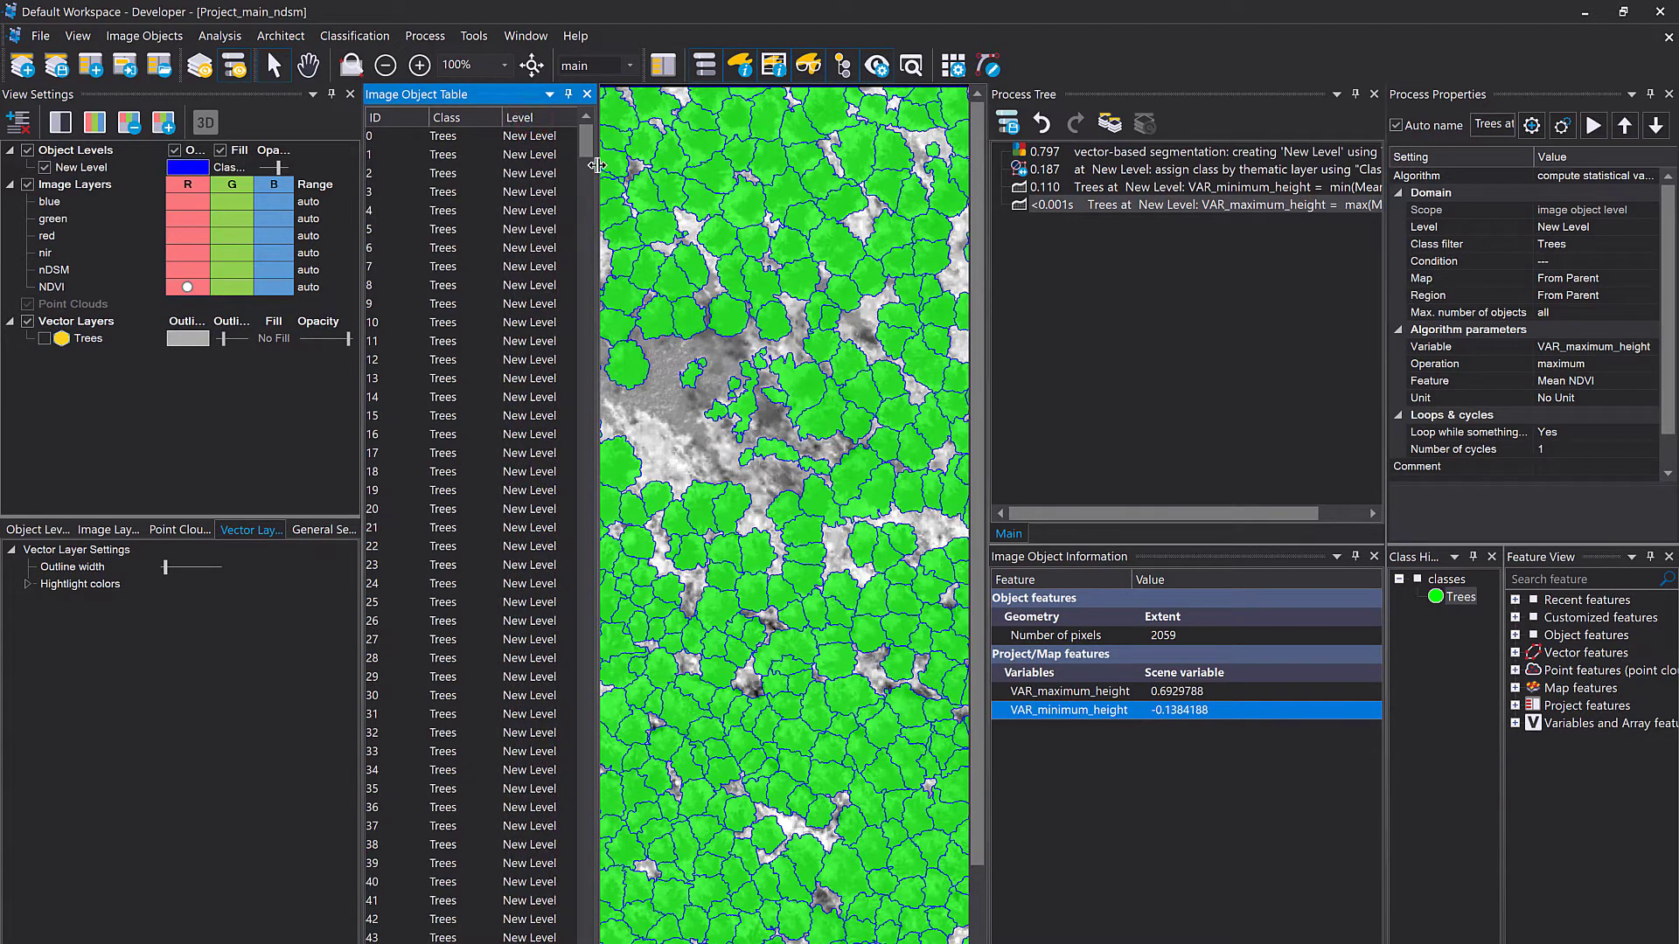
drag(595, 166, 684, 238)
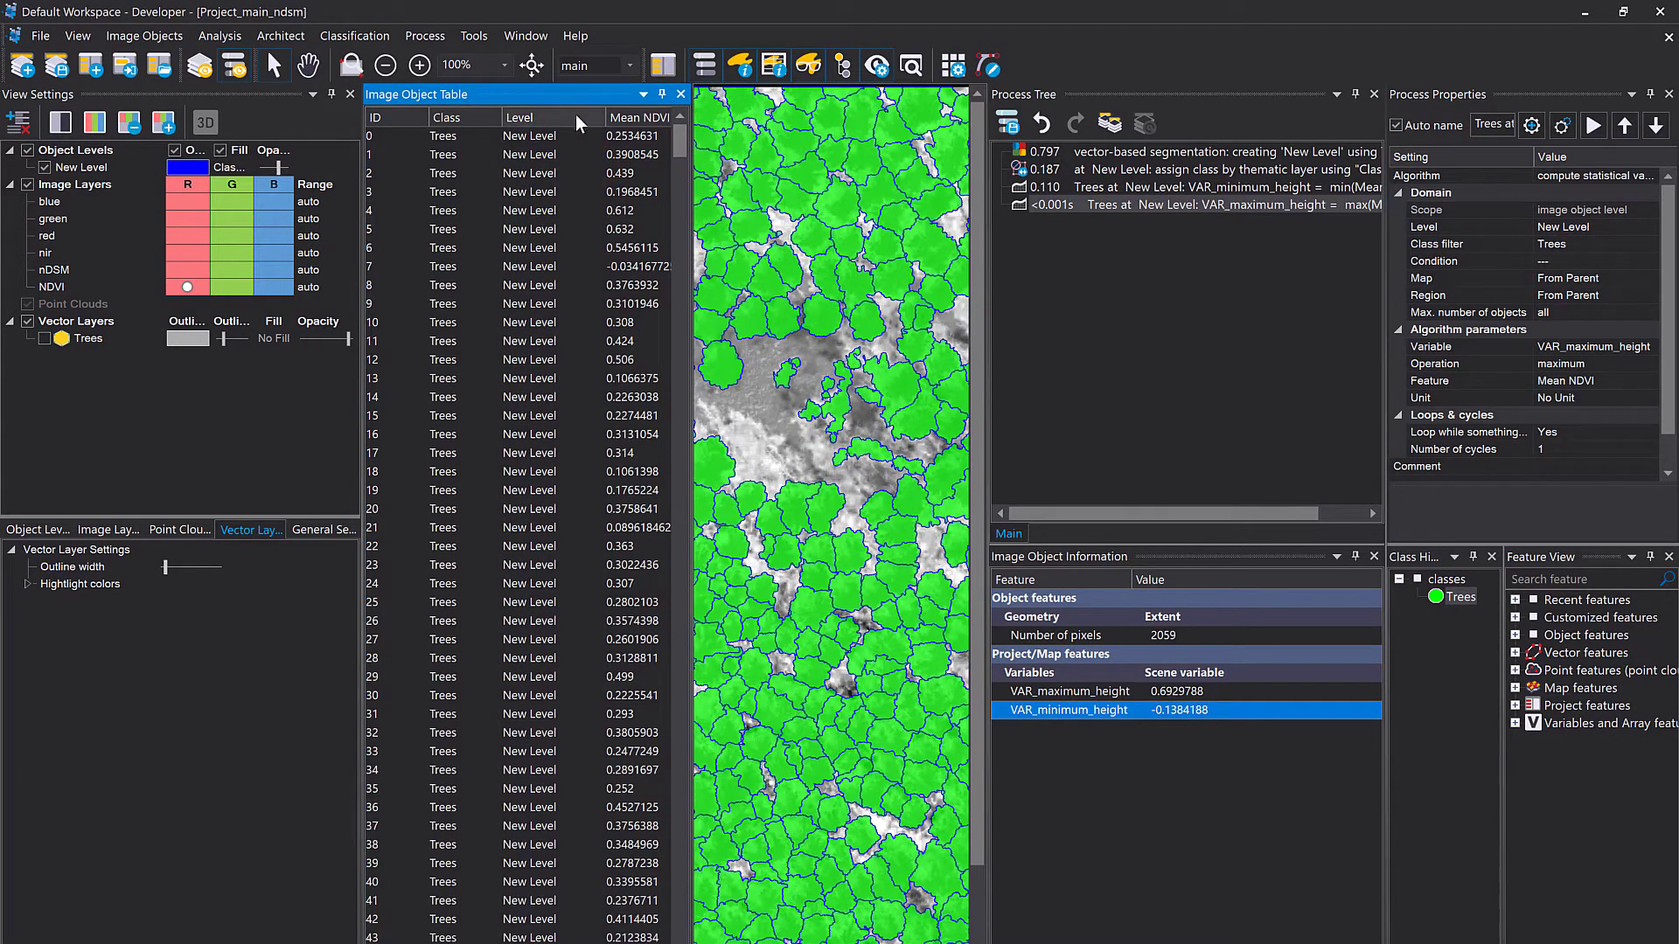
drag(360, 159, 214, 159)
Step: Sort the image object table by ascending Mean NDVI and locate the two lowest-NDVI tree objects in the map view
click(476, 119)
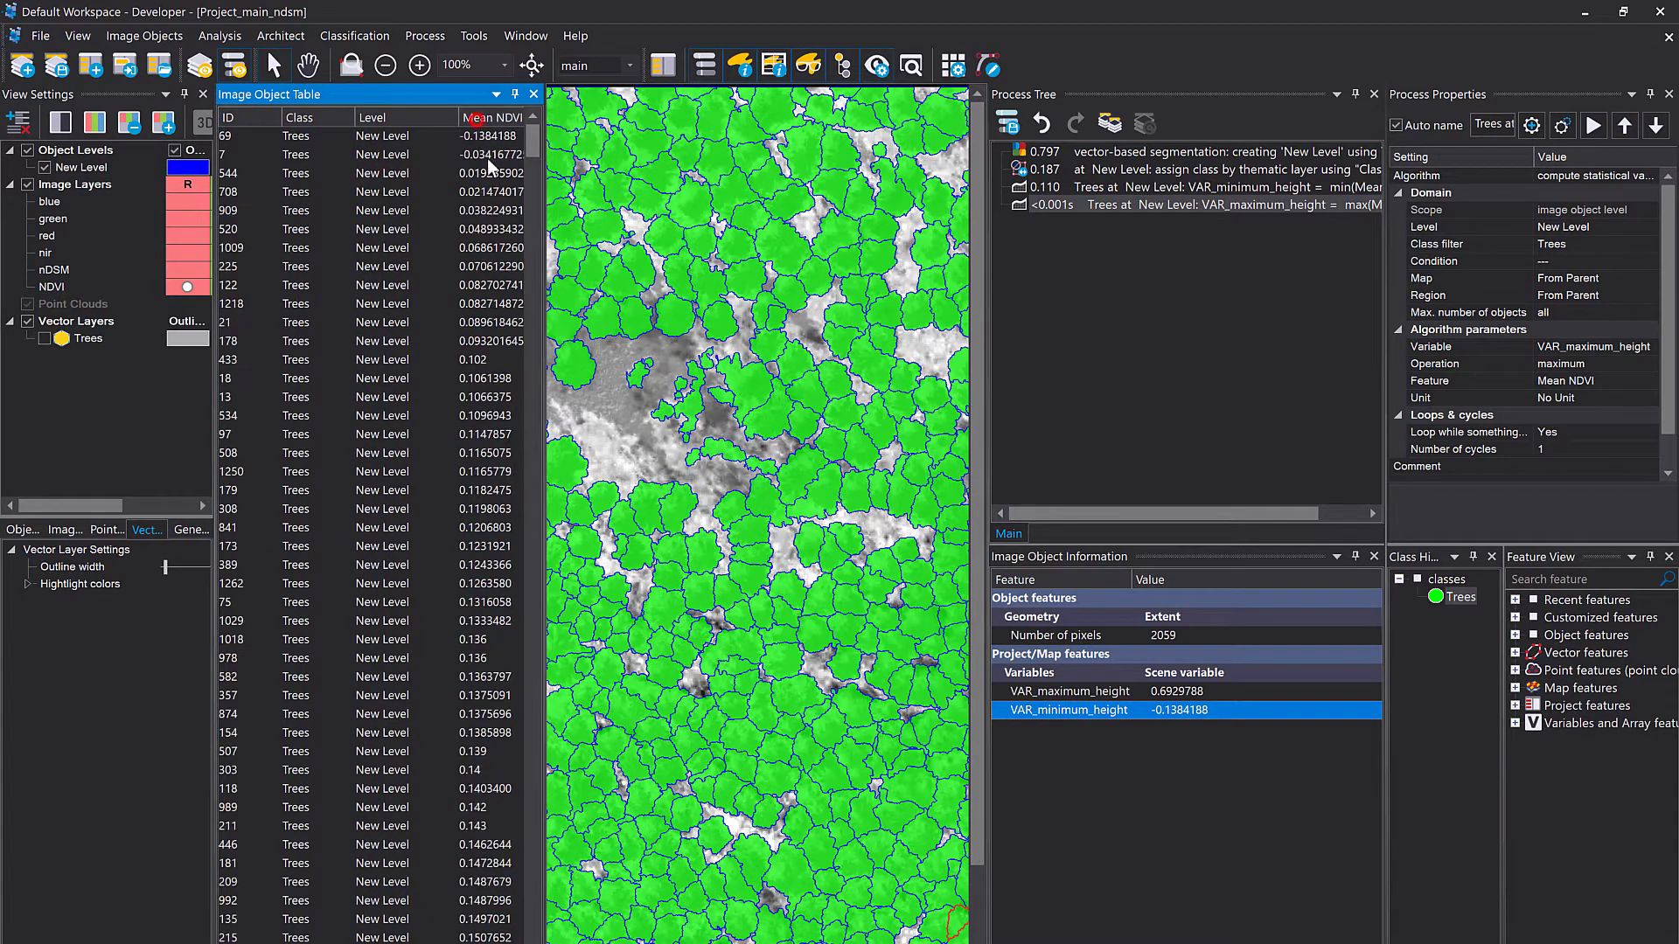
click(307, 136)
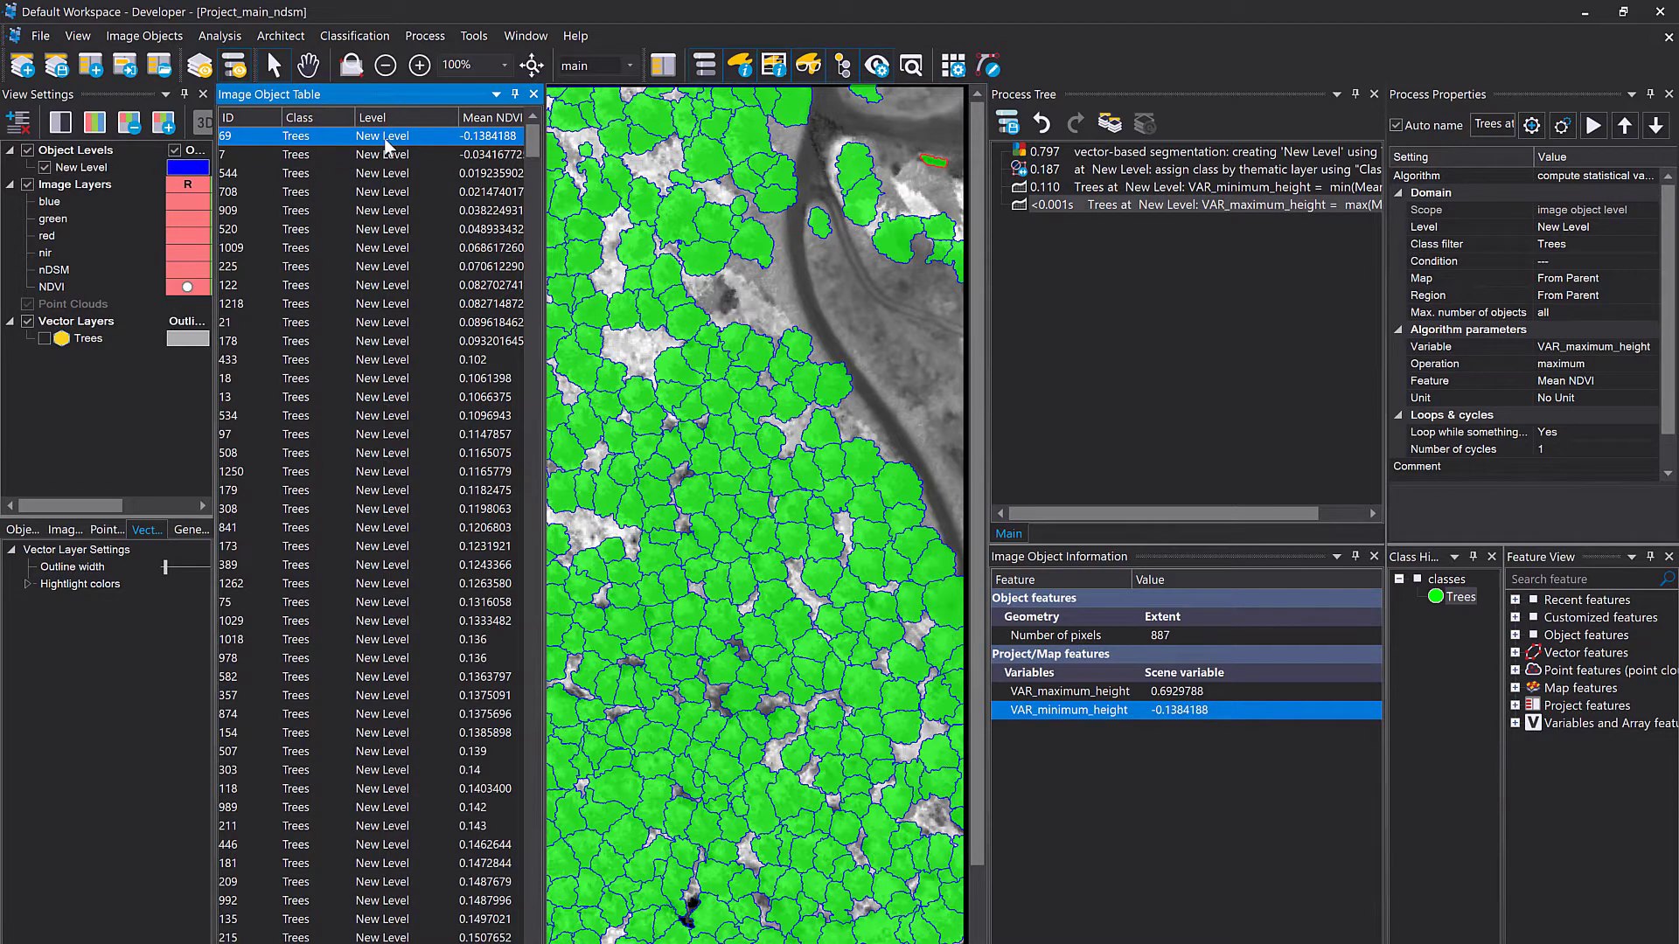
scroll(742, 192, up, 5)
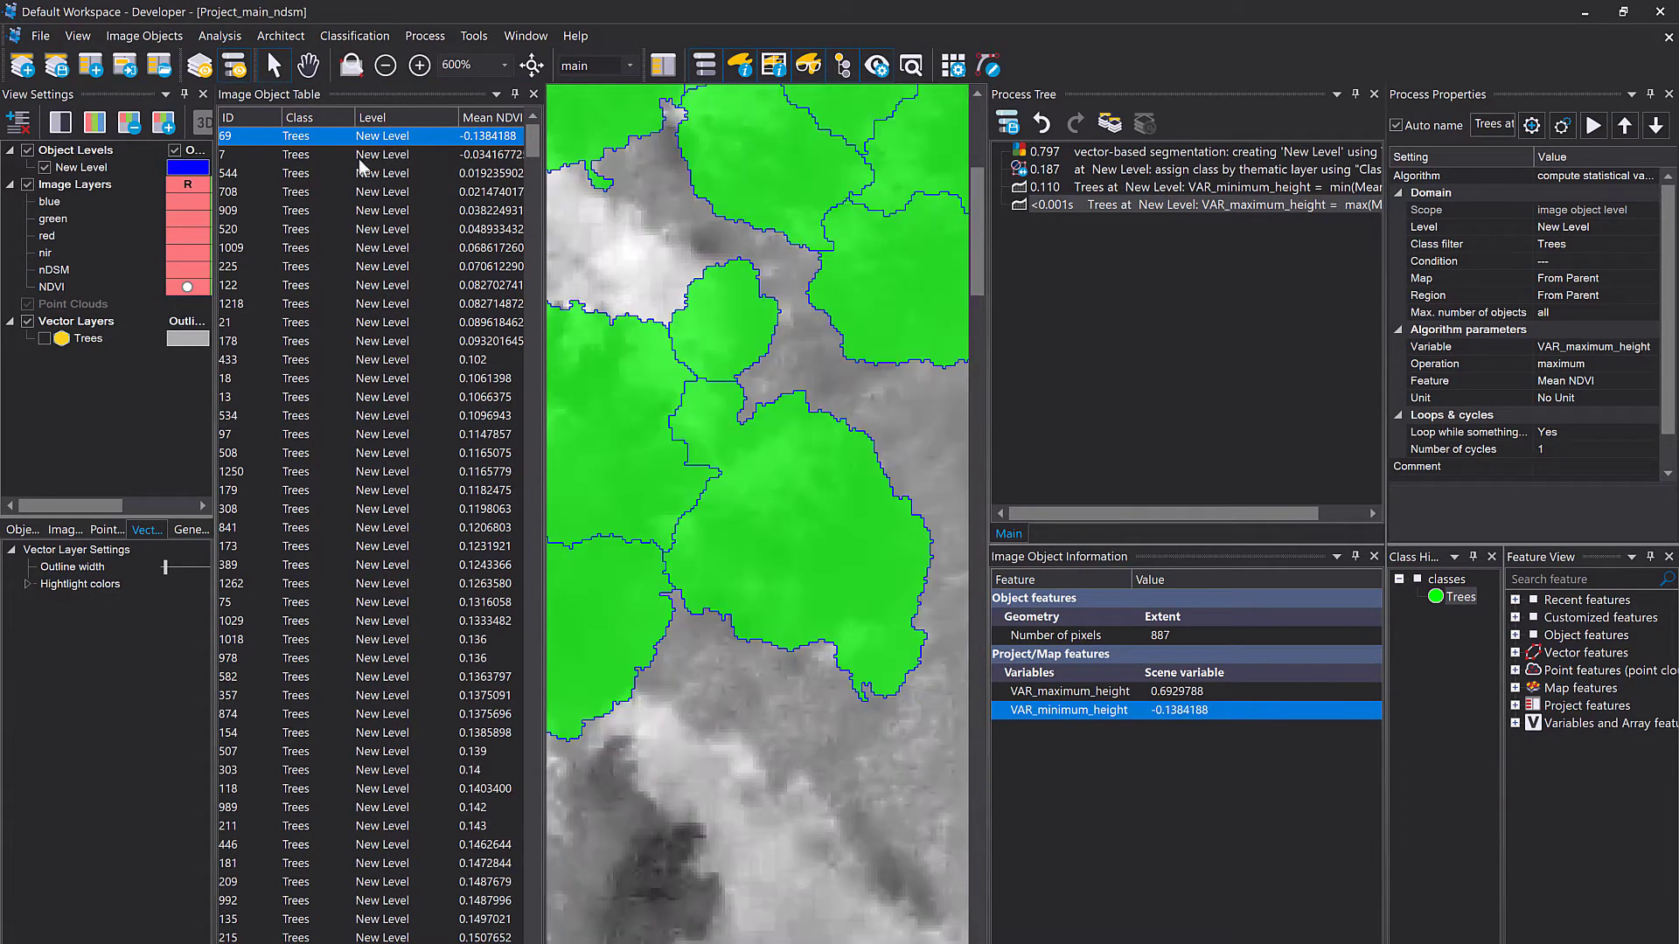
click(346, 156)
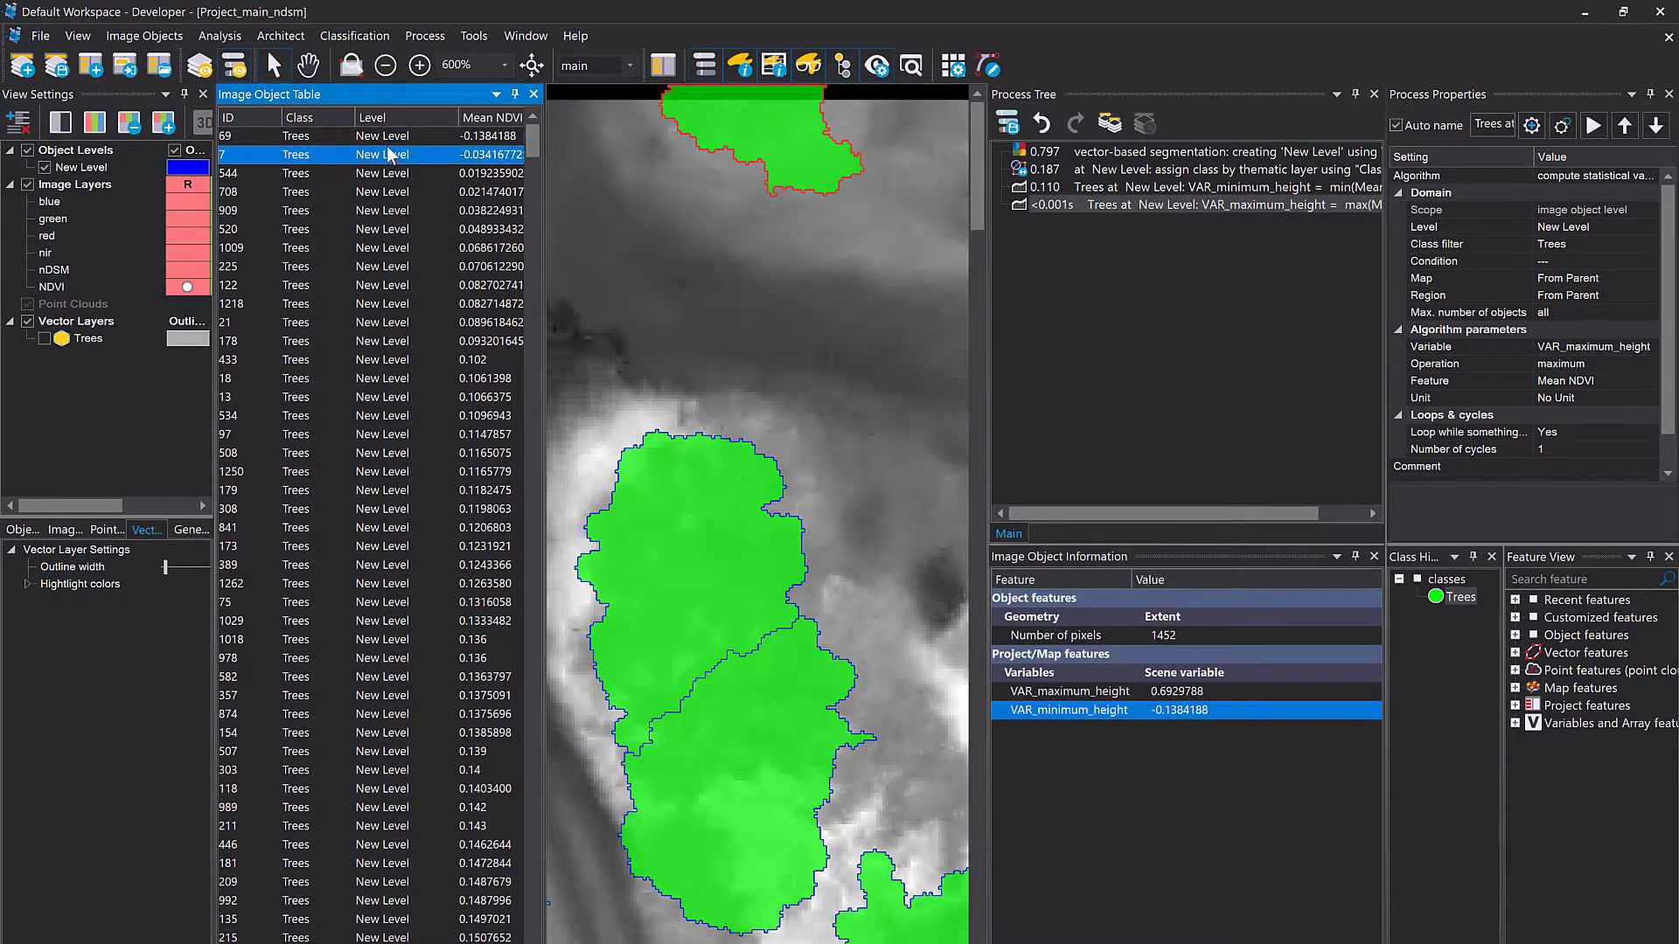
click(383, 137)
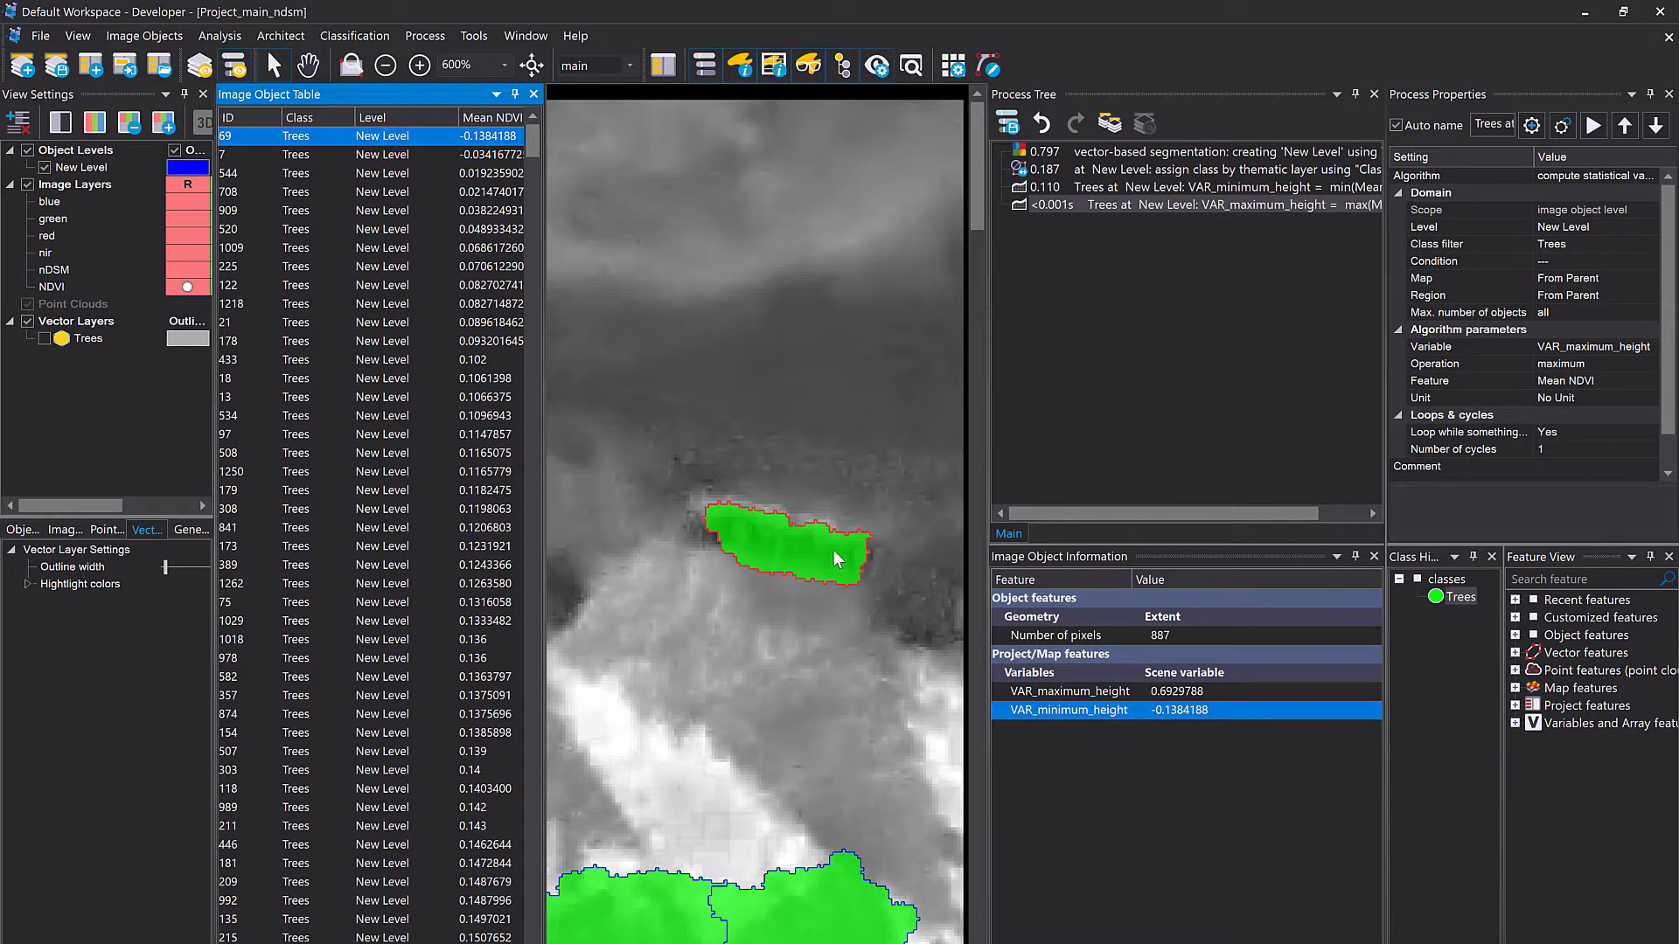
Step: Turn off object outlines, switch to the three-layer color display and hide New Level to examine what lies beneath the lowest-NDVI object
click(174, 151)
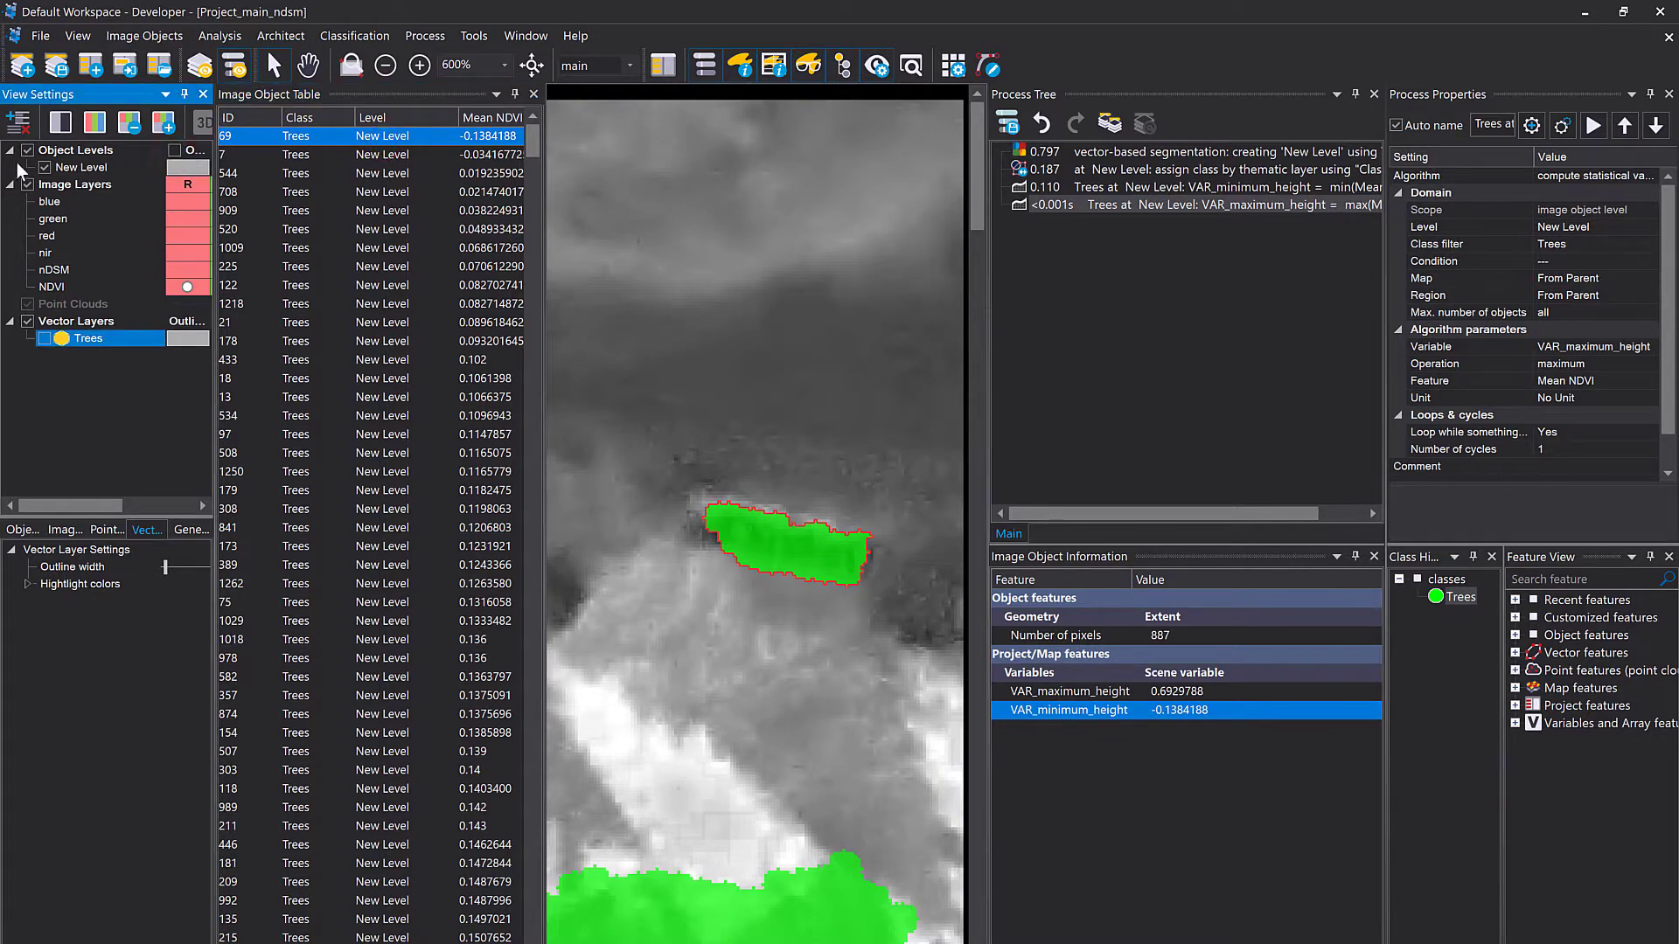
click(45, 166)
click(45, 166)
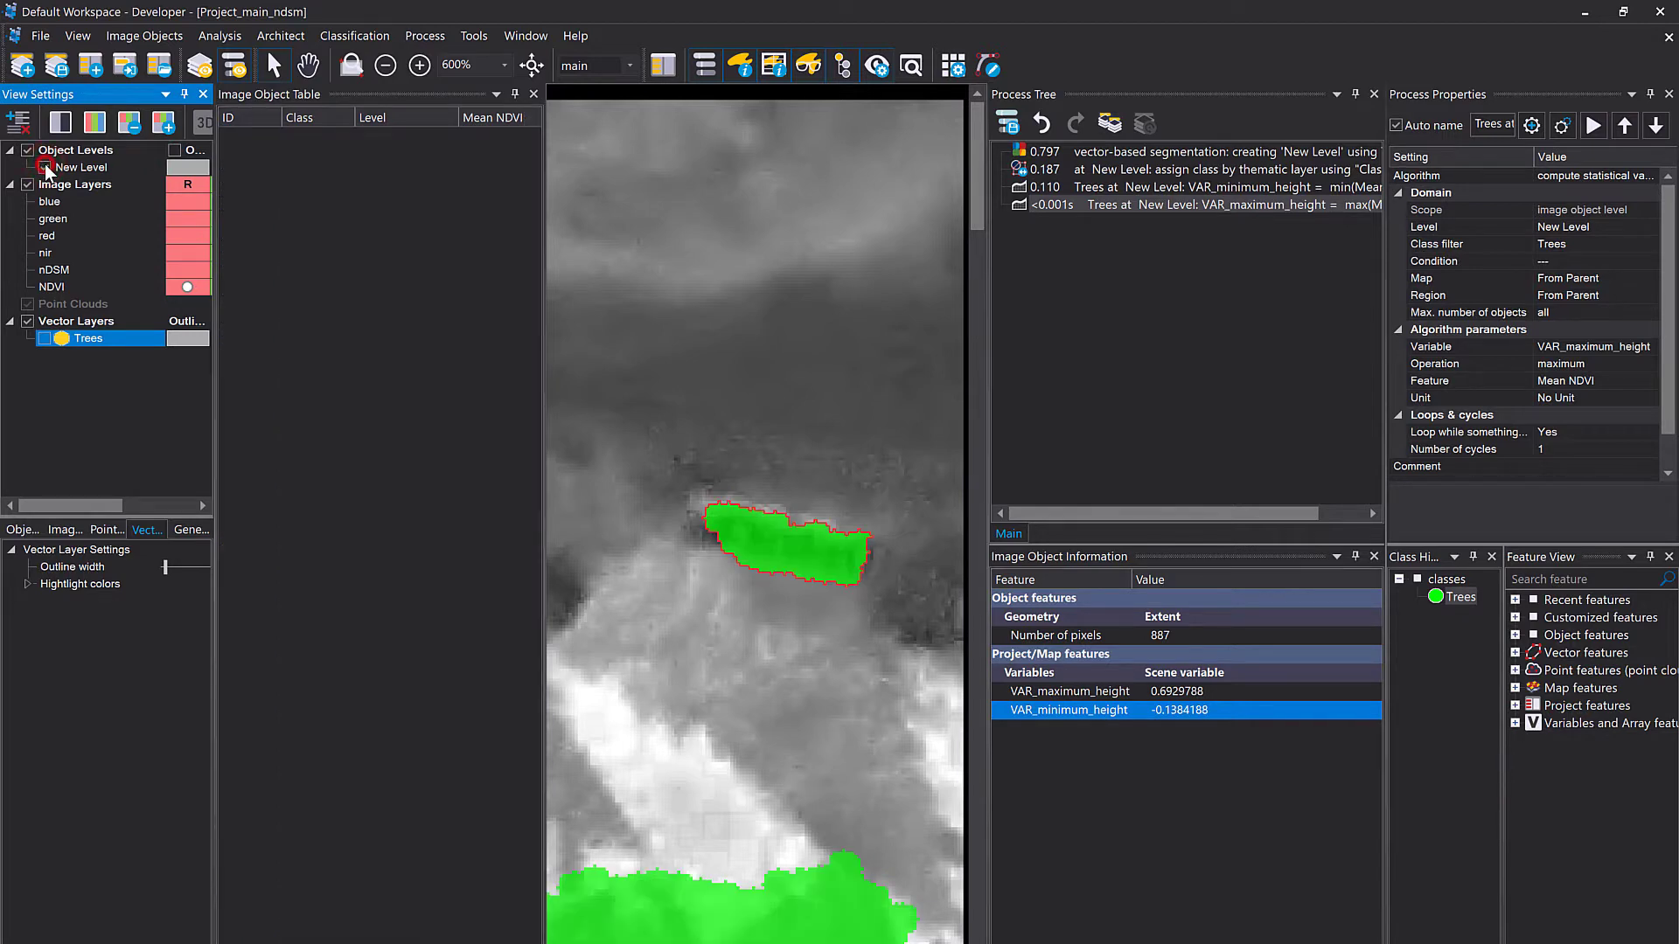
click(44, 166)
click(45, 167)
click(94, 125)
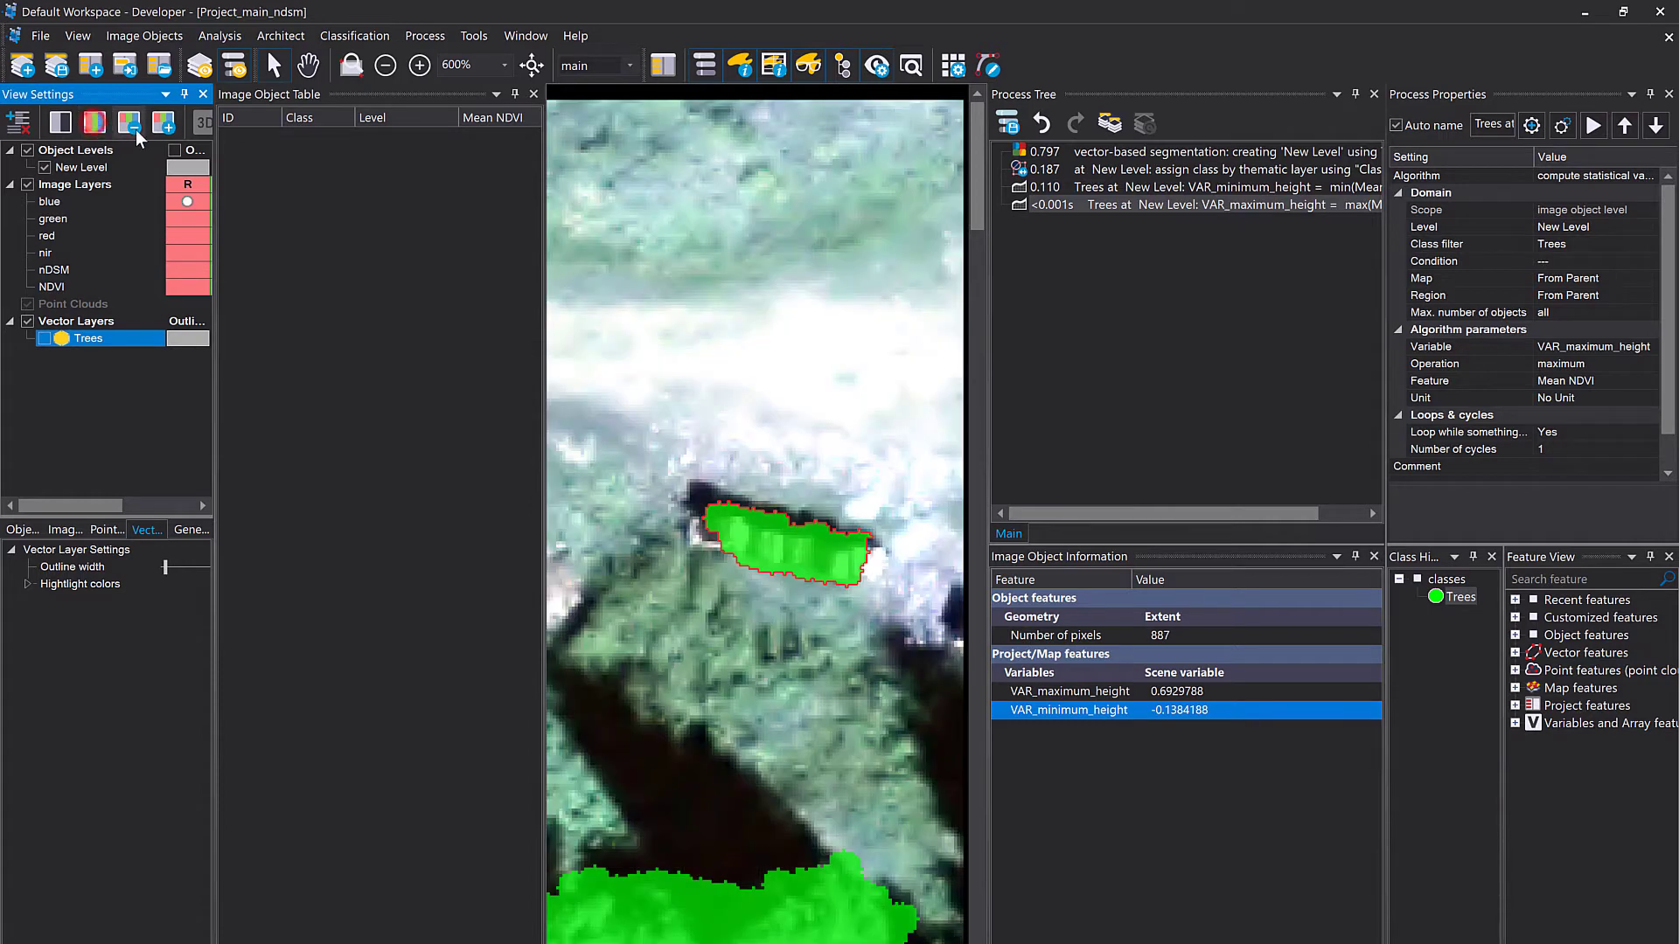
click(44, 167)
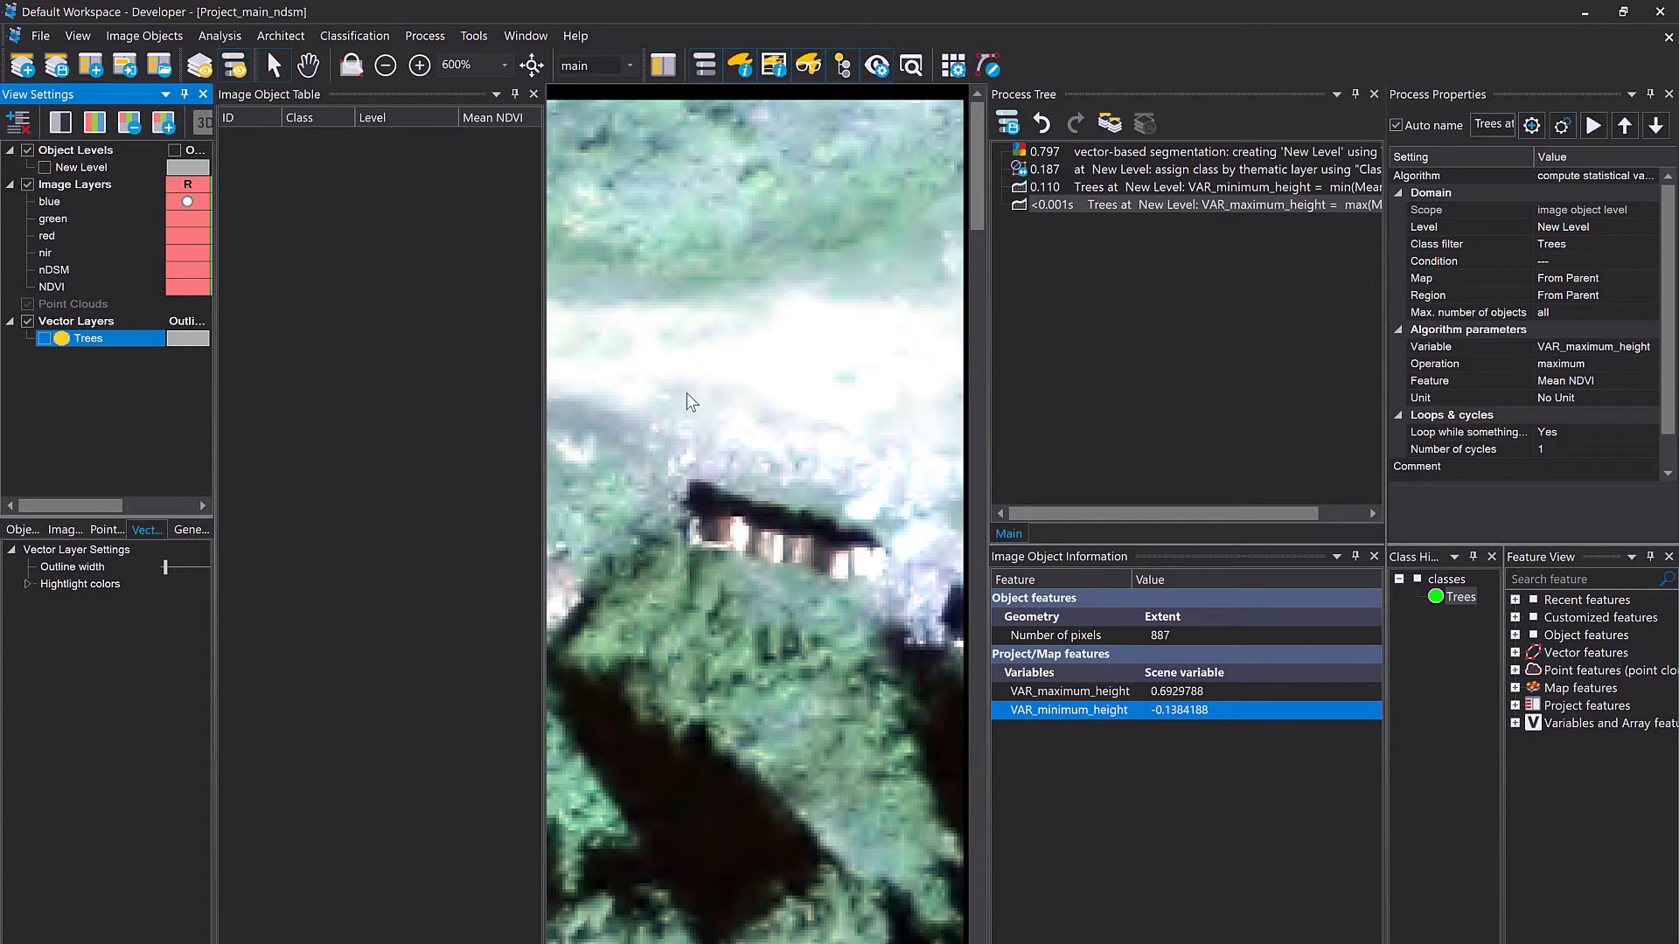
Step: Close the image object table and widen the View Settings pane to show all its columns
click(533, 93)
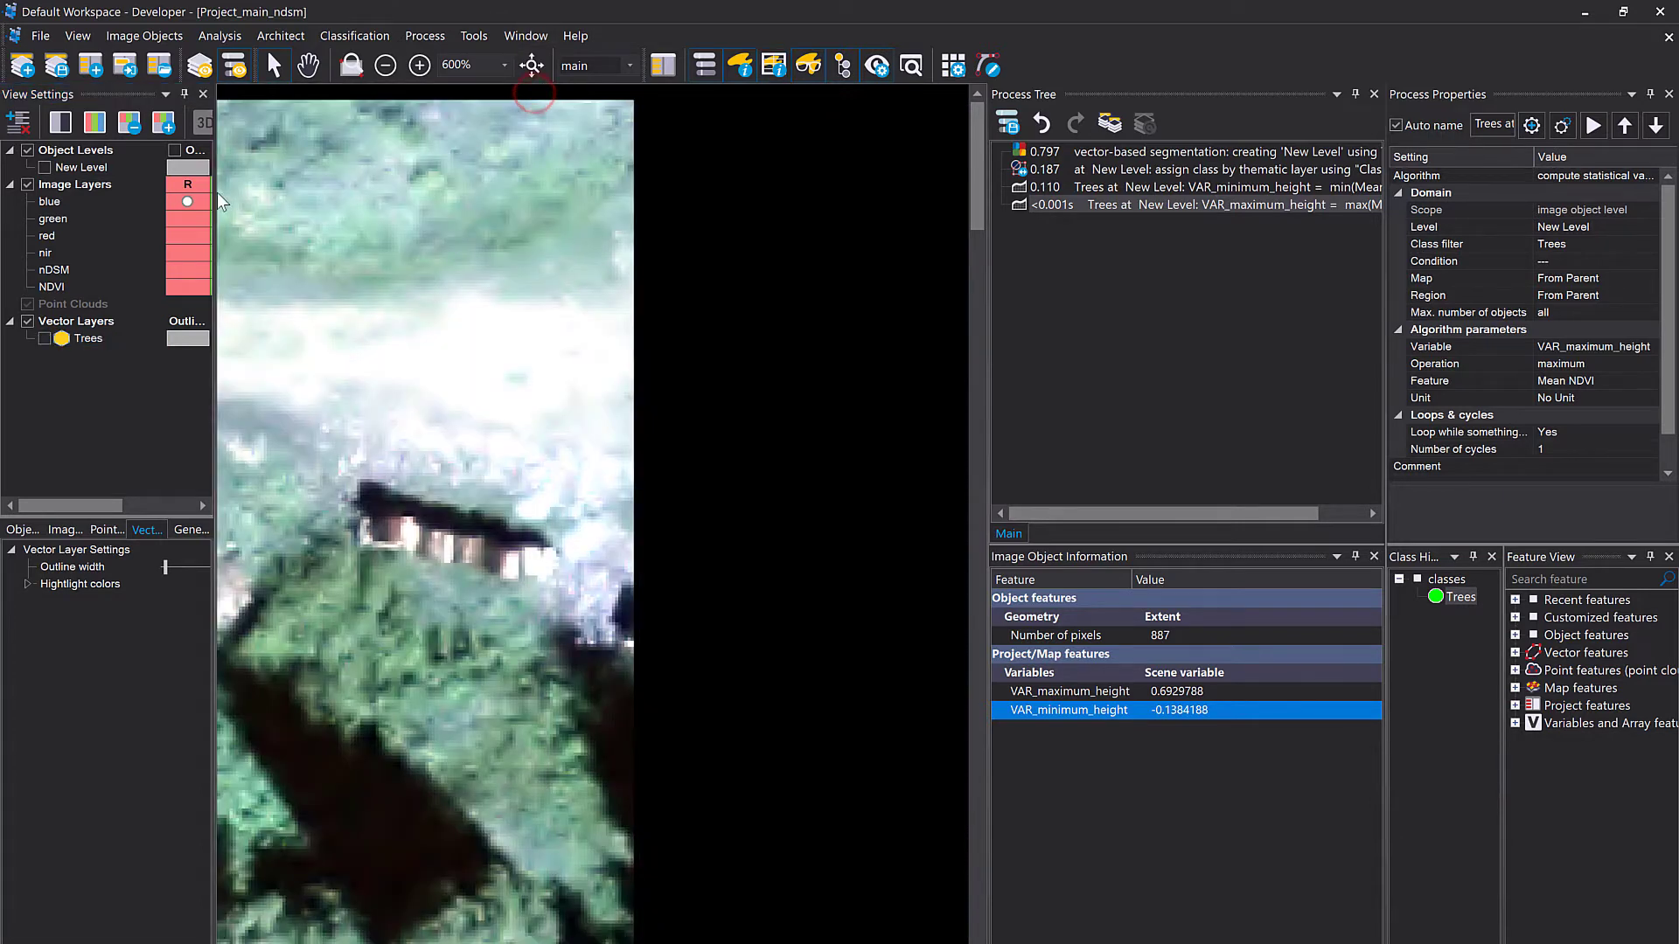
drag(215, 192, 339, 230)
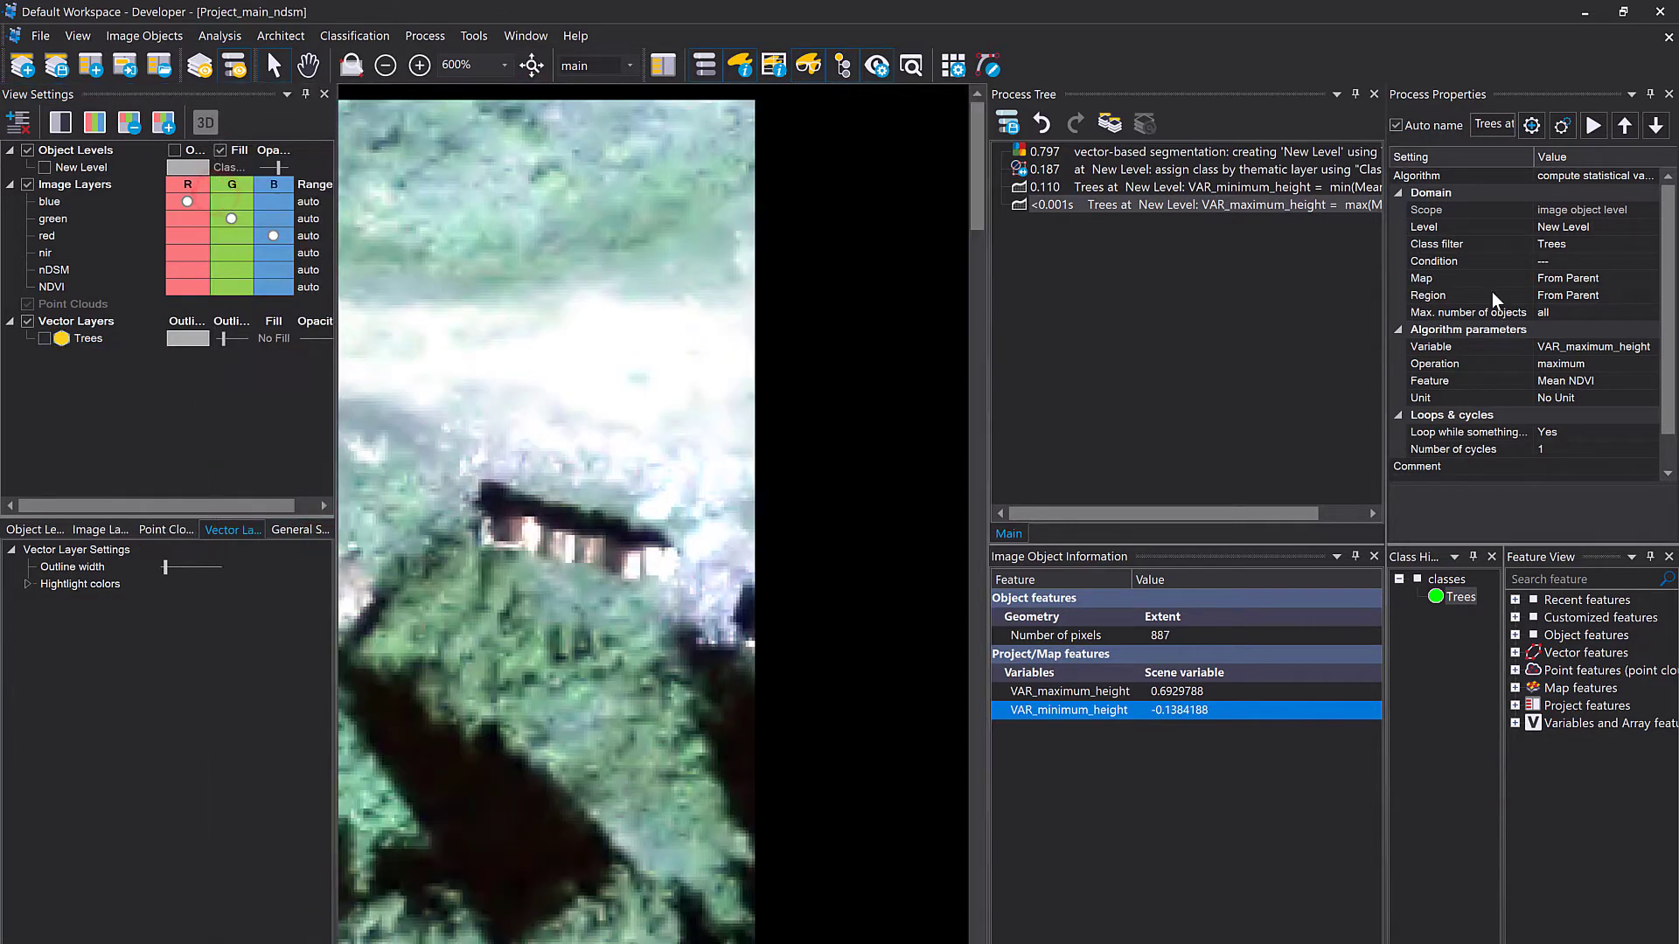
Step: Duplicate the VAR_maximum_height process and set the copy's statistical operation to number
click(1173, 206)
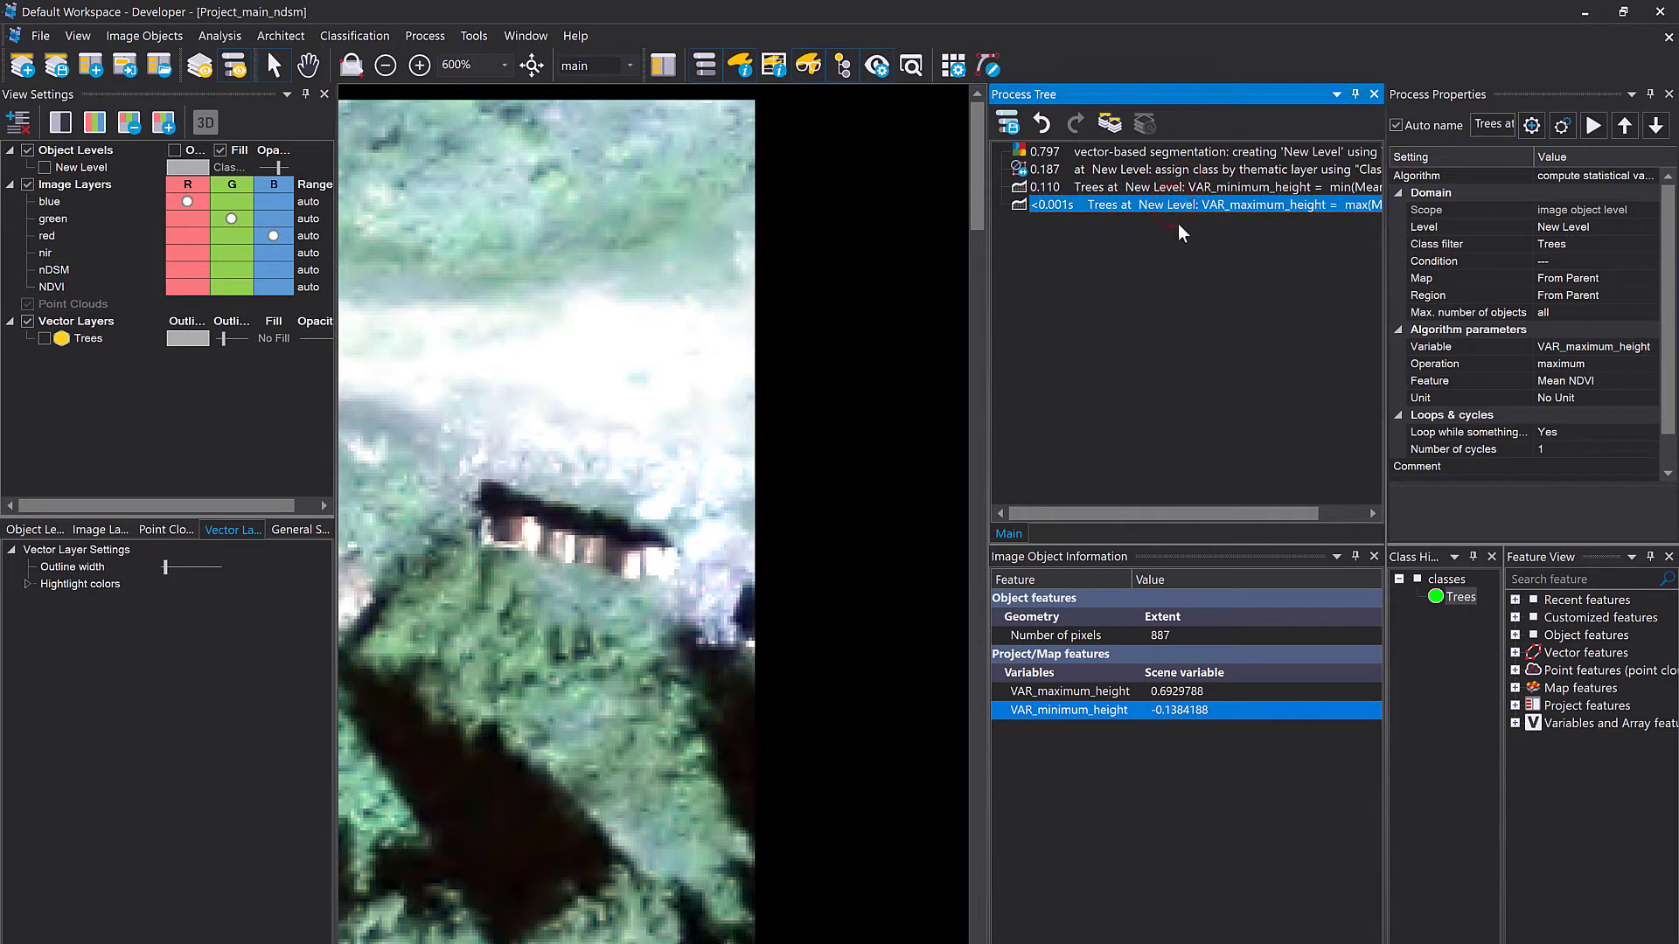
double_click(1141, 223)
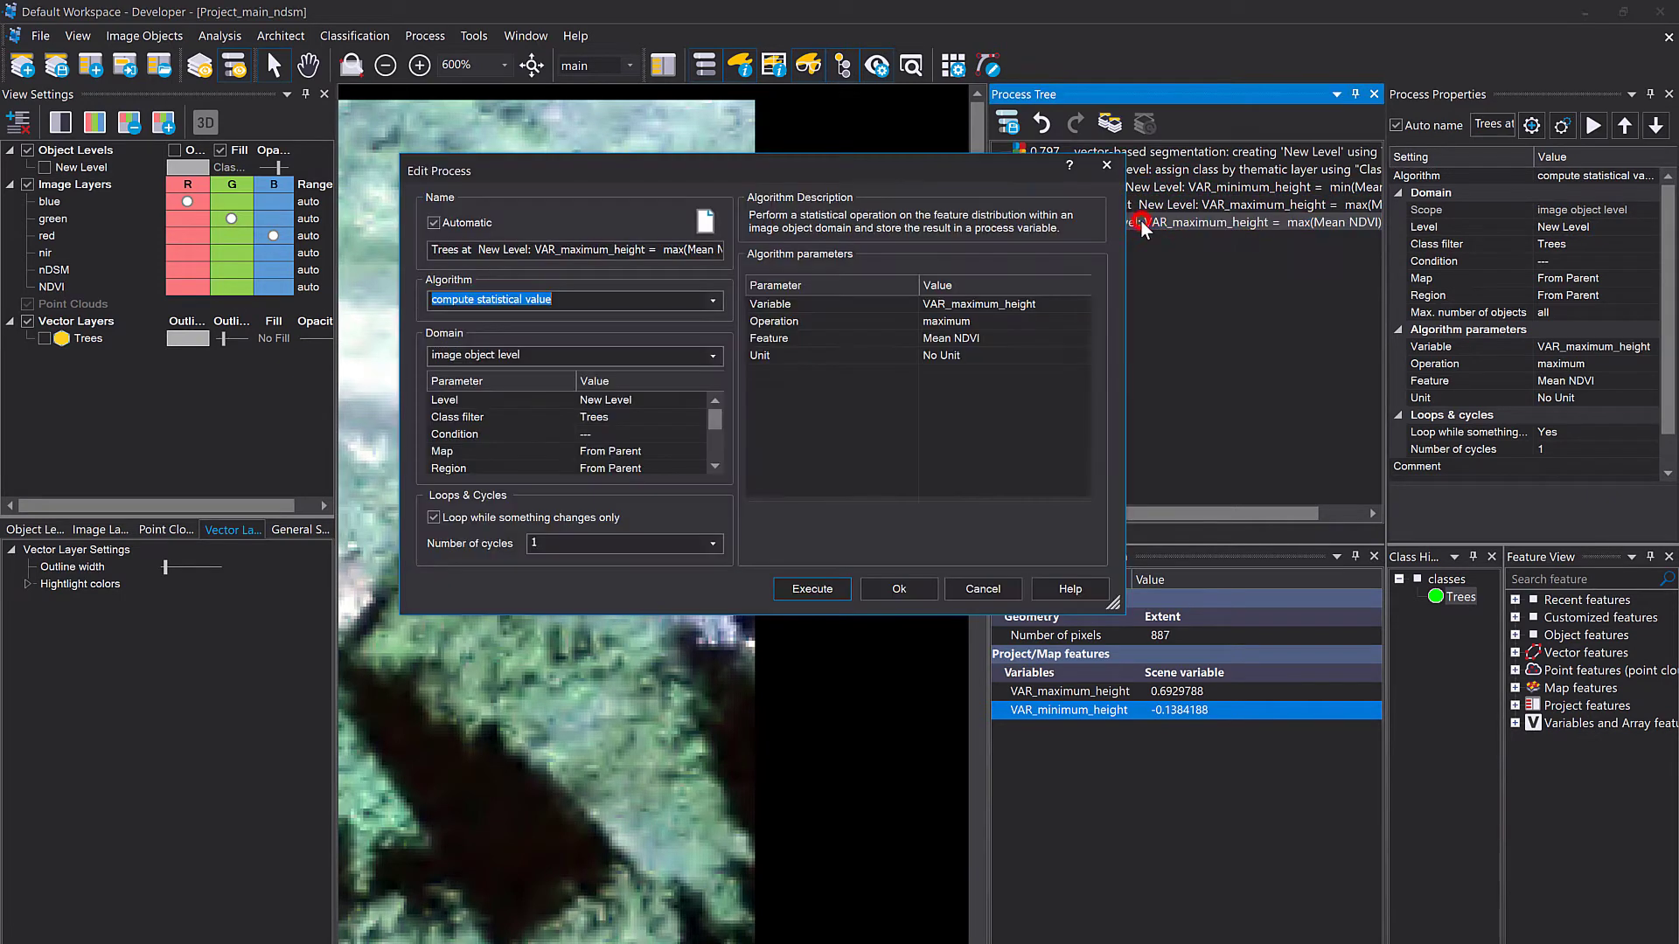
click(1080, 322)
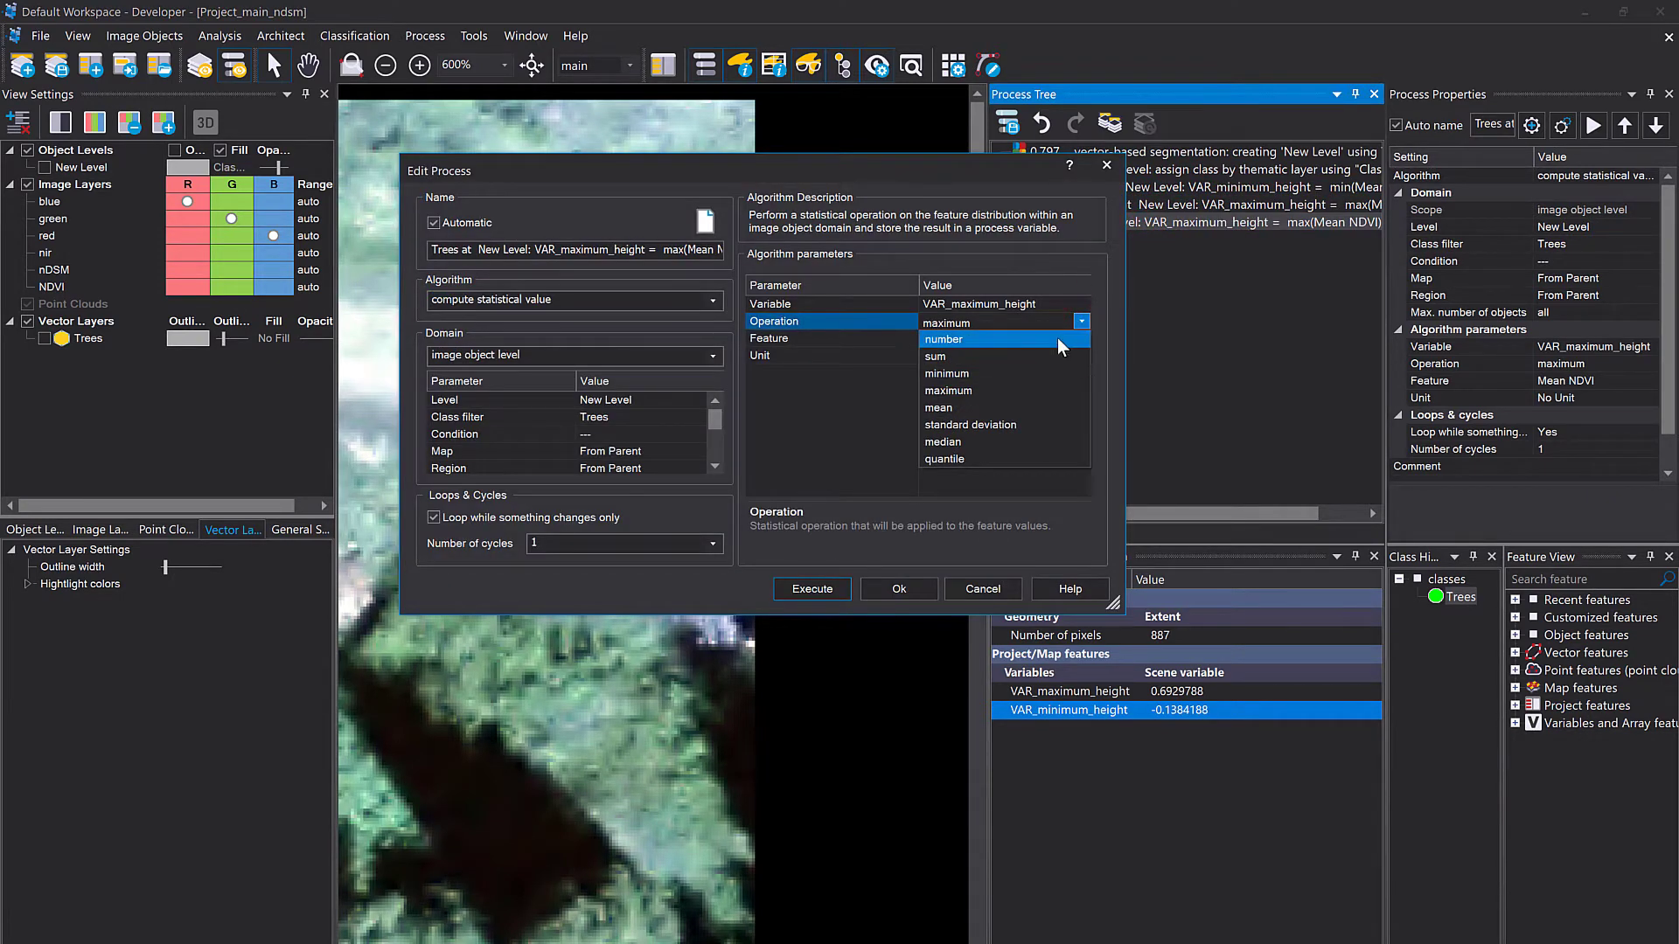
click(1057, 342)
Step: Store the duplicated process's result in a new variable named VAR_num_trees
click(1005, 308)
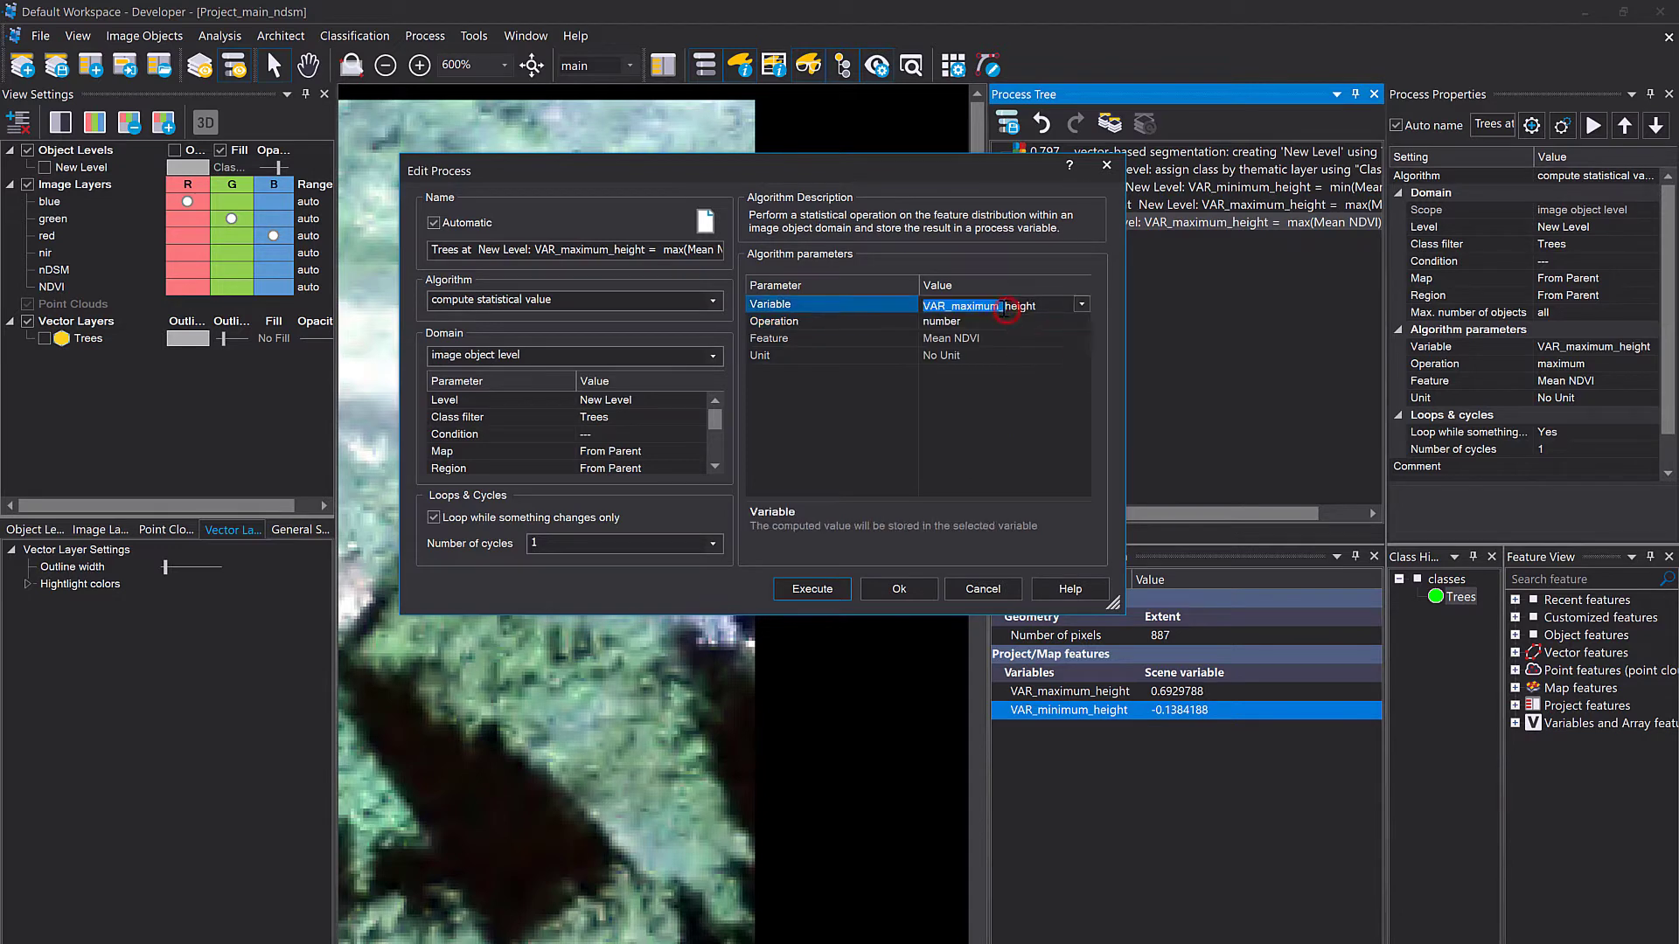
drag(1041, 306, 954, 297)
text(num_trees)
key(Return)
click(848, 485)
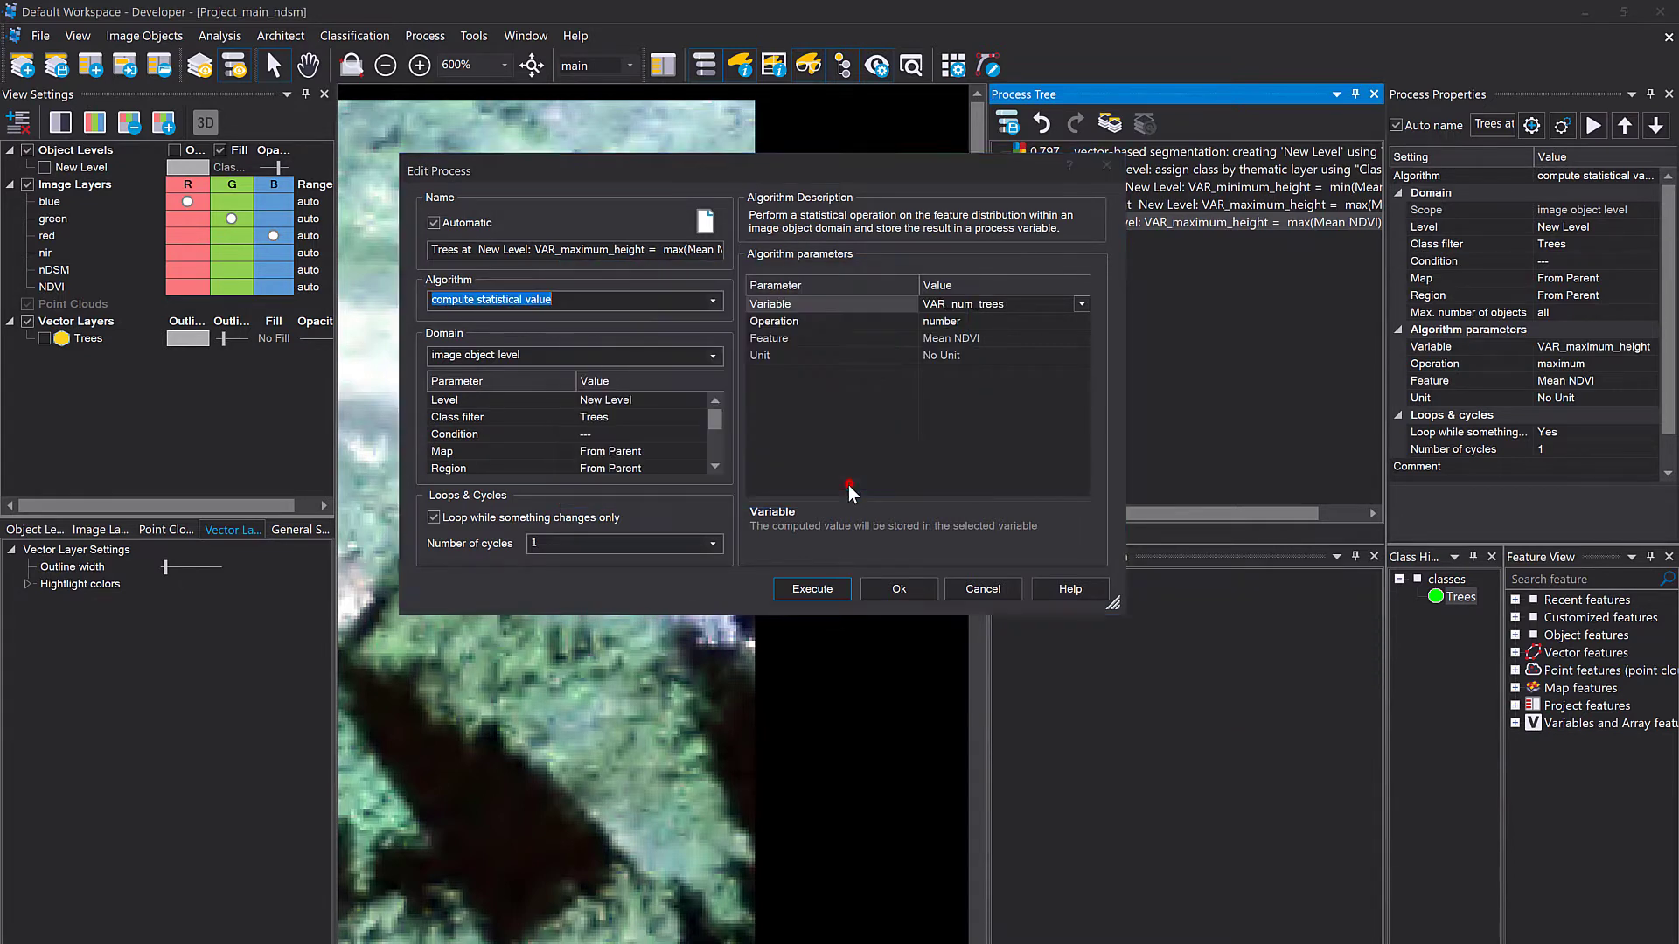
Step: Execute the VAR_num_trees process on the Trees class and check the variable in the image object information
click(1014, 340)
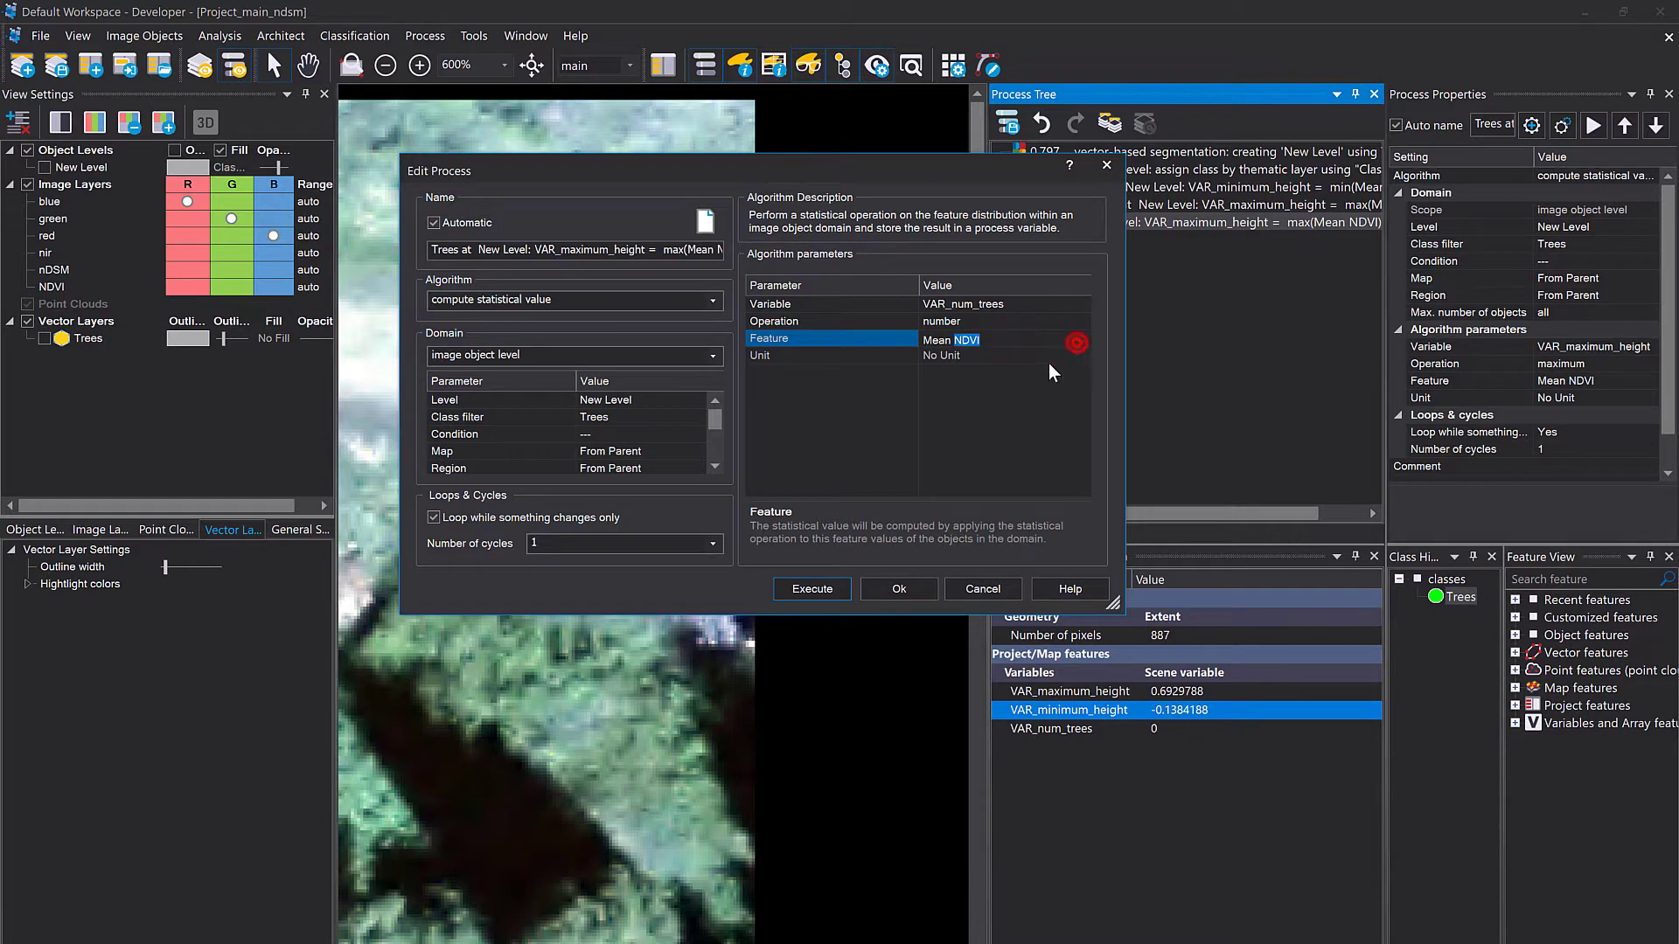
click(906, 361)
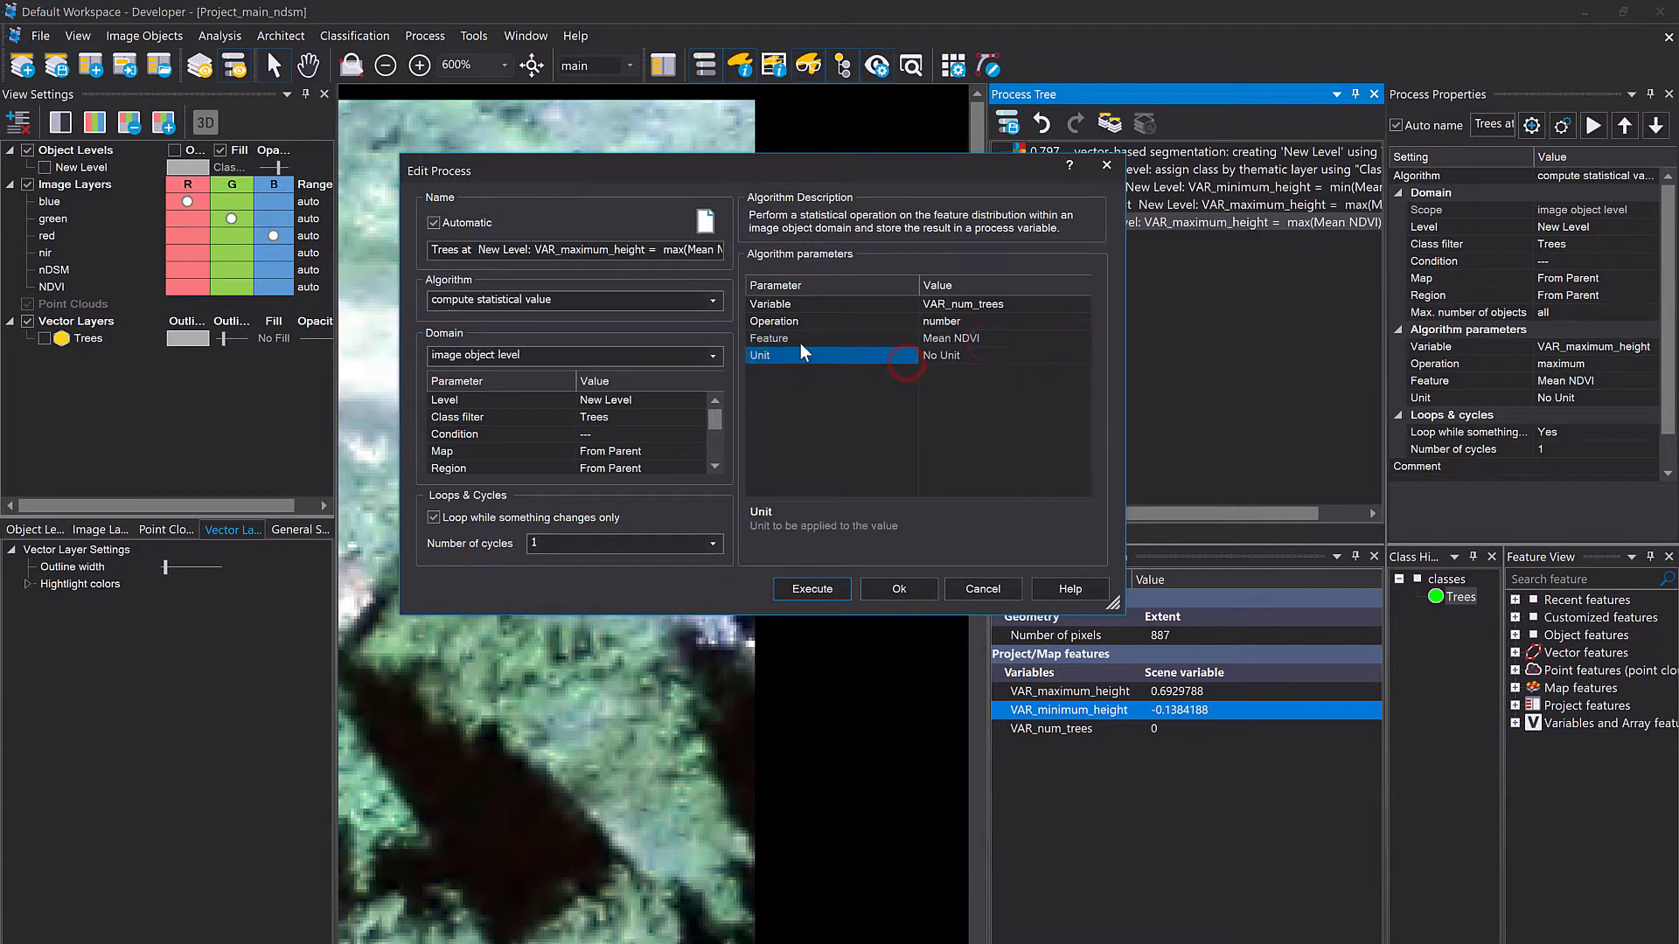
click(824, 399)
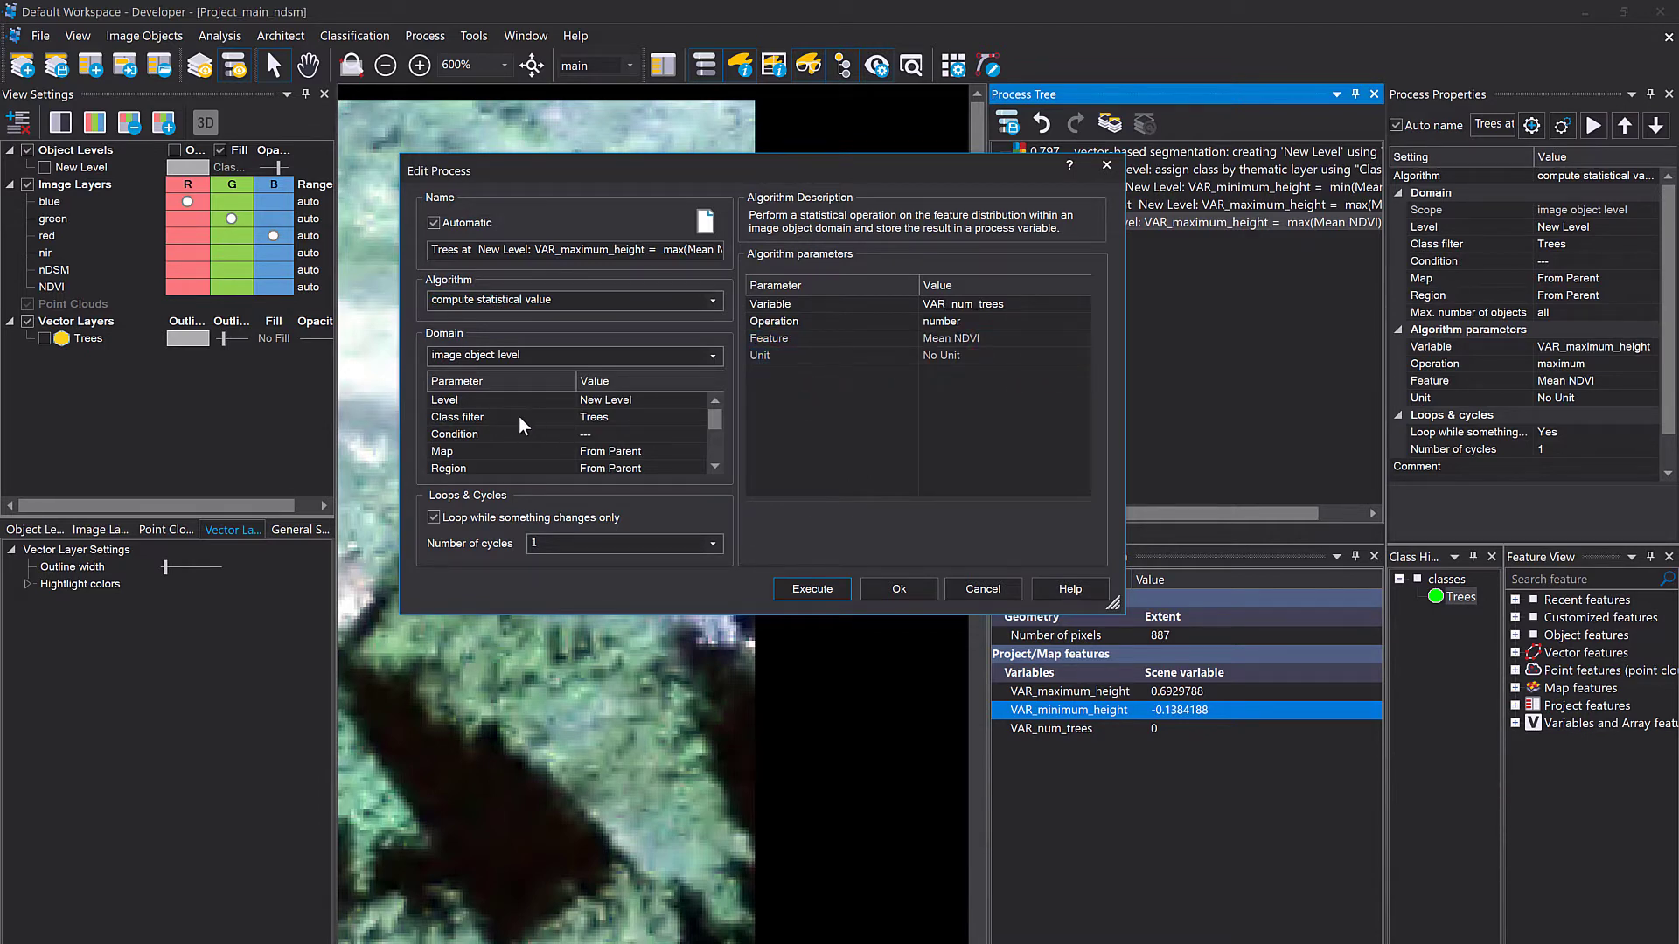
click(806, 584)
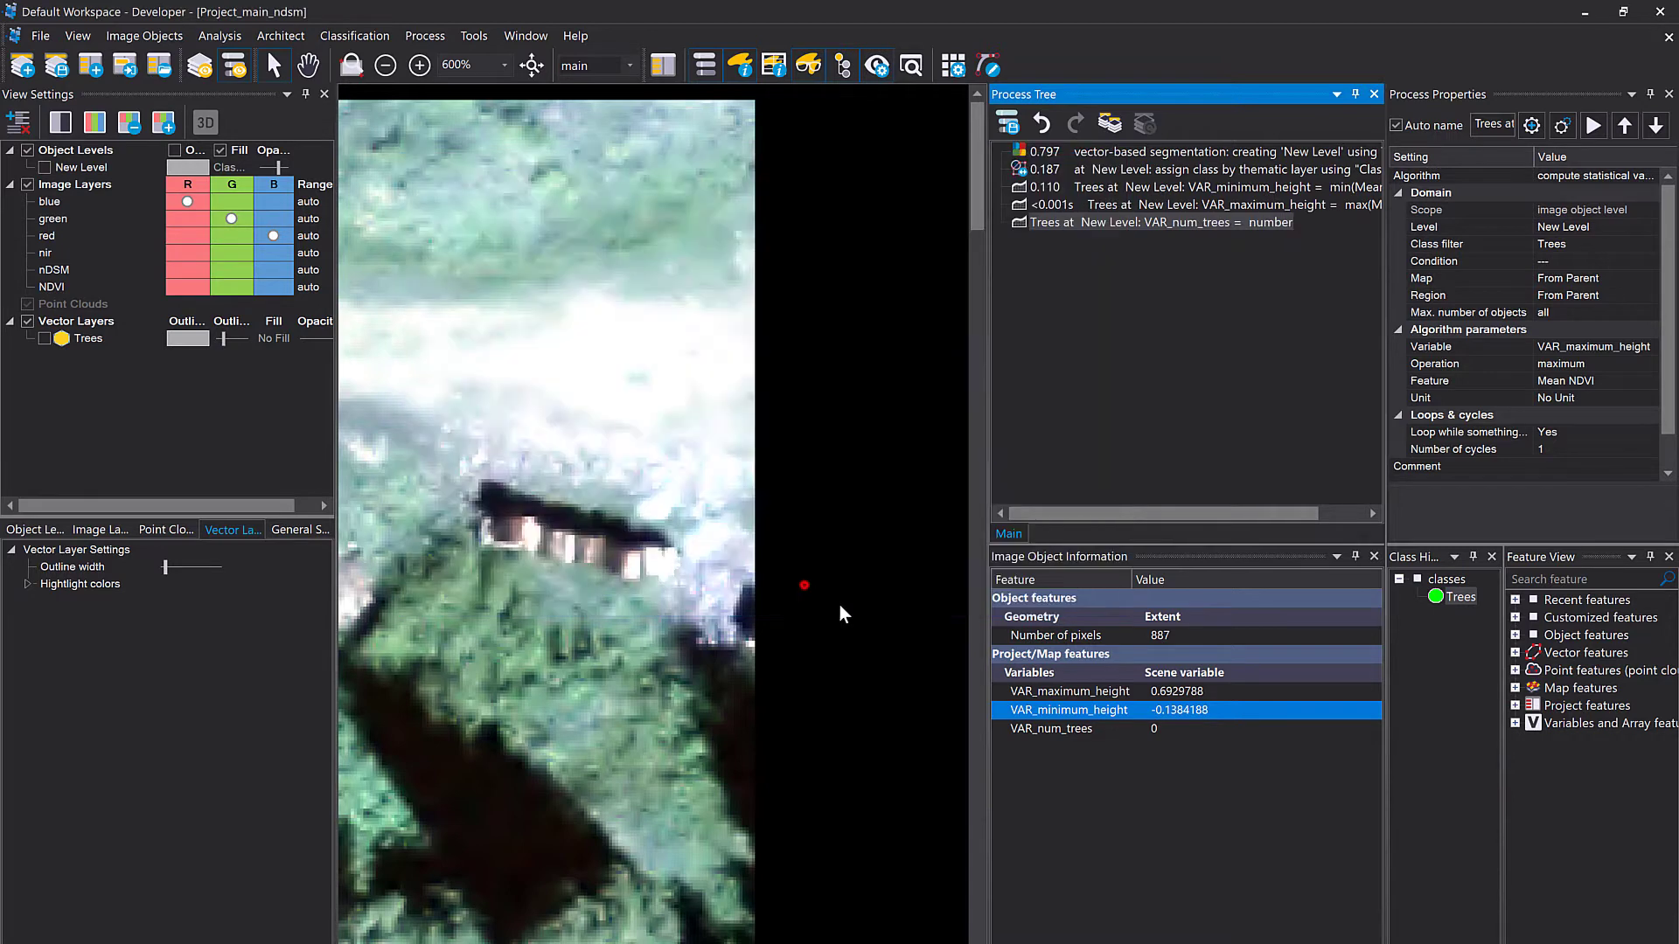
click(1226, 786)
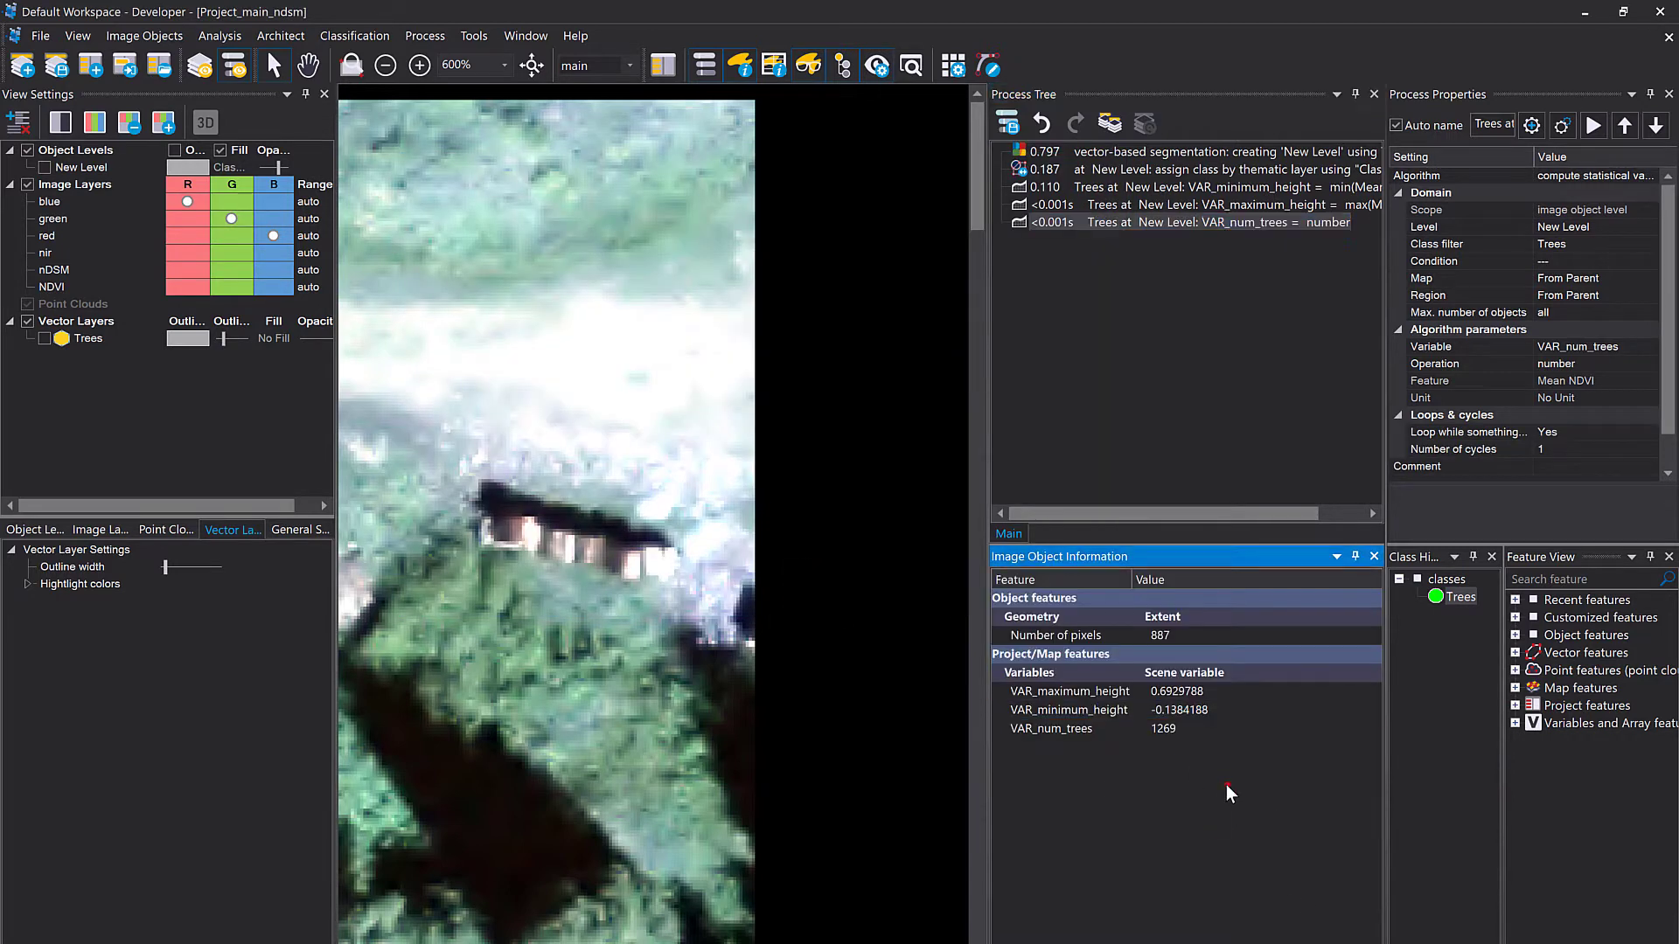
click(1161, 730)
click(605, 580)
scroll(605, 581, down, 2)
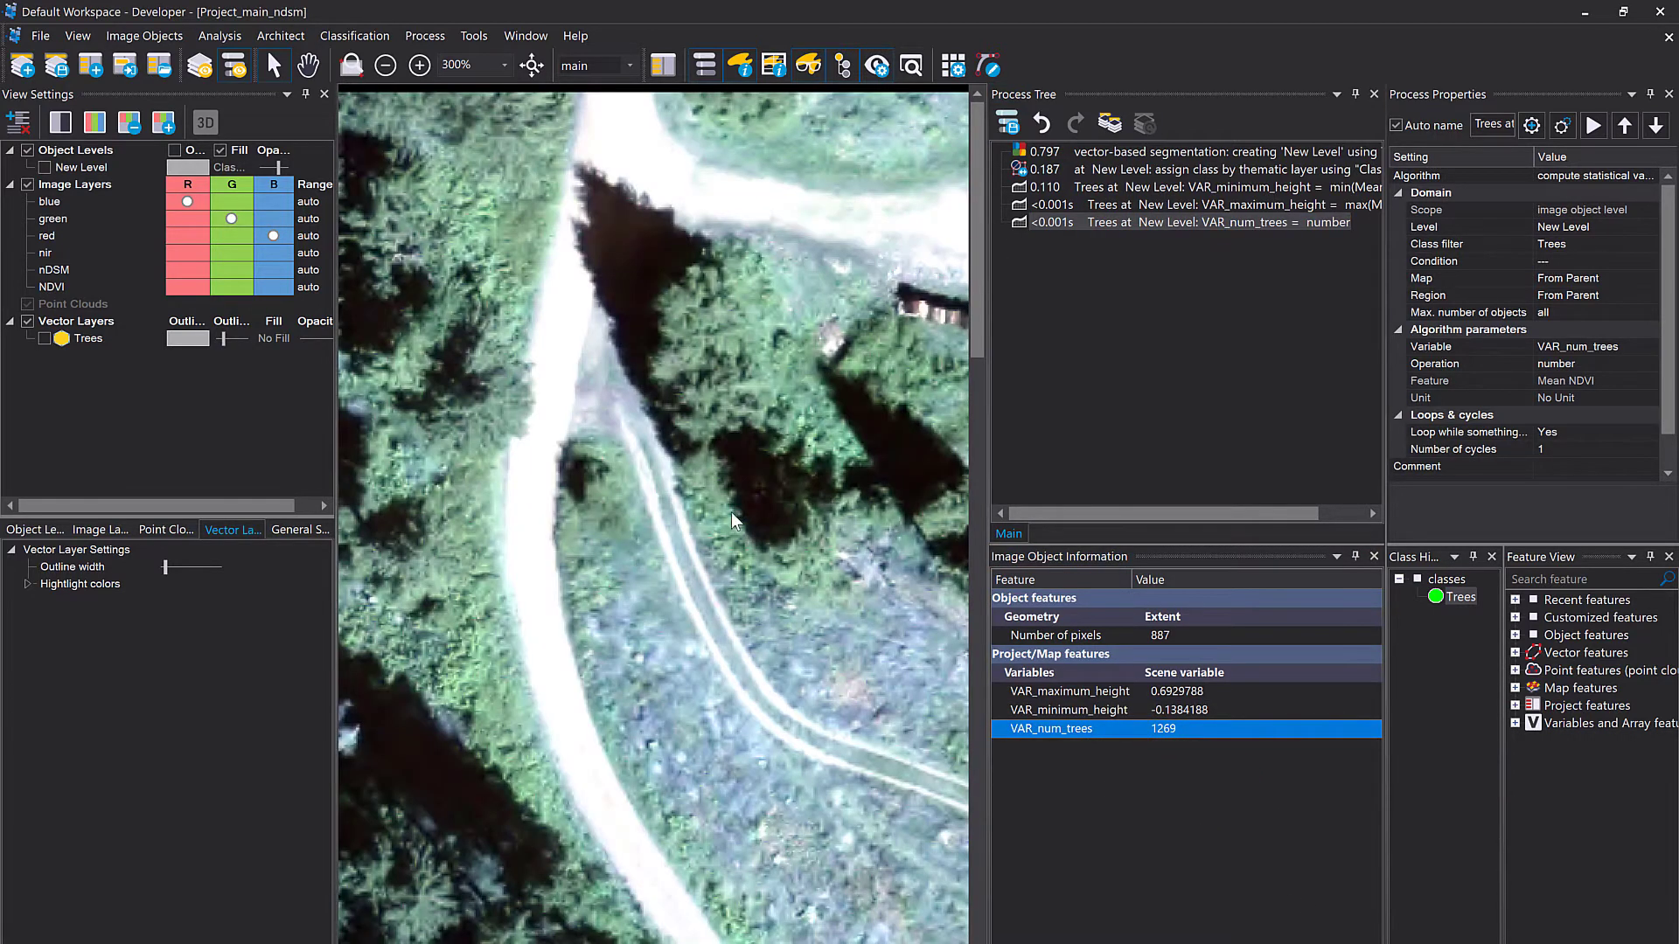
Step: Duplicate the VAR_num_trees process and set the copy's statistical operation to sum
click(1067, 223)
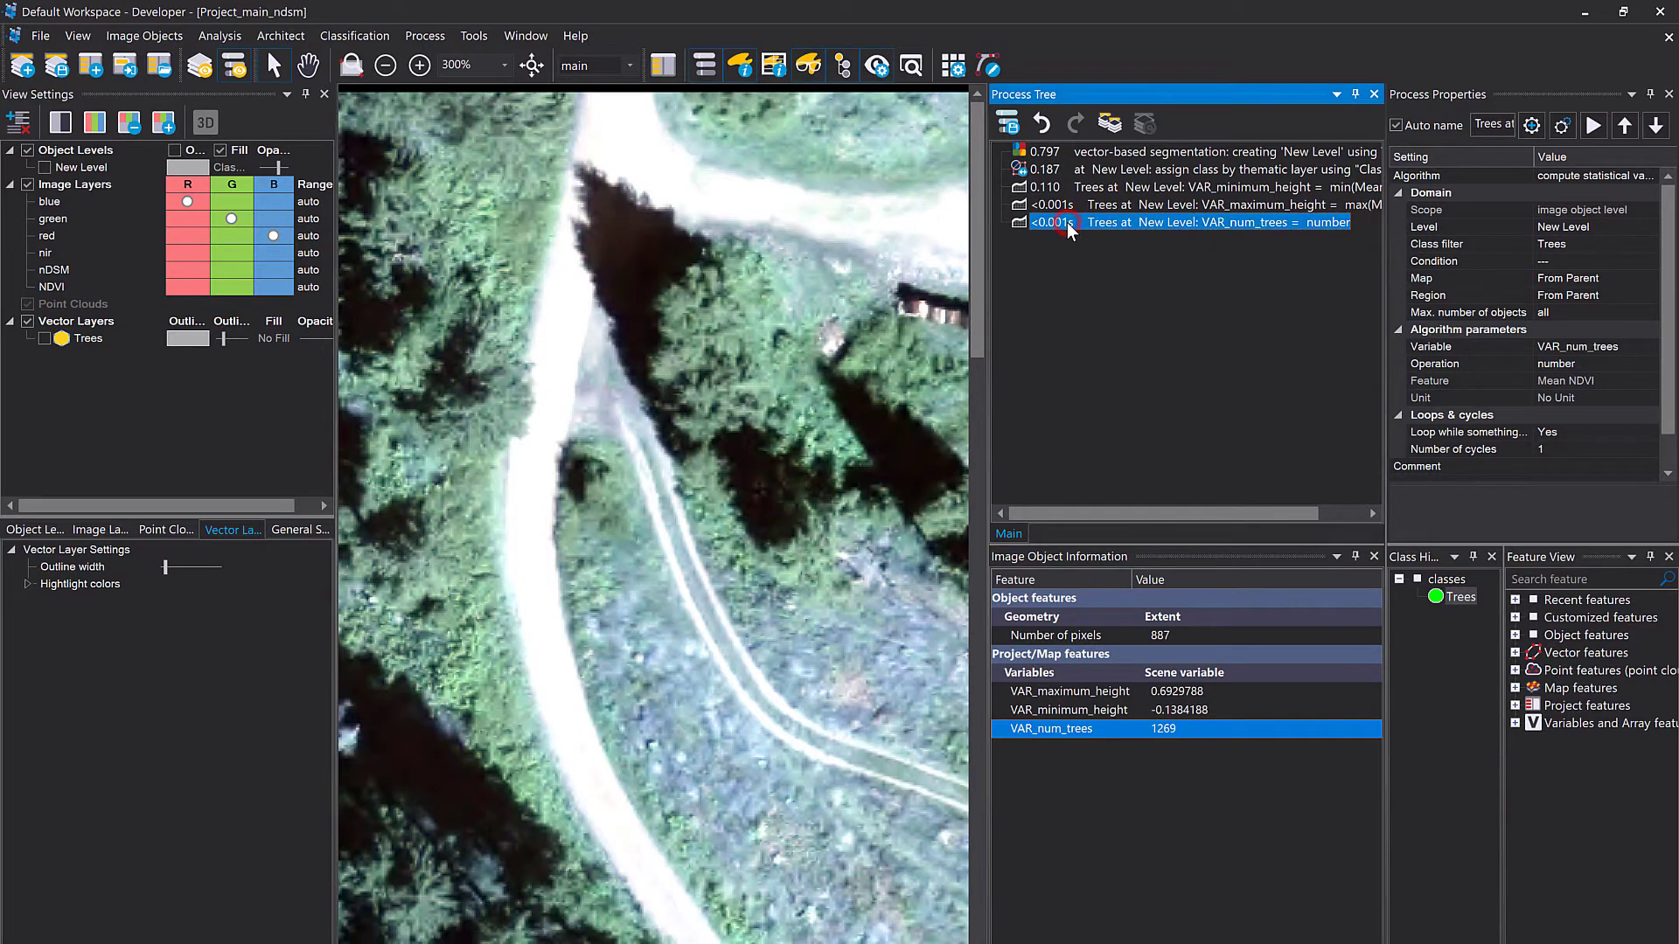
key(ctrl+c)
key(ctrl+v)
double_click(1067, 244)
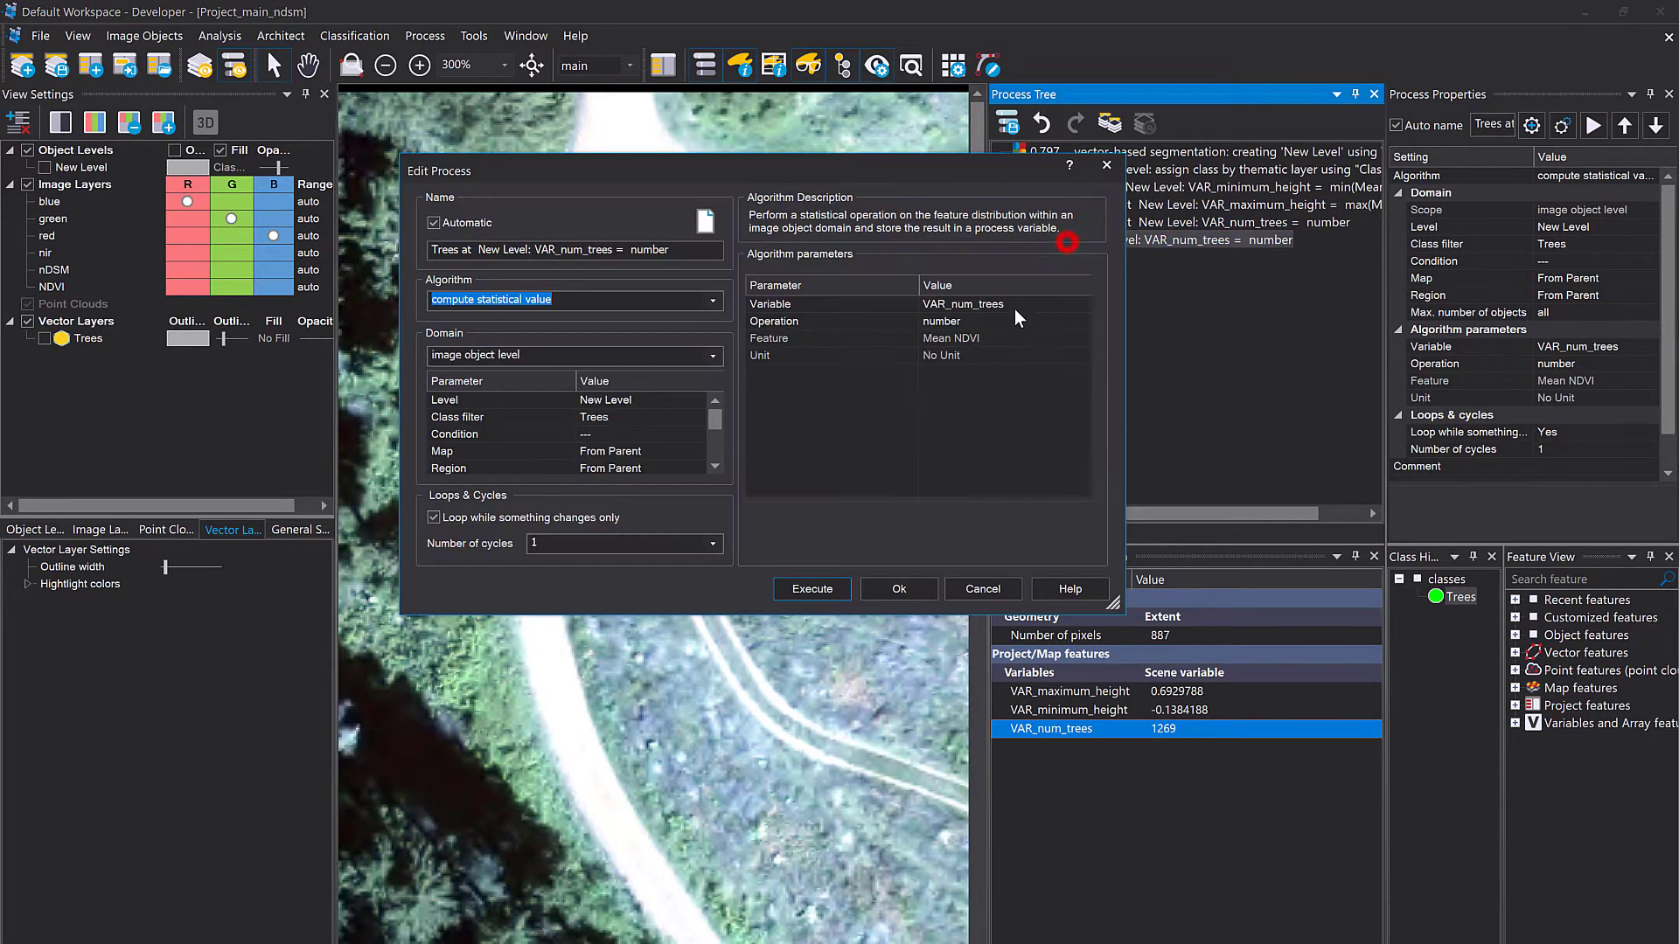
click(1089, 323)
click(1089, 322)
click(1057, 353)
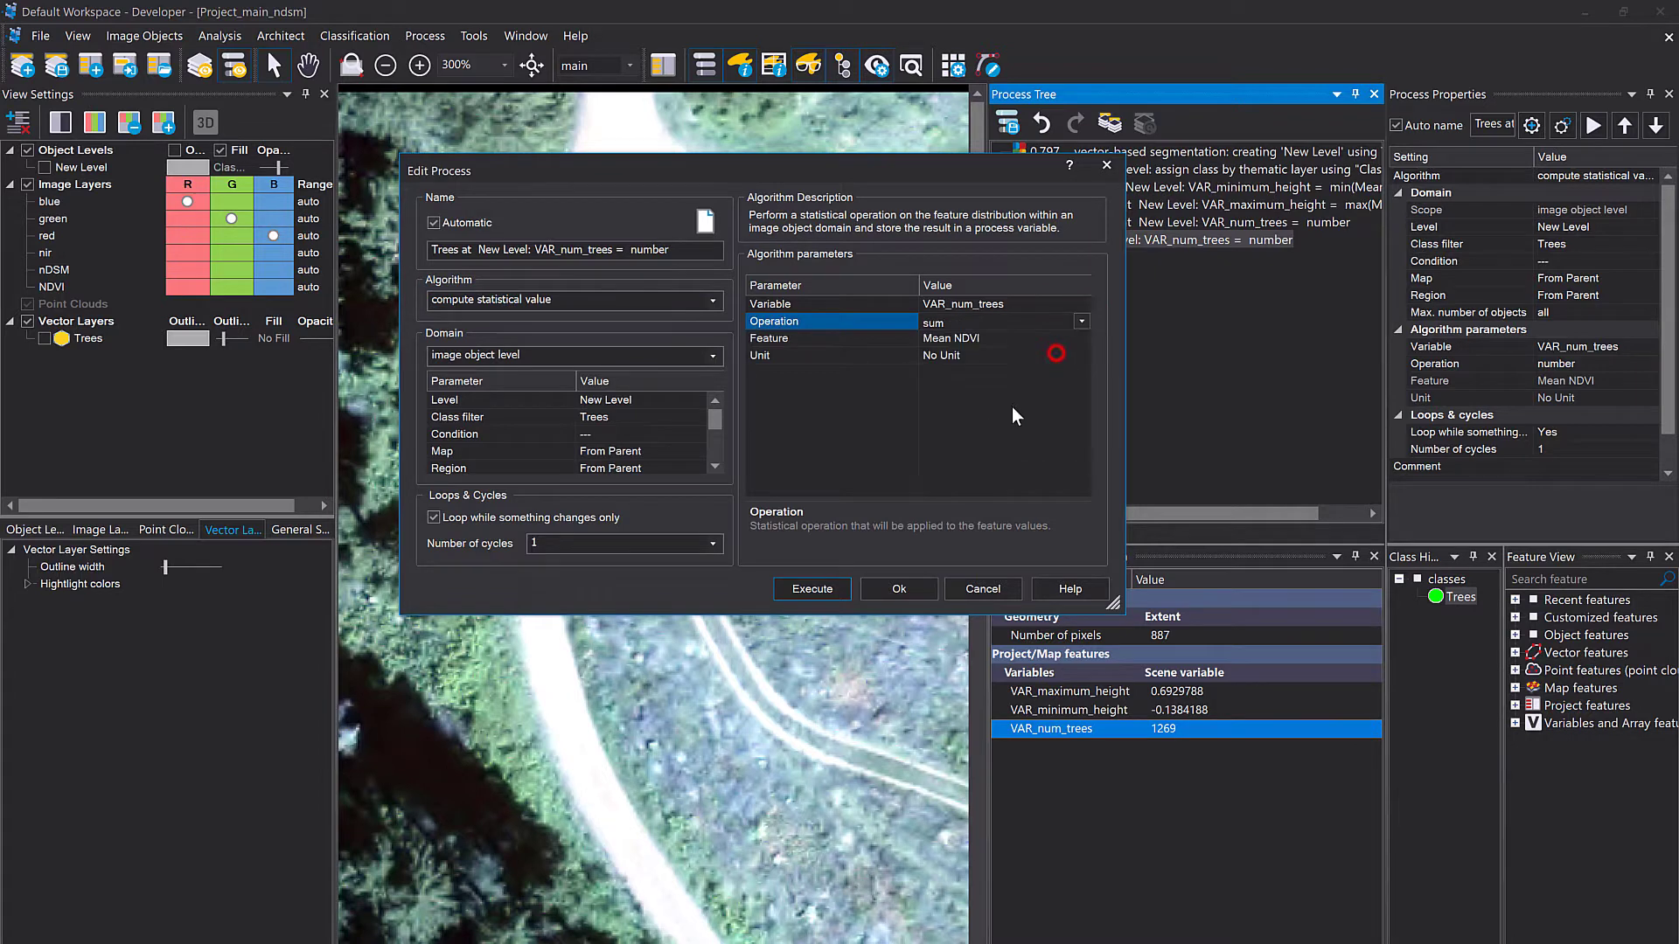
click(1011, 406)
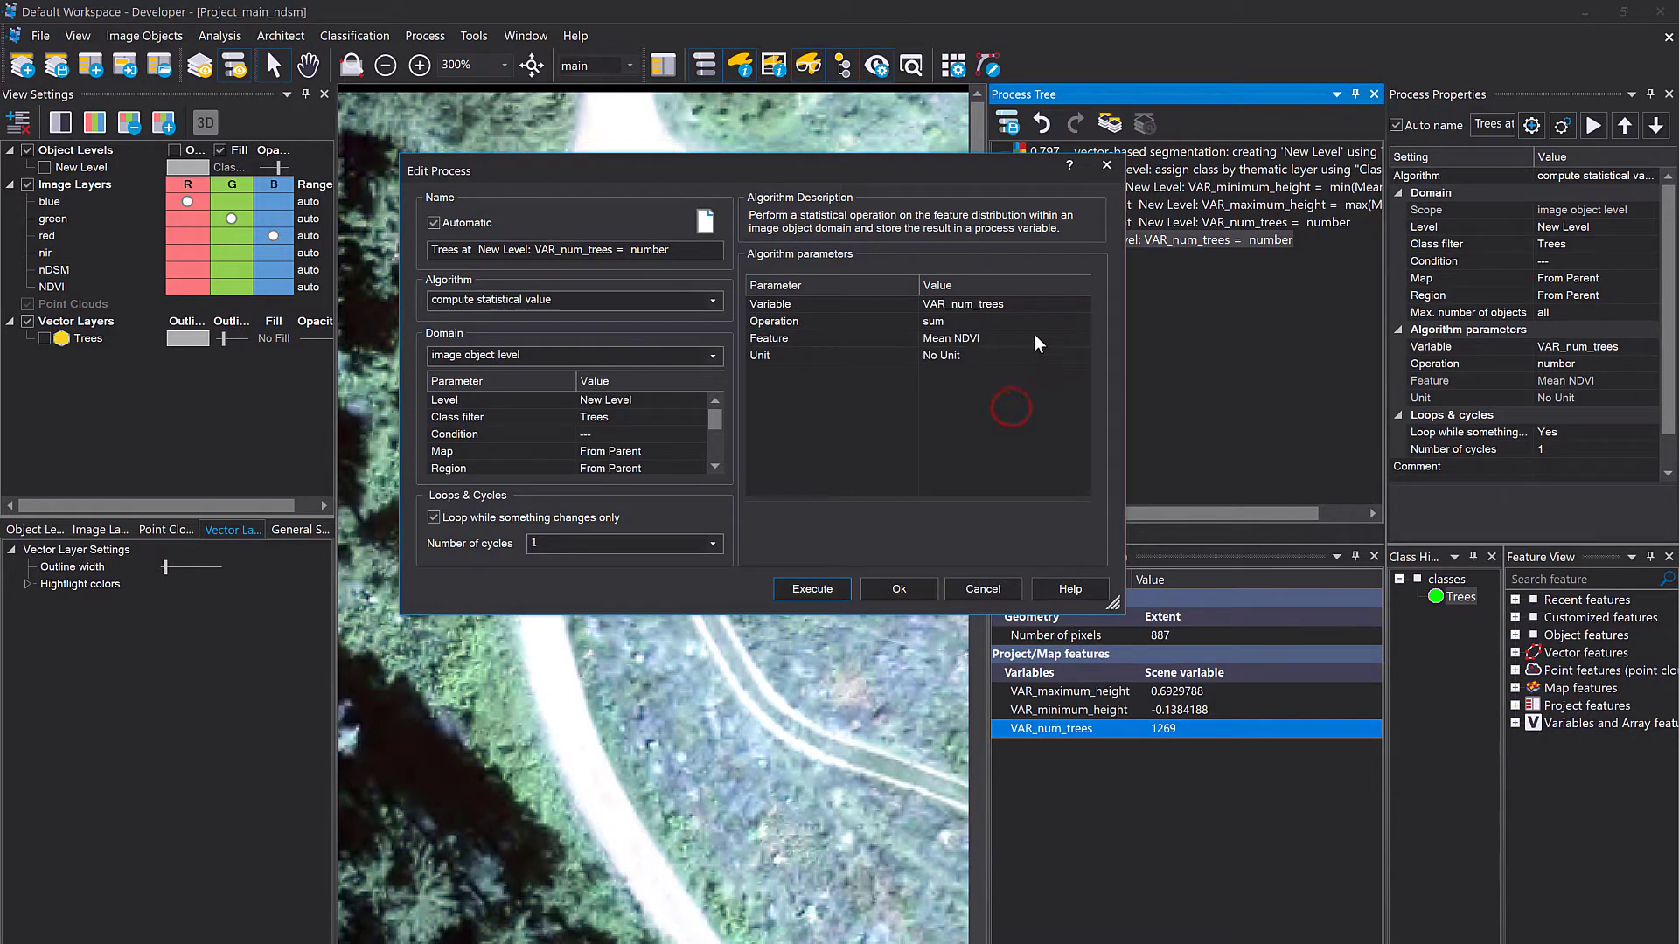
Step: Choose Mean nDSM as the feature for the sum operation
click(1079, 337)
click(1082, 337)
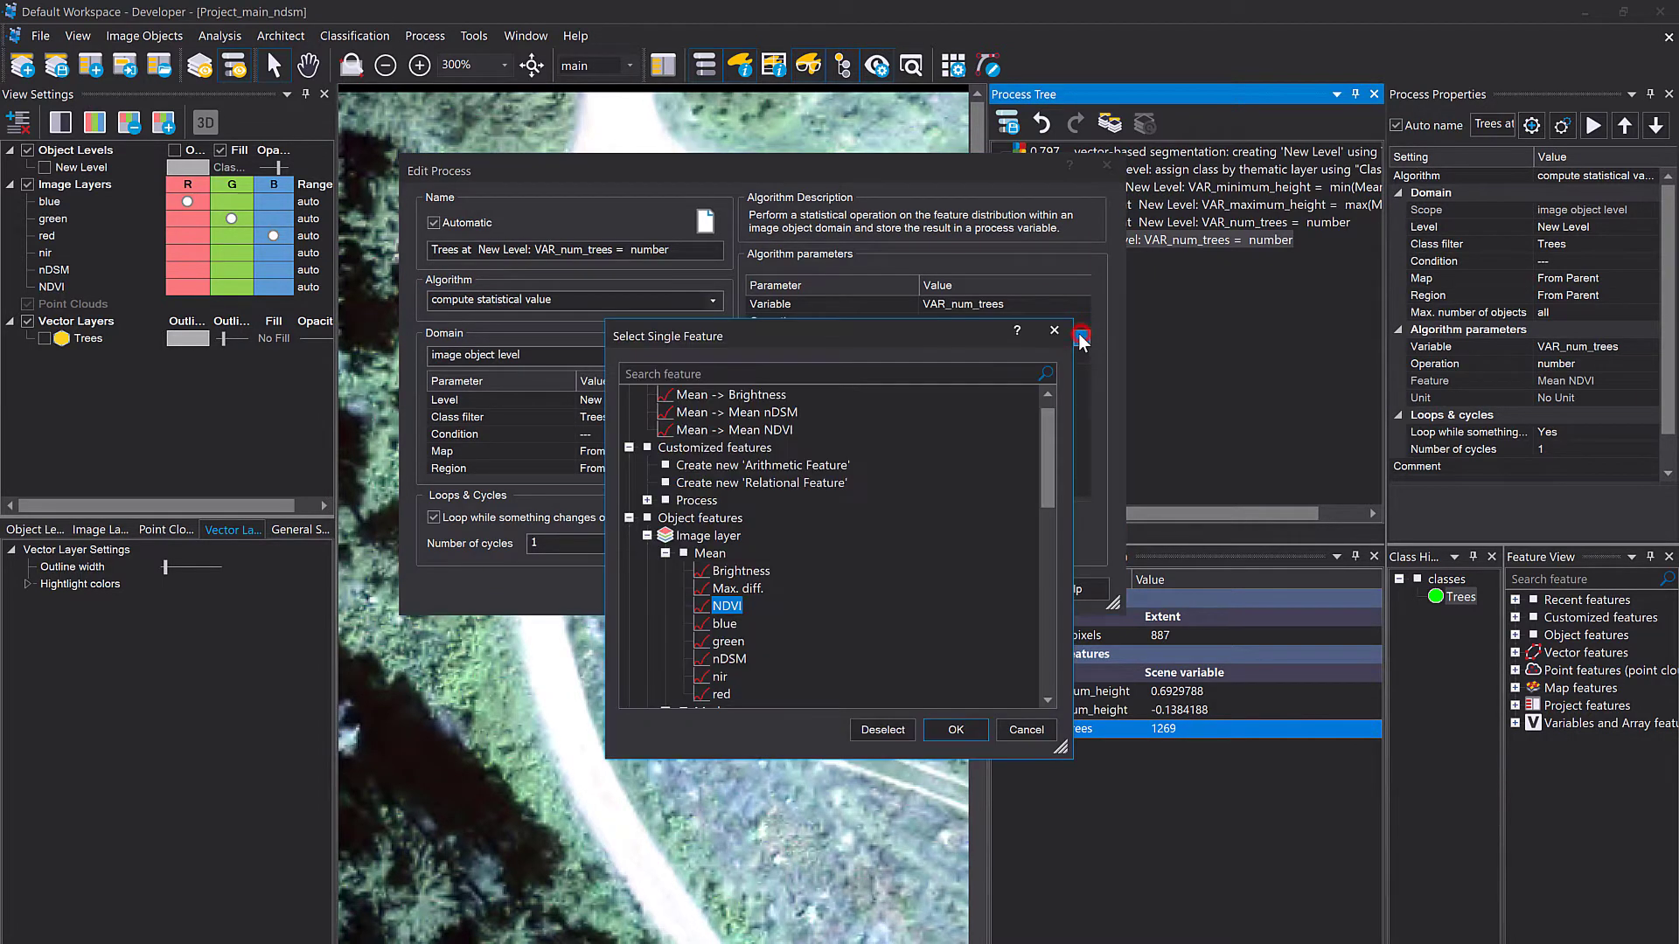
double_click(726, 659)
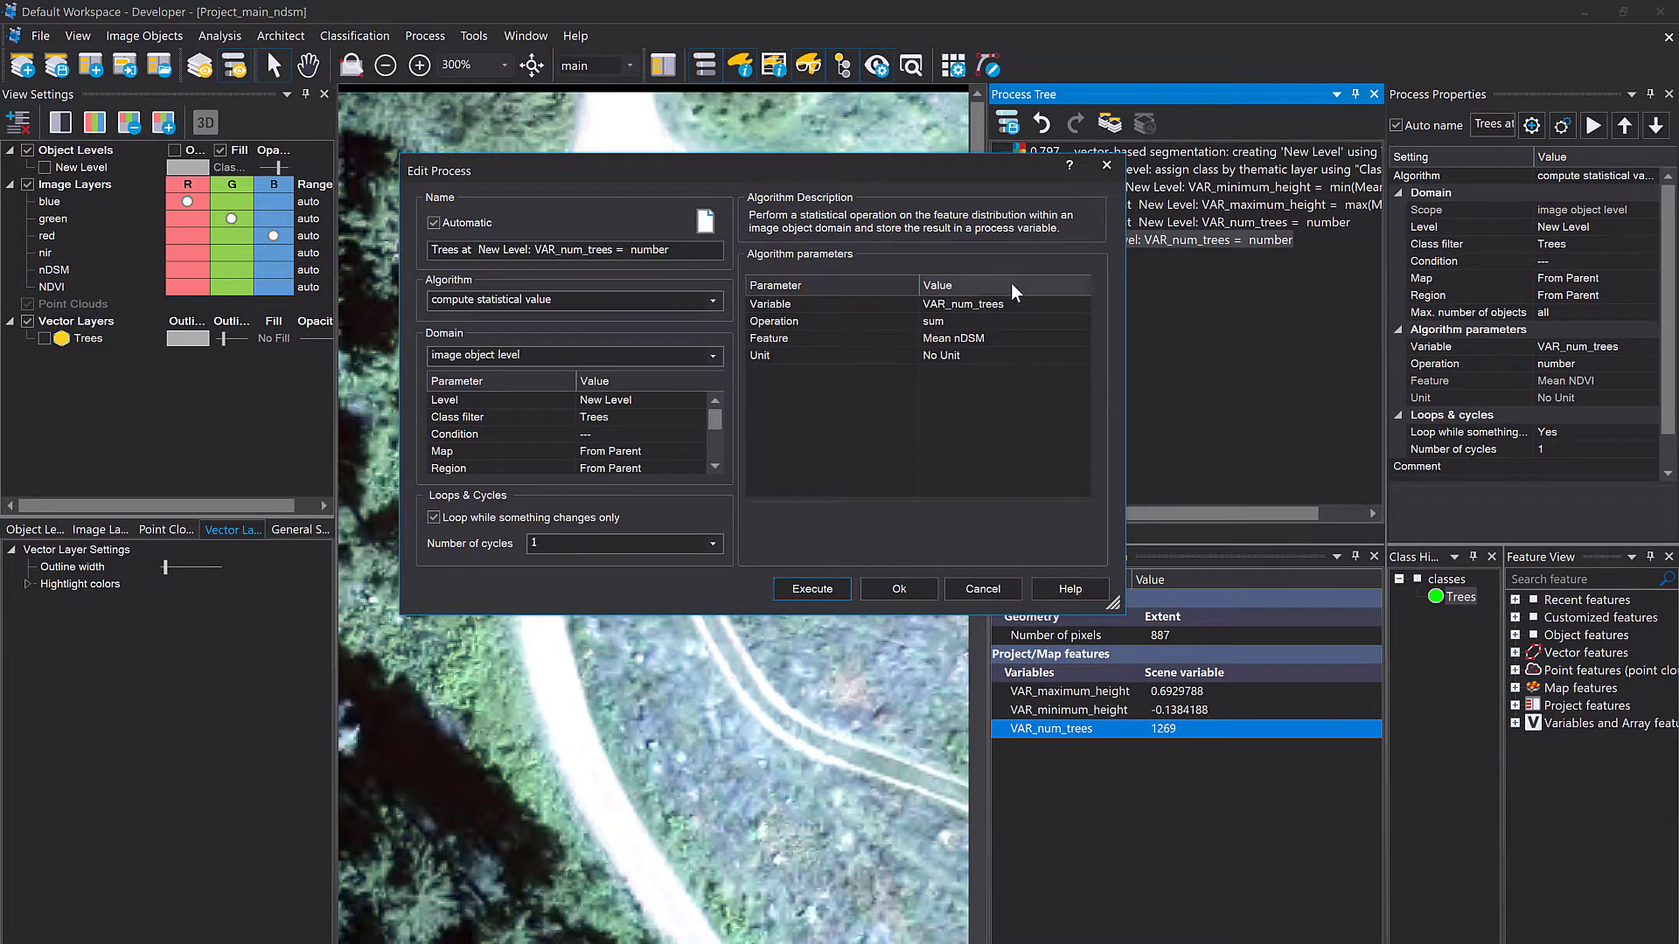
Step: Store the sum in a new variable named VAR_sum_height and execute the process
click(1012, 307)
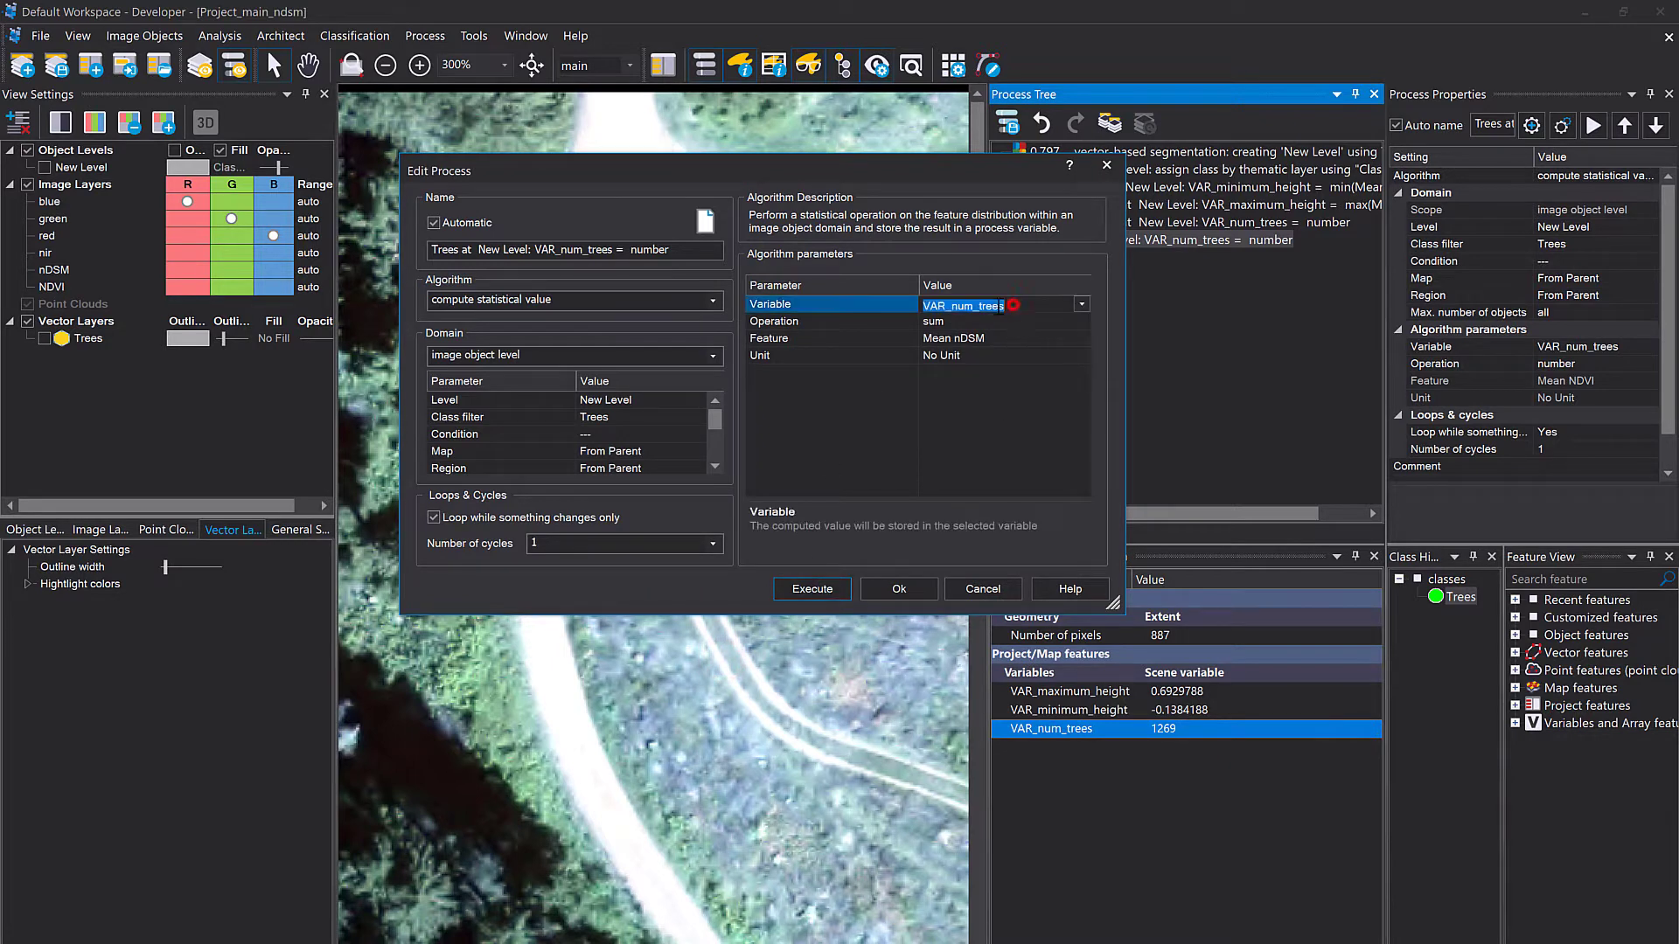
drag(951, 307, 975, 307)
text(sum)
key(Delete)
key(Delete)
key(Delete)
key(Delete)
text(height)
click(829, 591)
click(838, 480)
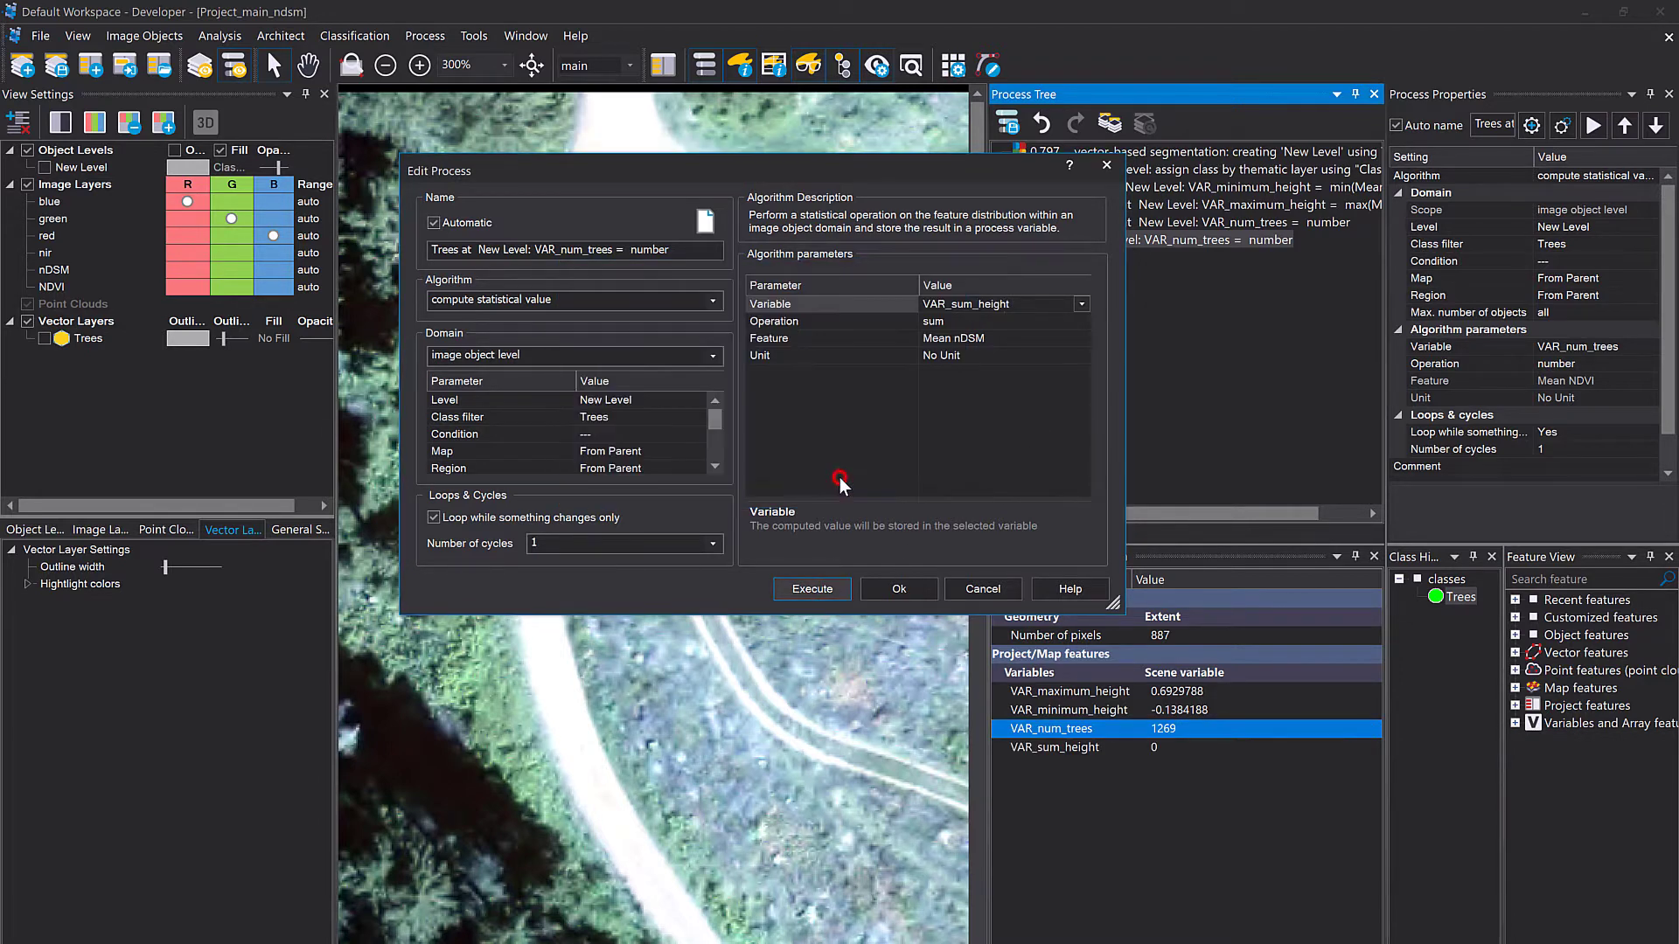
click(823, 589)
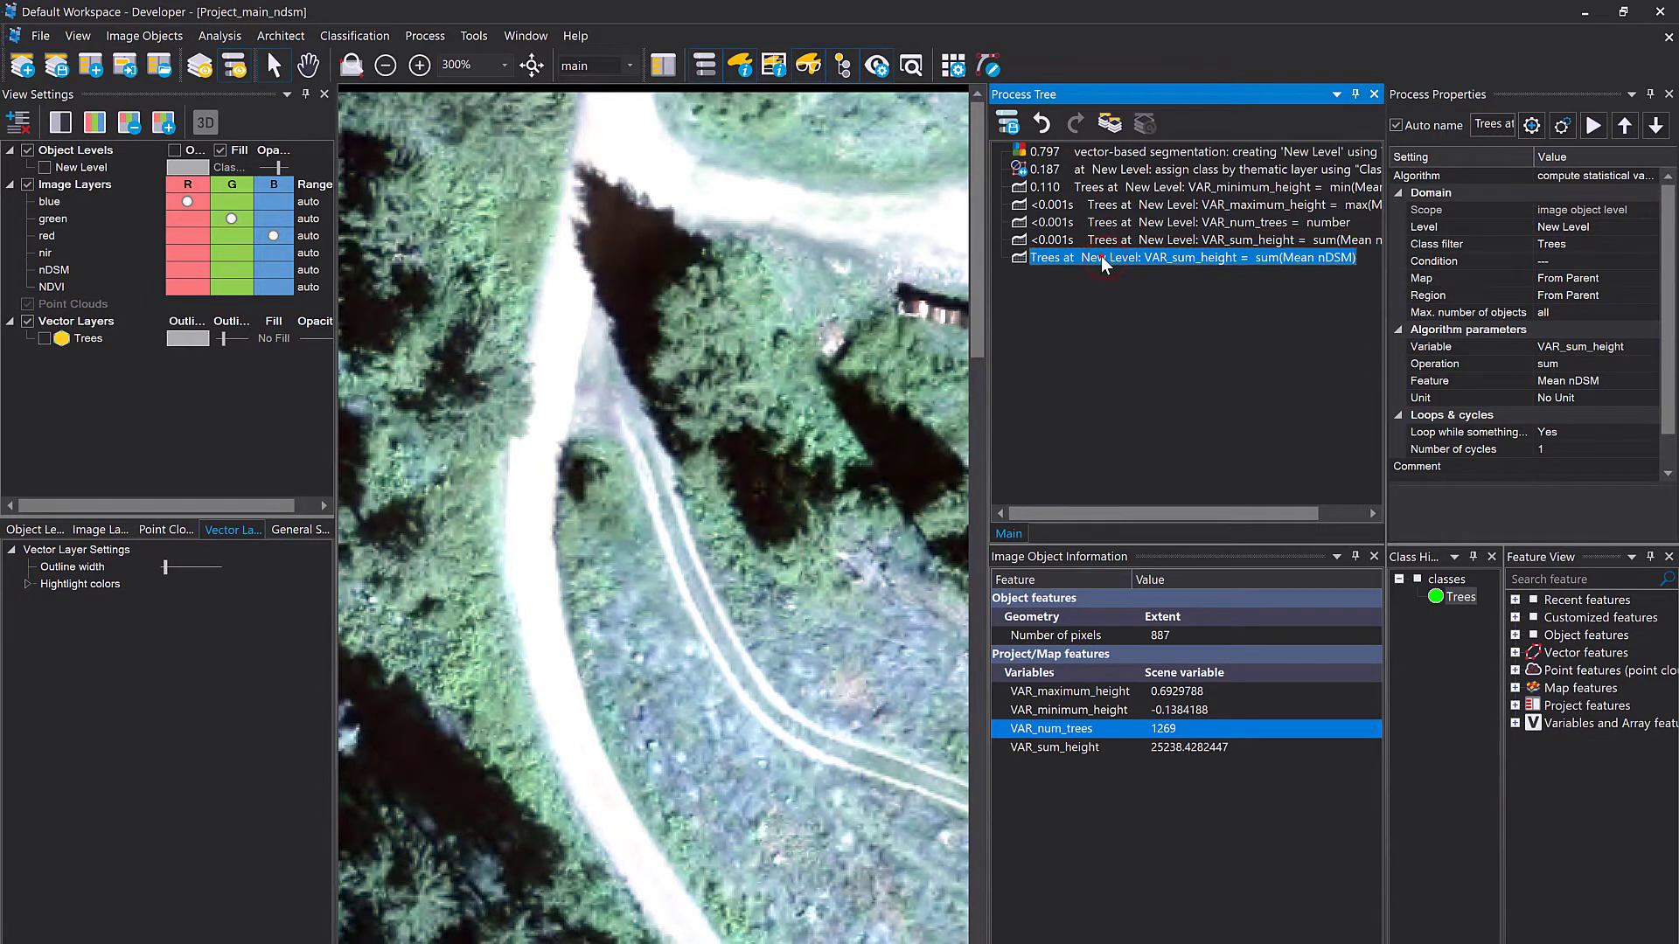
Step: Set the statistical operation of the duplicated VAR_sum_height process to quantile
double_click(1100, 256)
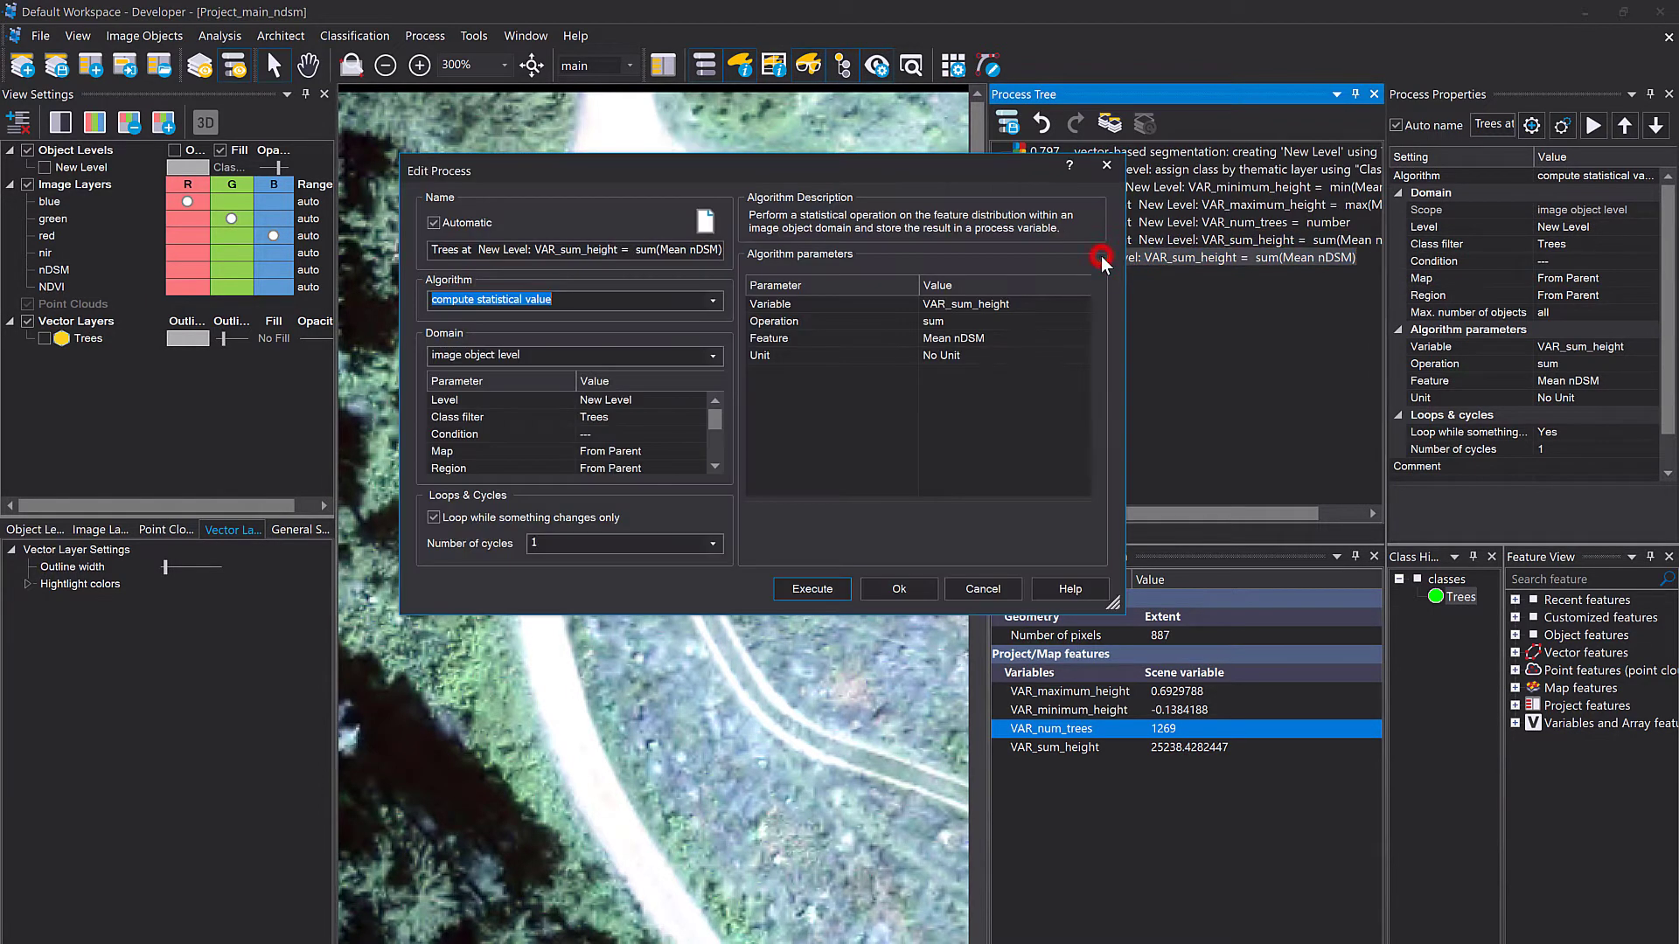
click(1080, 329)
click(1080, 330)
click(1075, 329)
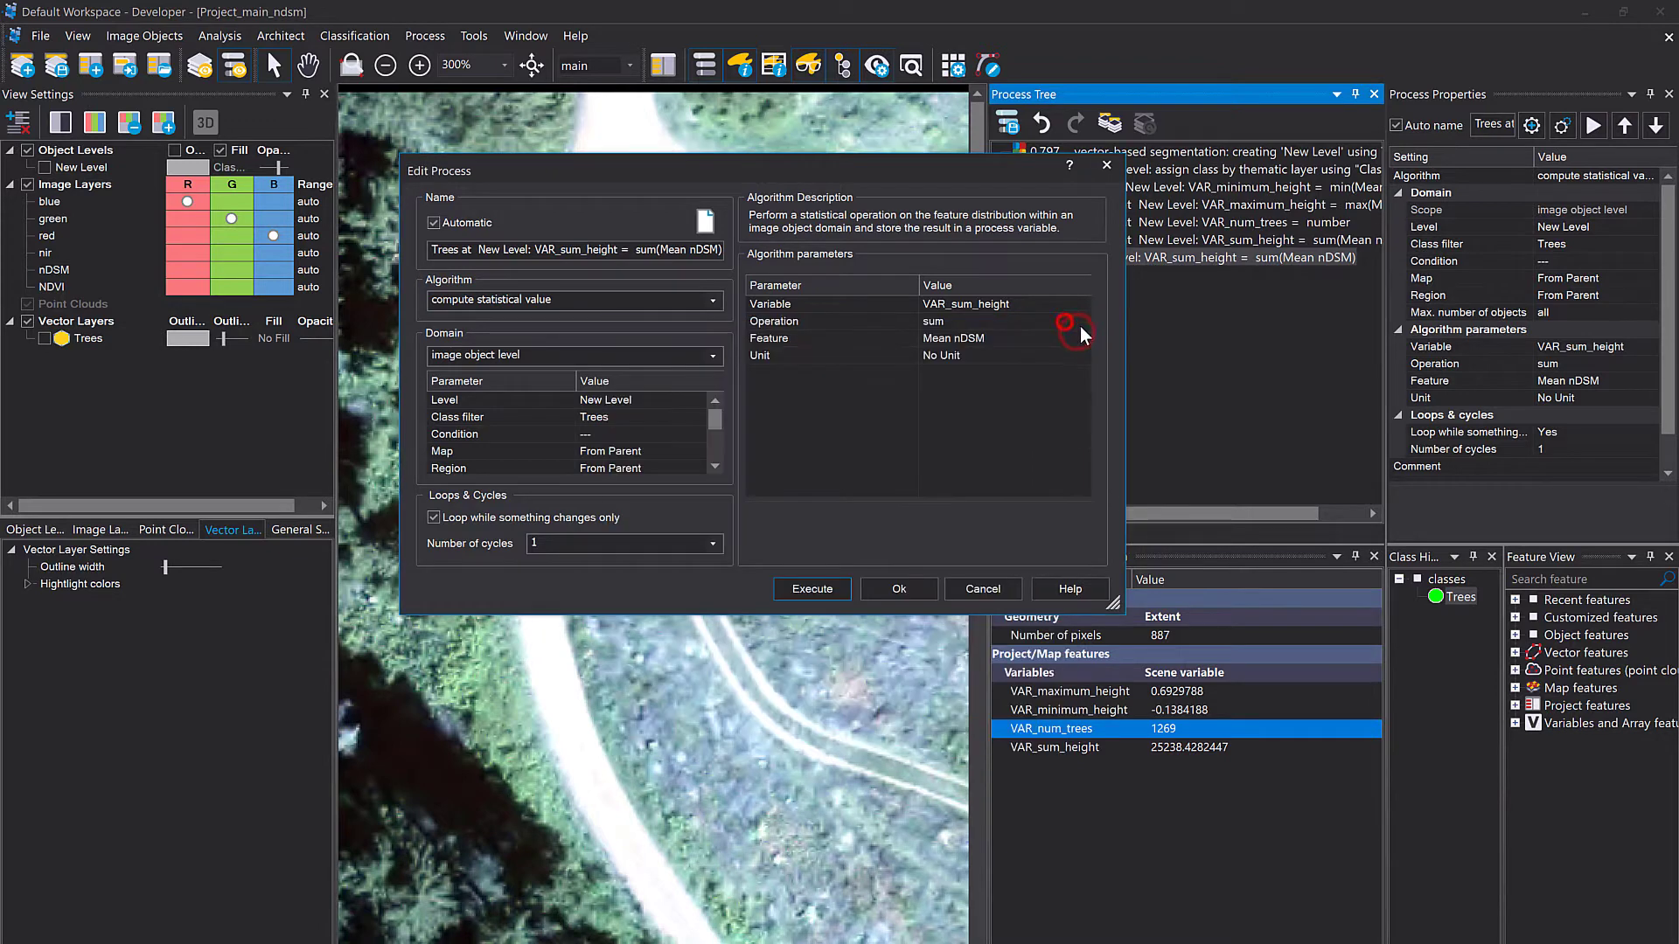
click(1081, 328)
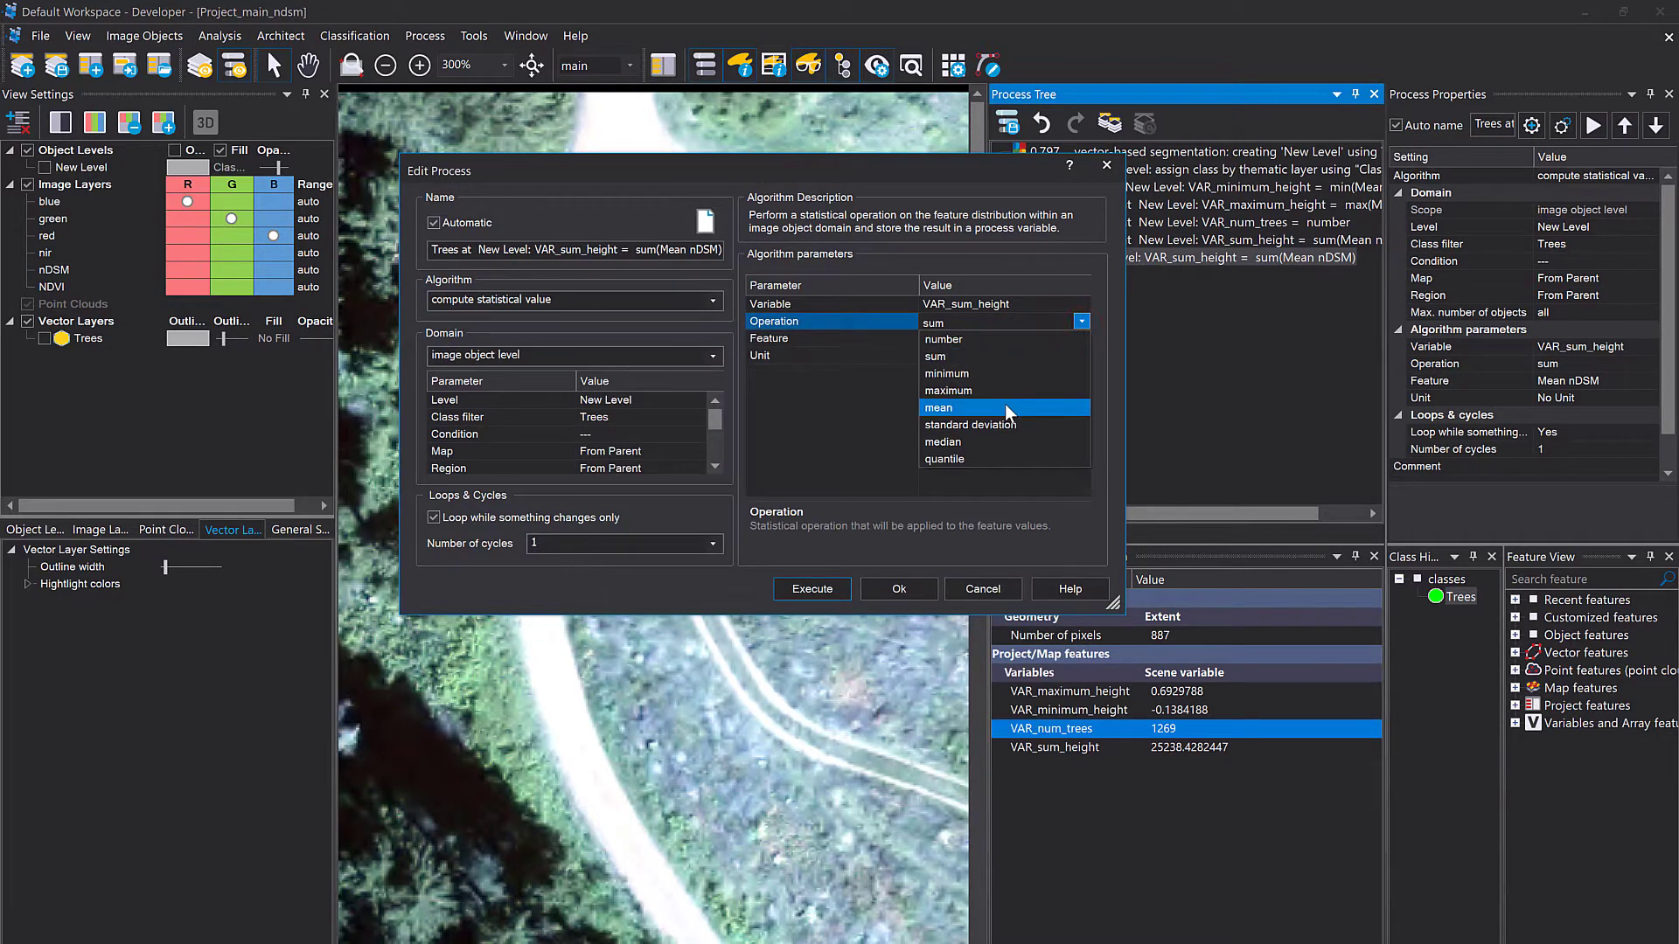
click(990, 460)
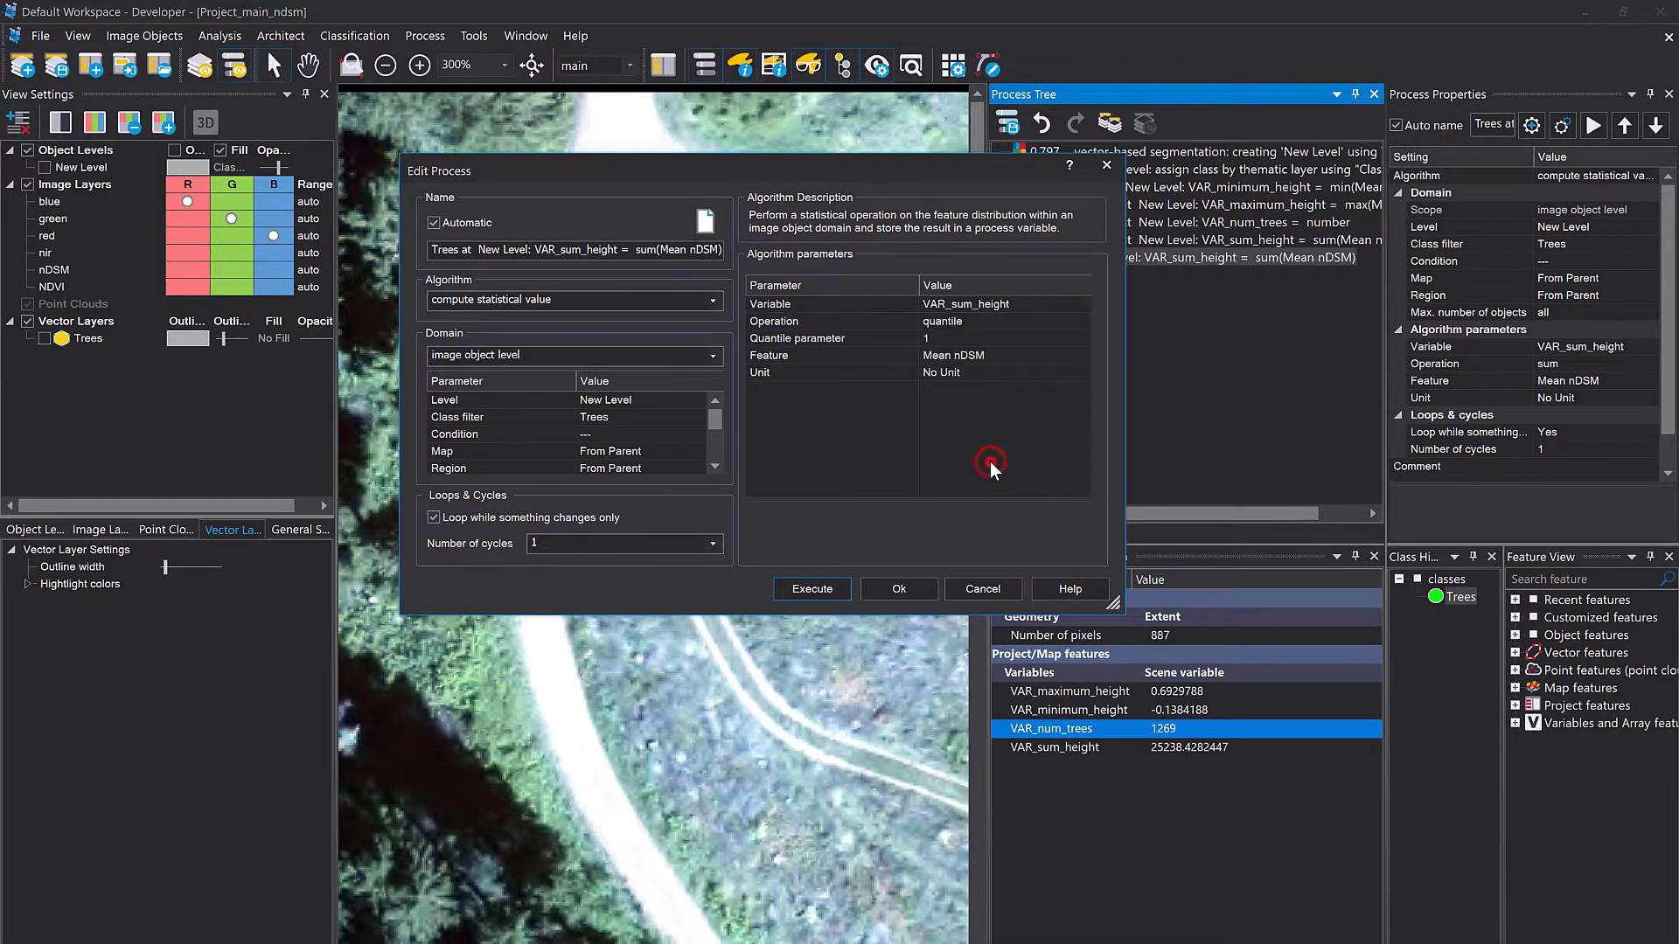
Step: Set the quantile parameter to 5
click(954, 336)
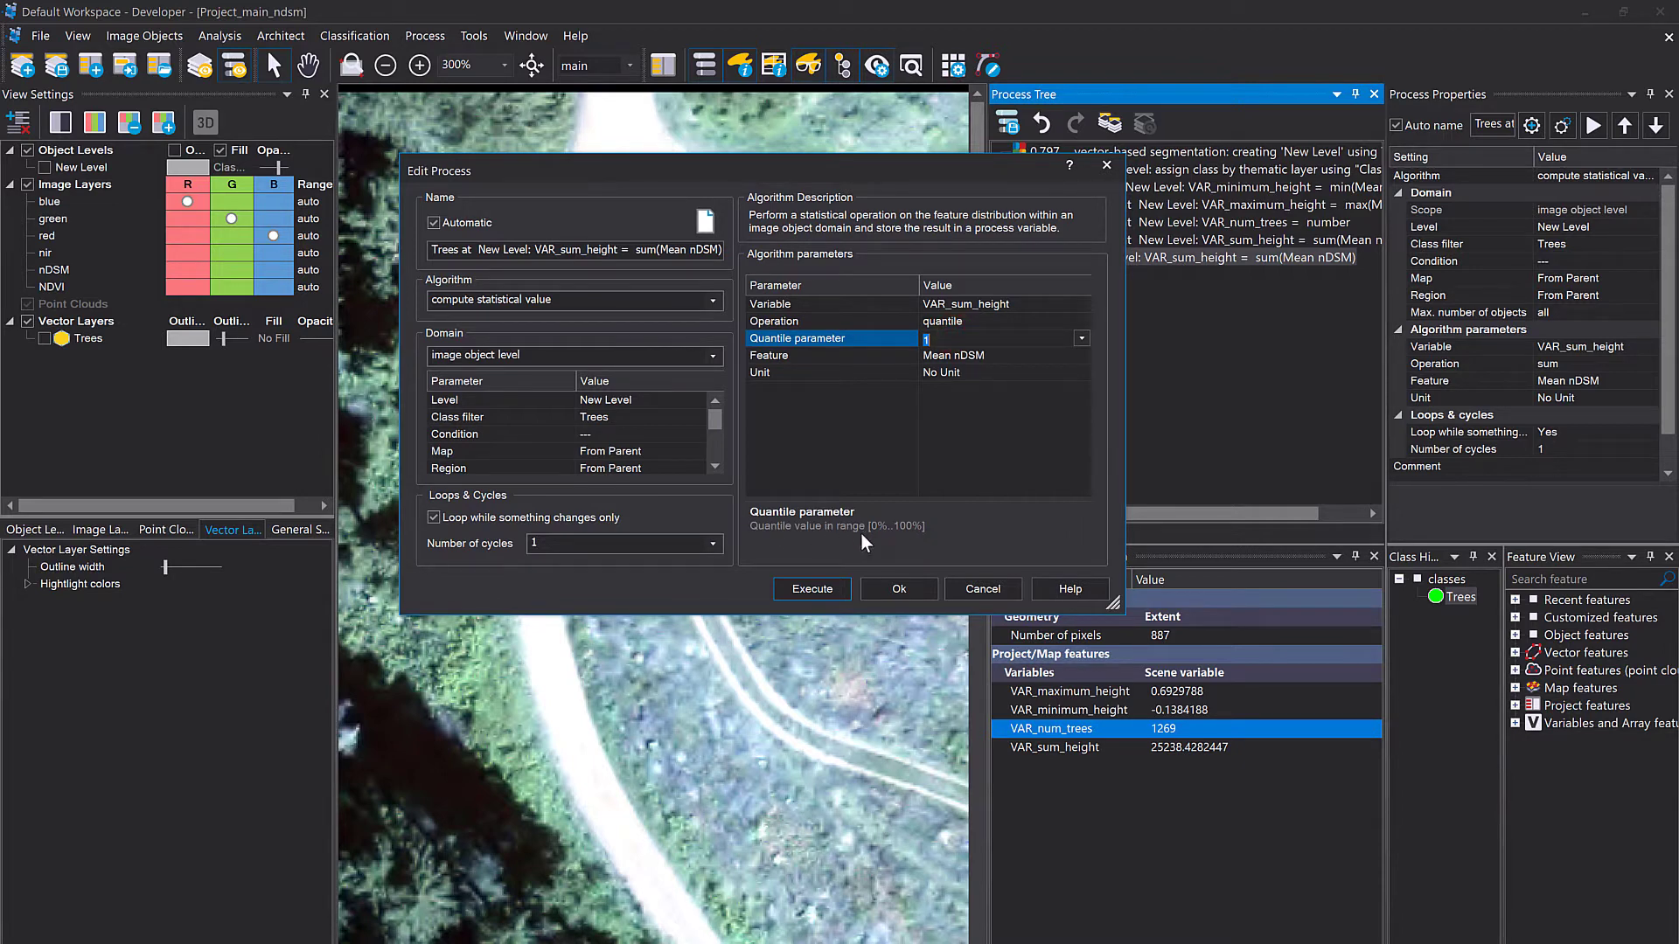
click(970, 341)
click(1035, 396)
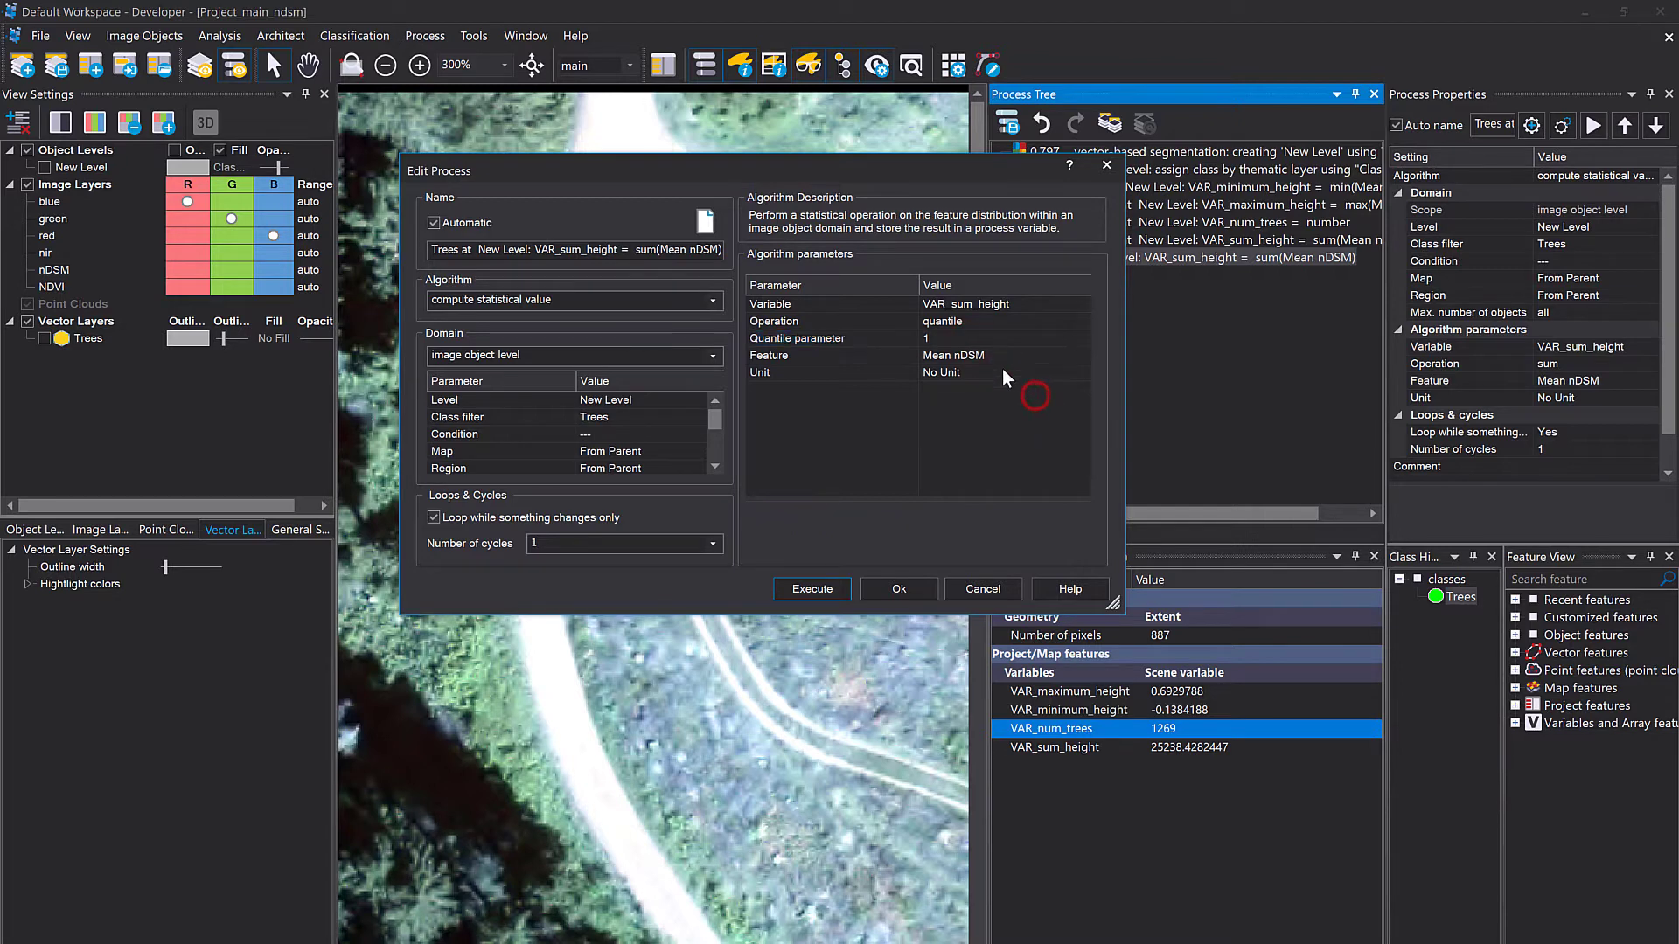
click(974, 338)
text(5)
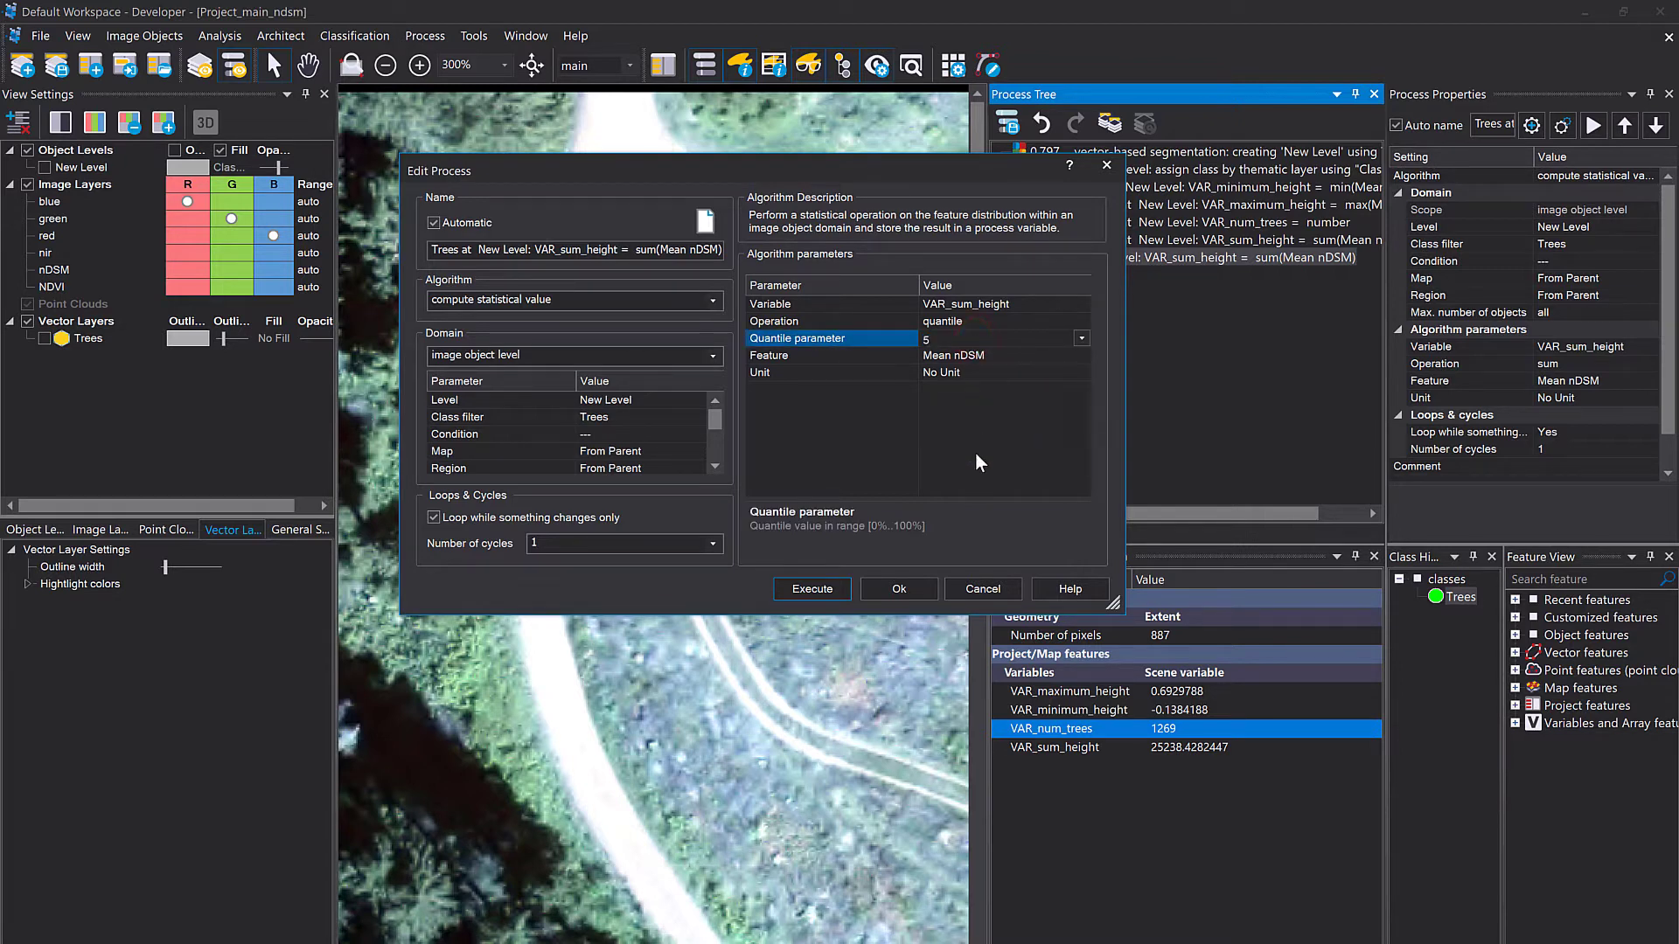
click(974, 453)
click(992, 358)
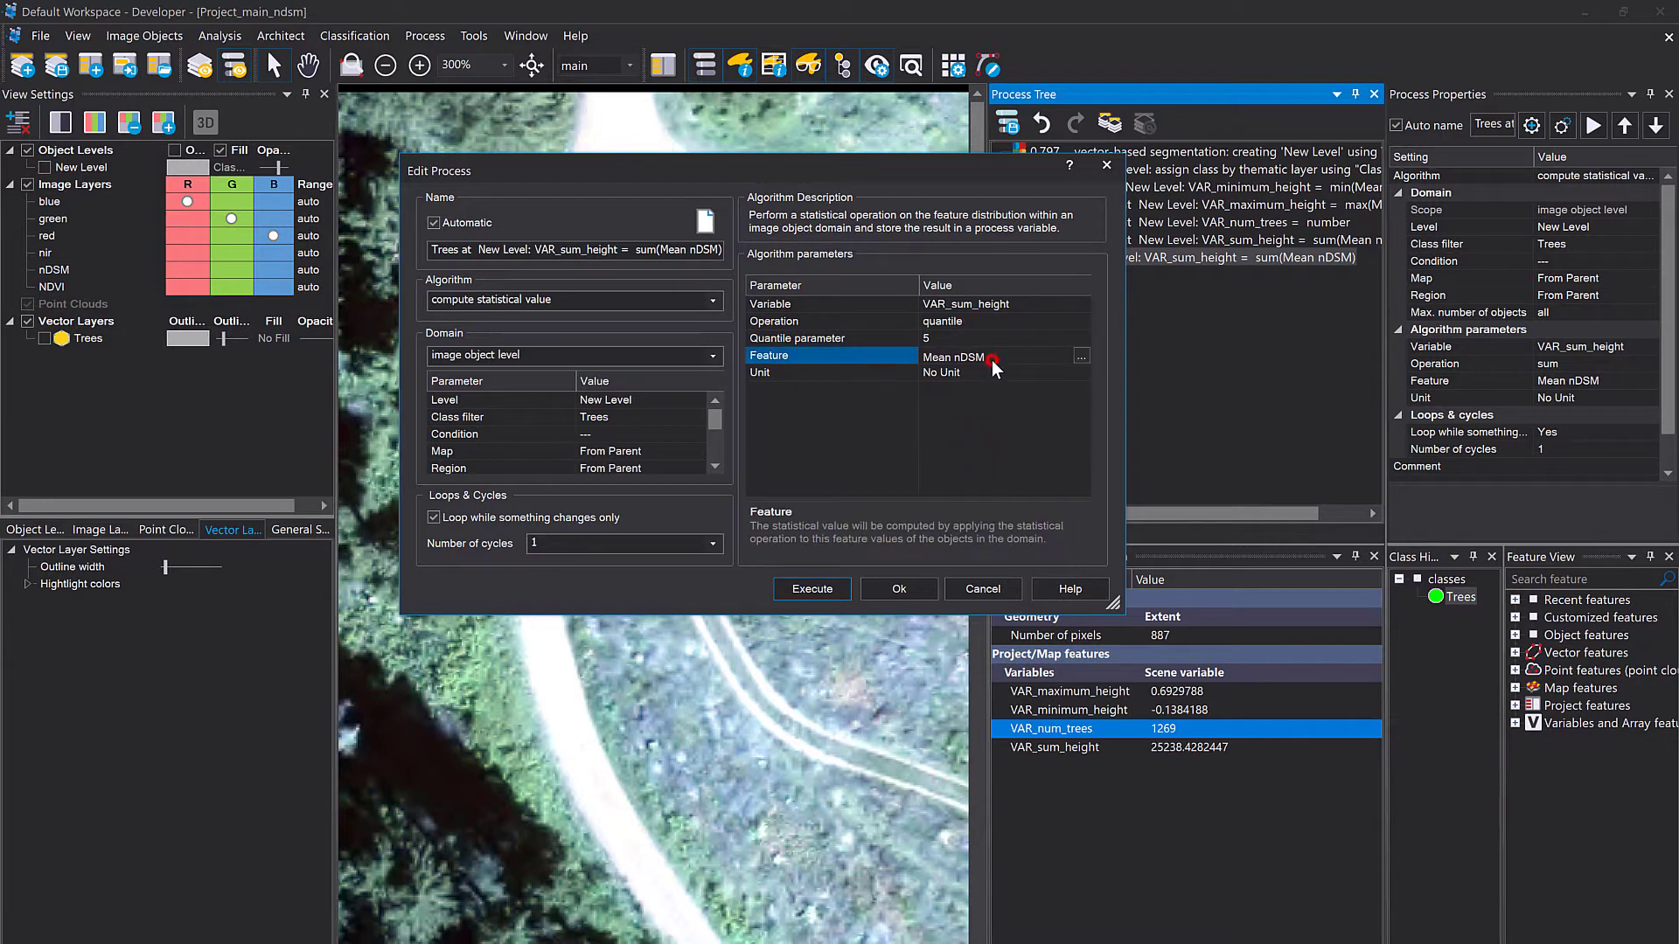
click(932, 408)
click(990, 367)
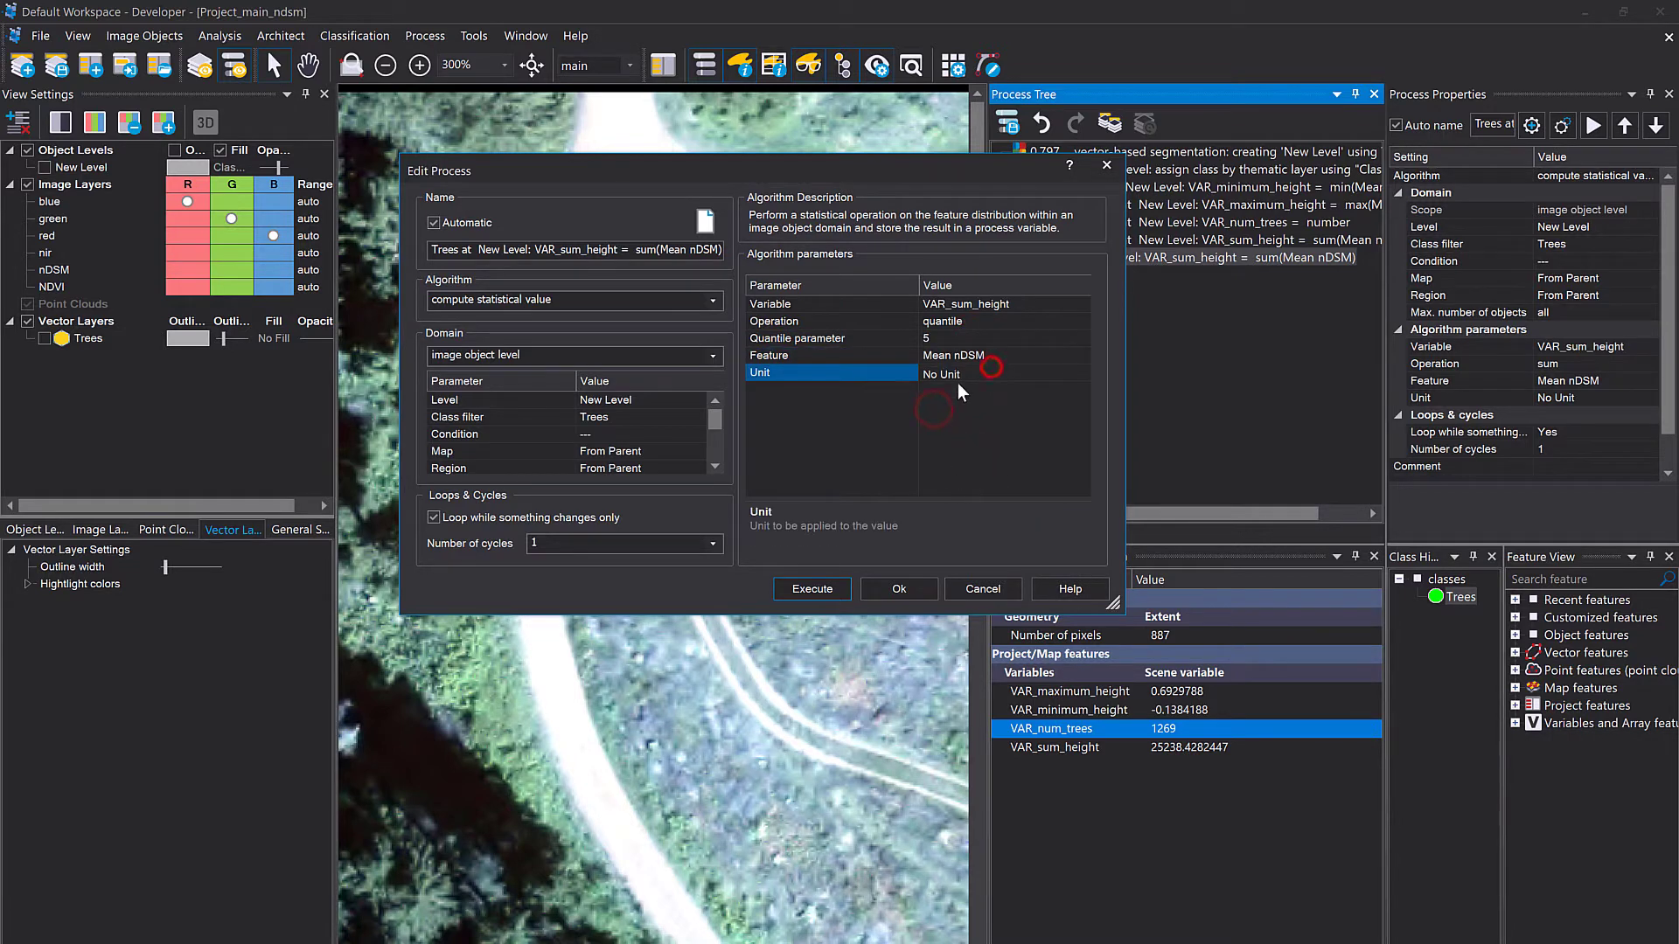
click(983, 389)
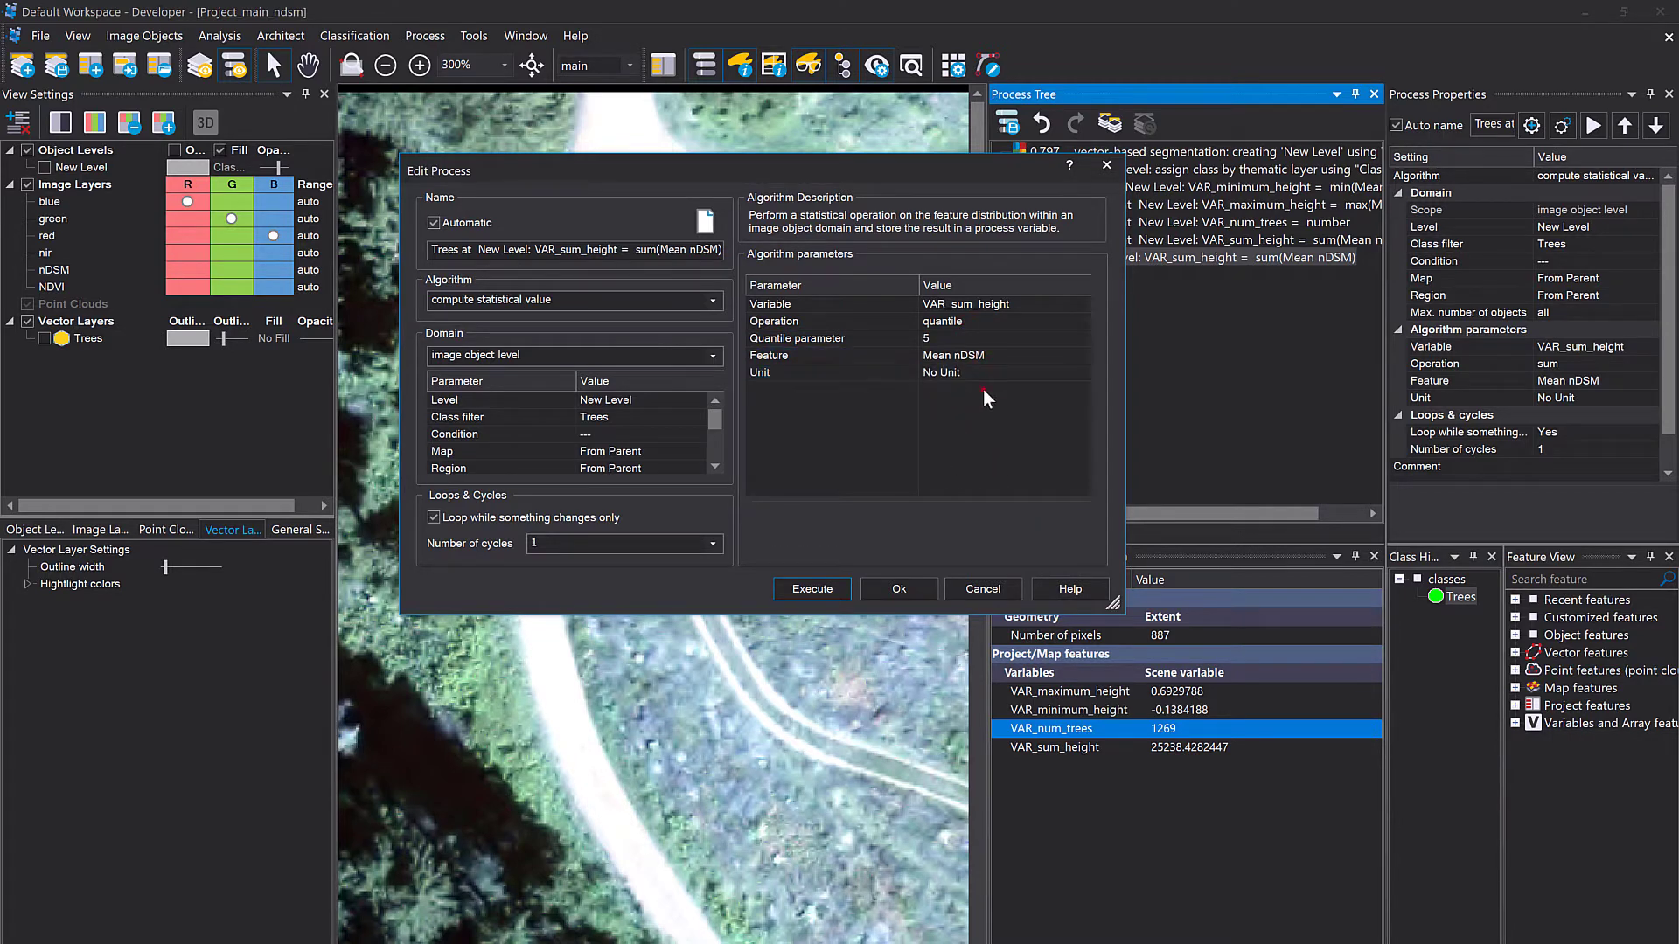
click(1088, 379)
click(1051, 414)
Step: Store the quantile in a new scene variable named VAR_quantile_5_height and execute the process
click(966, 305)
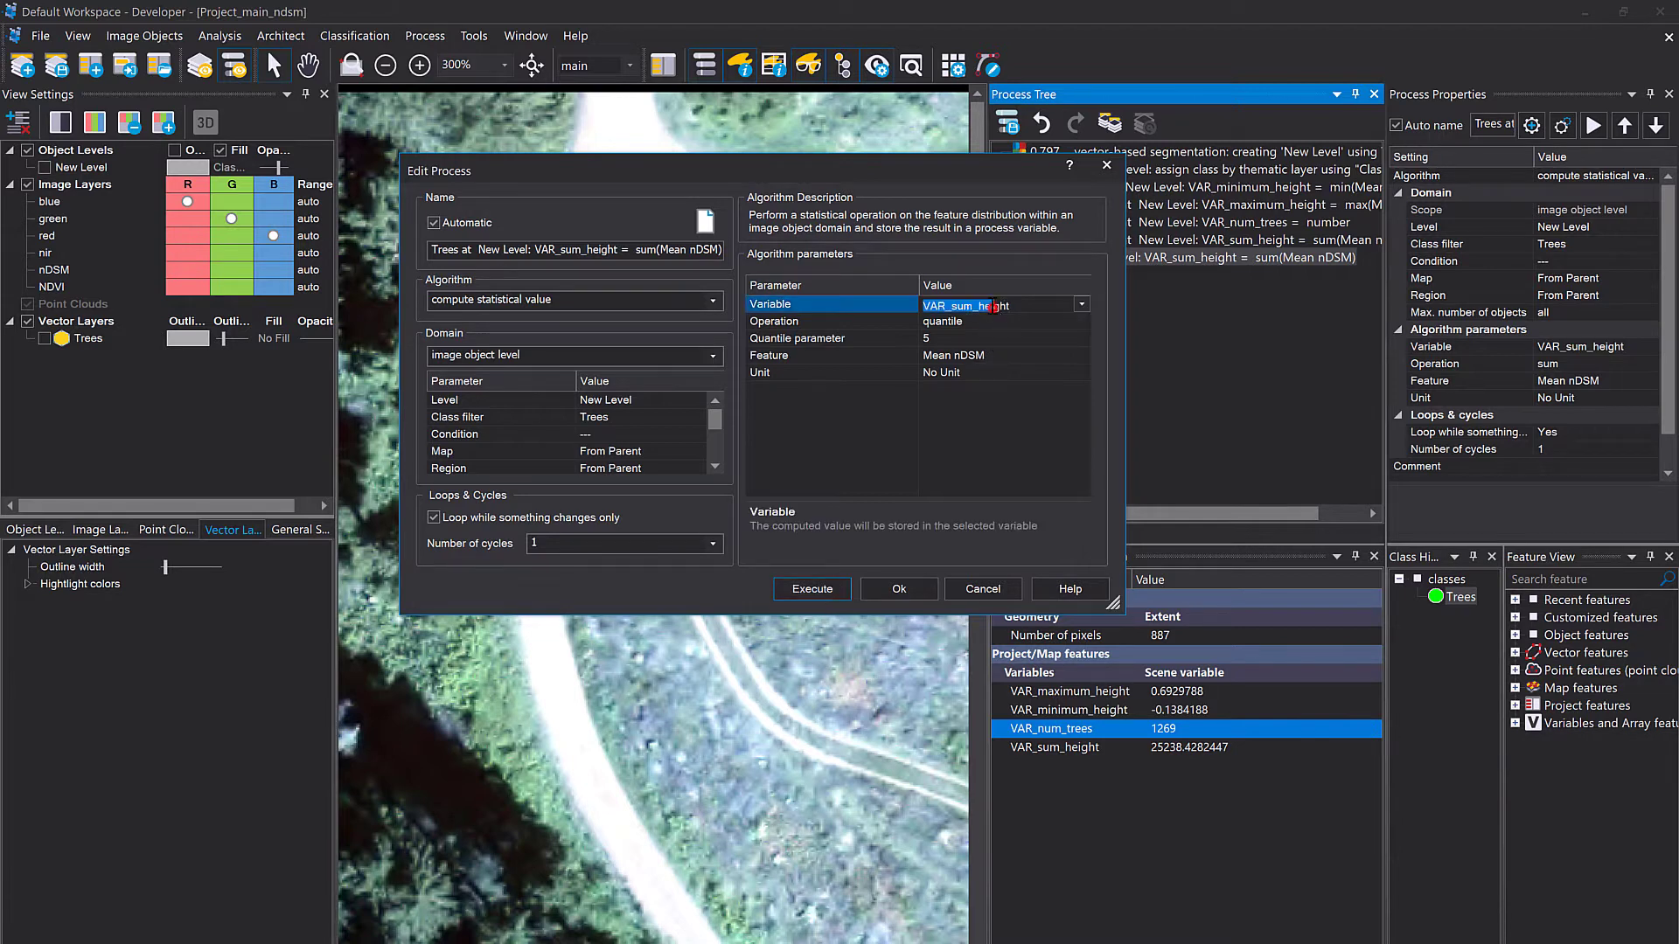
drag(966, 305, 954, 320)
text(quantile_5)
click(835, 581)
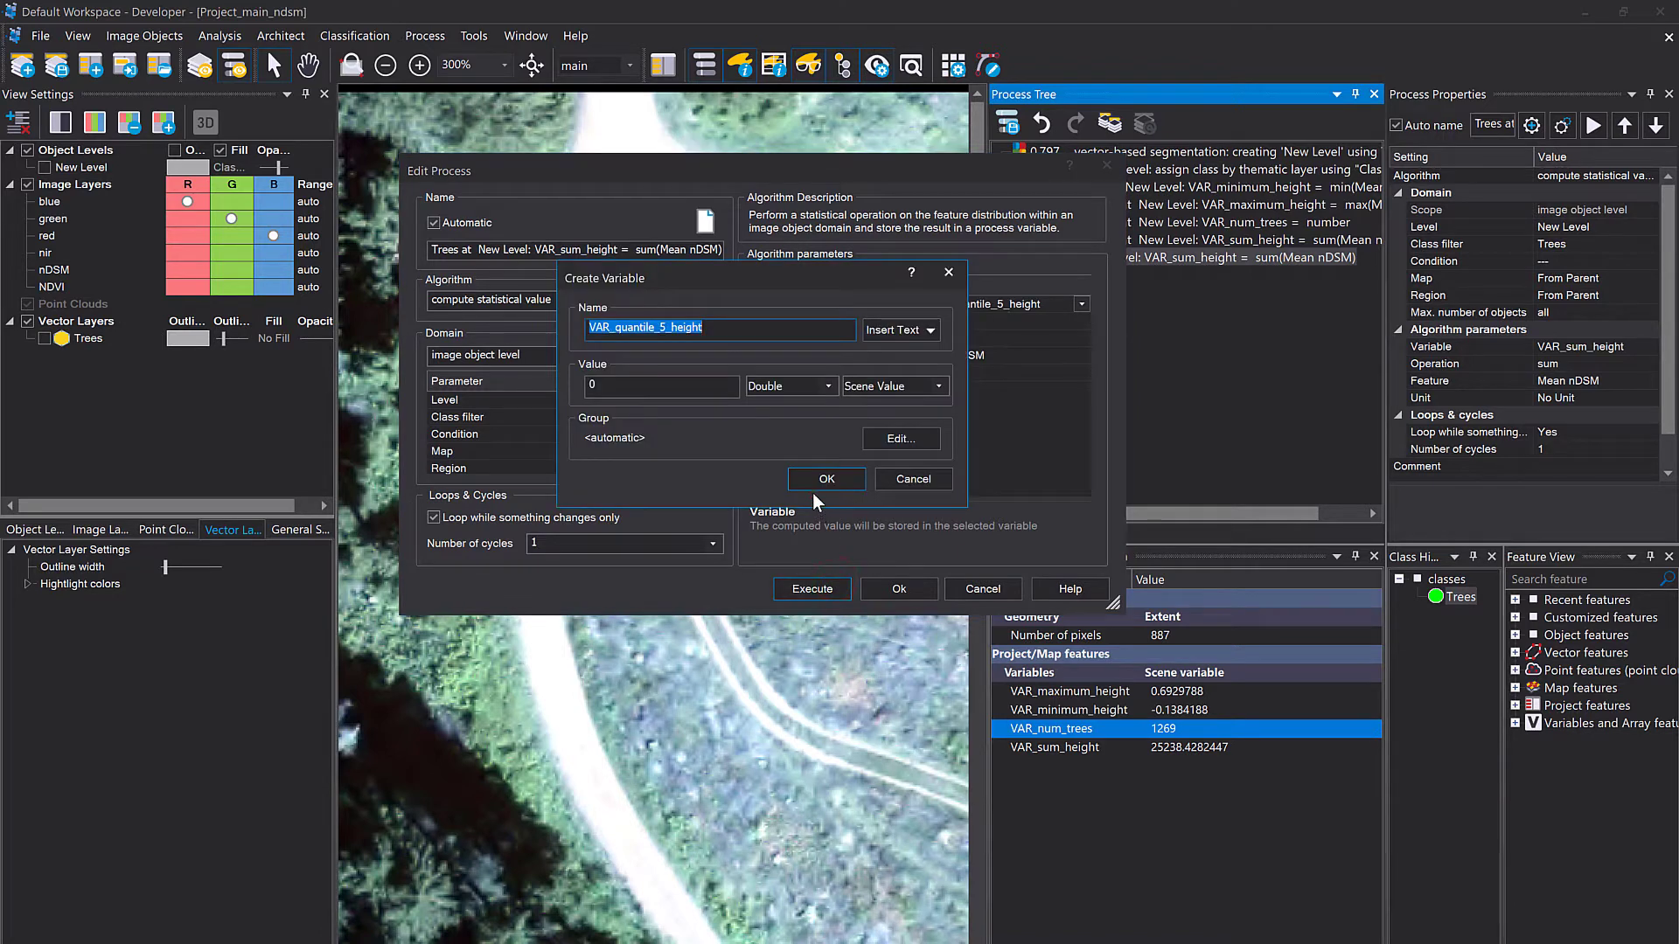
click(815, 480)
click(806, 588)
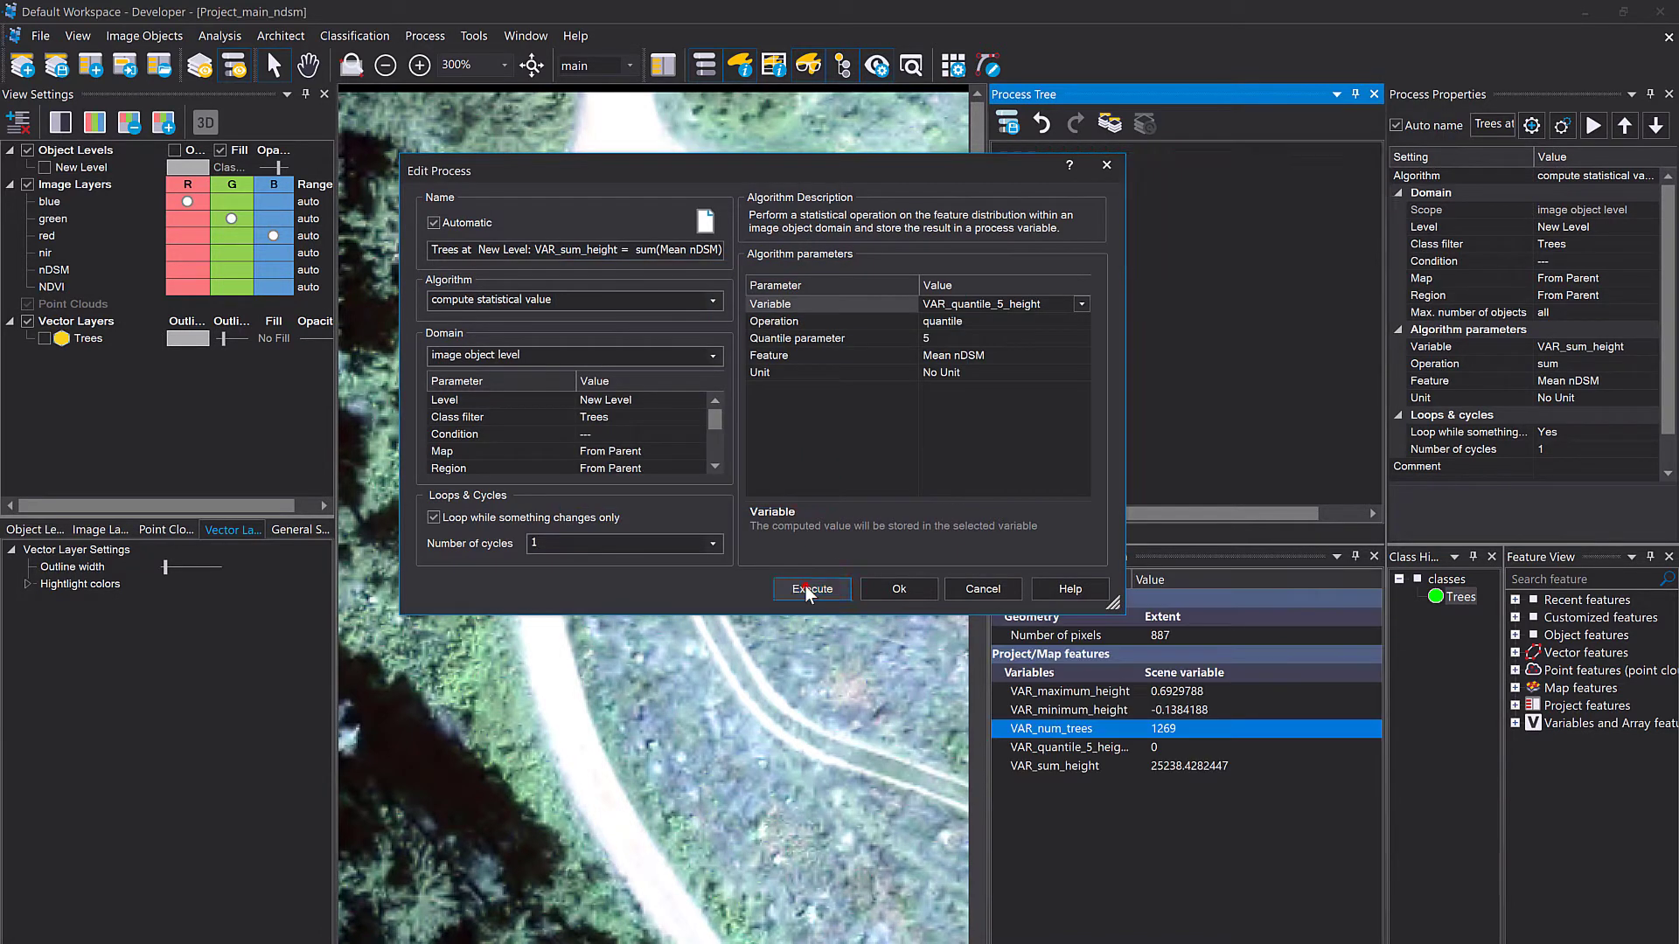
Step: Duplicate the VAR_quantile_5_height process and assign the copy a new double scene variable named VAR_mean_height
click(1120, 824)
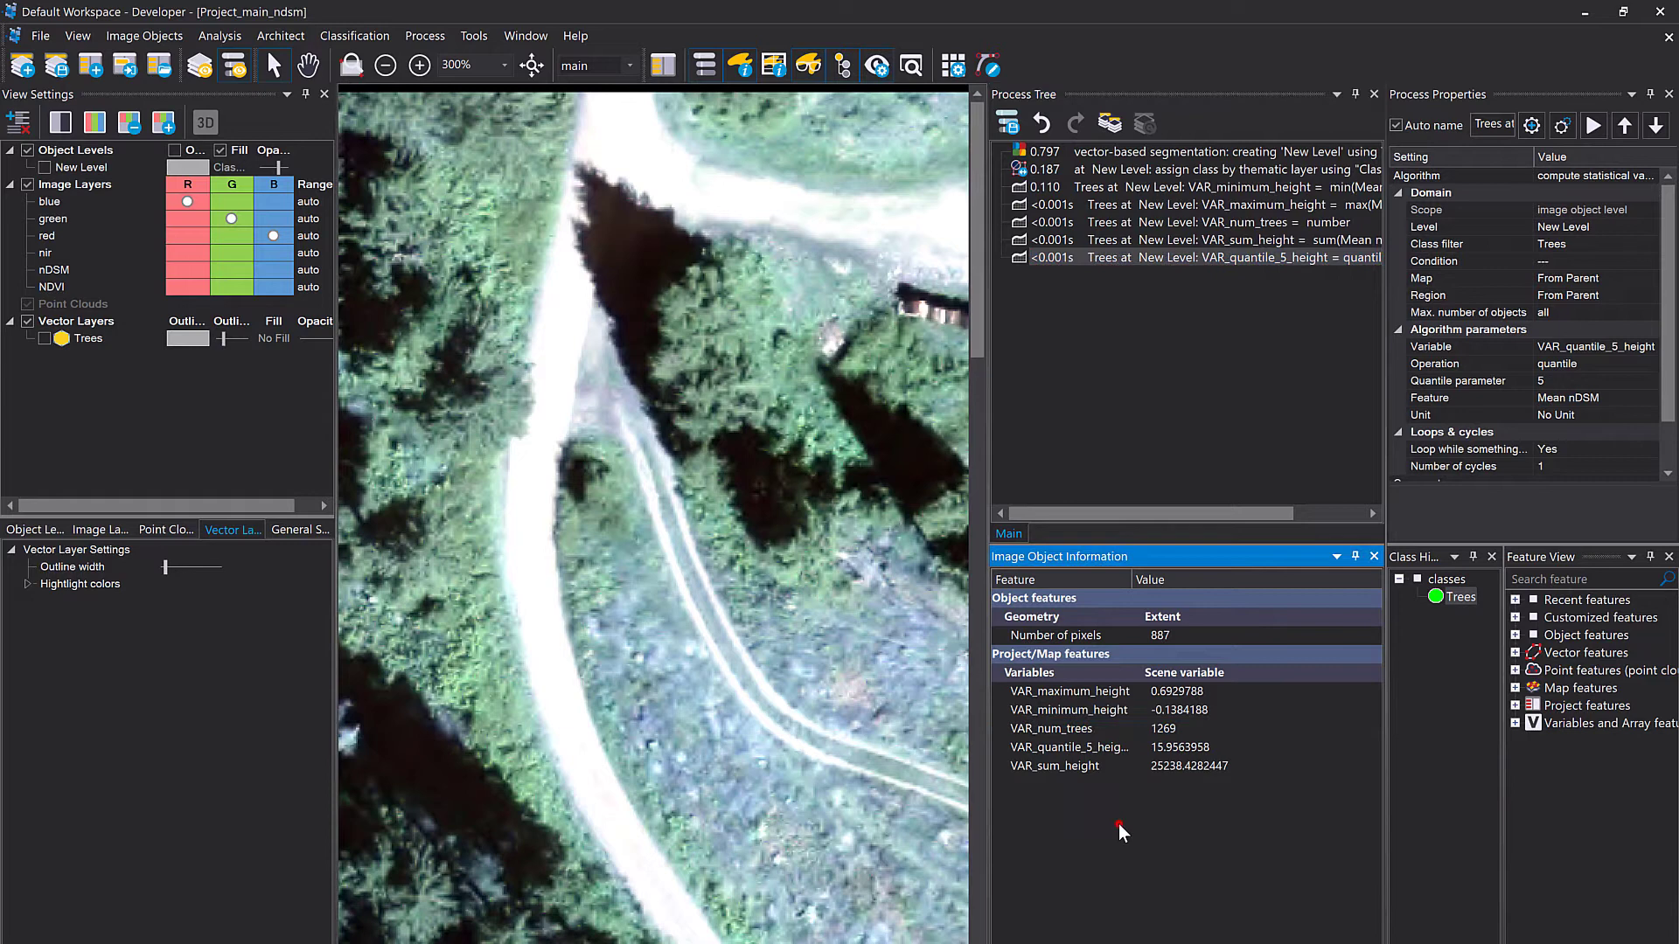
click(1131, 750)
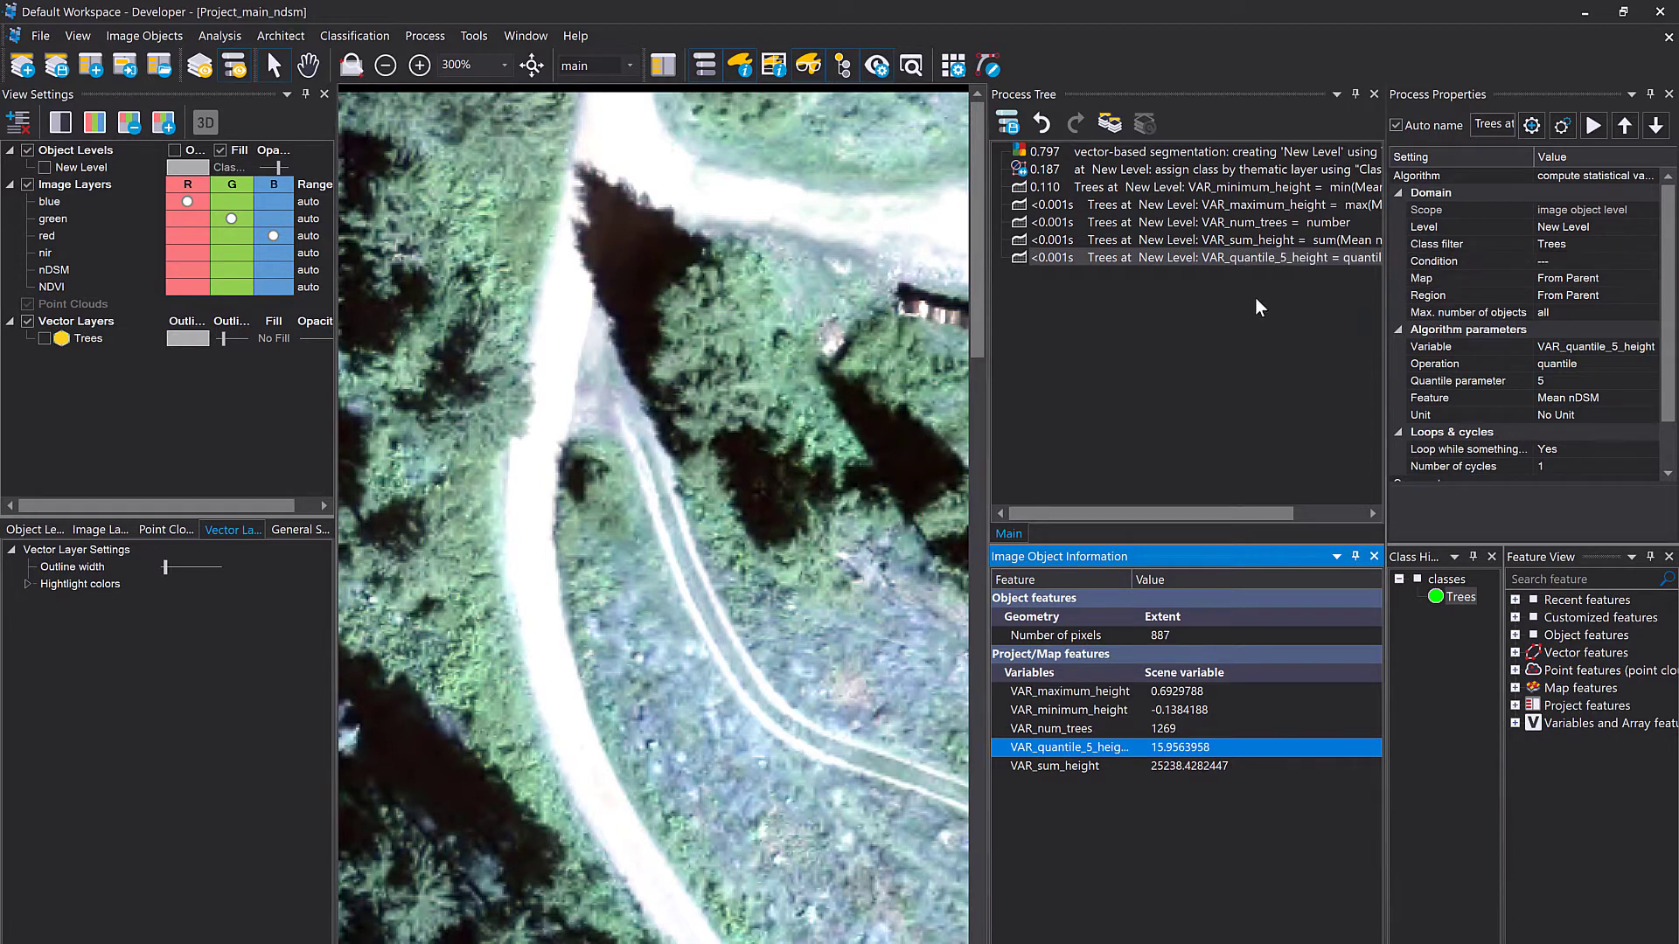
click(1193, 258)
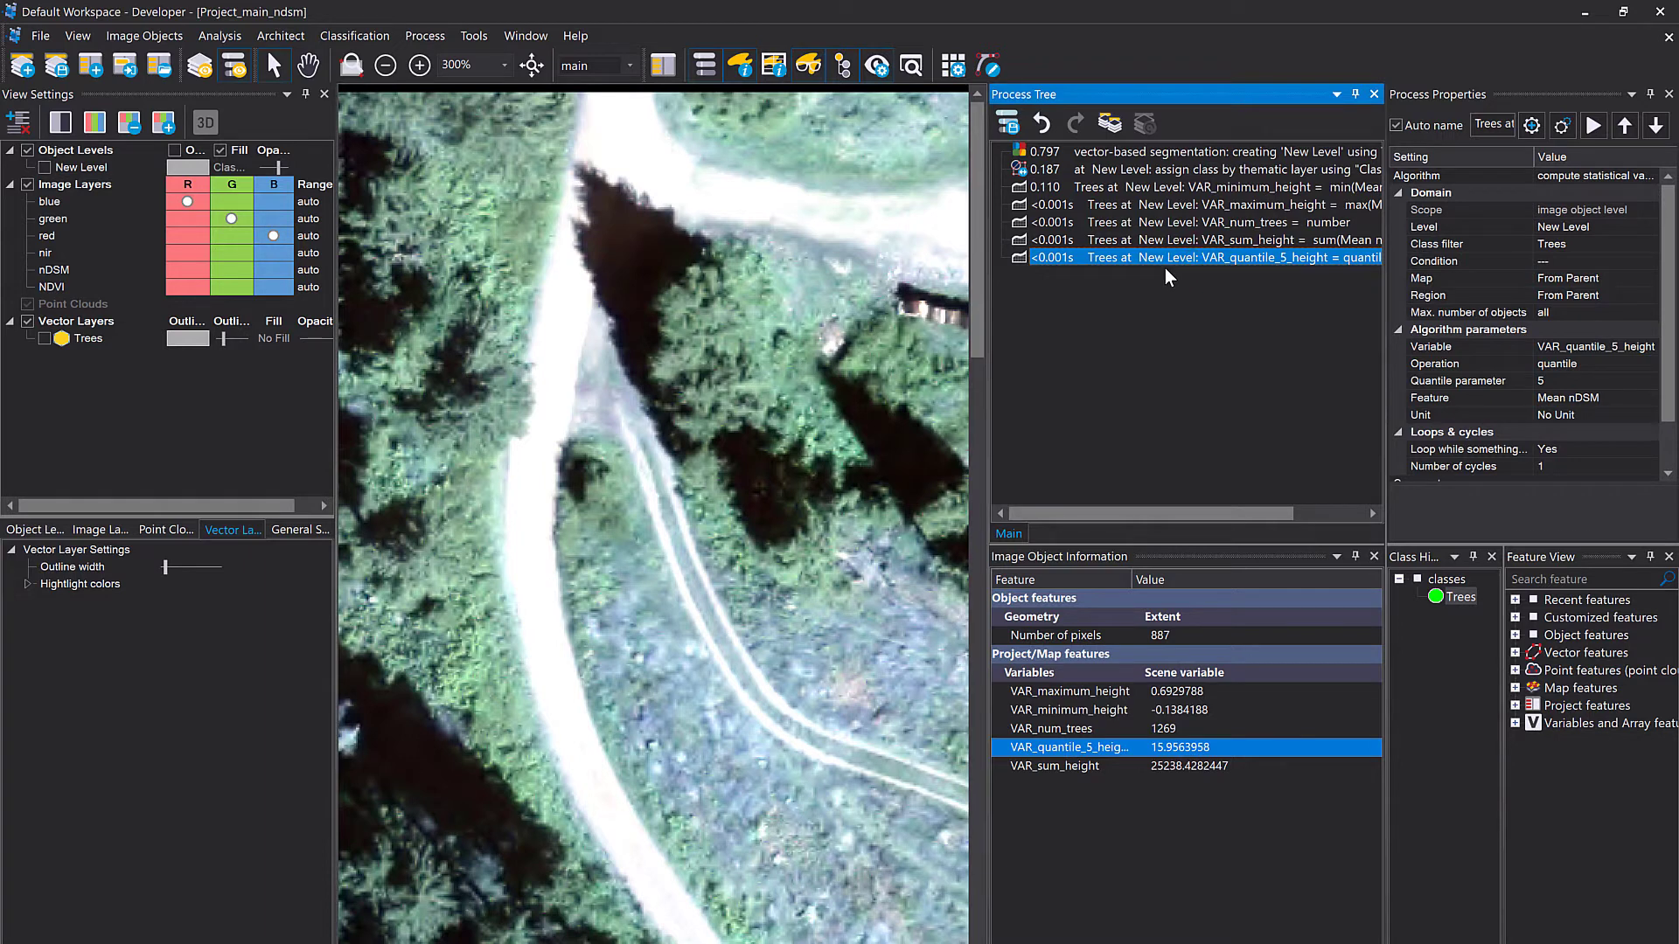
double_click(1165, 267)
click(990, 305)
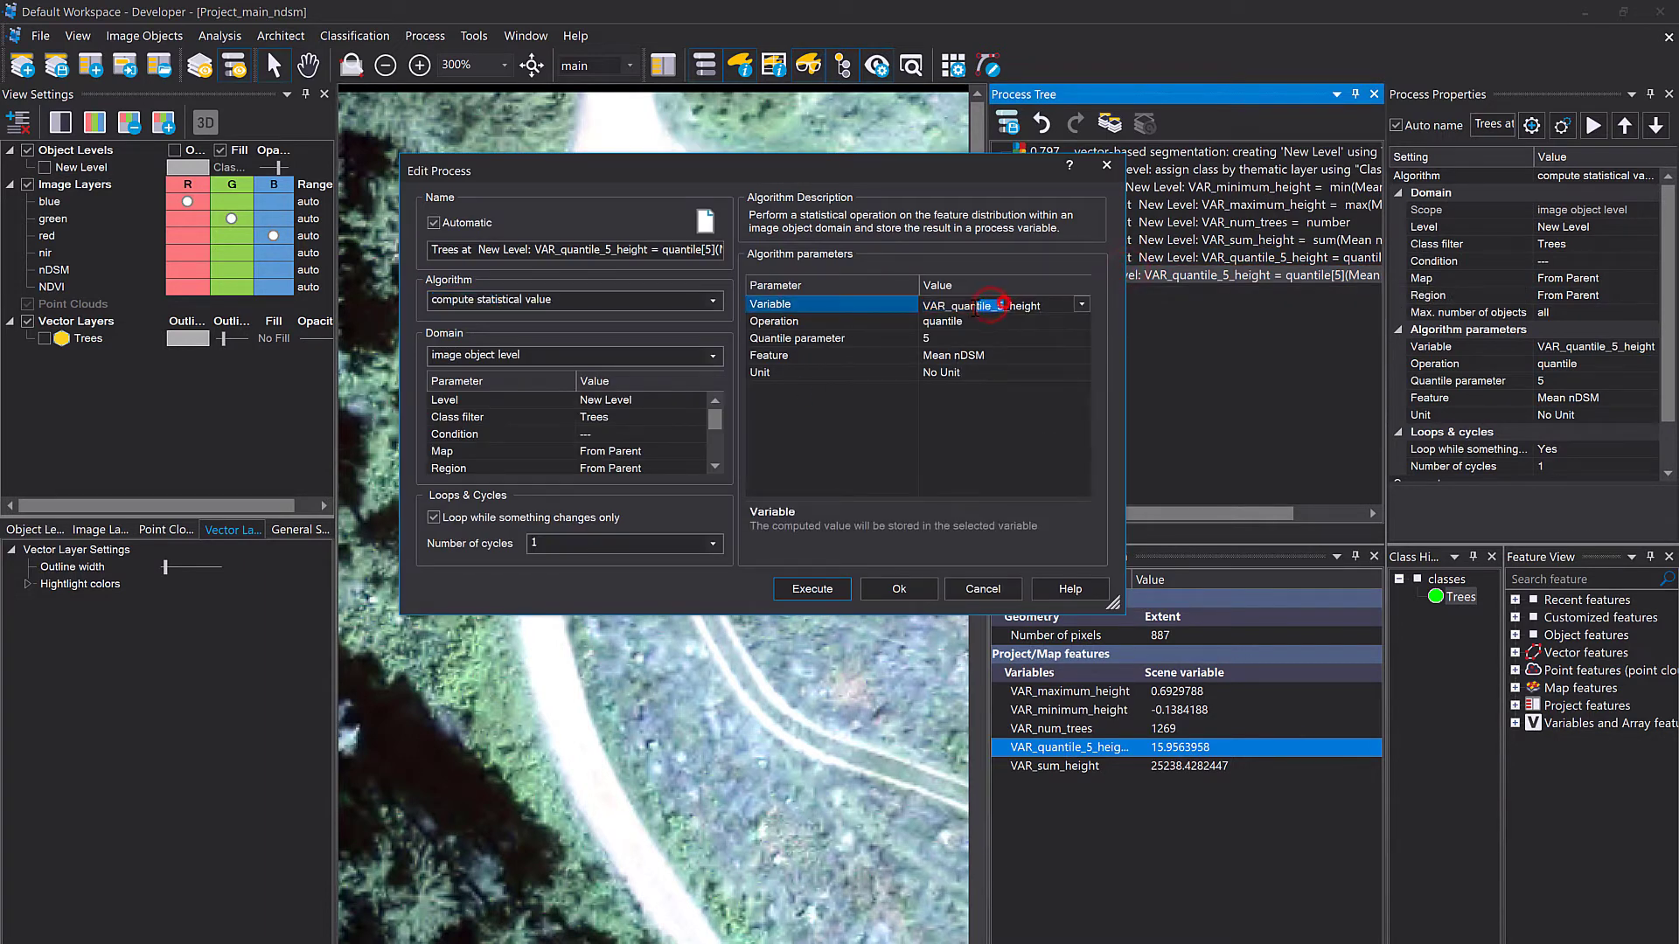
drag(1006, 305, 951, 305)
text(mean)
click(1004, 433)
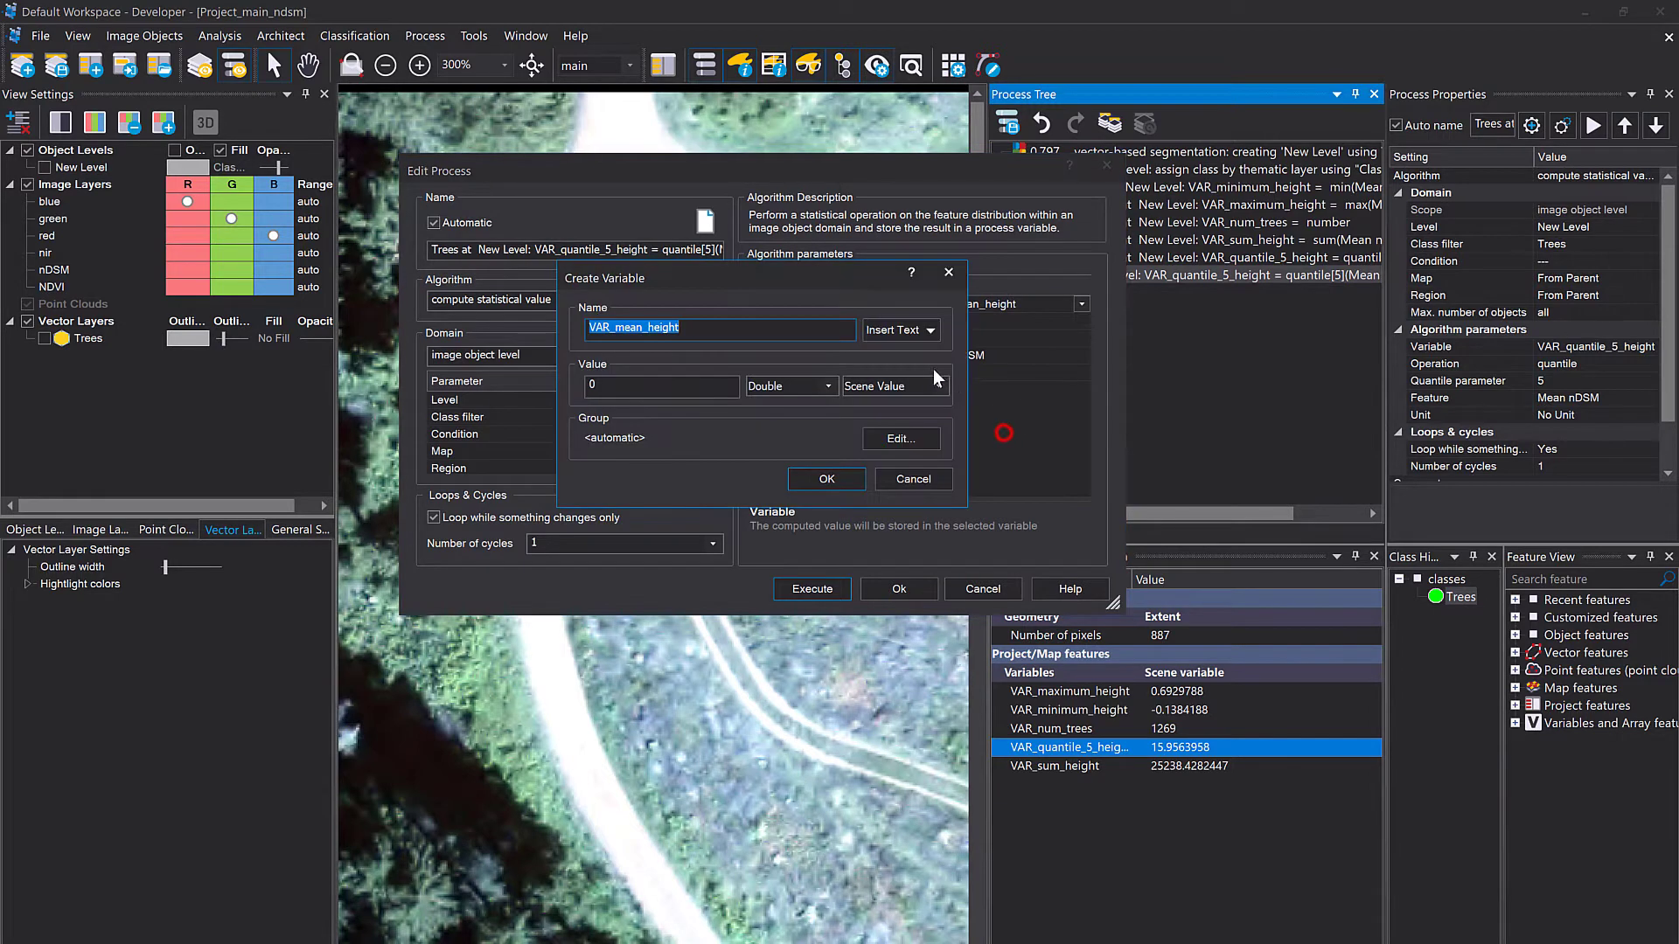
click(837, 479)
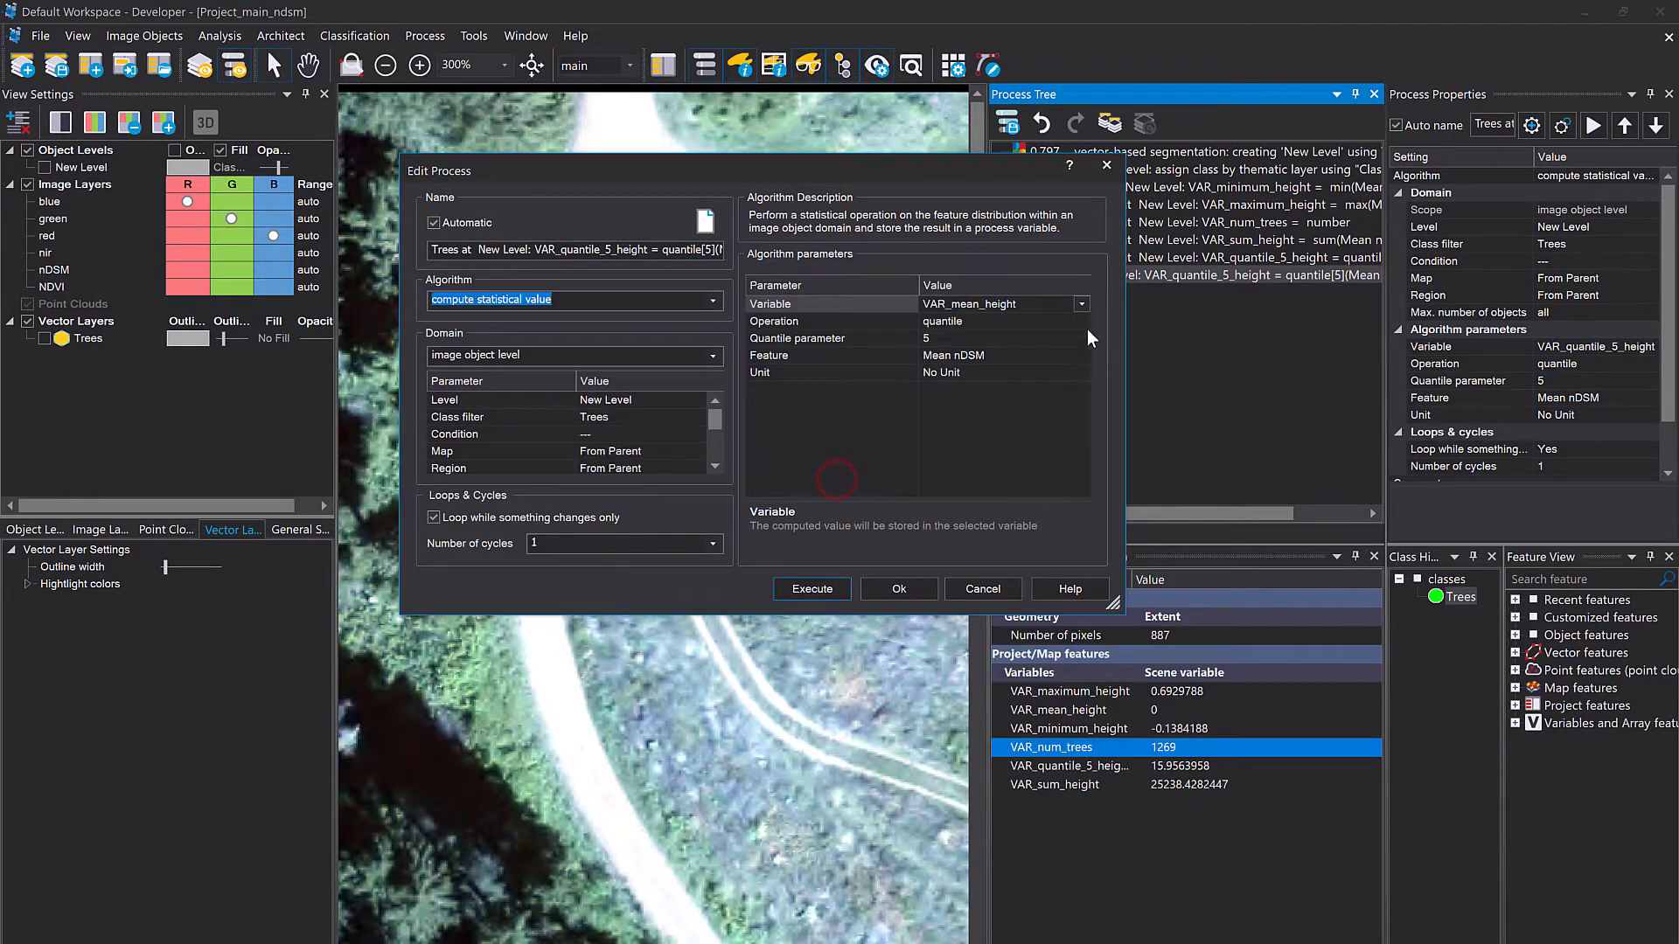
Step: Set the statistical operation of the VAR_mean_height process to mean and execute it
click(1085, 323)
click(1081, 322)
click(984, 406)
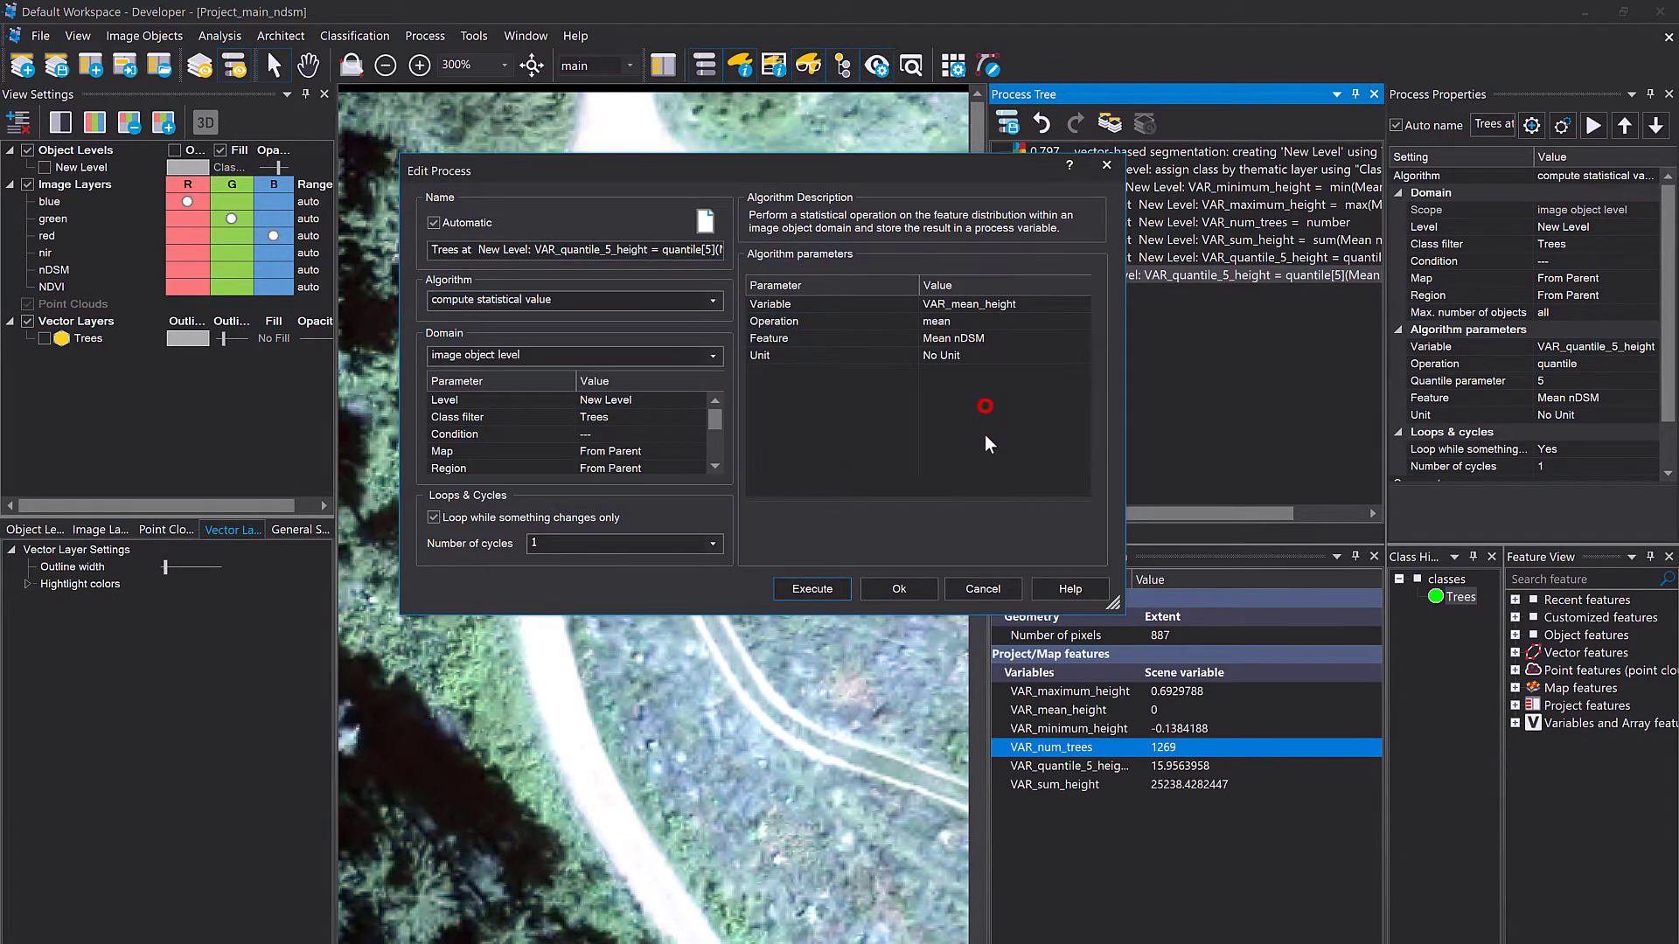
click(791, 595)
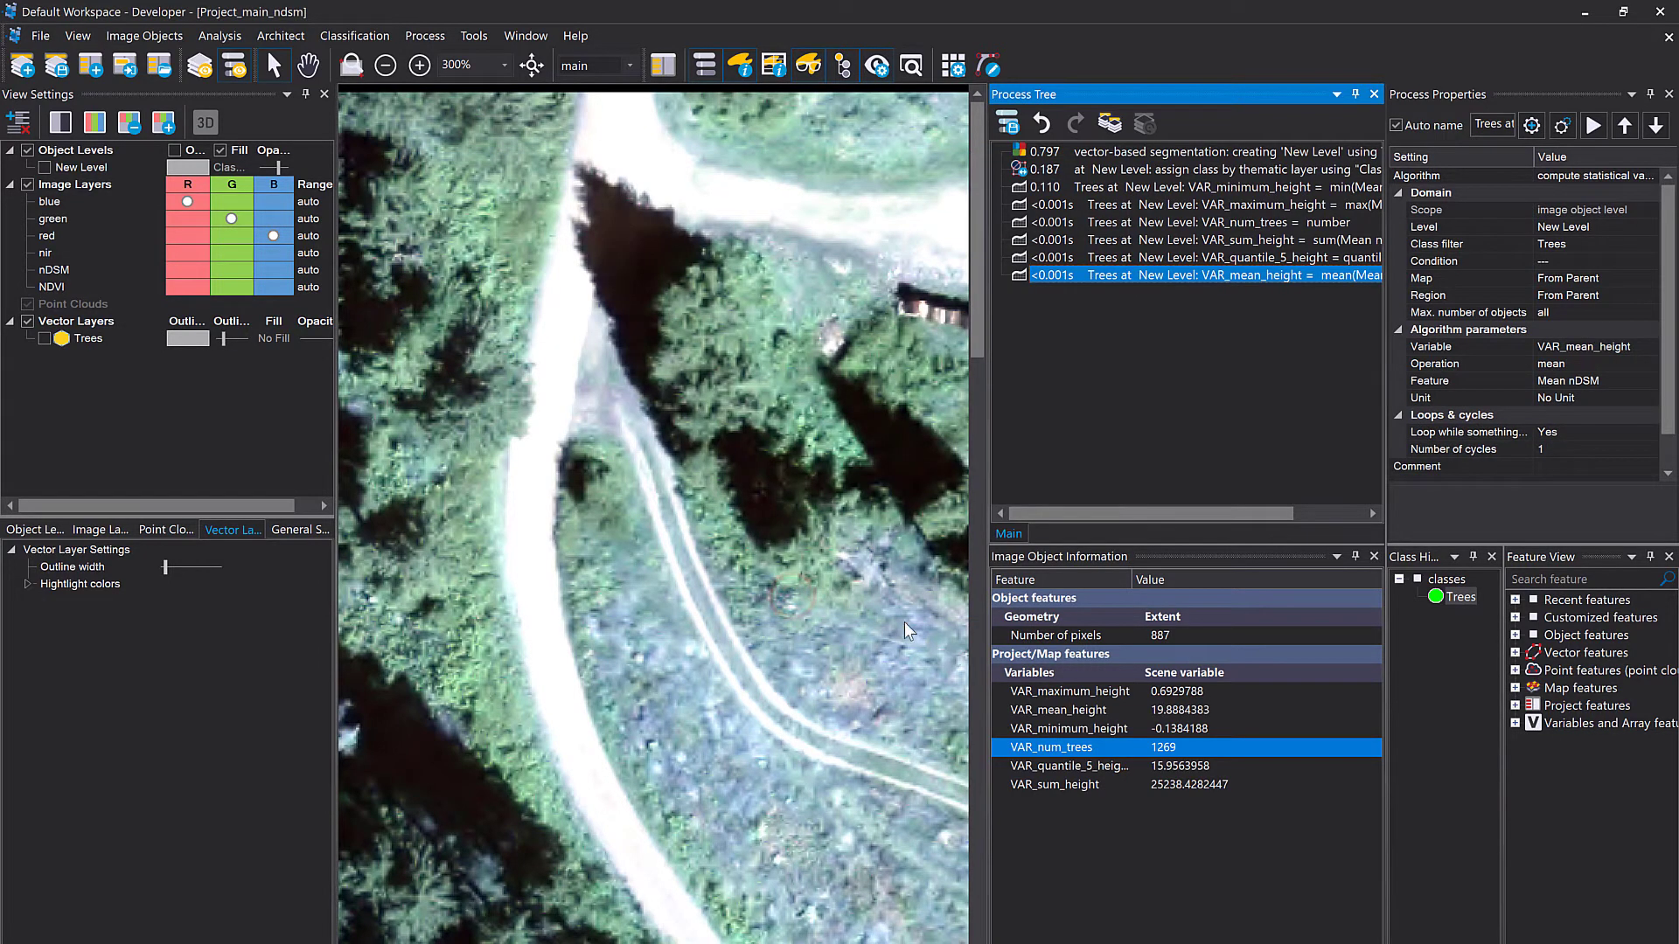
Step: Check the computed VAR_mean_height value and view the wider forest area at 100% zoom
click(1133, 922)
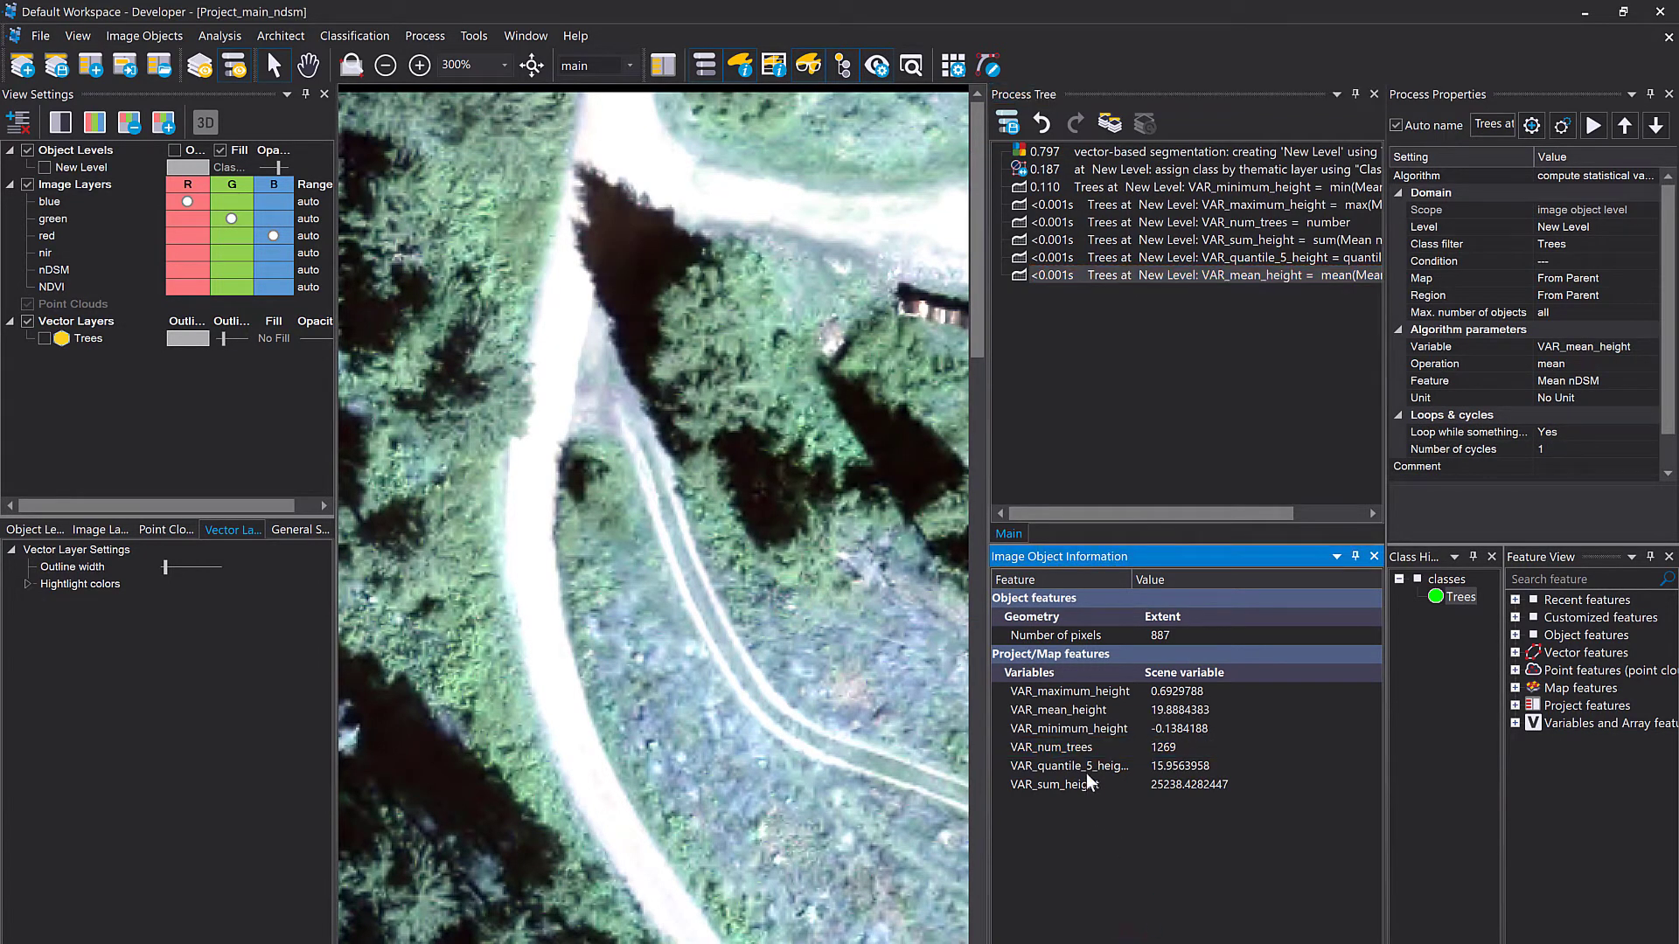
click(1088, 710)
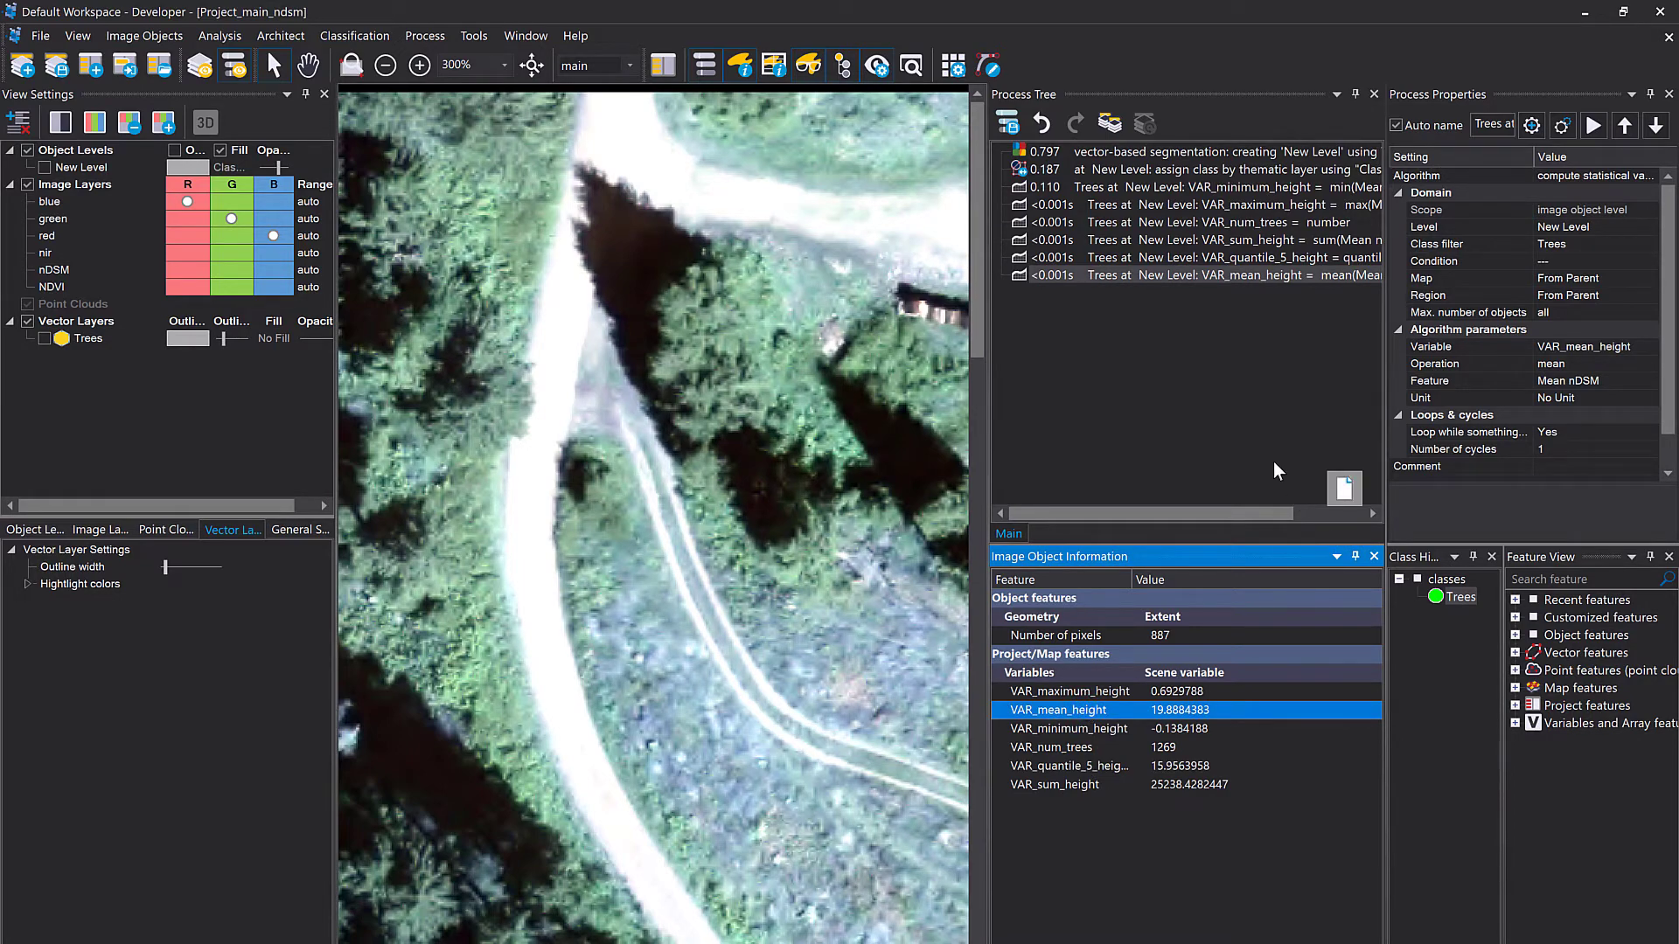
click(845, 456)
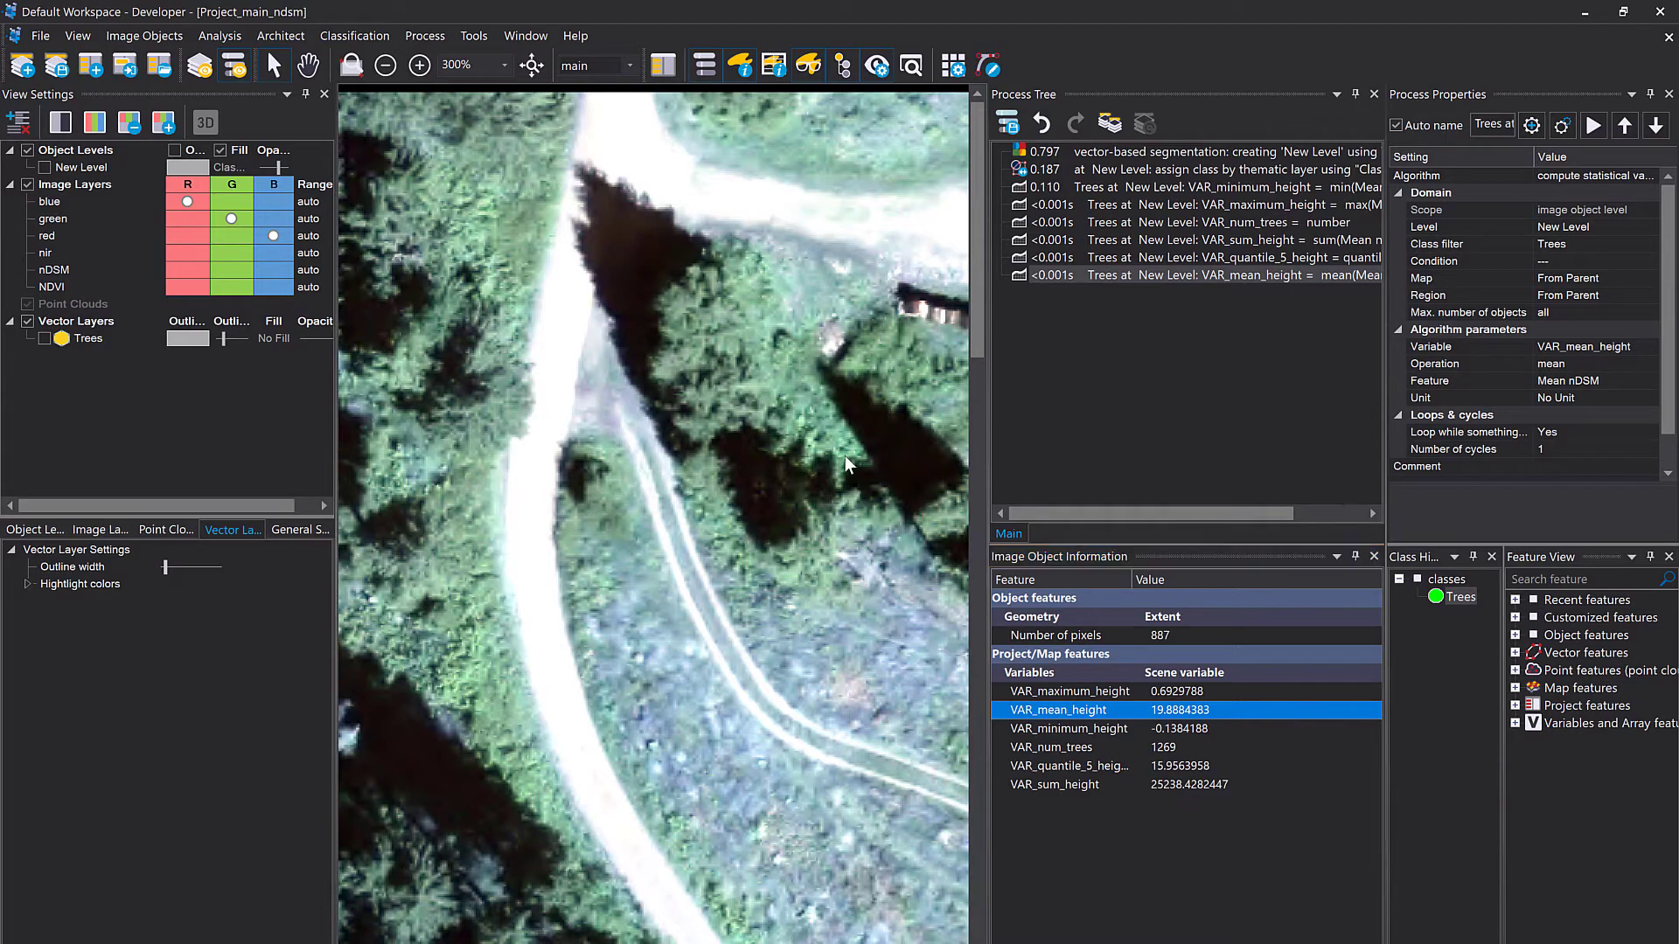
scroll(831, 465, down, 1)
scroll(830, 465, down, 2)
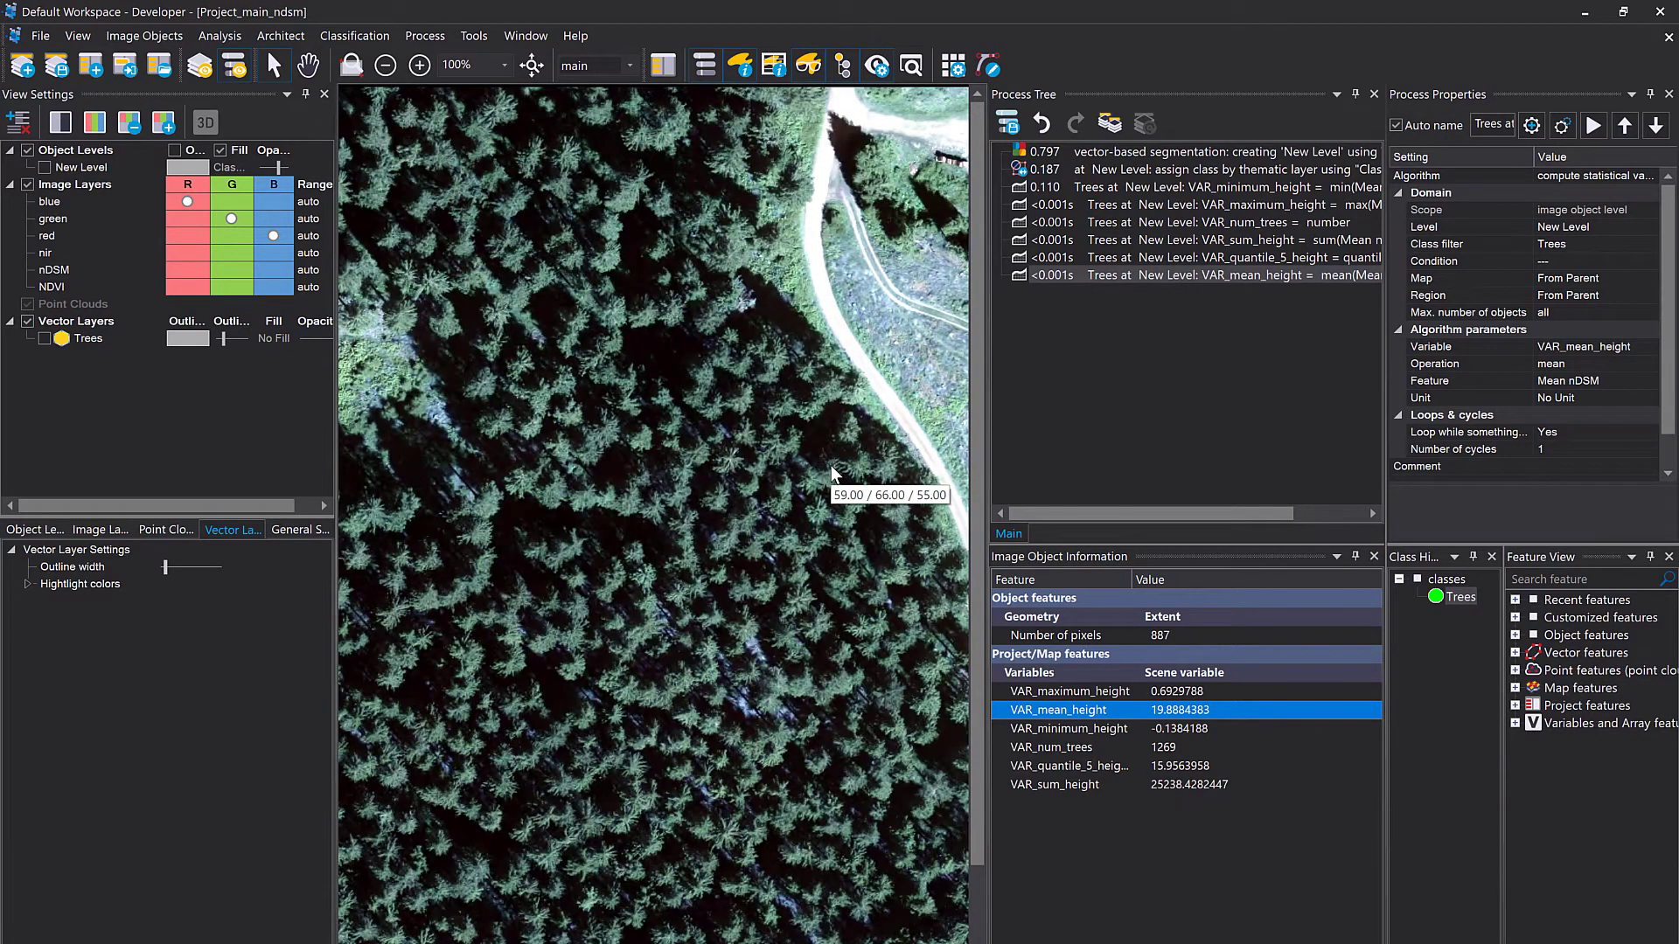
Step: Examine the object feature categories available for the VAR_mean_height process, leaving its settings as they are
click(1130, 382)
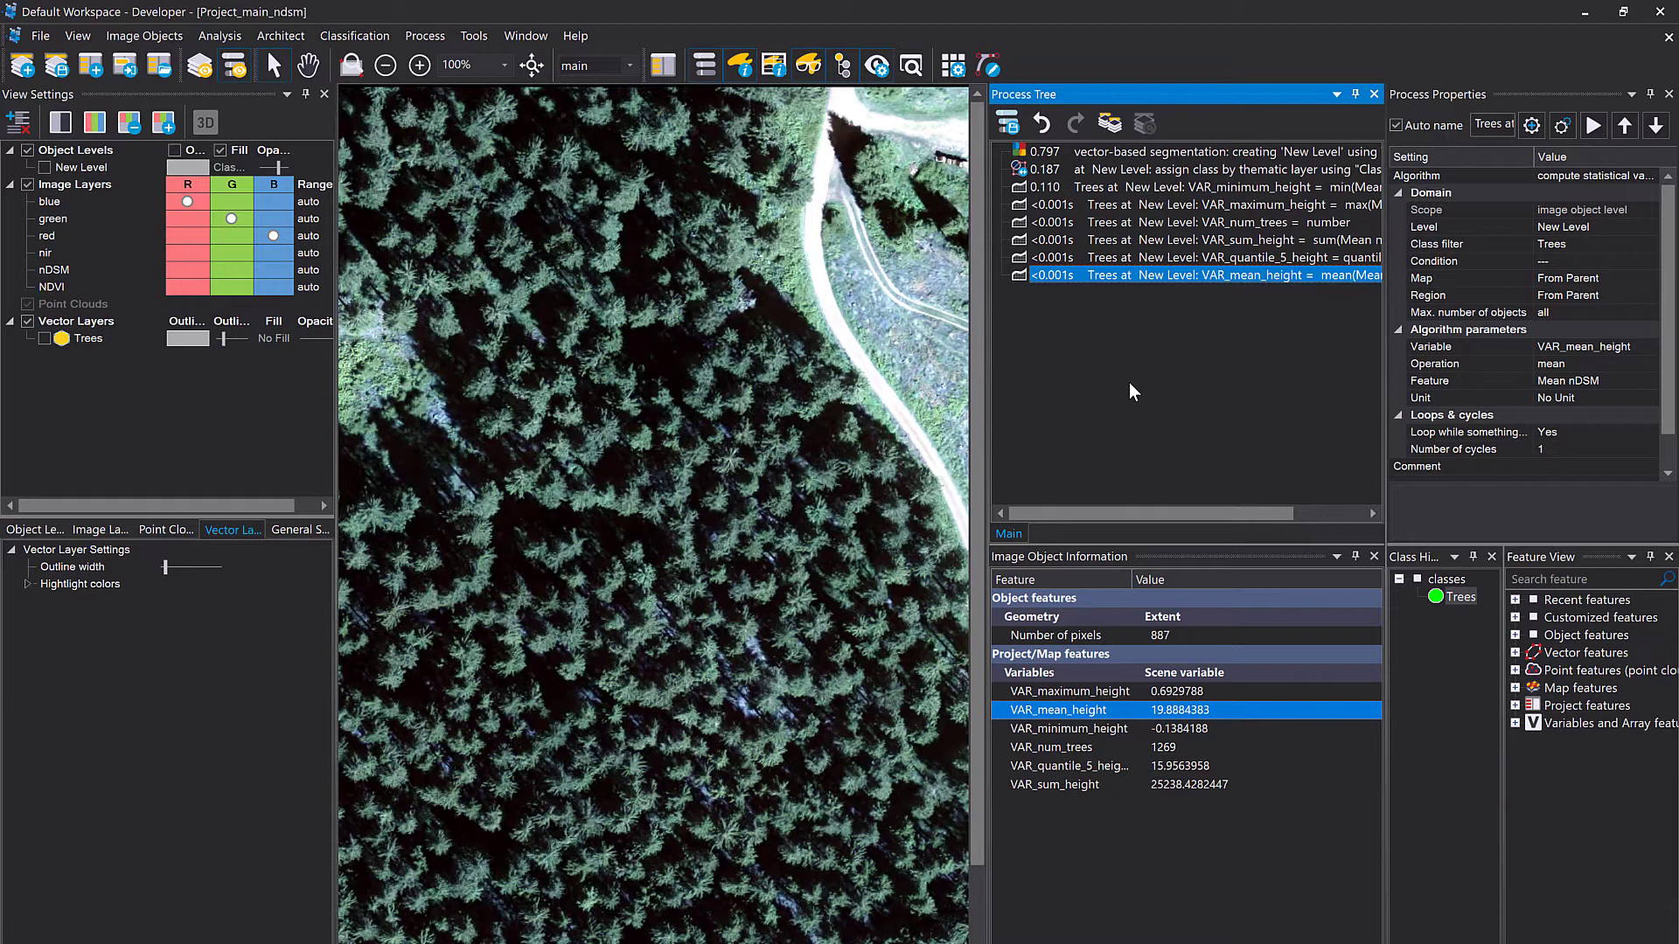
double_click(1090, 281)
click(1052, 373)
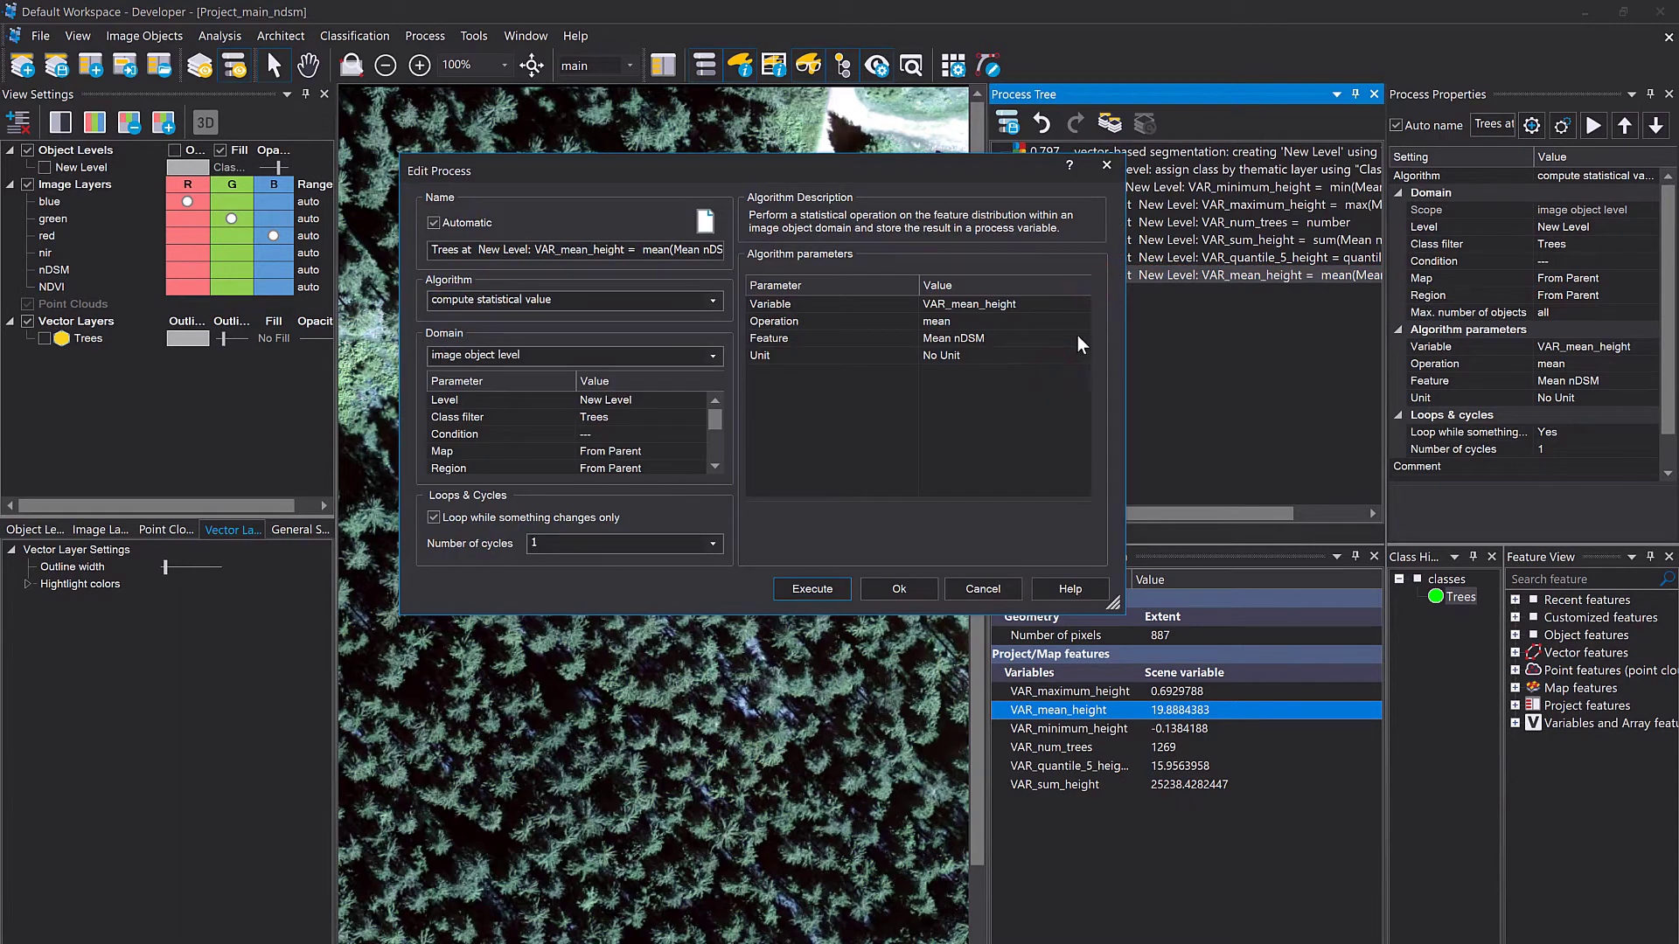
click(1077, 339)
click(1083, 337)
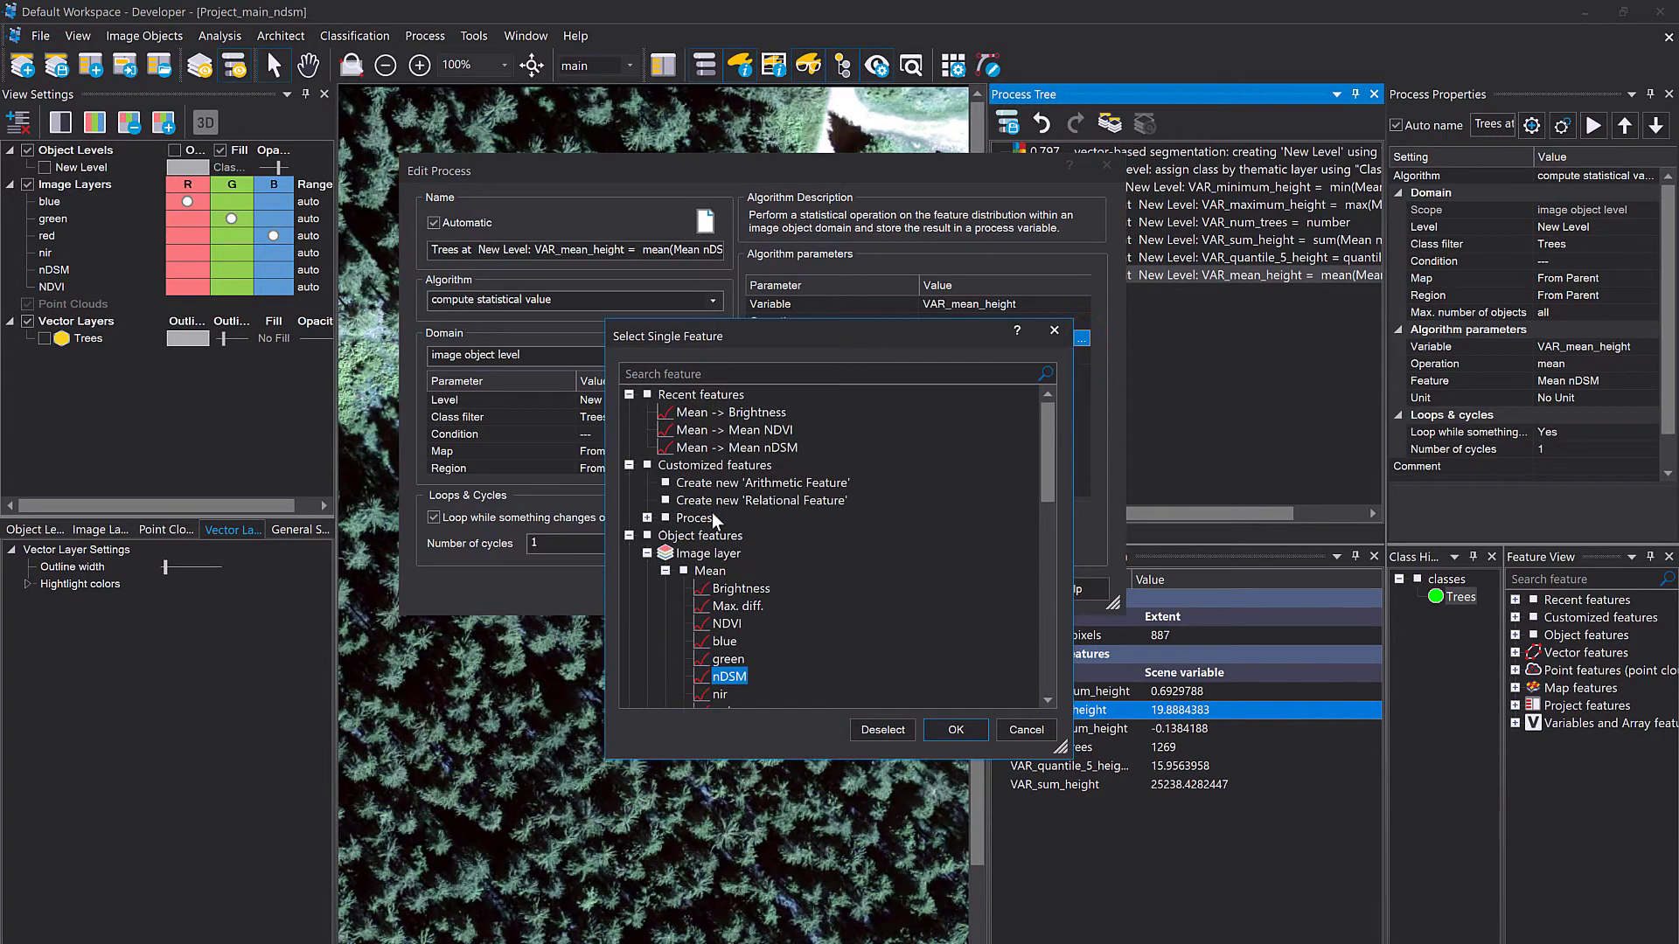
double_click(709, 553)
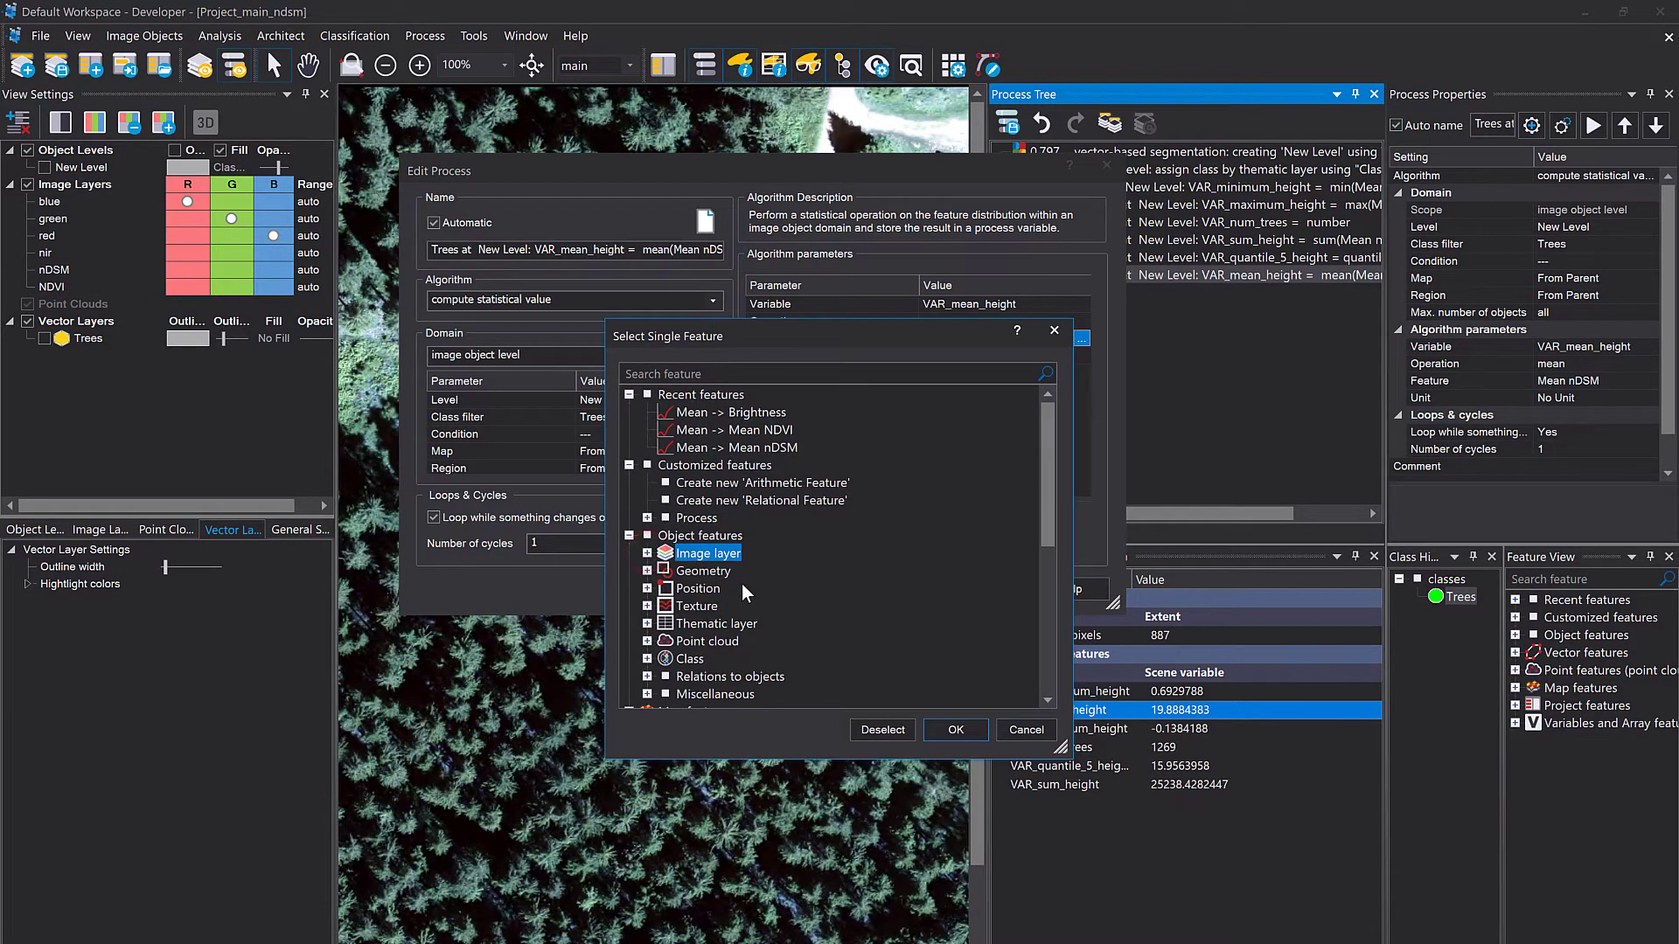
click(1054, 331)
click(1107, 166)
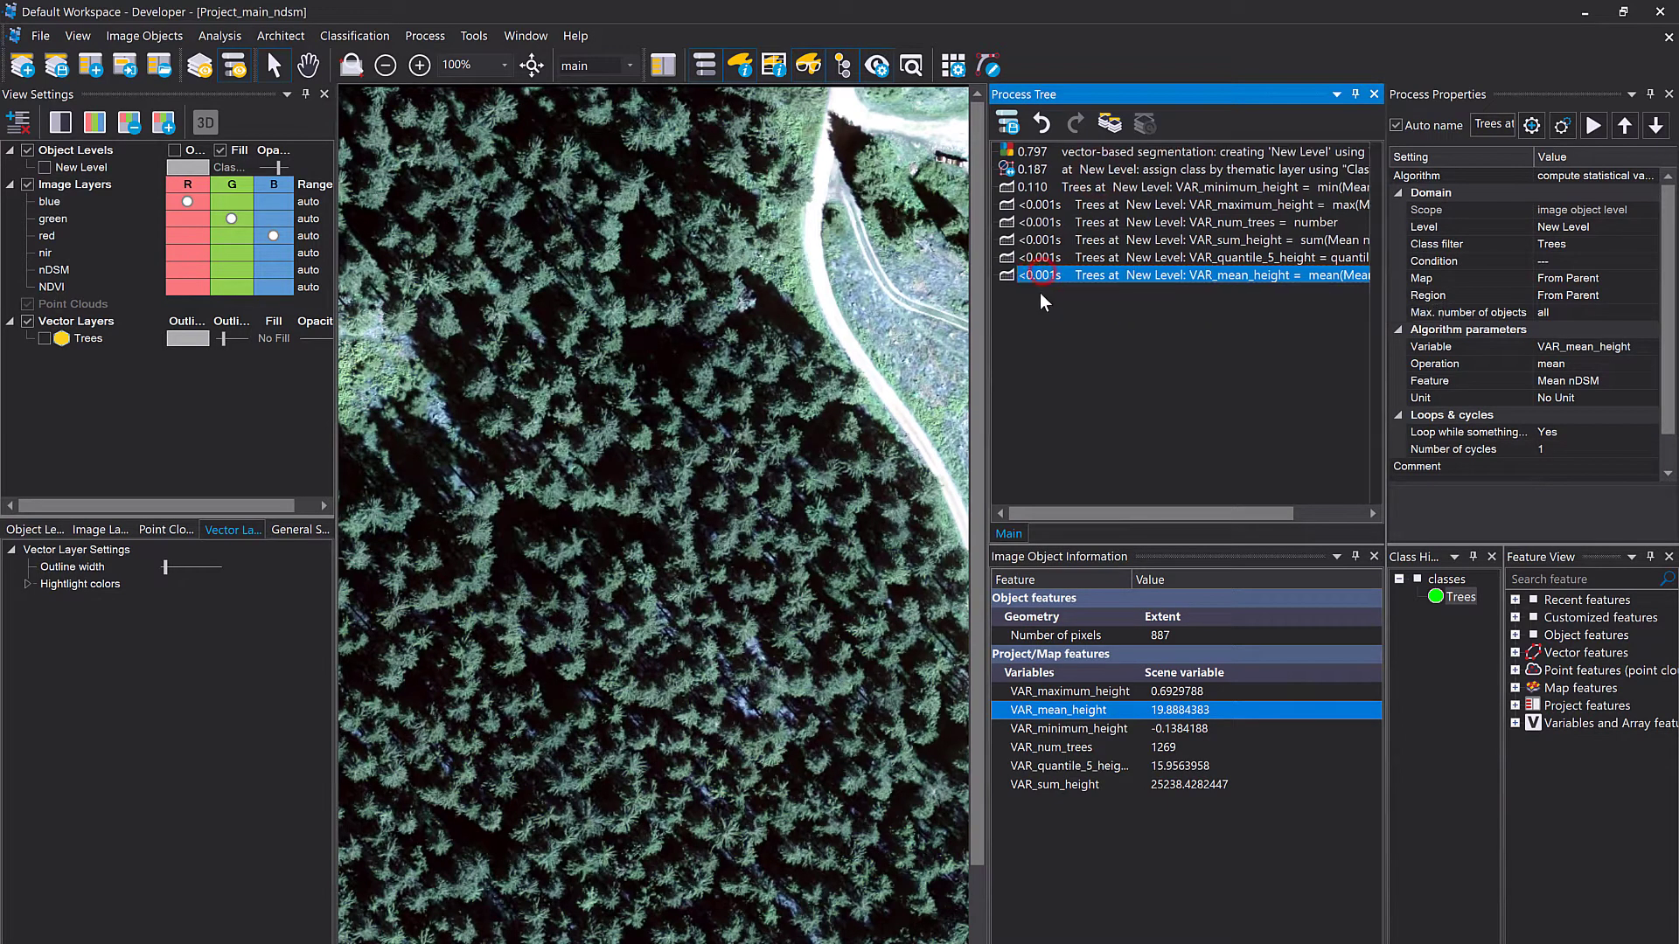
Step: Duplicate the VAR_mean_height process and set the copy's statistical operation to median
click(1052, 328)
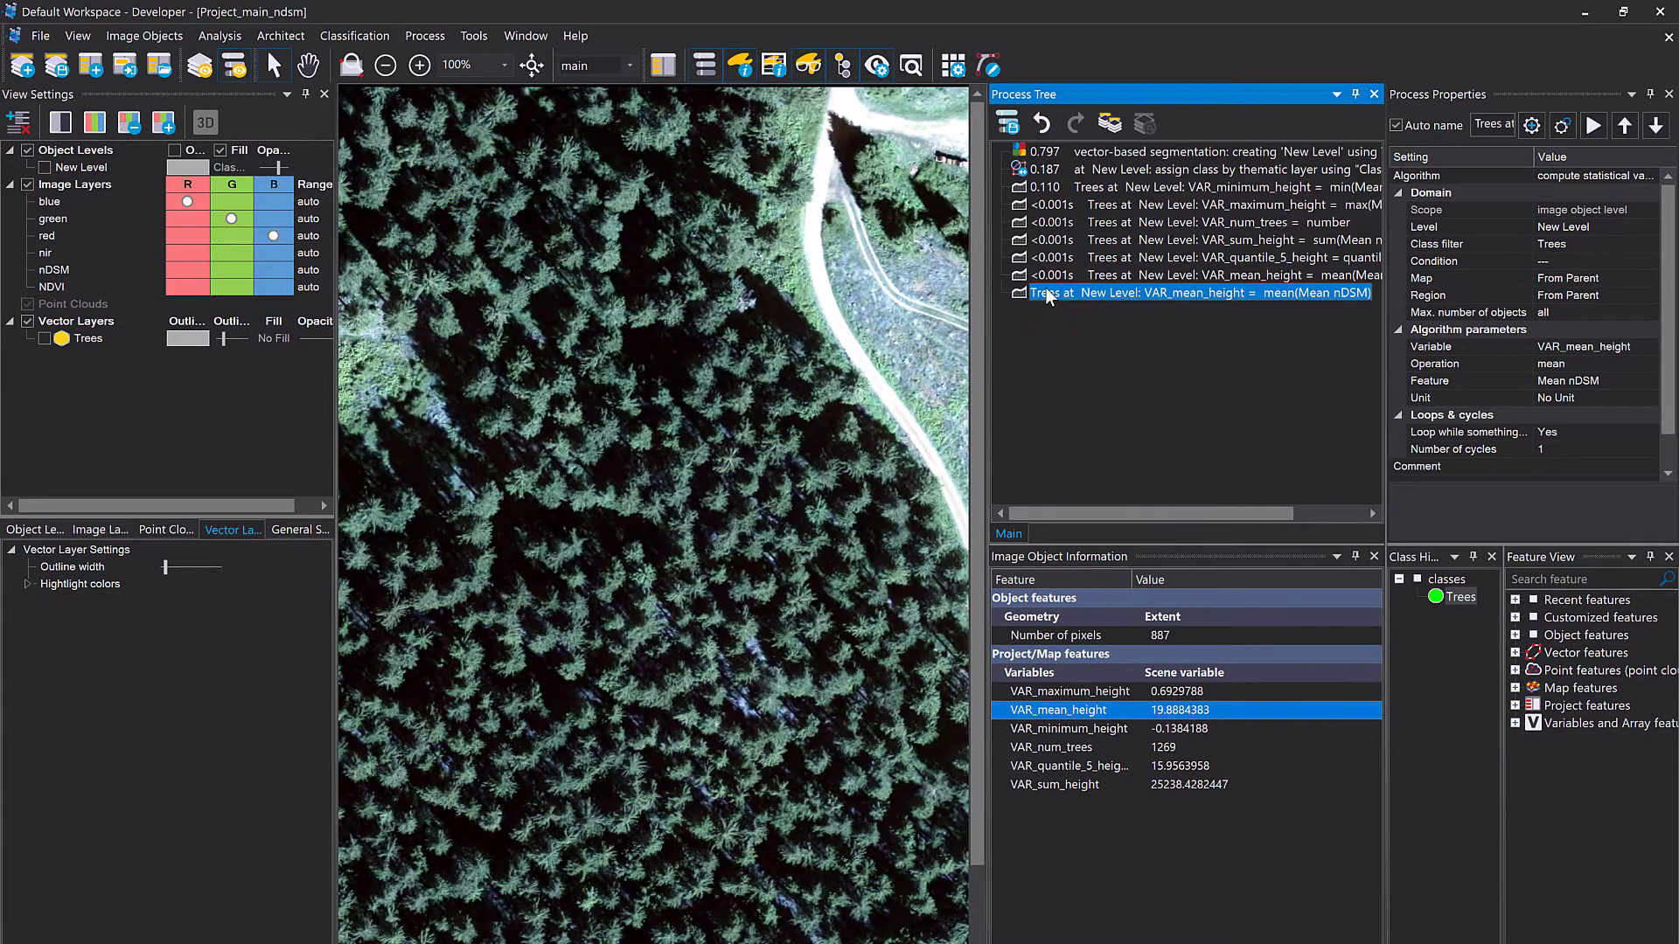
double_click(1046, 286)
click(1079, 320)
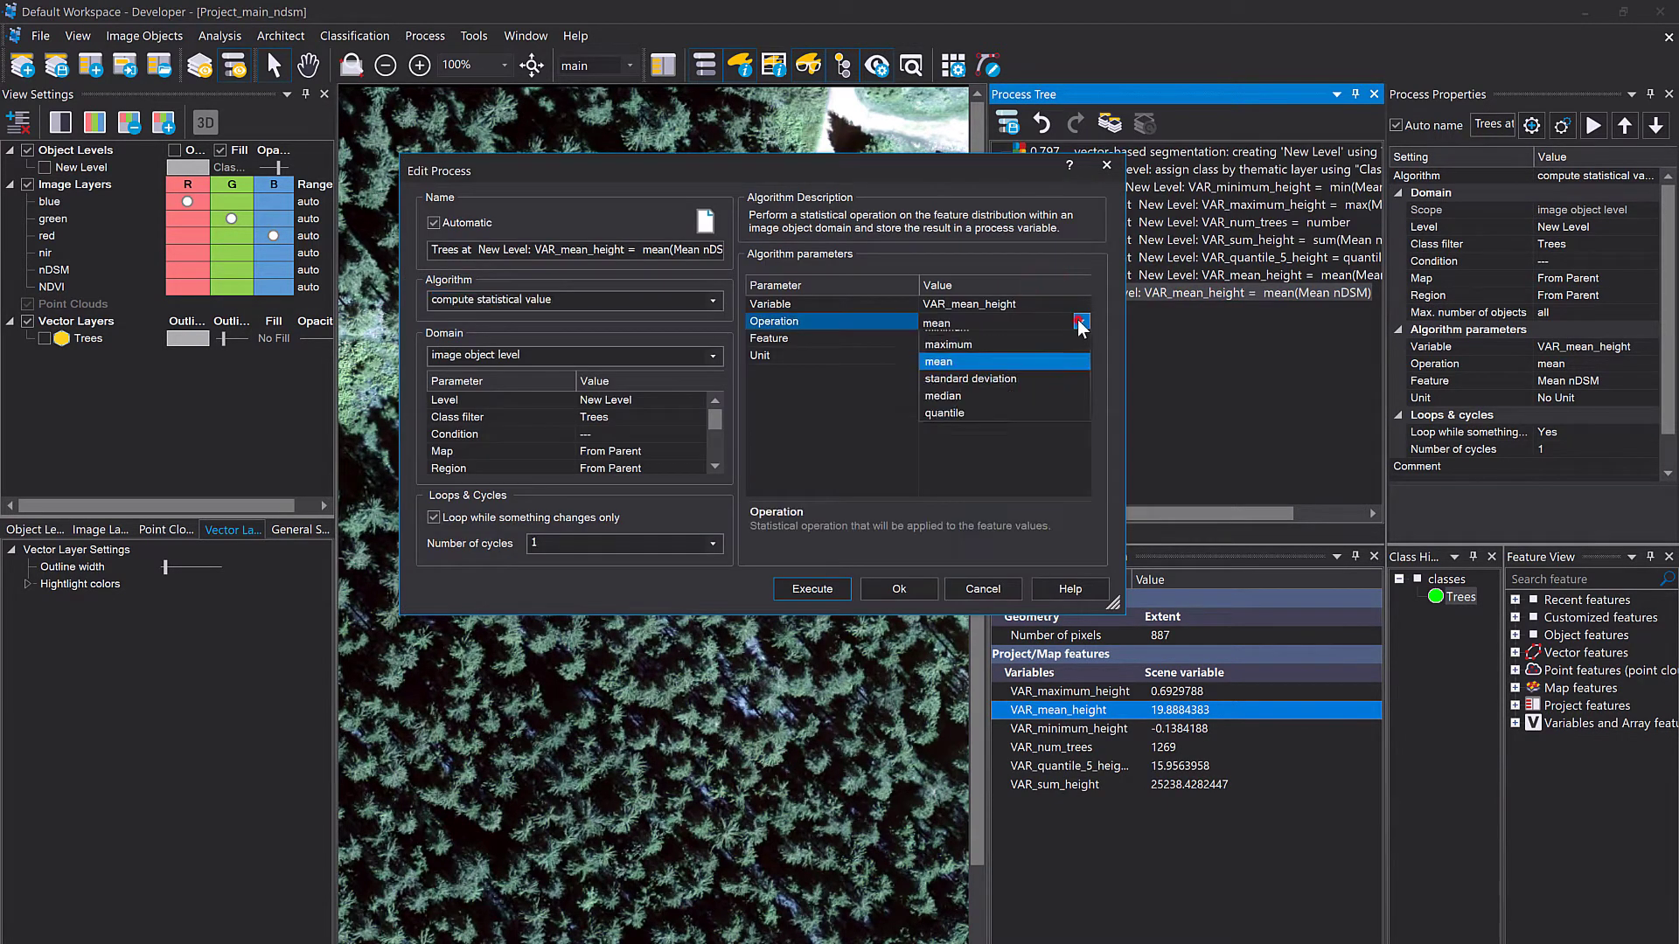
click(977, 434)
Step: Store the median in a new double scene variable named VAR_median_area
click(1014, 304)
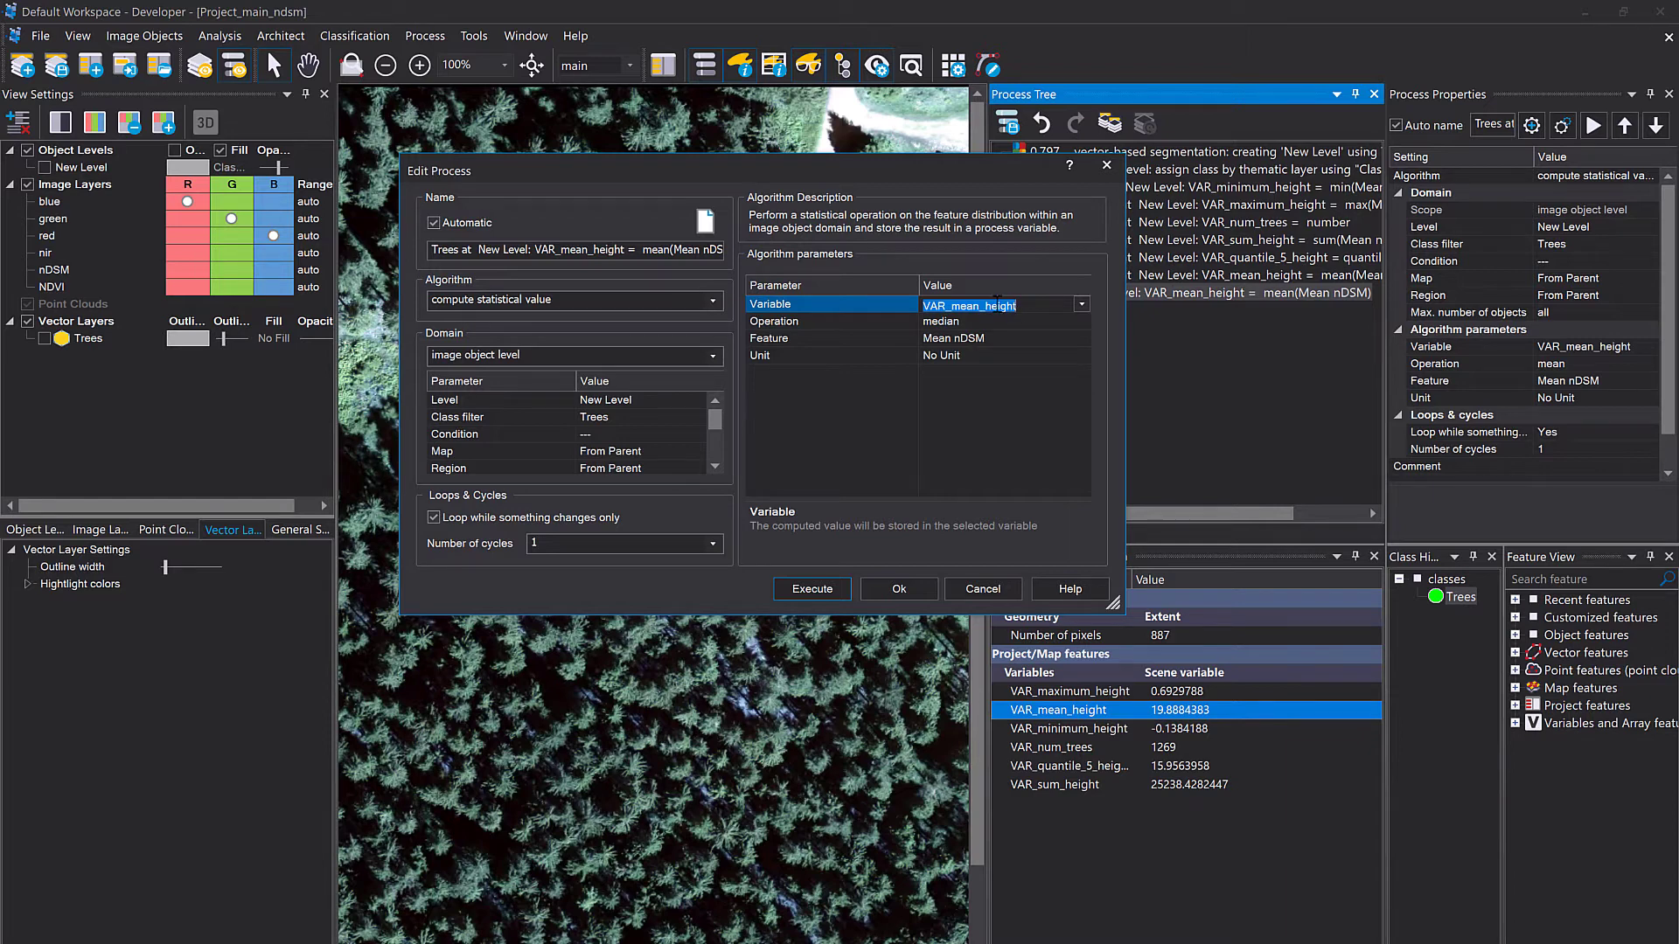
drag(980, 306, 953, 307)
text(mea)
key(BackSpace)
text(dian)
double_click(1024, 306)
click(1021, 306)
drag(995, 306, 1038, 307)
text(area)
click(1086, 341)
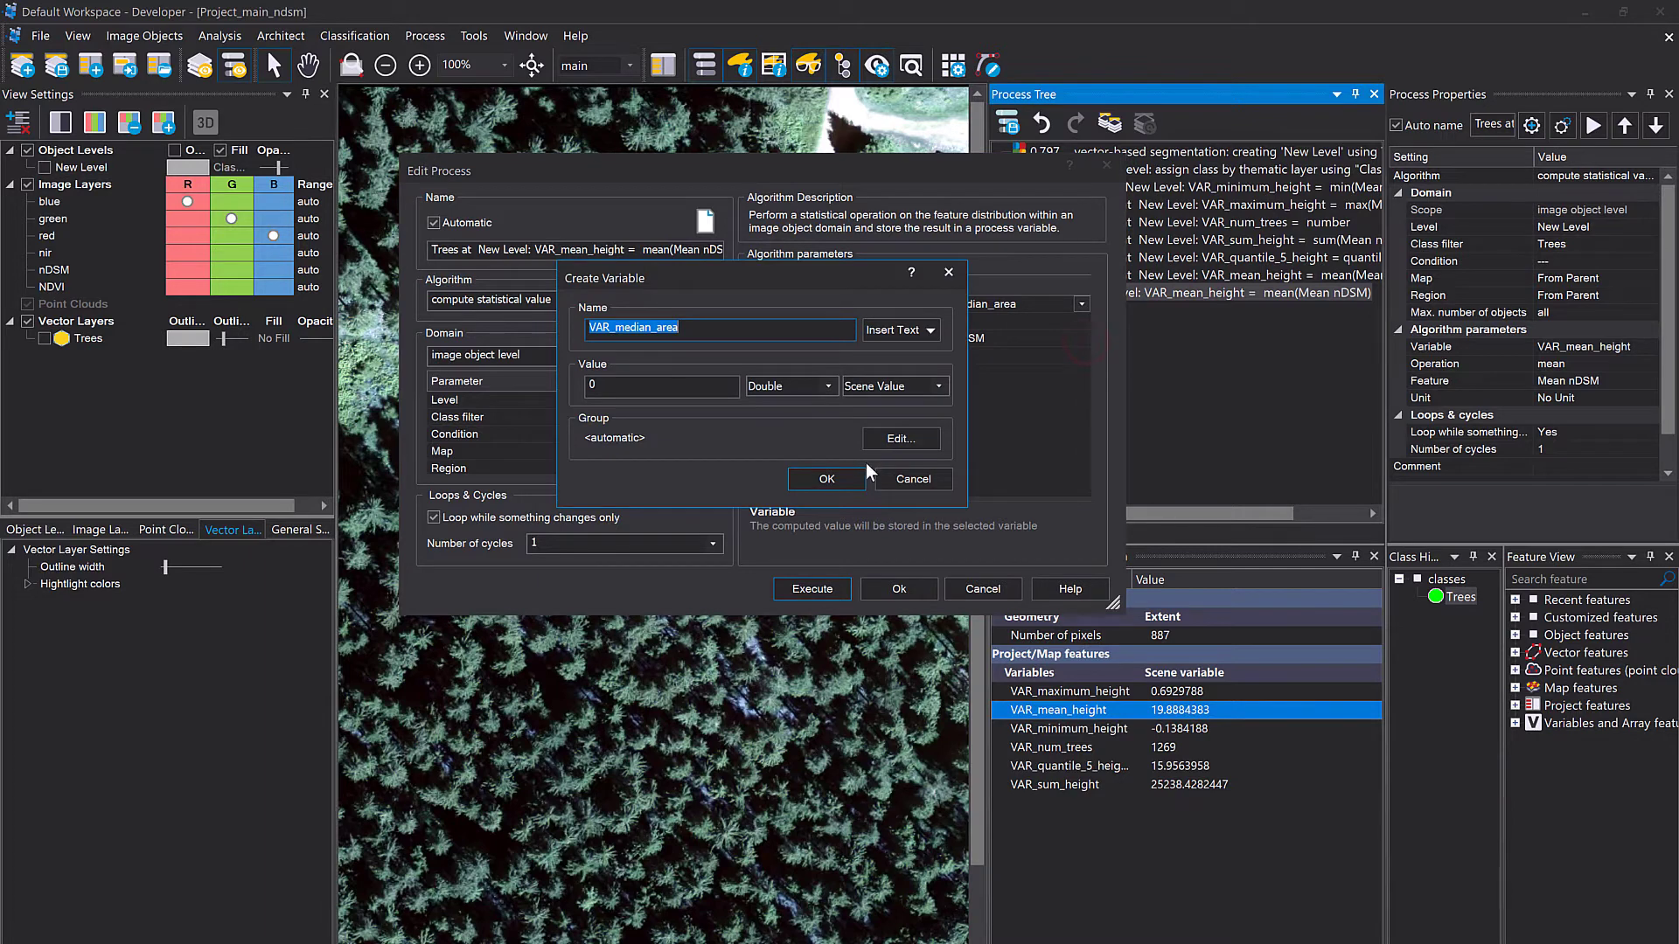
click(847, 477)
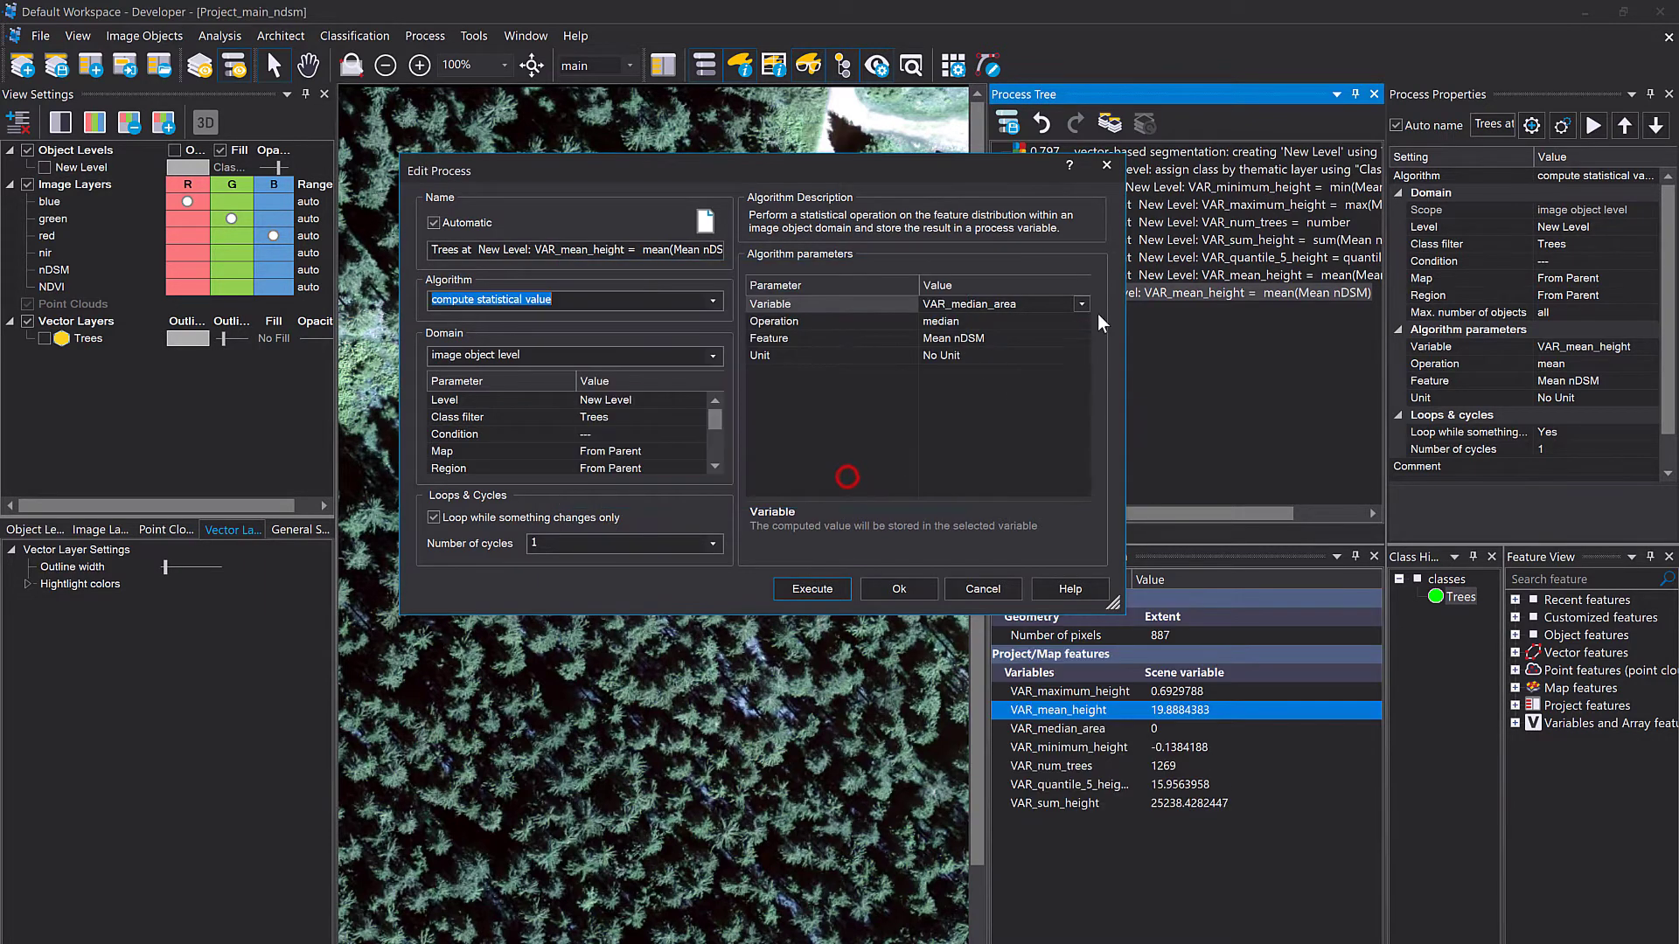
Step: Set the feature of the median process to the geometry extent feature Area (Pxl)
click(1082, 339)
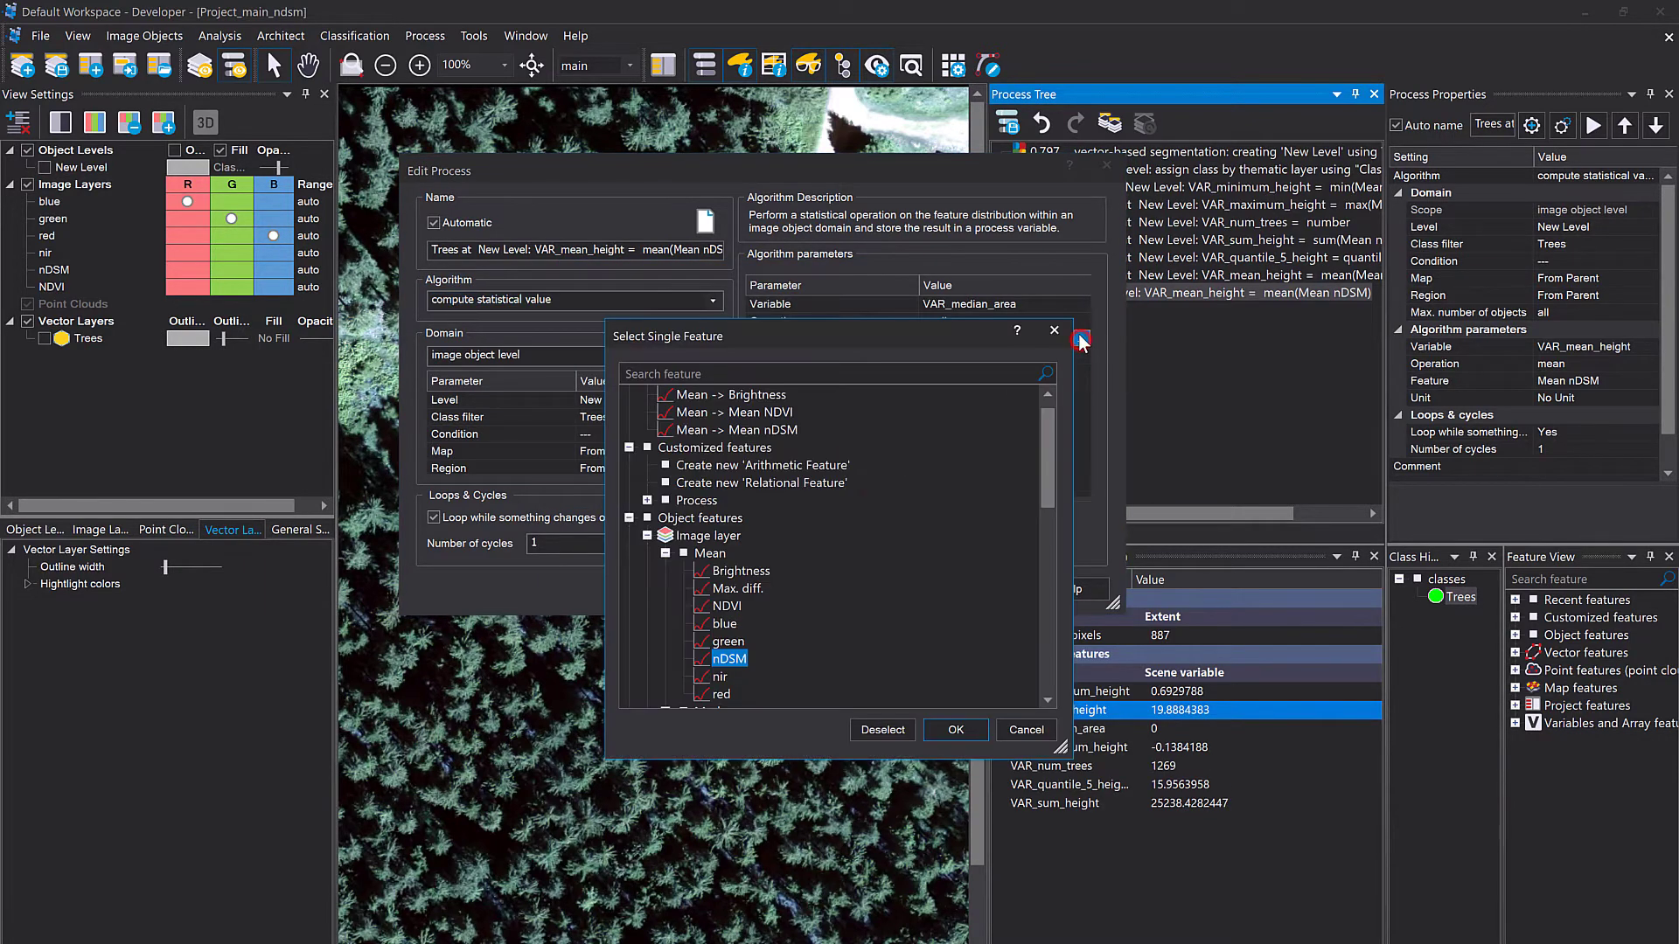
click(666, 552)
click(647, 536)
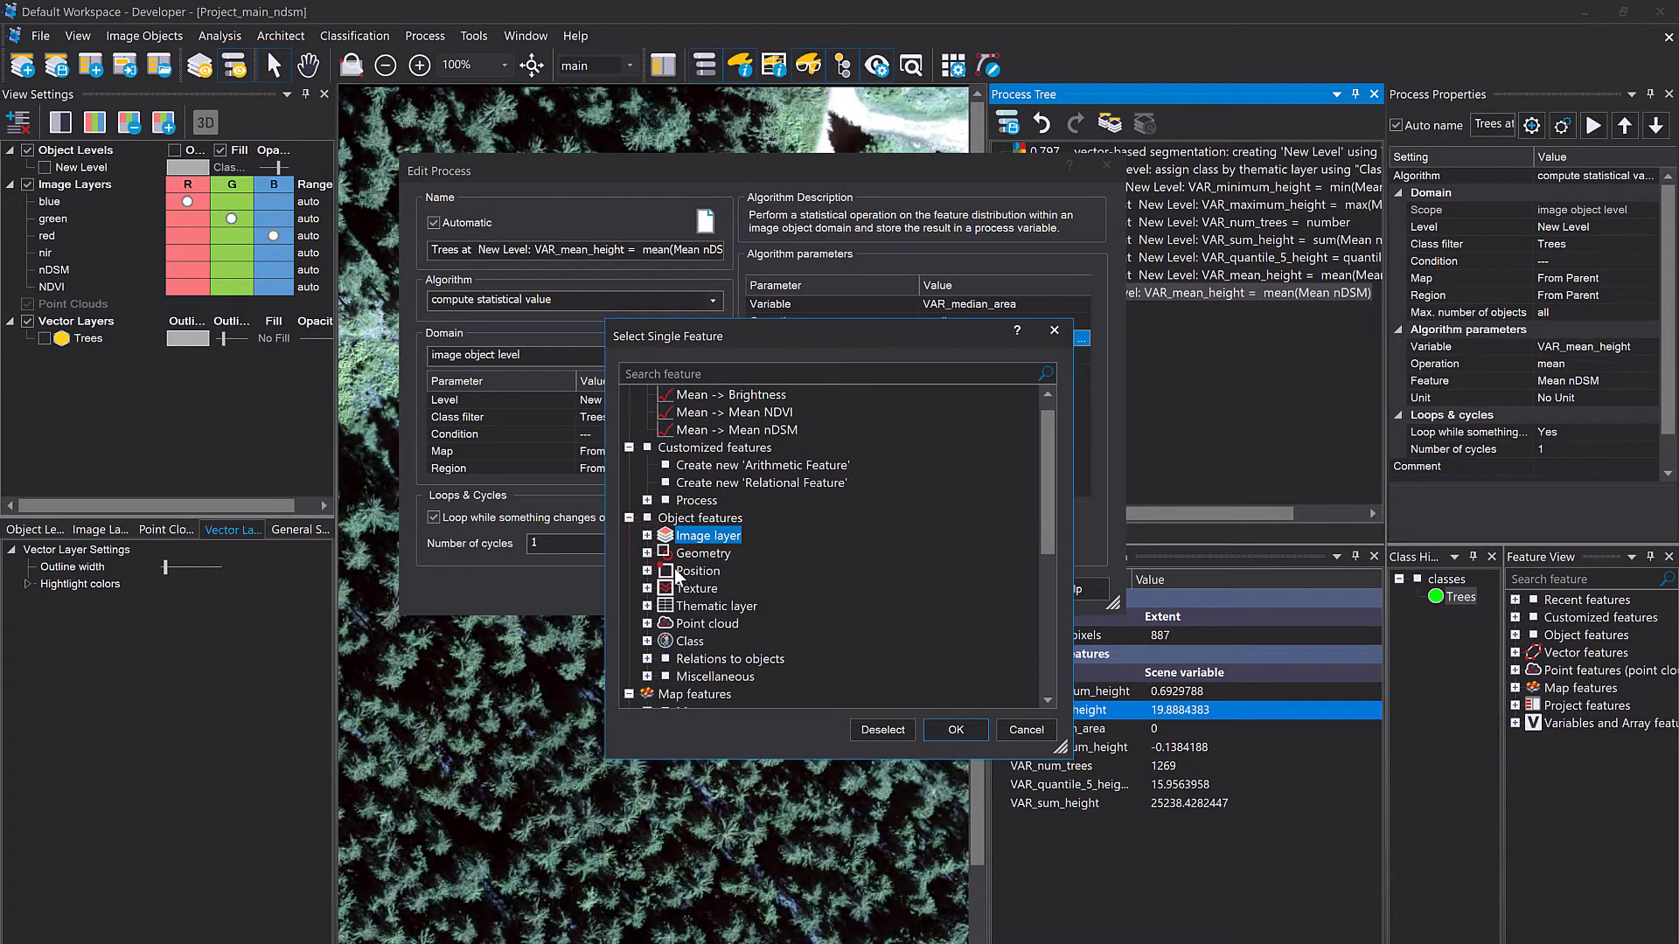
click(648, 553)
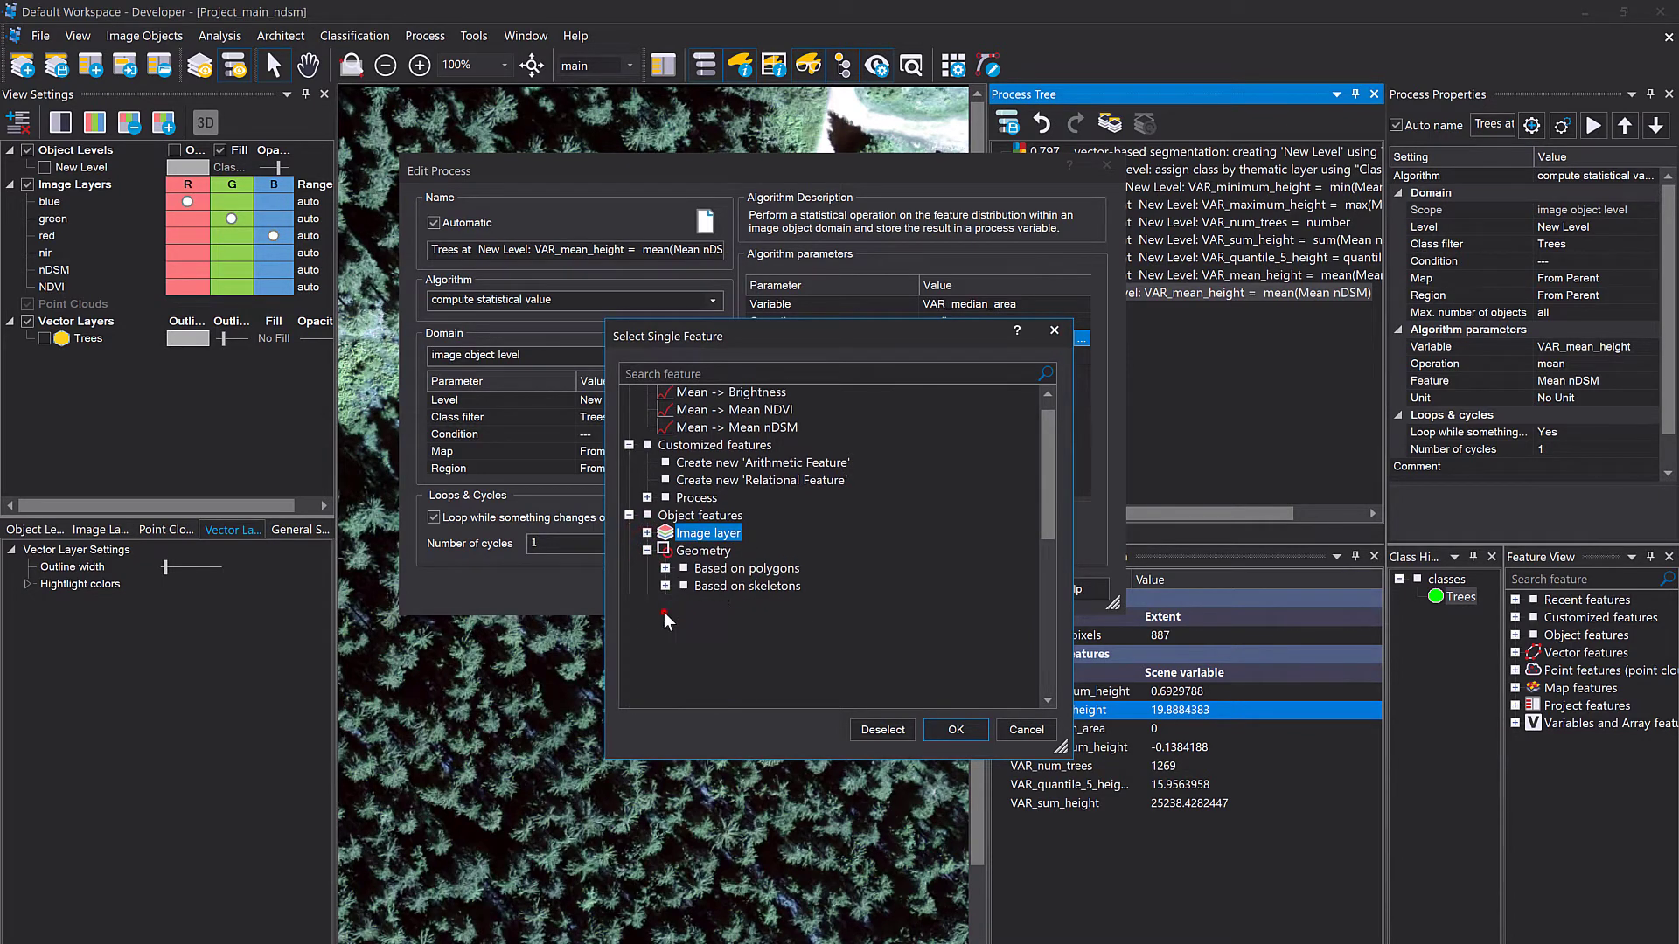
click(722, 591)
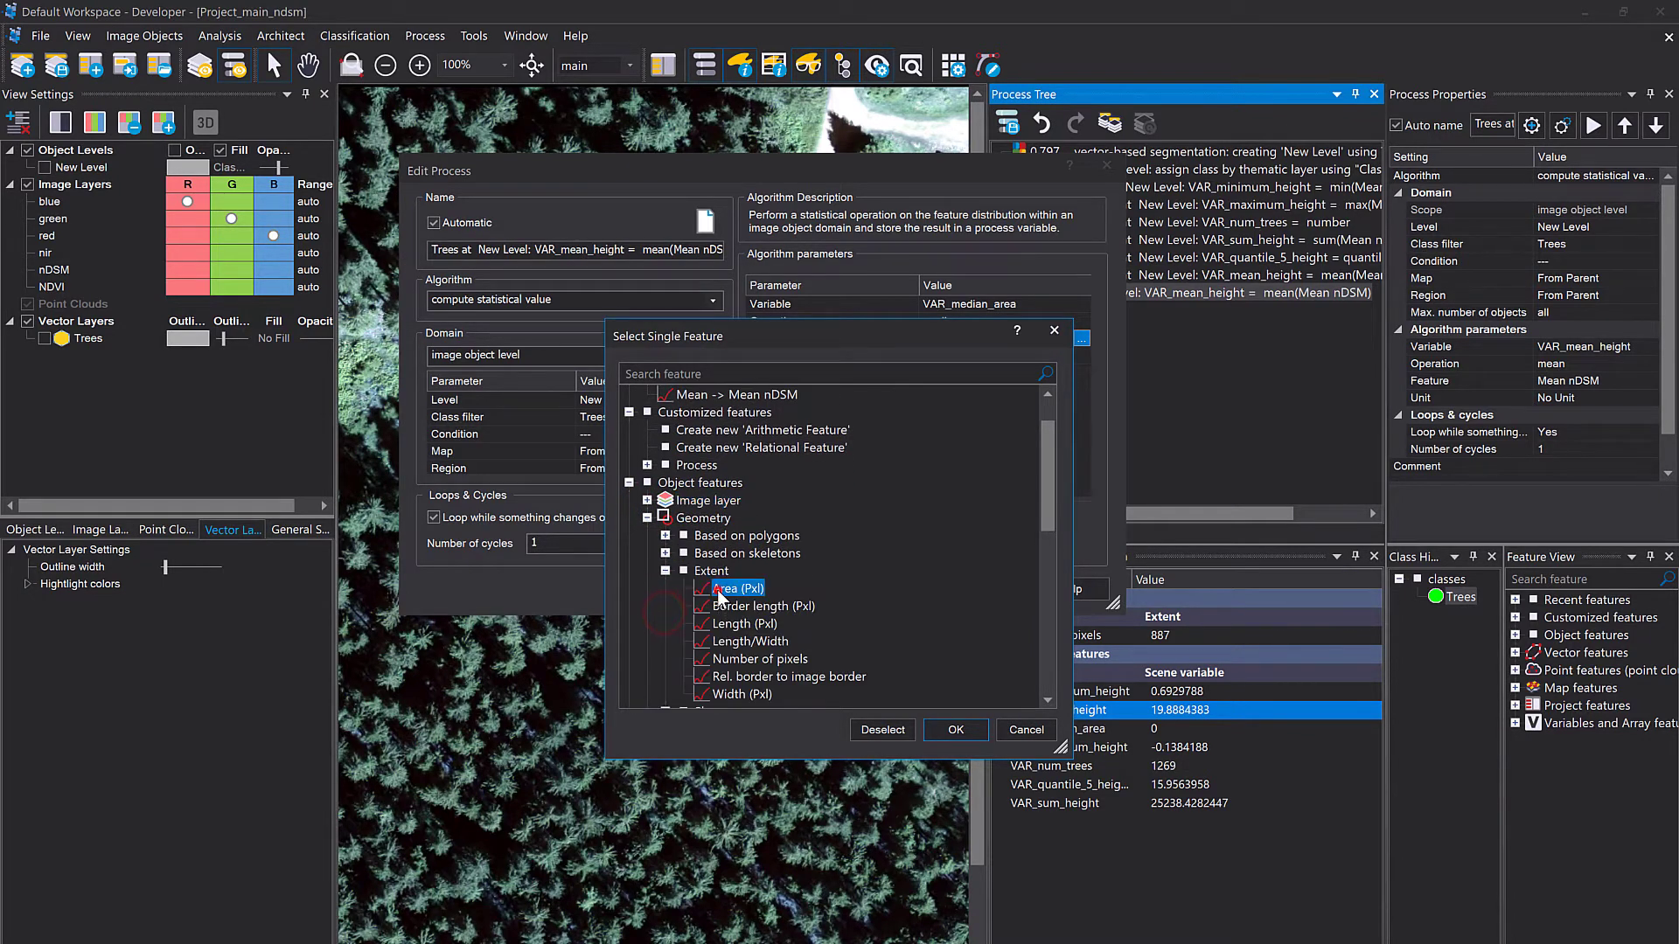
double_click(766, 593)
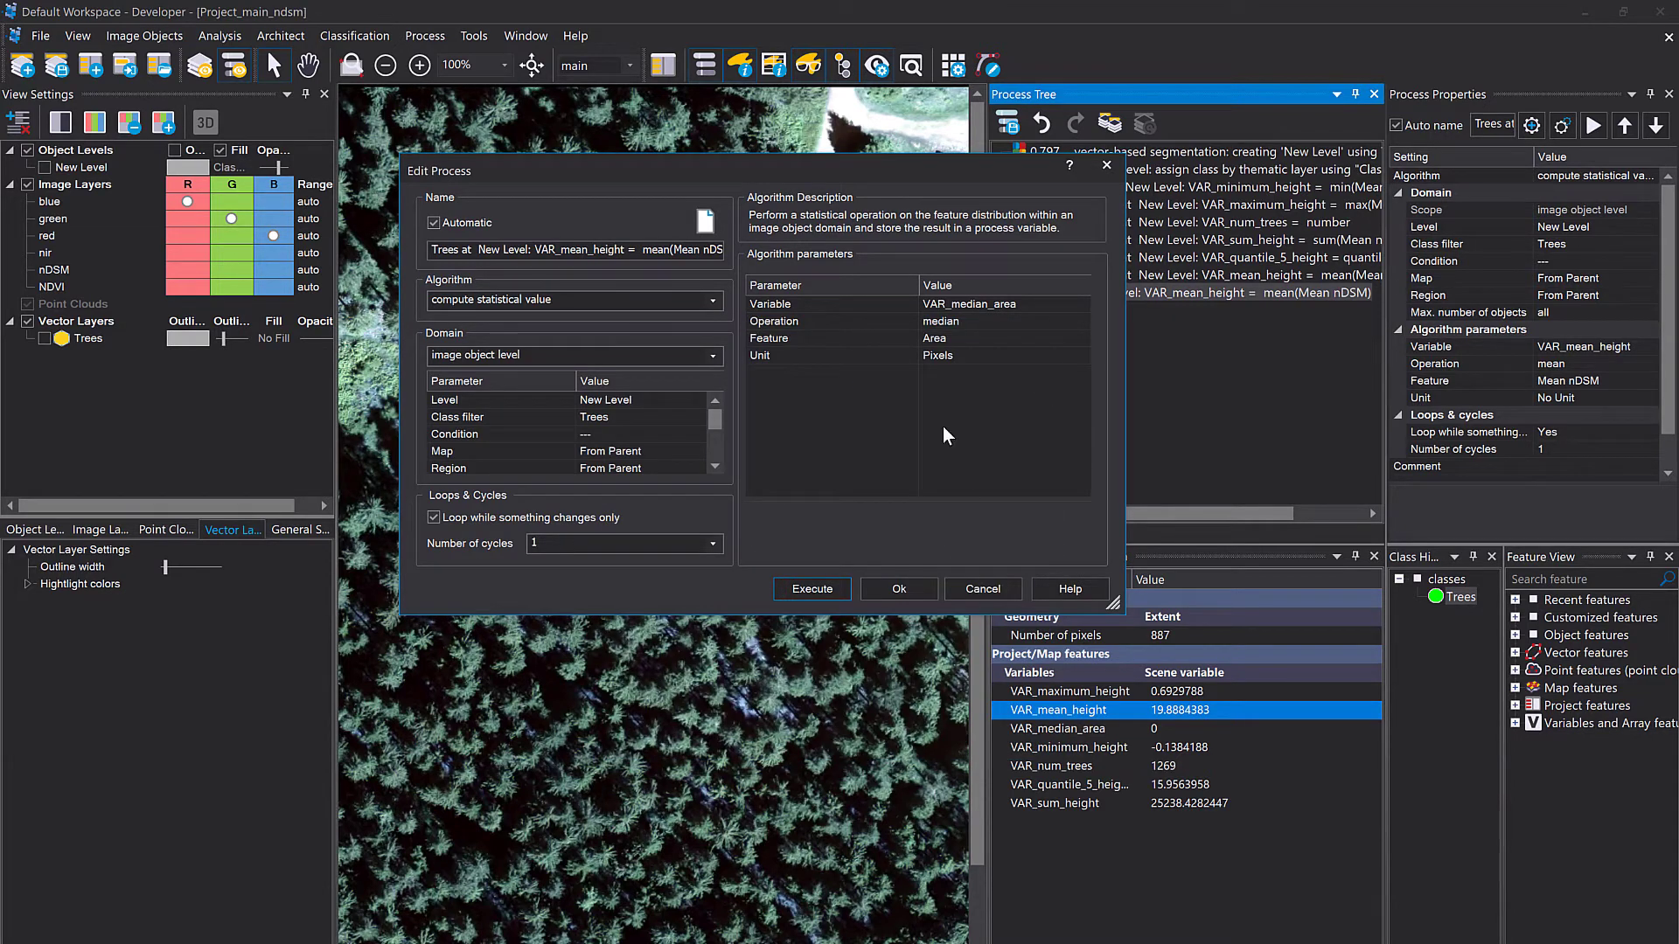
Step: Set the unit of the VAR_median_area process to Meters, execute it and check the computed variable
click(1078, 355)
click(1082, 356)
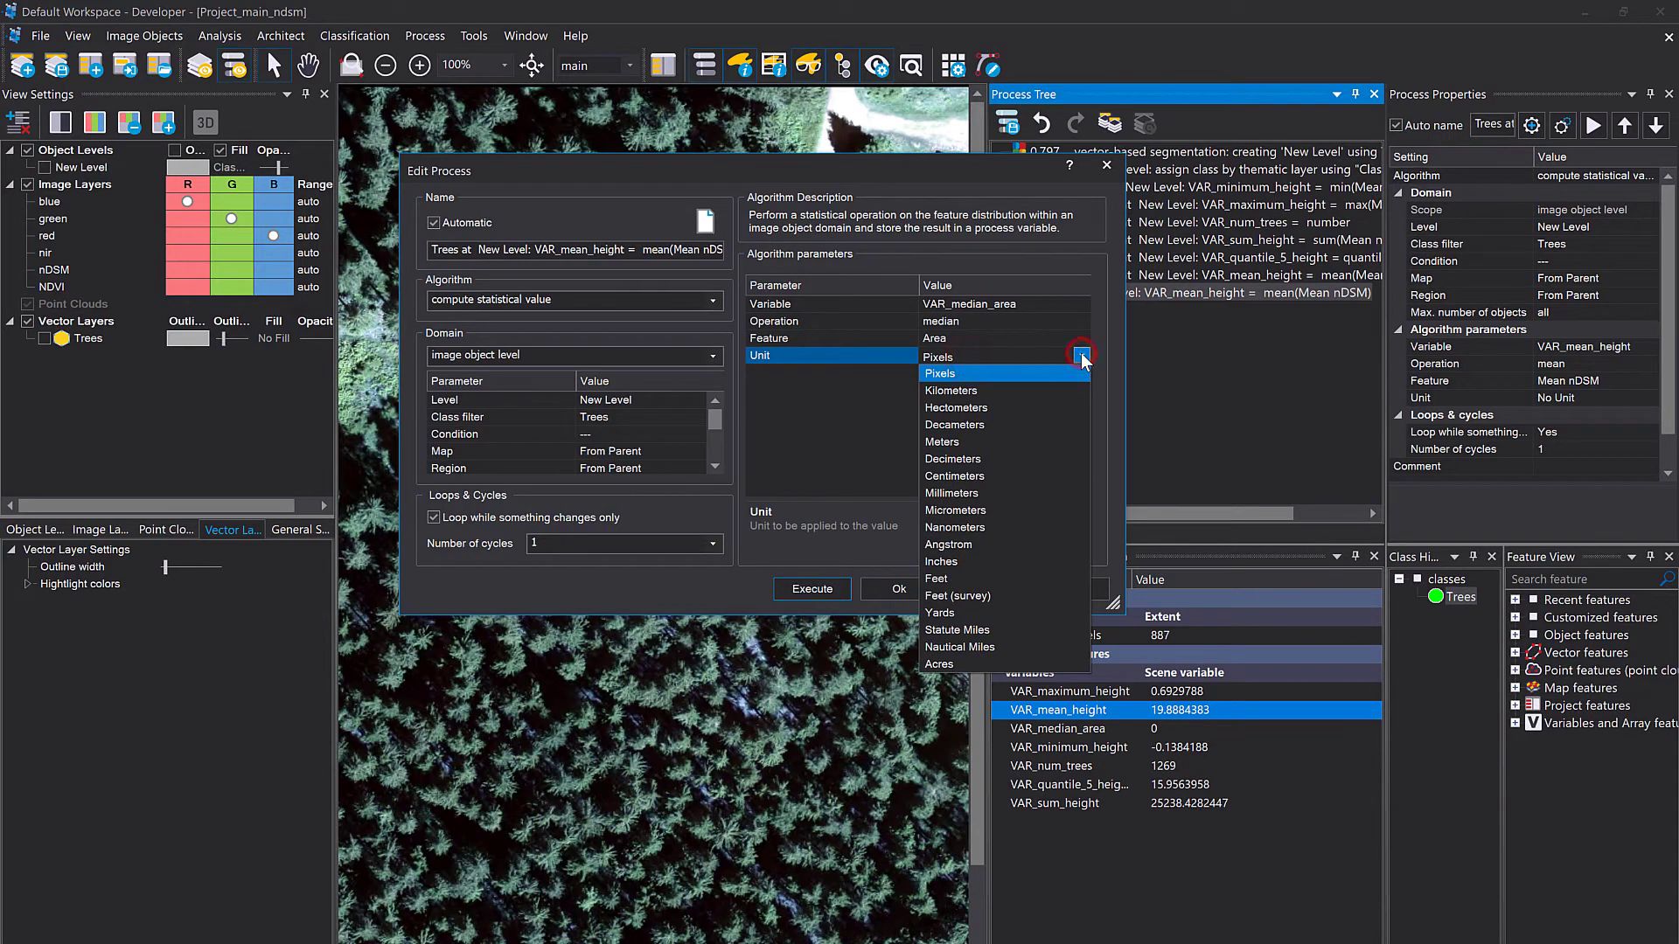
click(1007, 441)
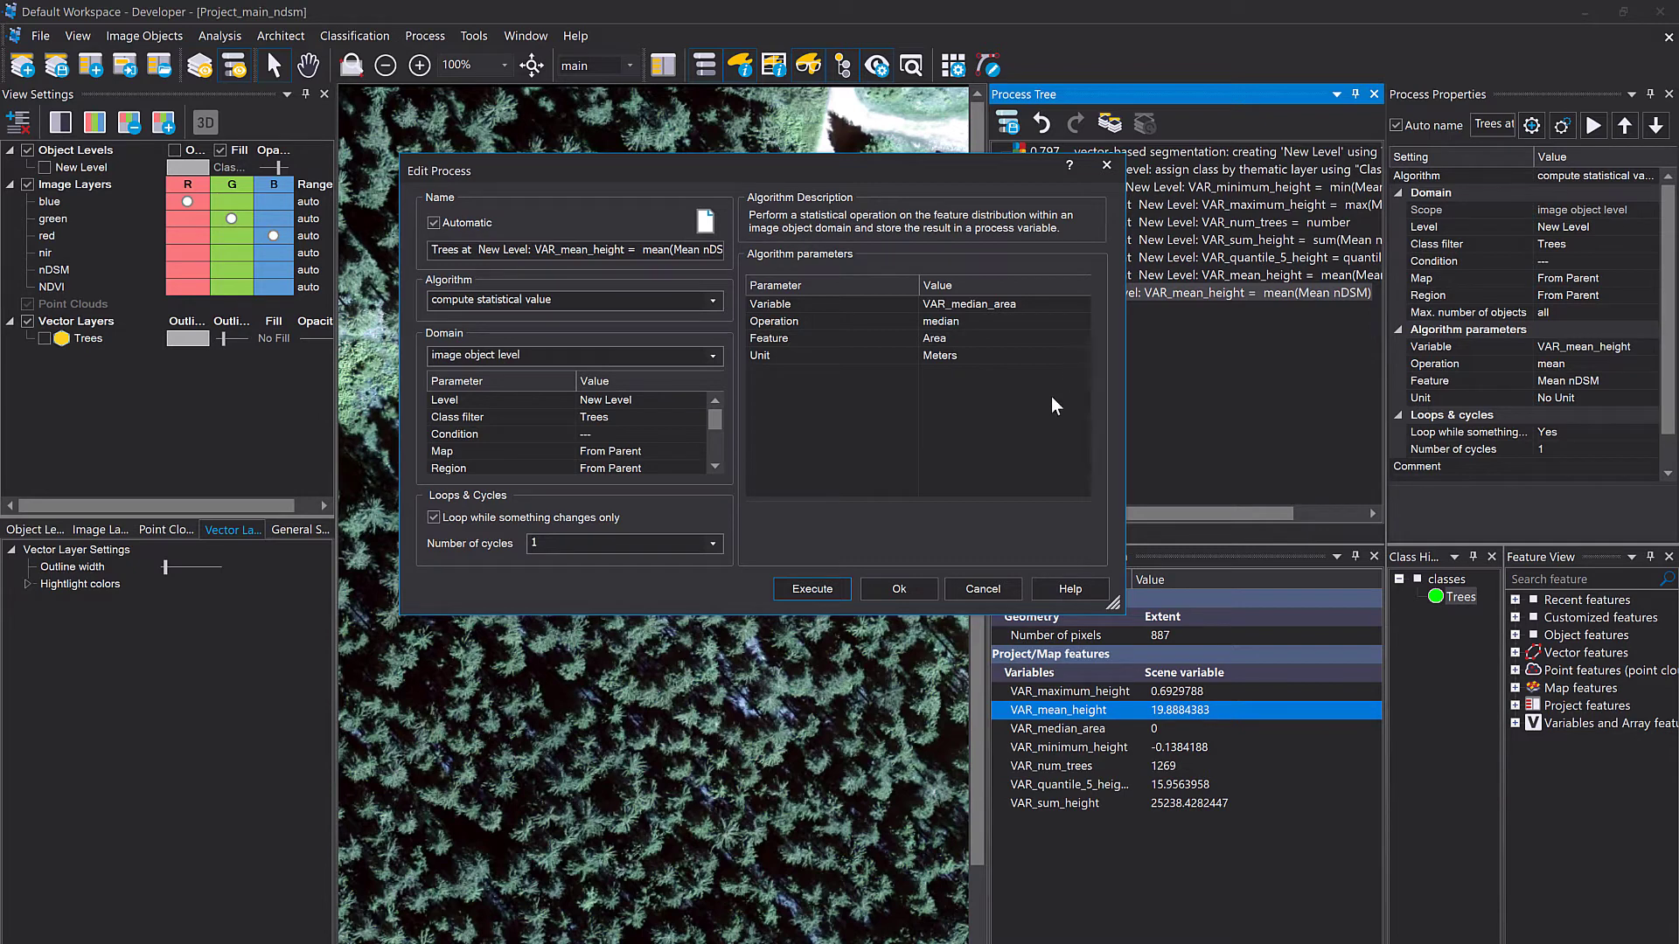
click(830, 591)
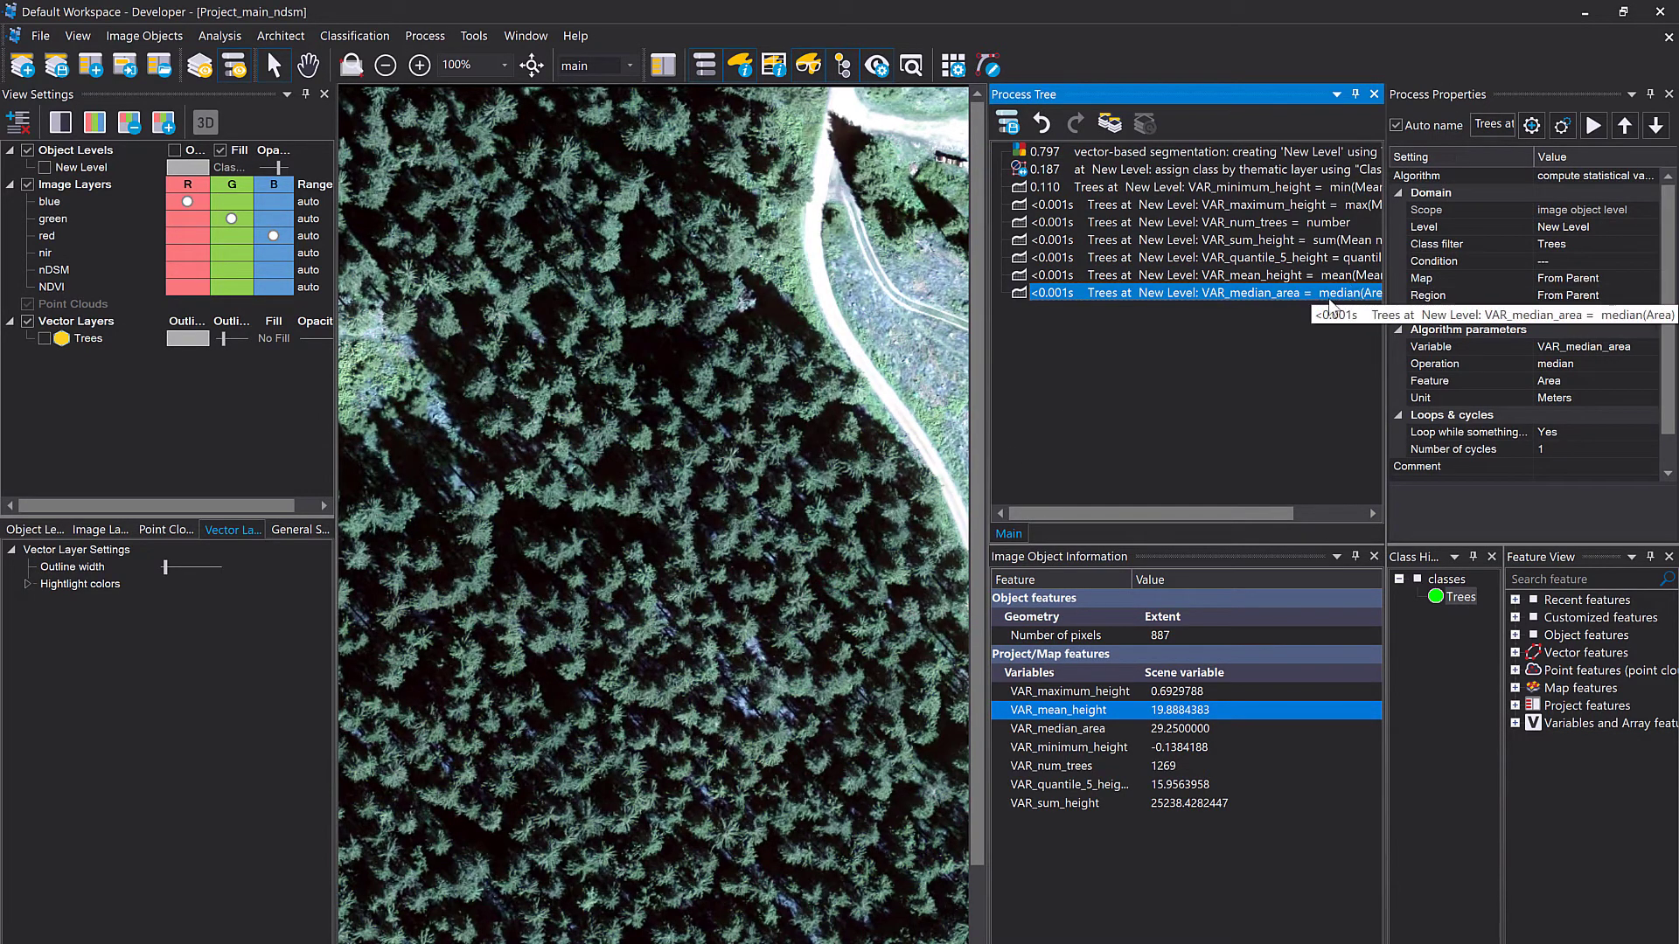
click(1107, 732)
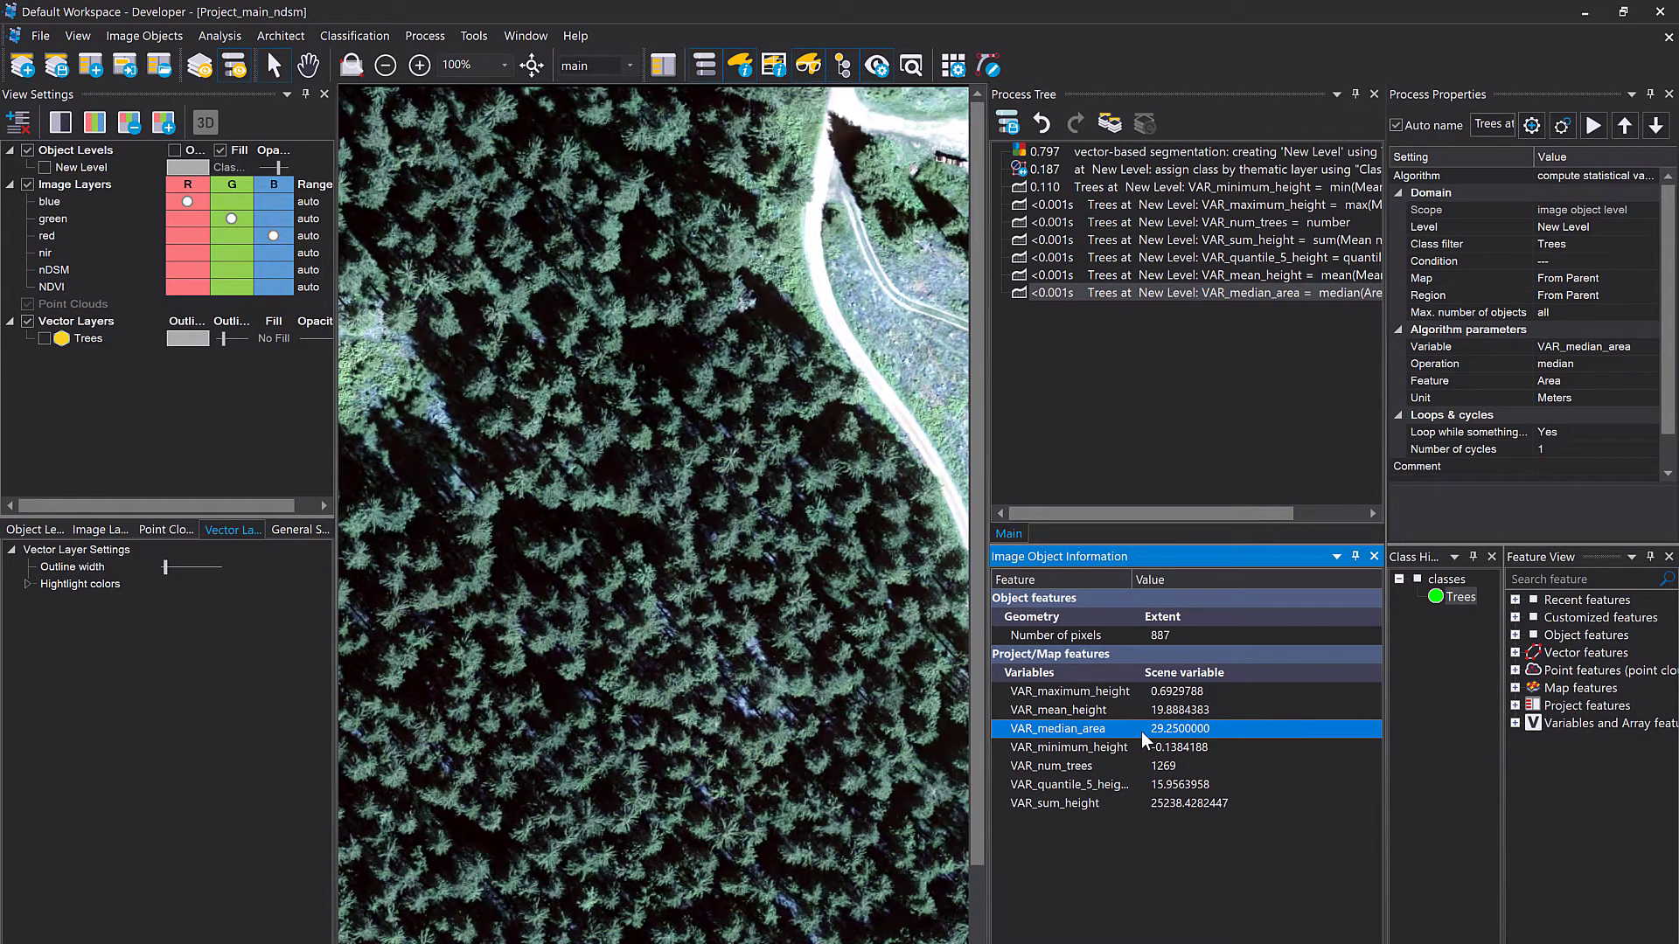
Step: Display the New Level objects as outlines without fill over the single-layer grayscale nDSM image
click(754, 799)
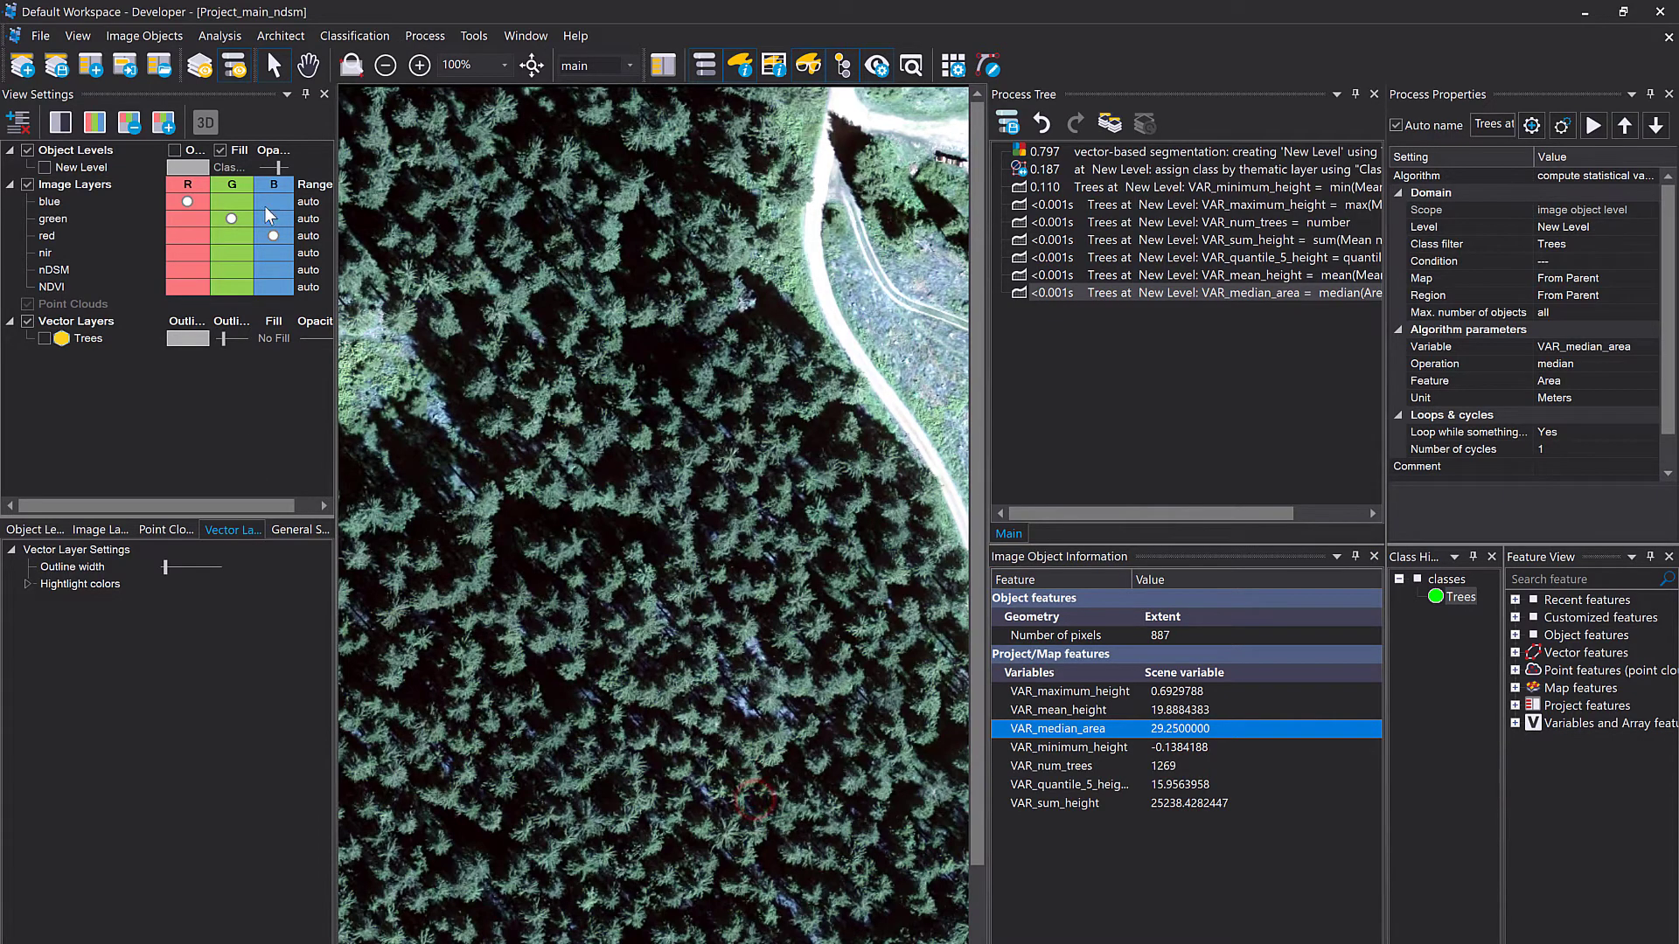
click(51, 167)
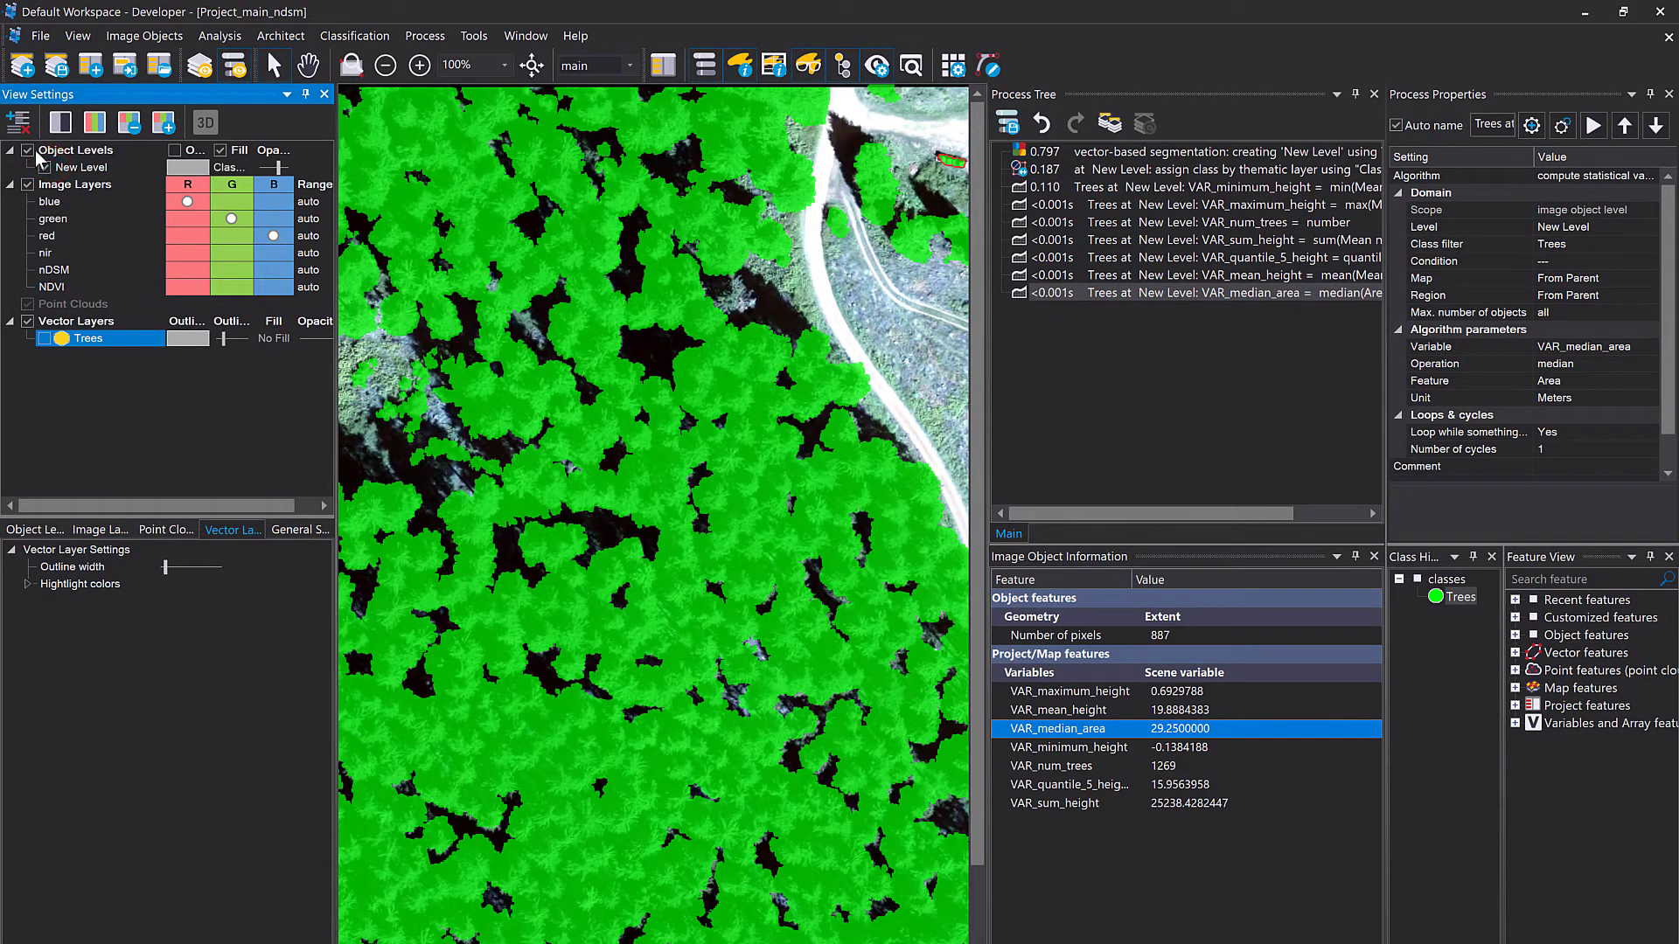
click(60, 122)
click(130, 123)
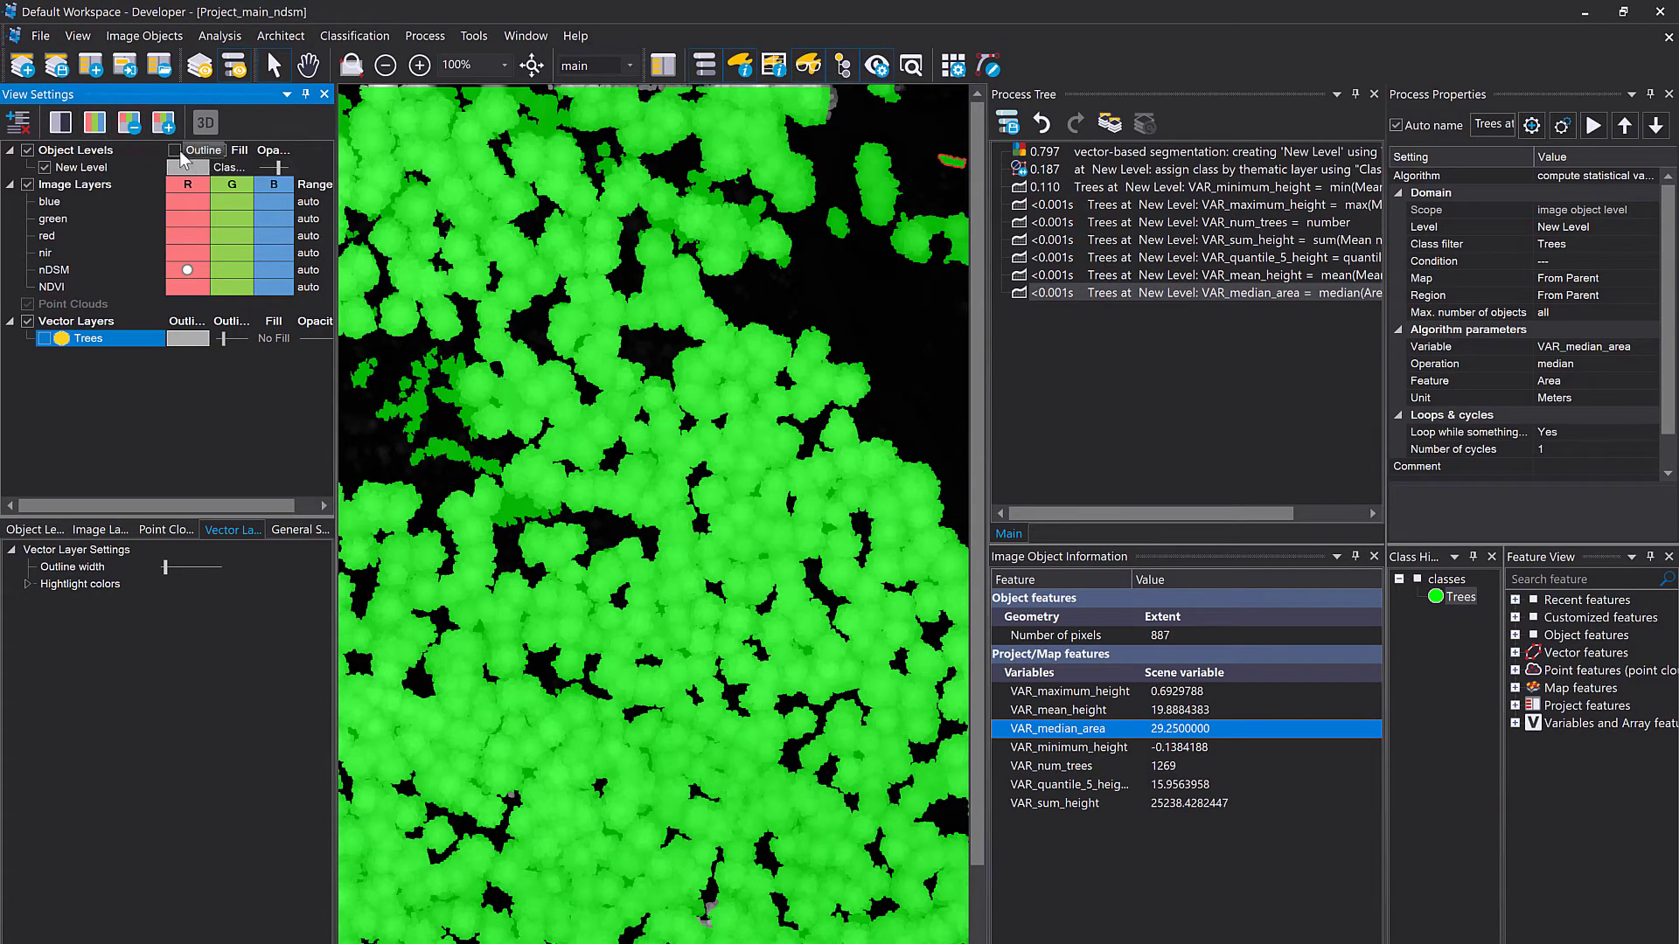
click(174, 150)
click(221, 150)
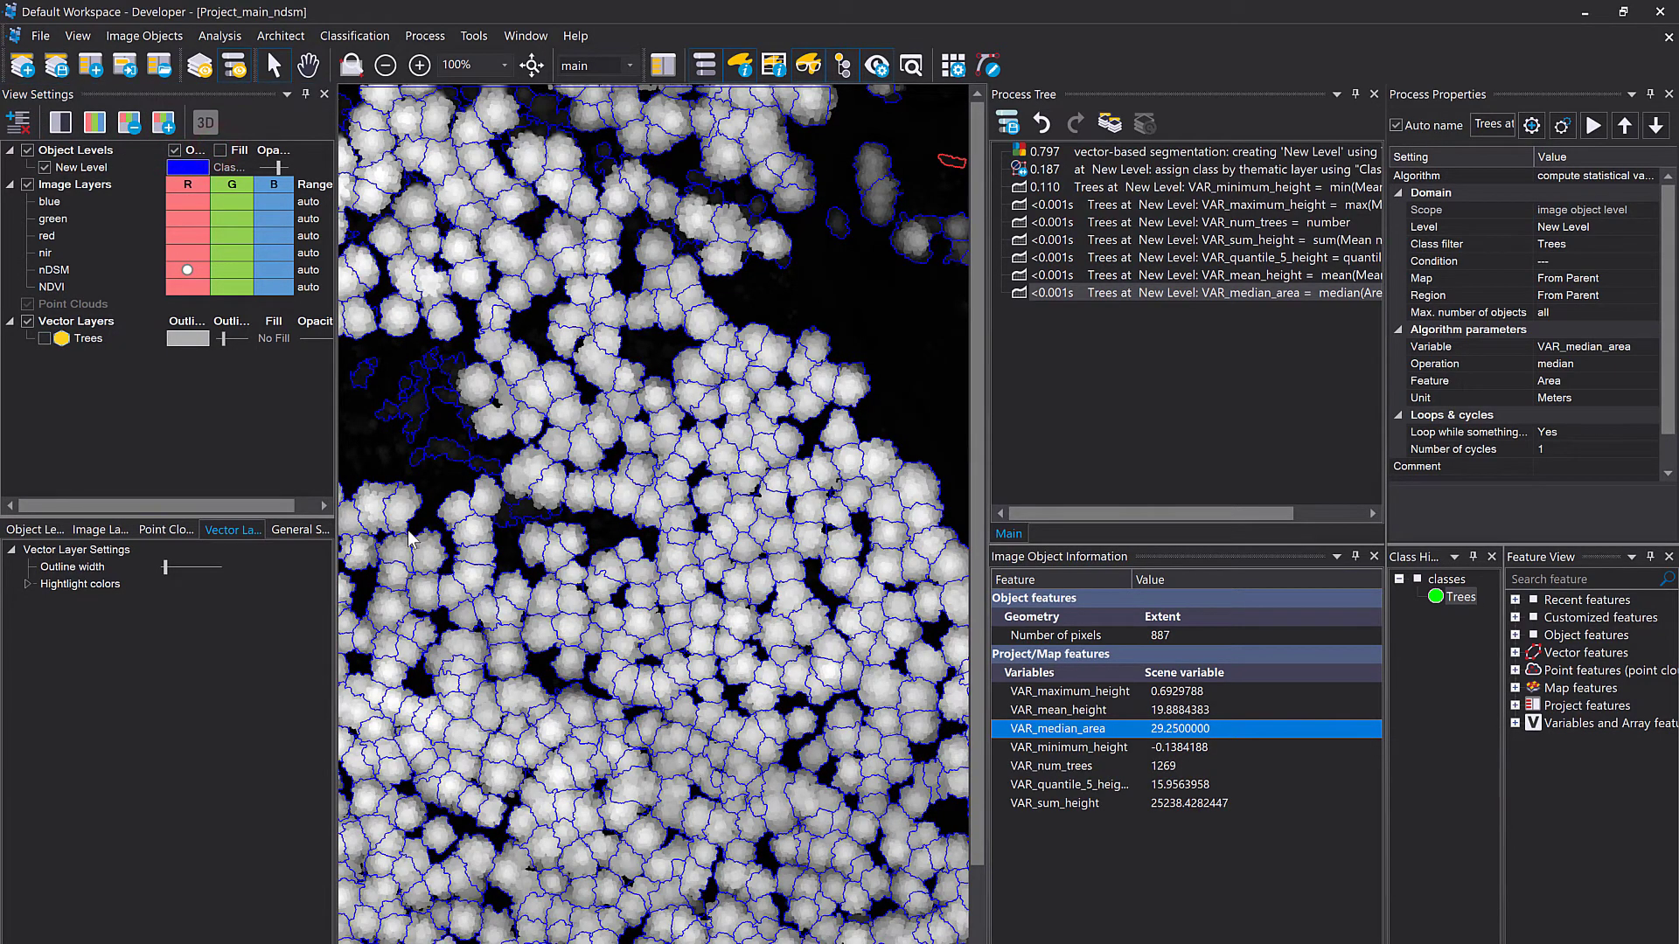
Step: Set the image layer equalization to false color and inspect the tree objects across the nDSM image
click(100, 530)
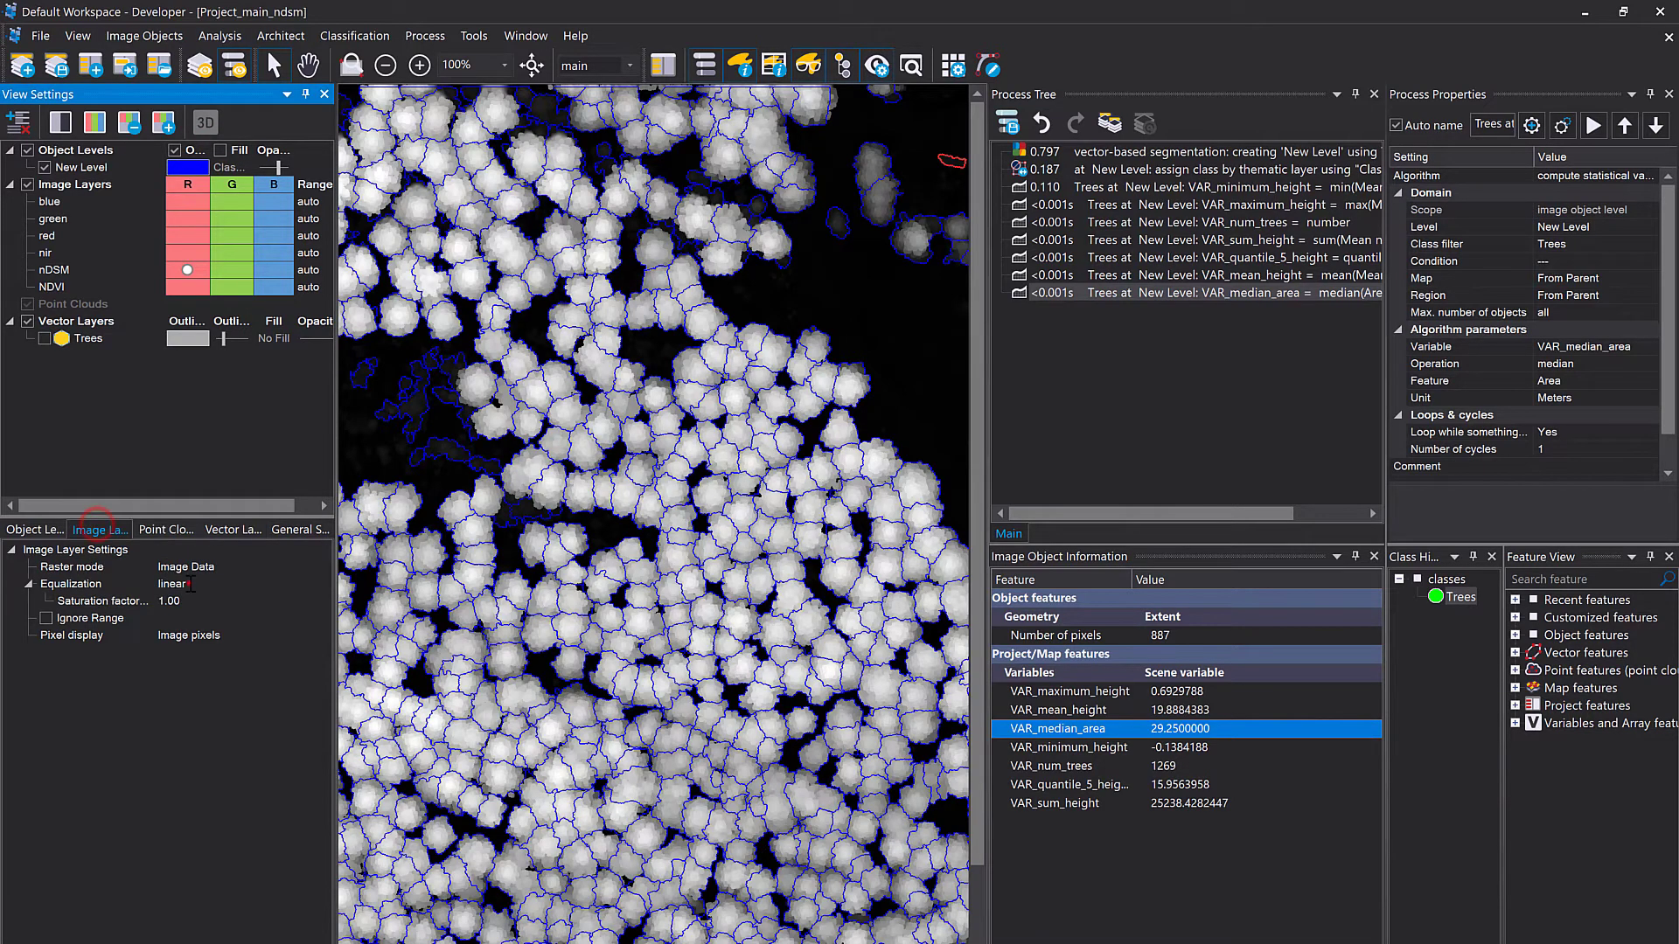
click(189, 584)
click(217, 705)
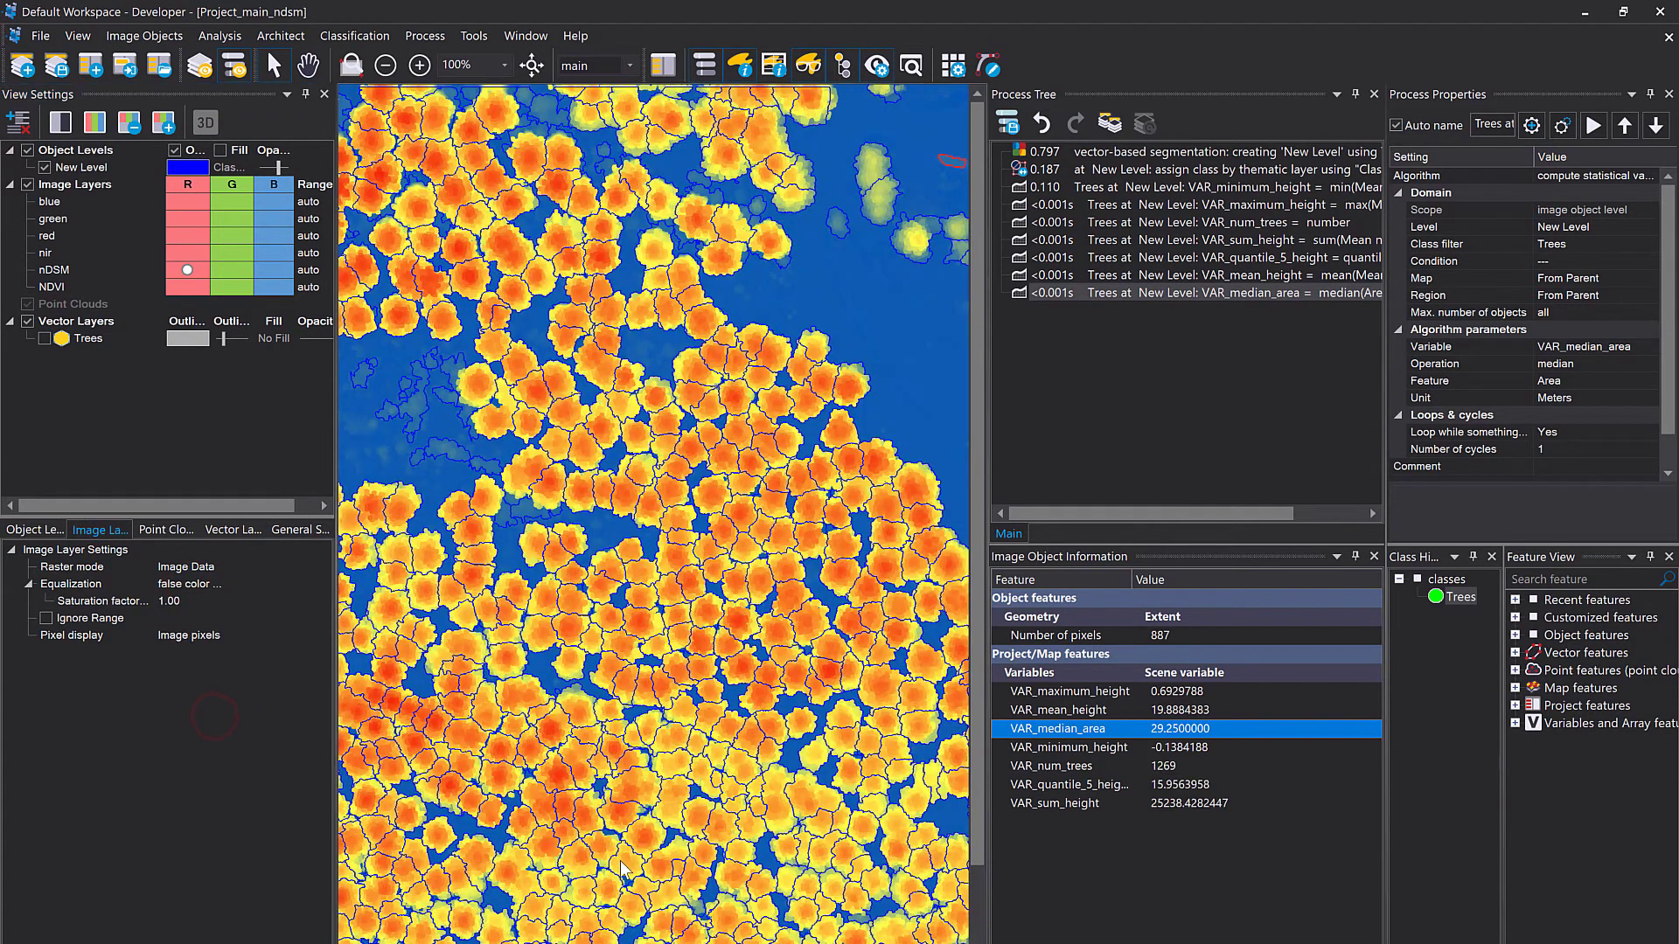
scroll(651, 669, down, 2)
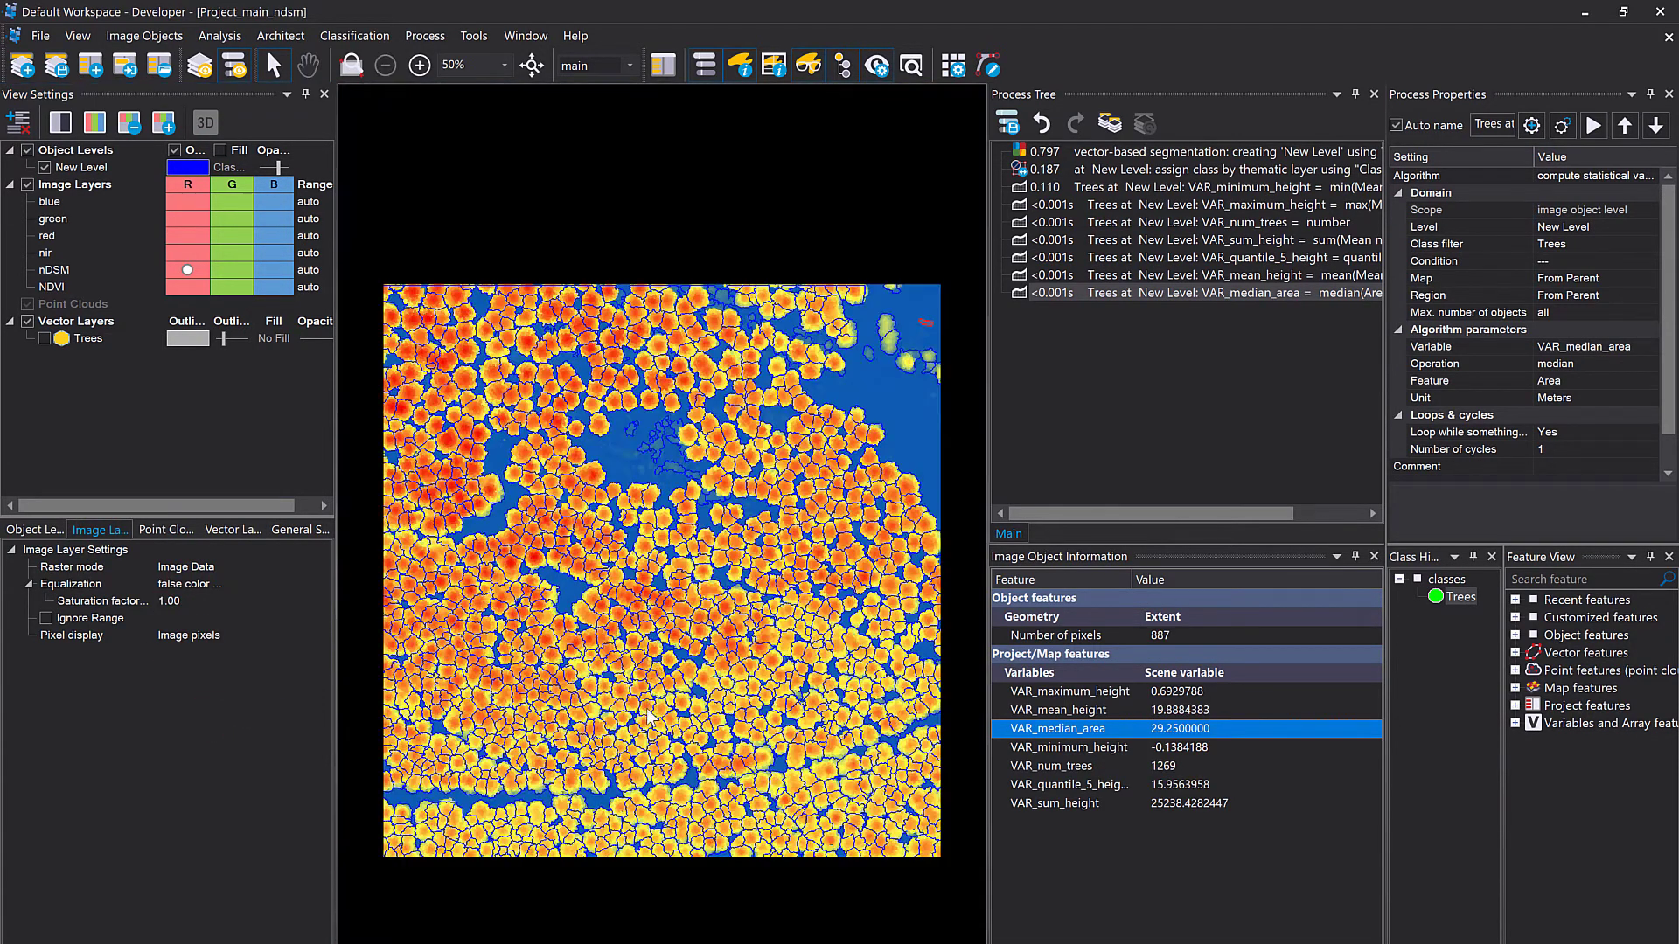
click(803, 496)
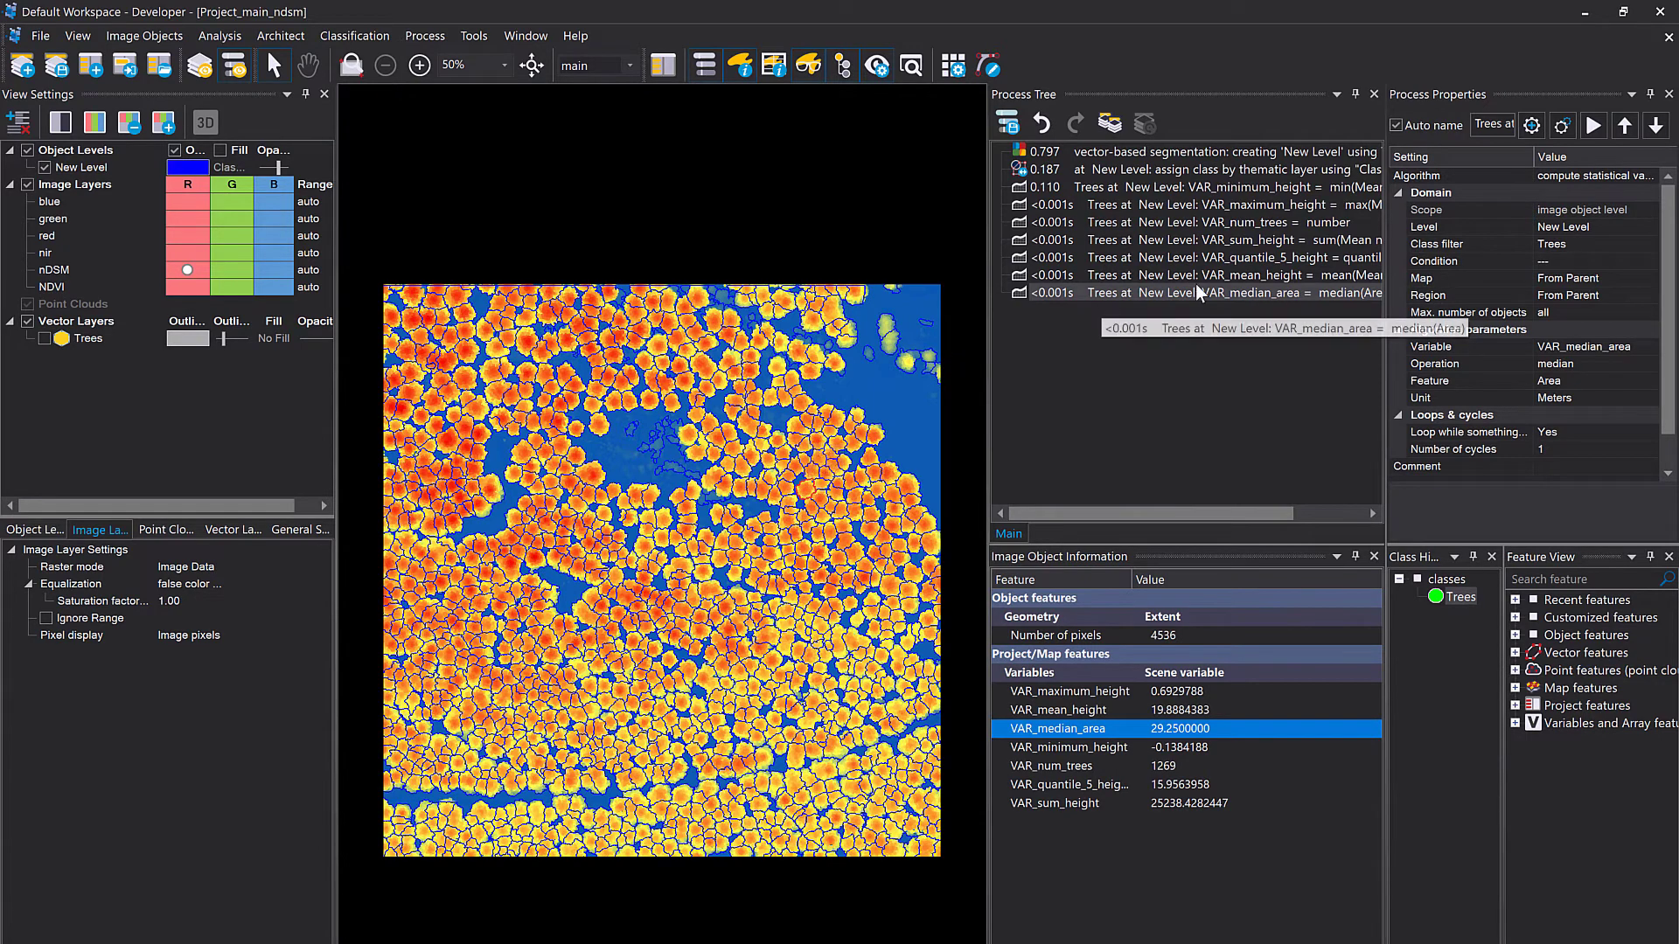
scroll(706, 436, up, 1)
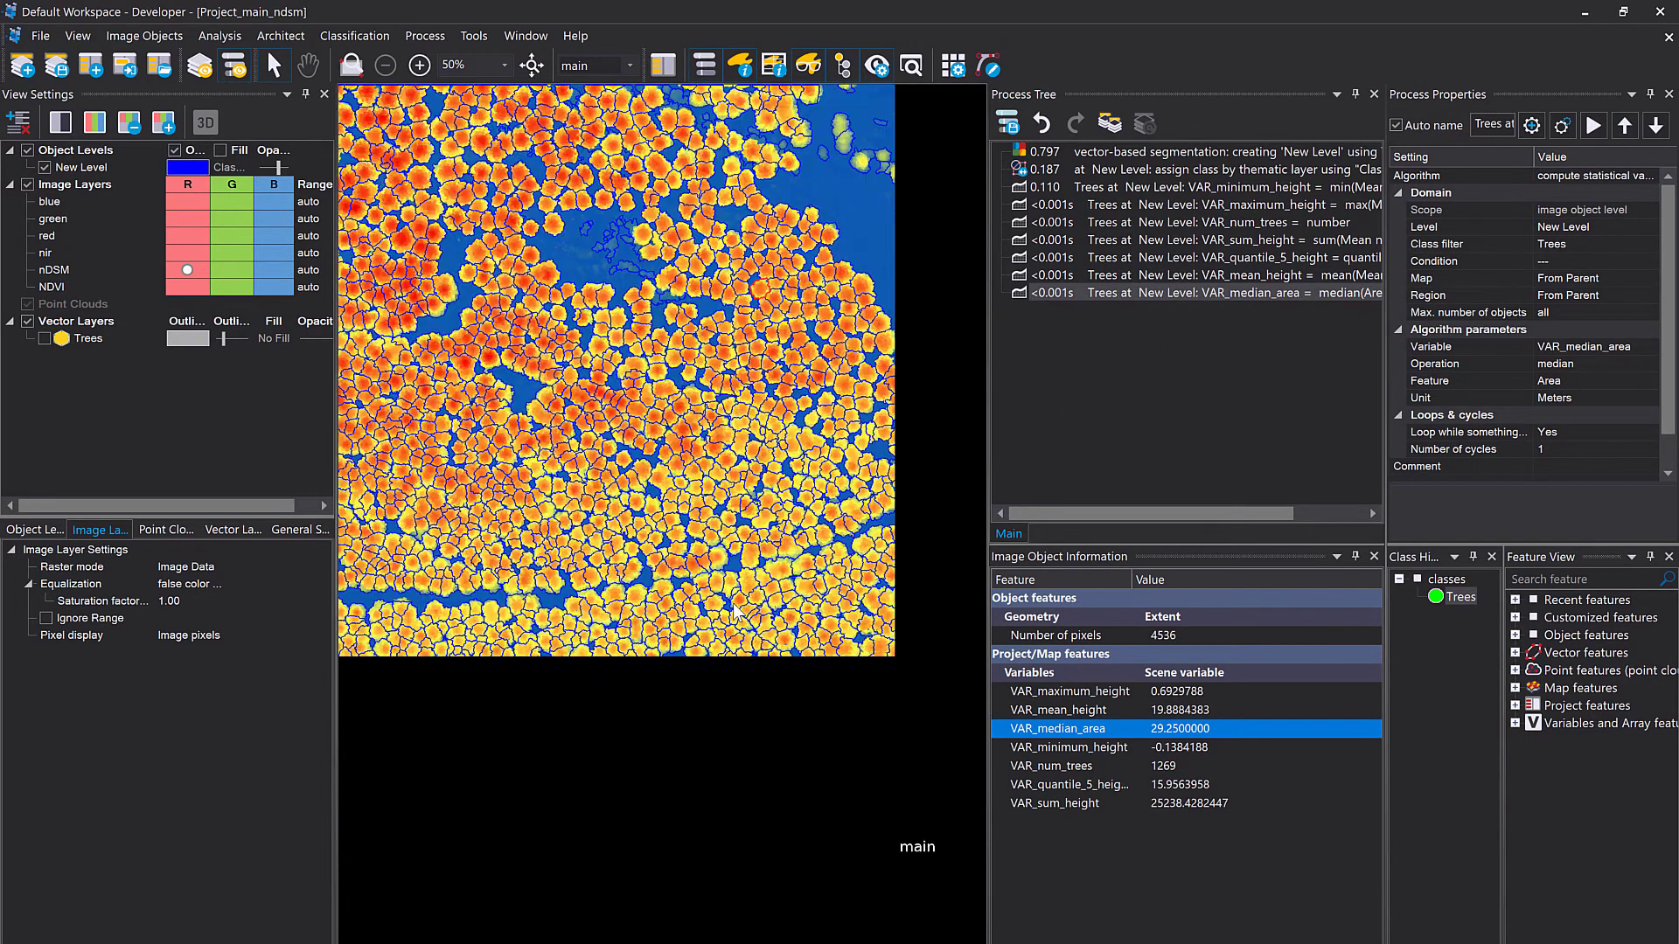
scroll(706, 436, up, 4)
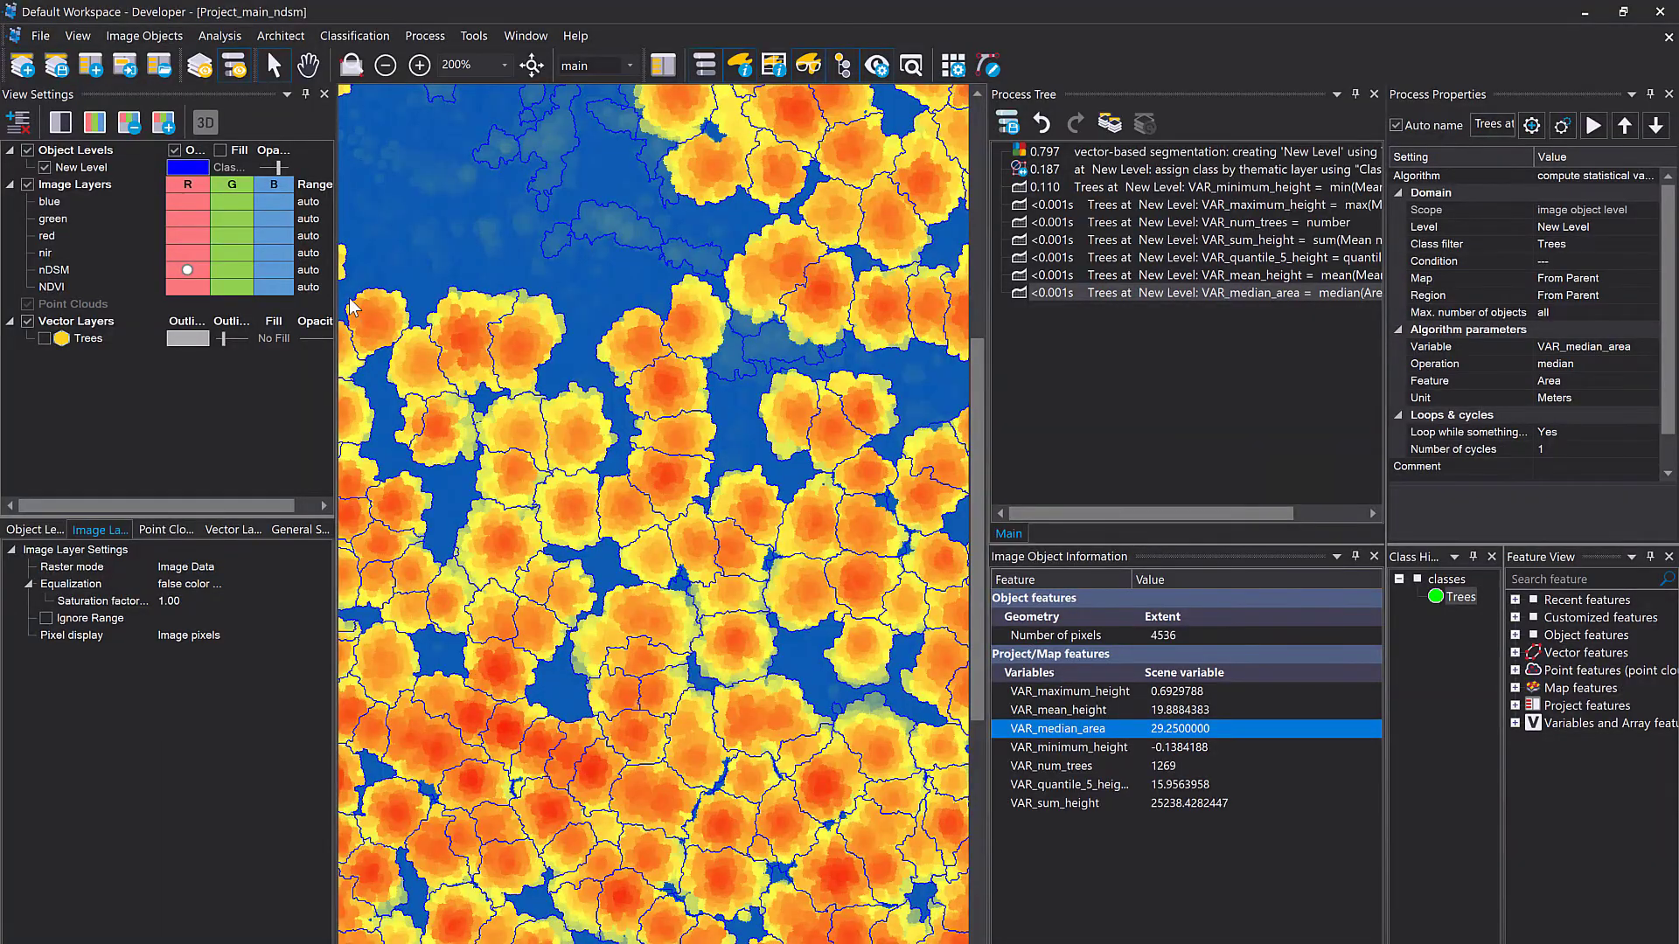
Step: Widen the process properties area and review the scene variables available among the variable features
click(1018, 372)
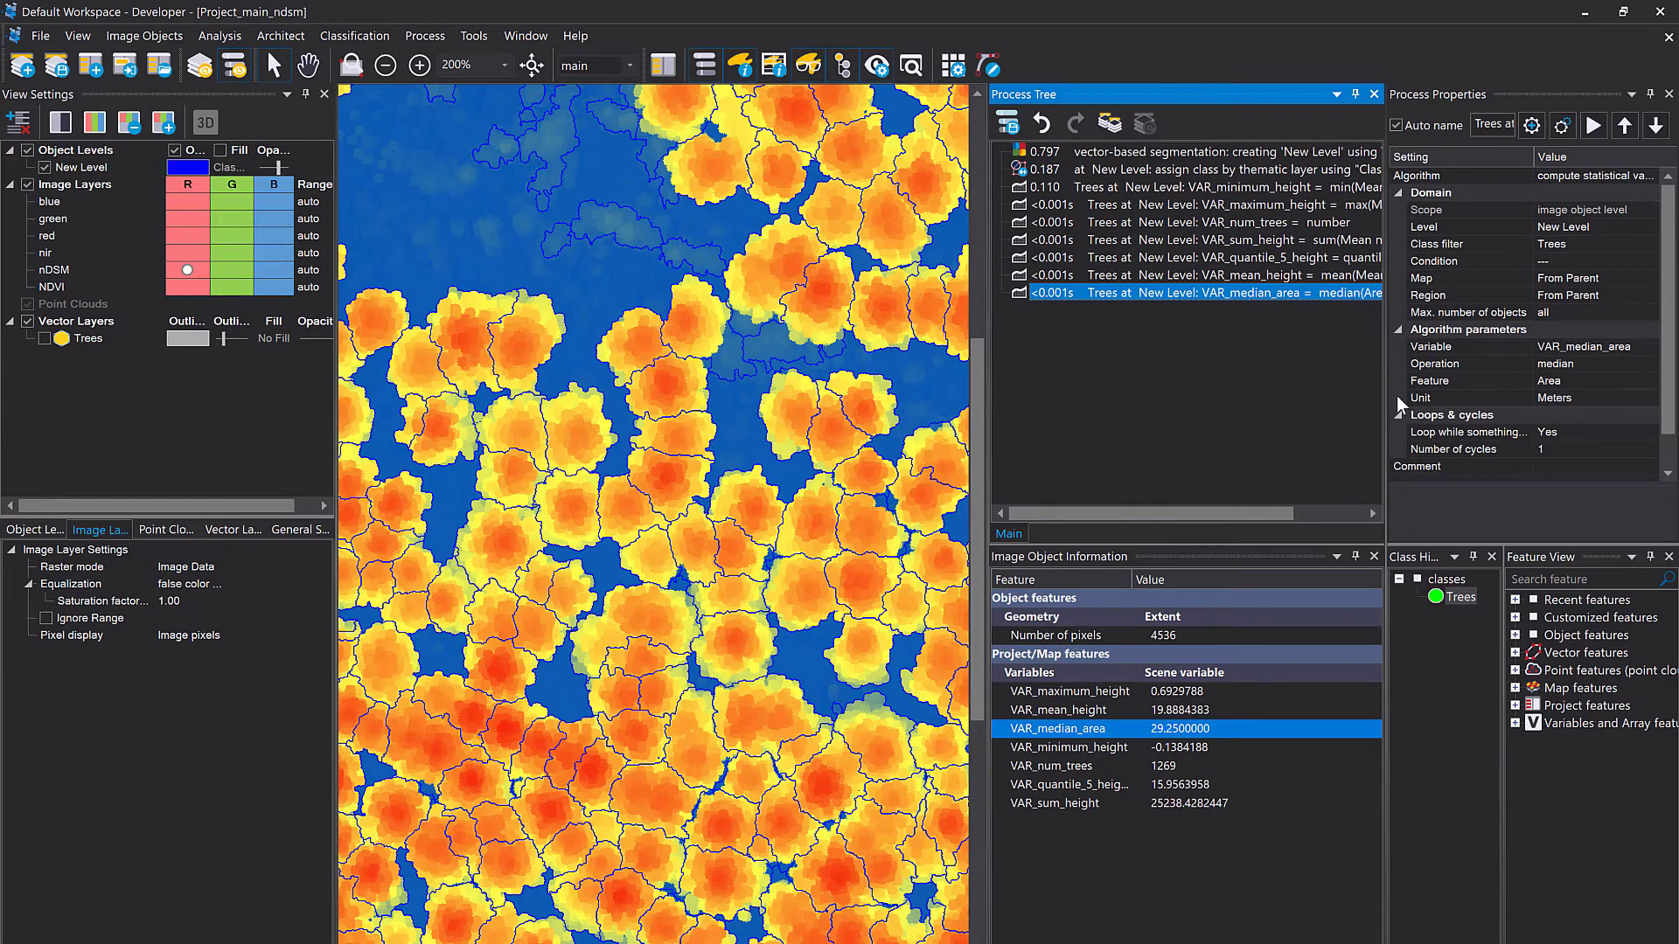
drag(1385, 422, 1202, 441)
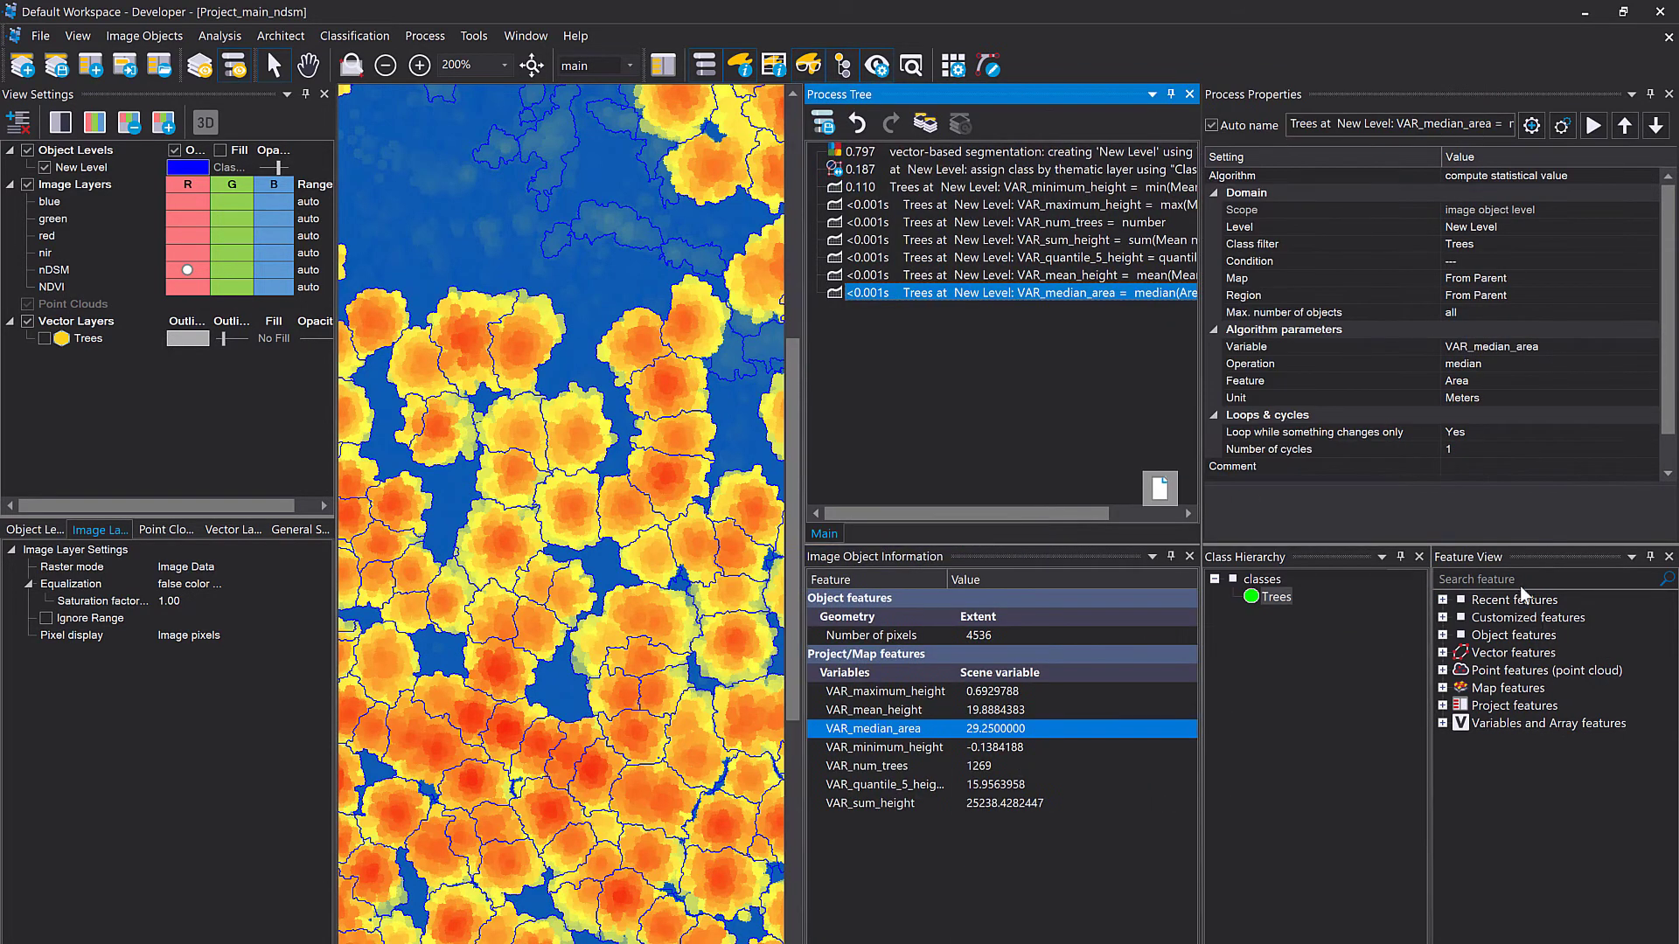
click(1442, 723)
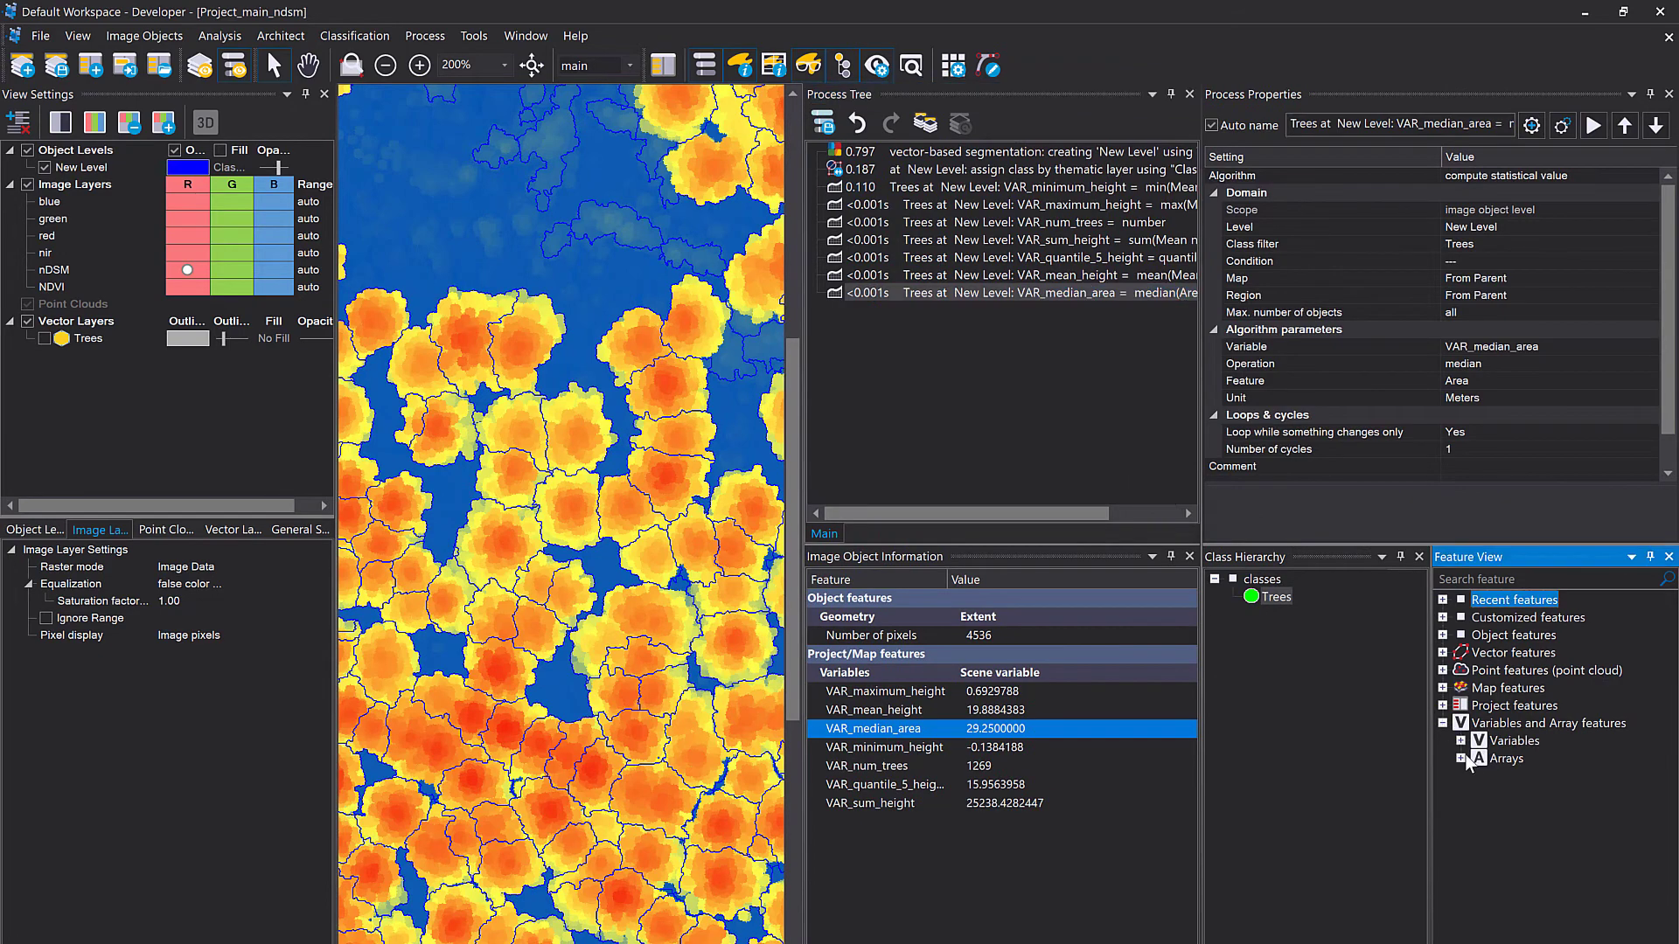
click(1461, 741)
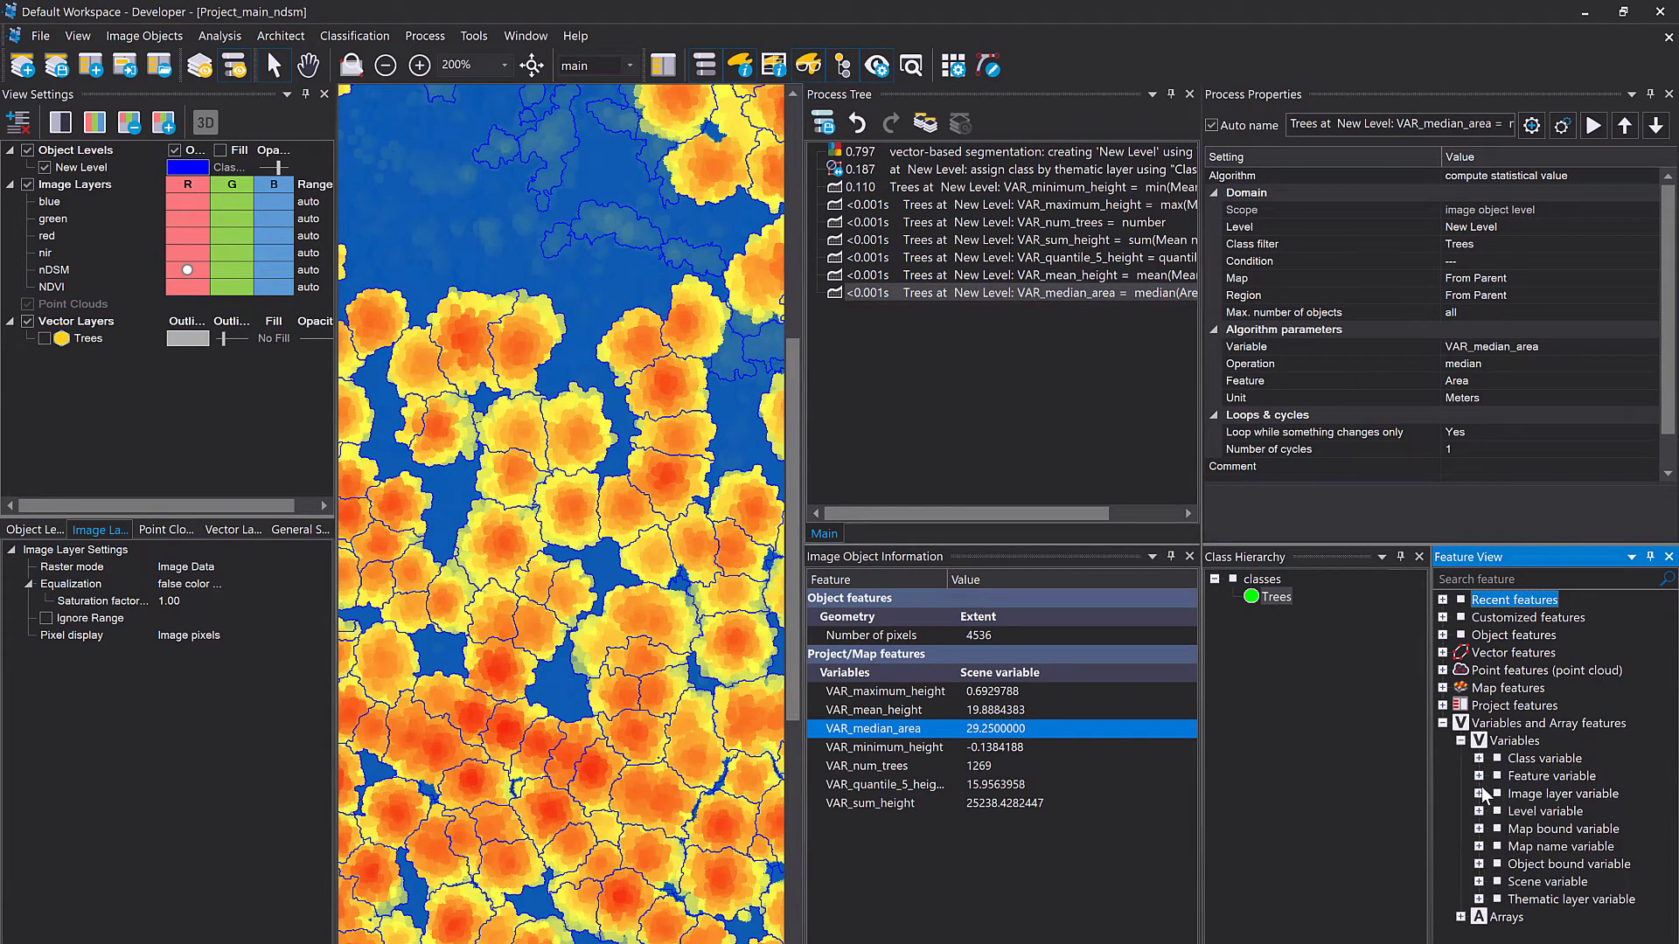
click(1478, 881)
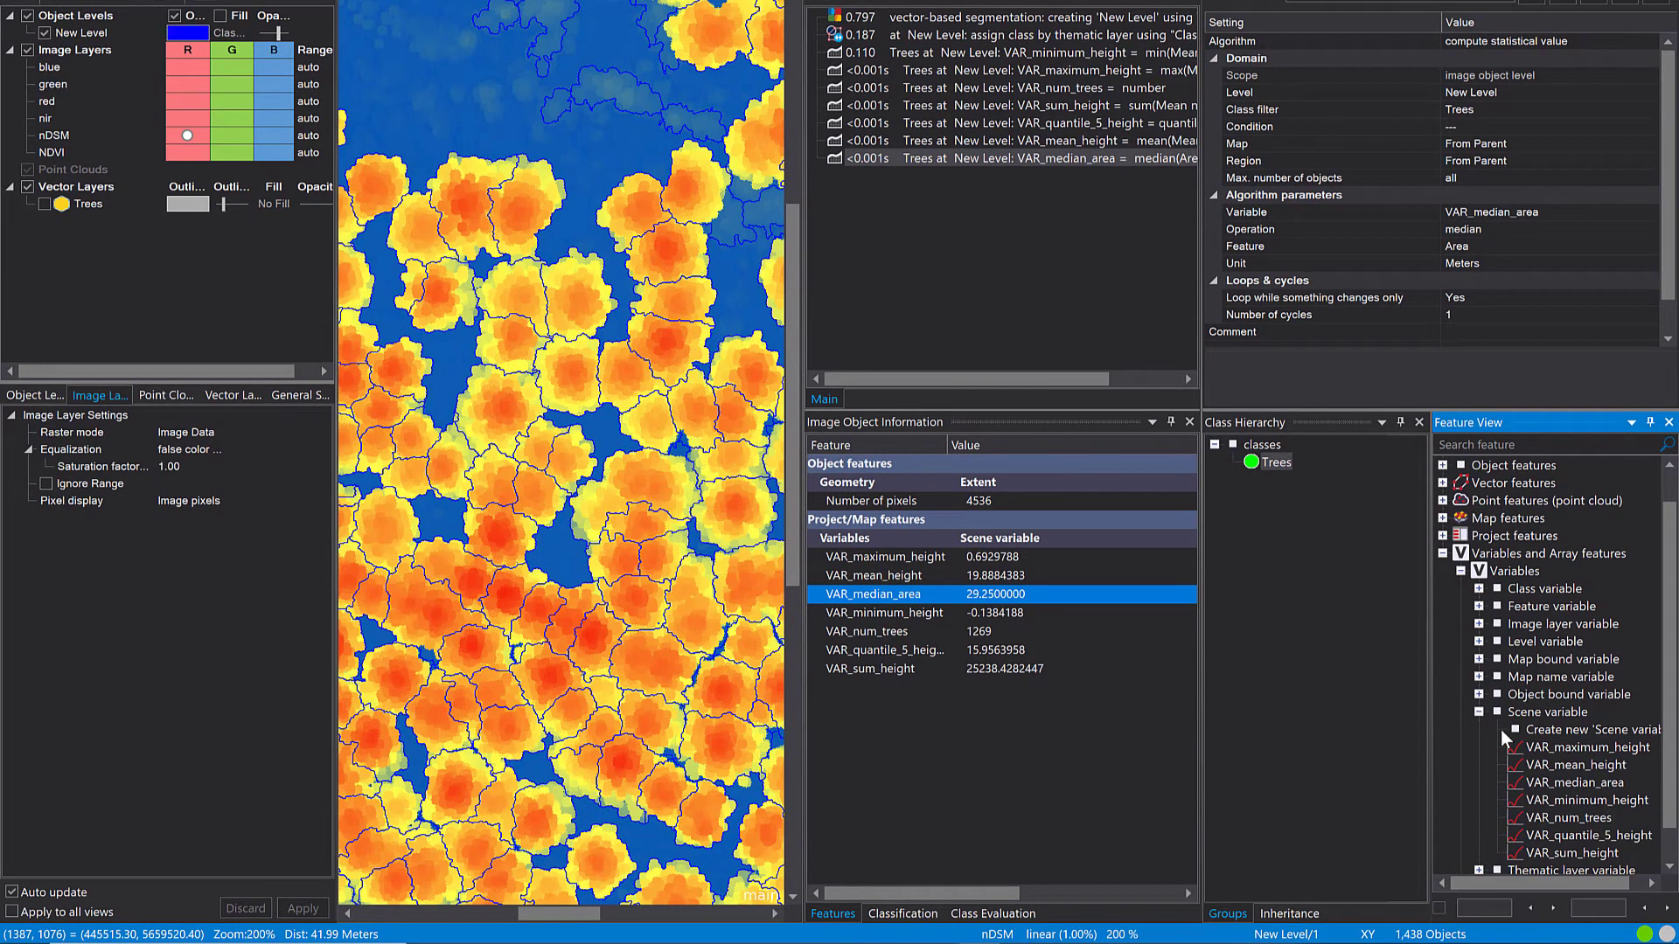
click(1478, 713)
click(1443, 589)
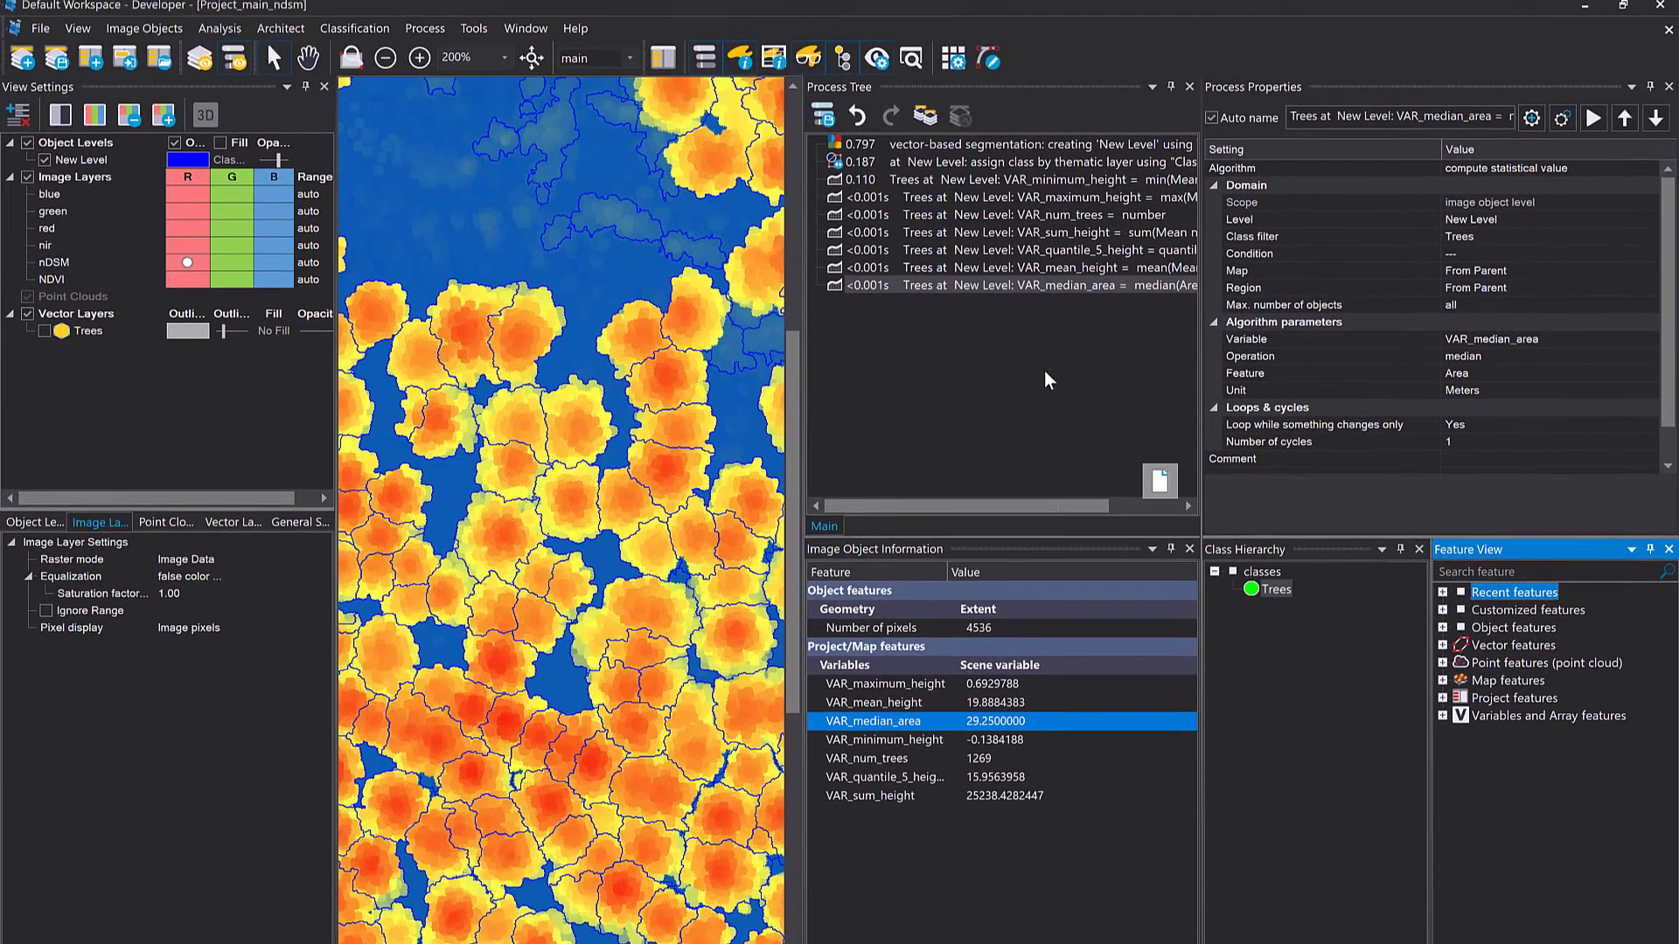
Step: Append an assign class process for New Level after the median process, with the class filter set to Trees
click(996, 210)
double_click(995, 343)
text(ass)
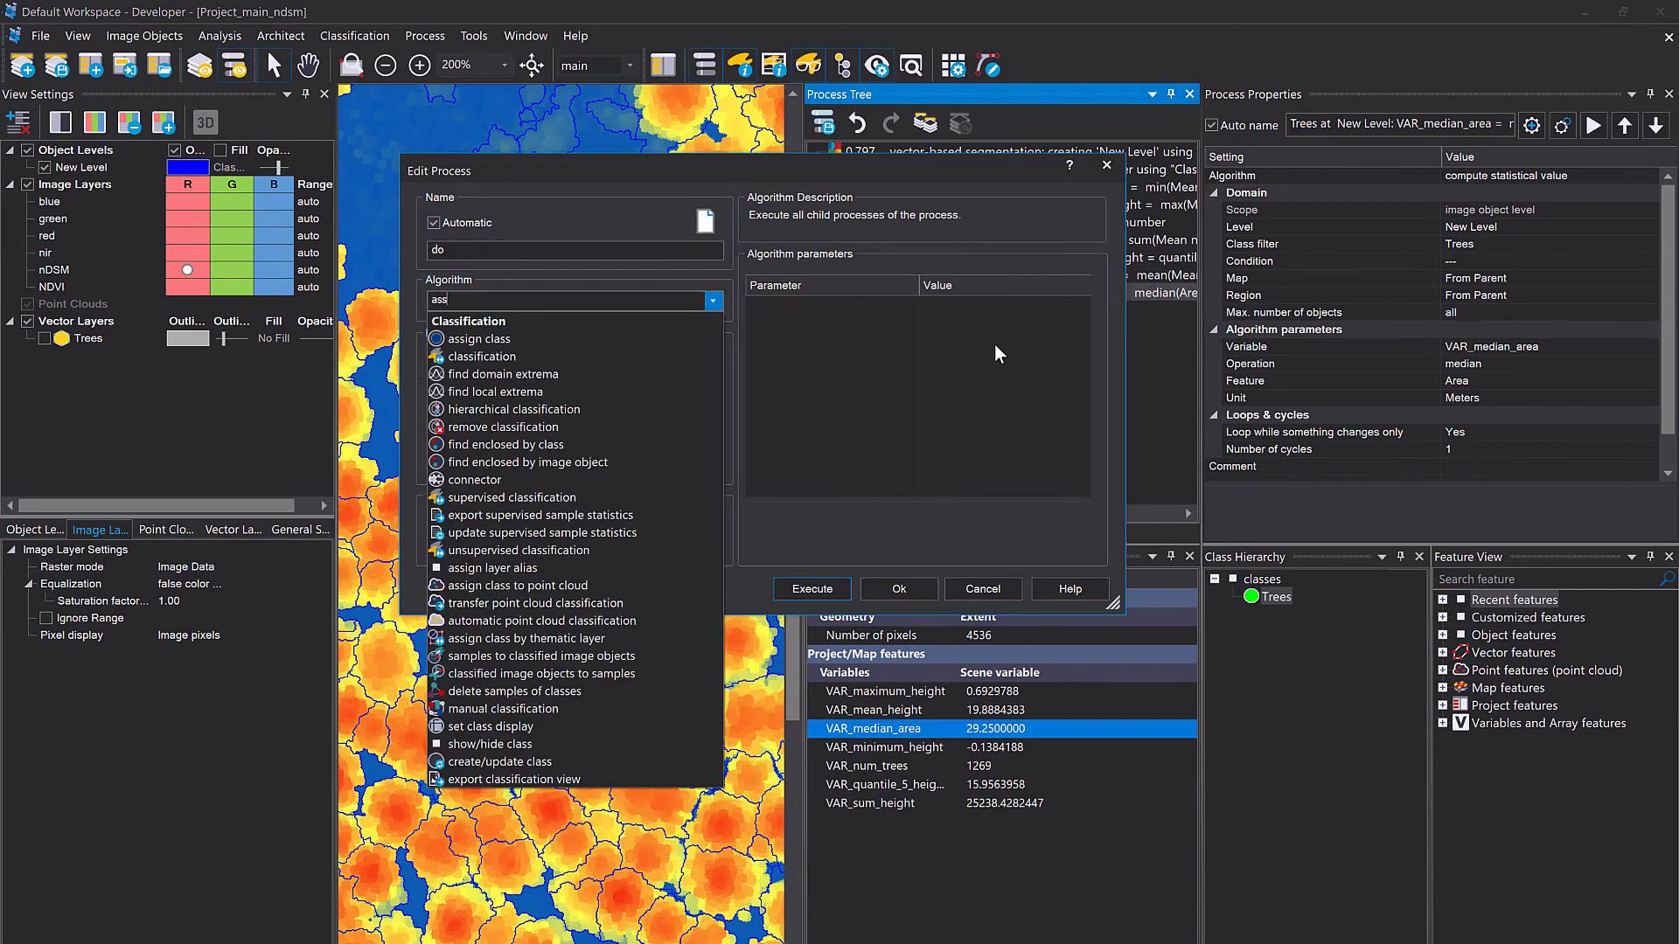
click(513, 343)
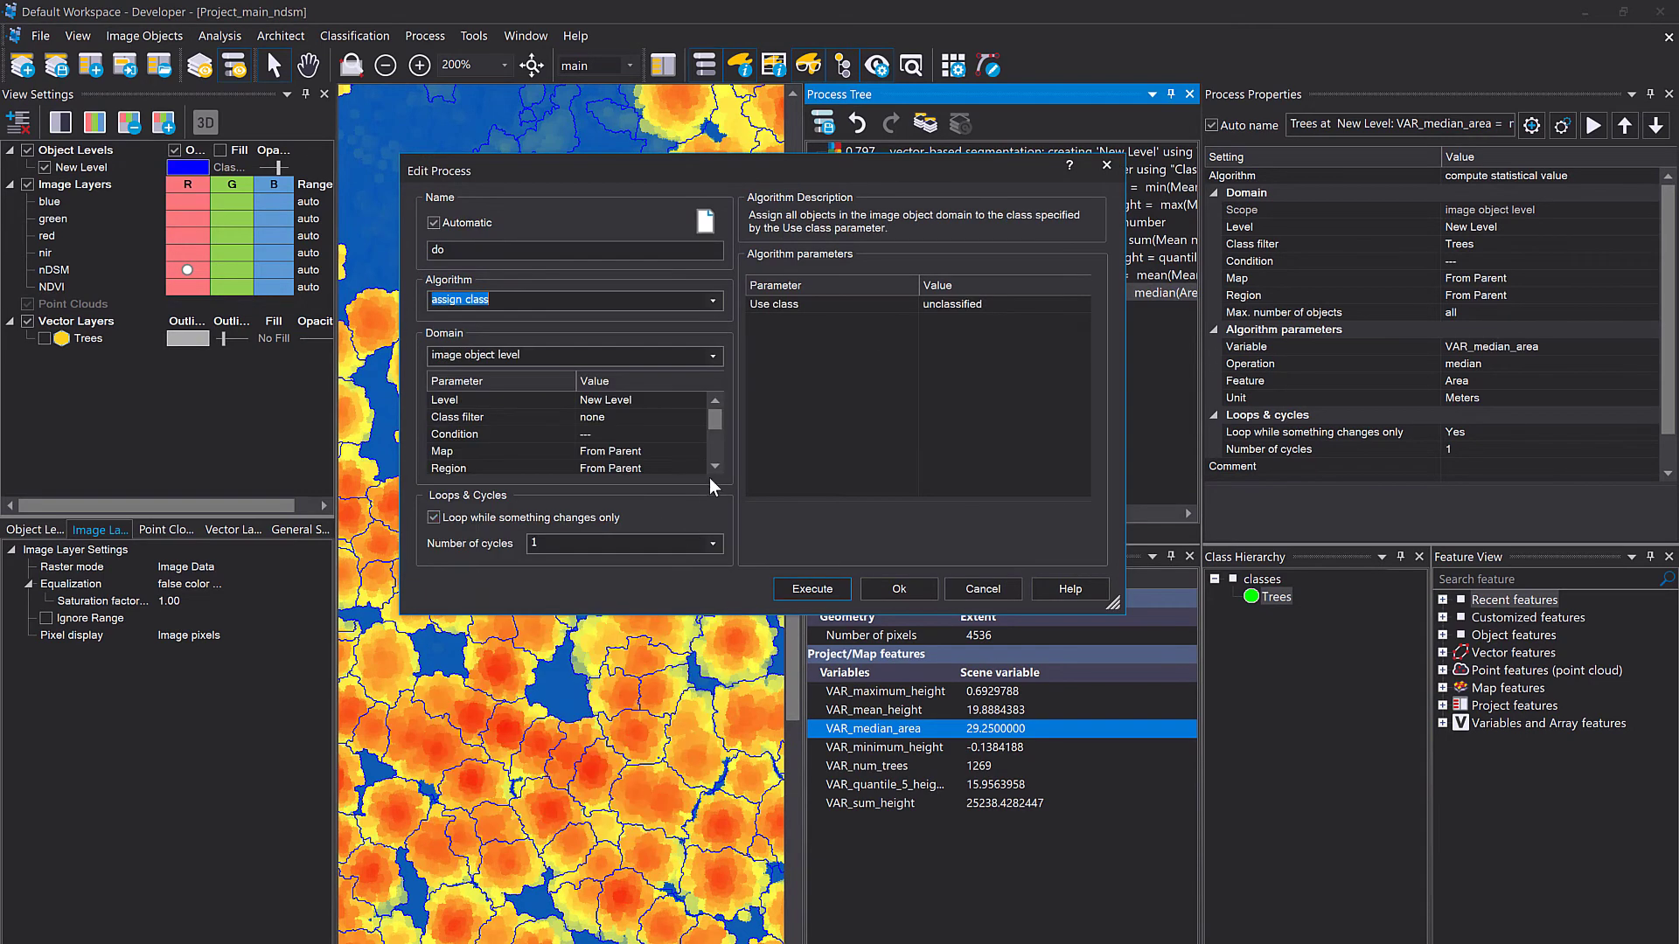
double_click(696, 417)
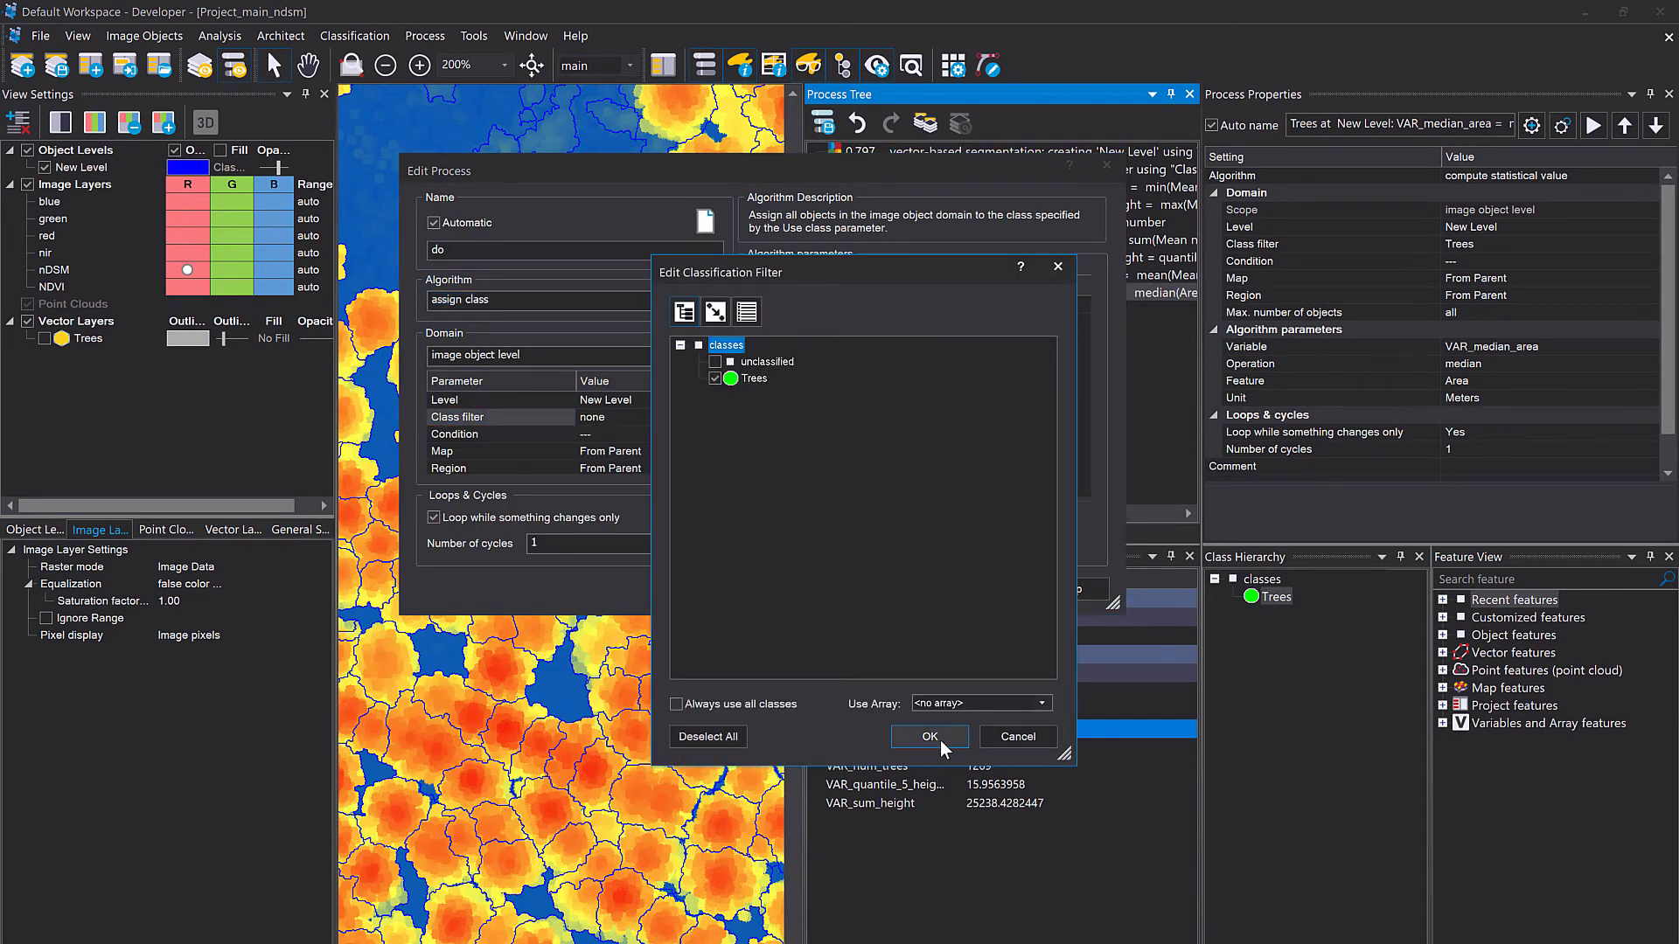
click(932, 737)
Step: Add a condition to the assign class process with the image layer feature Mean nDSM as its first value
double_click(694, 436)
click(775, 407)
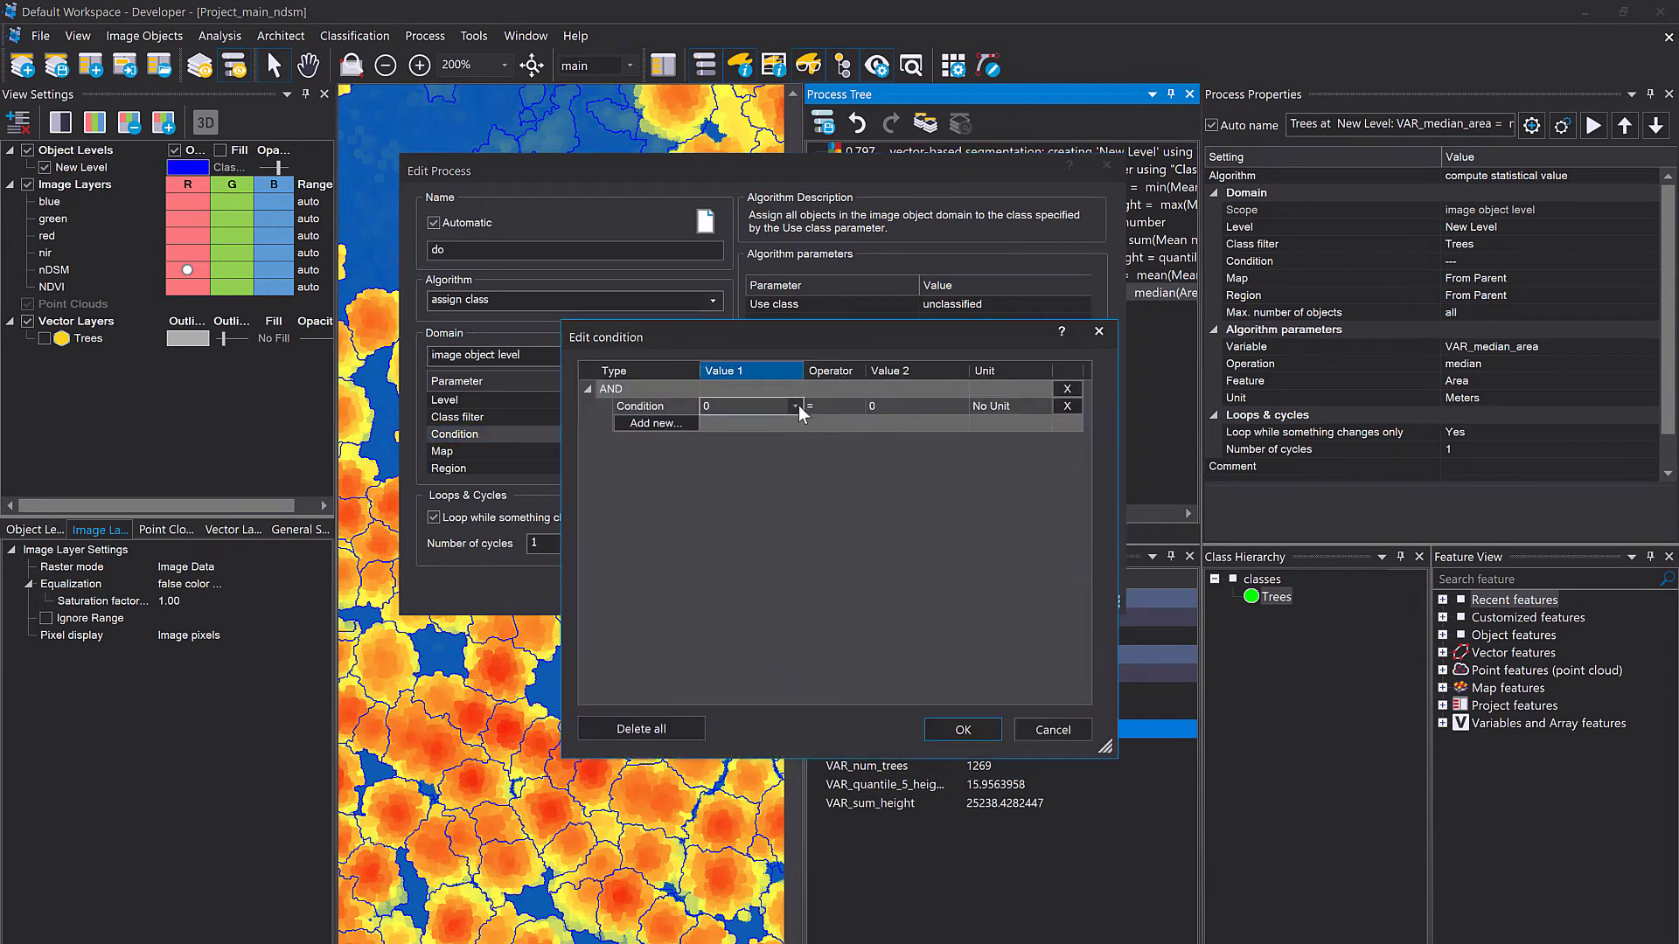
click(799, 405)
click(764, 427)
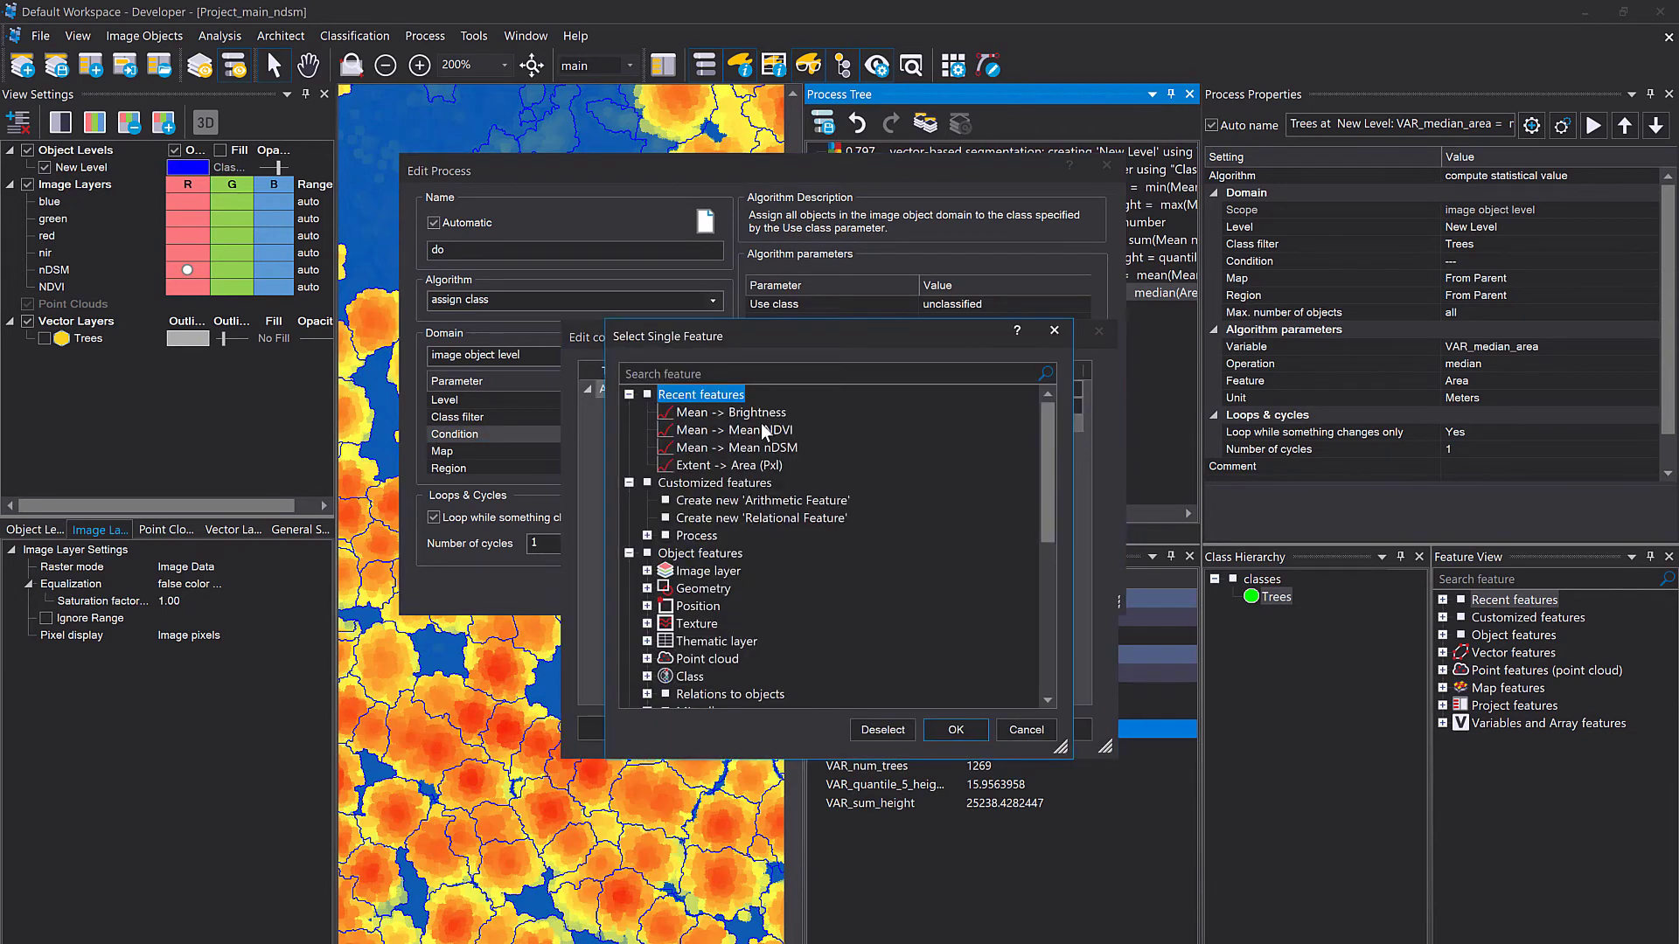
click(648, 571)
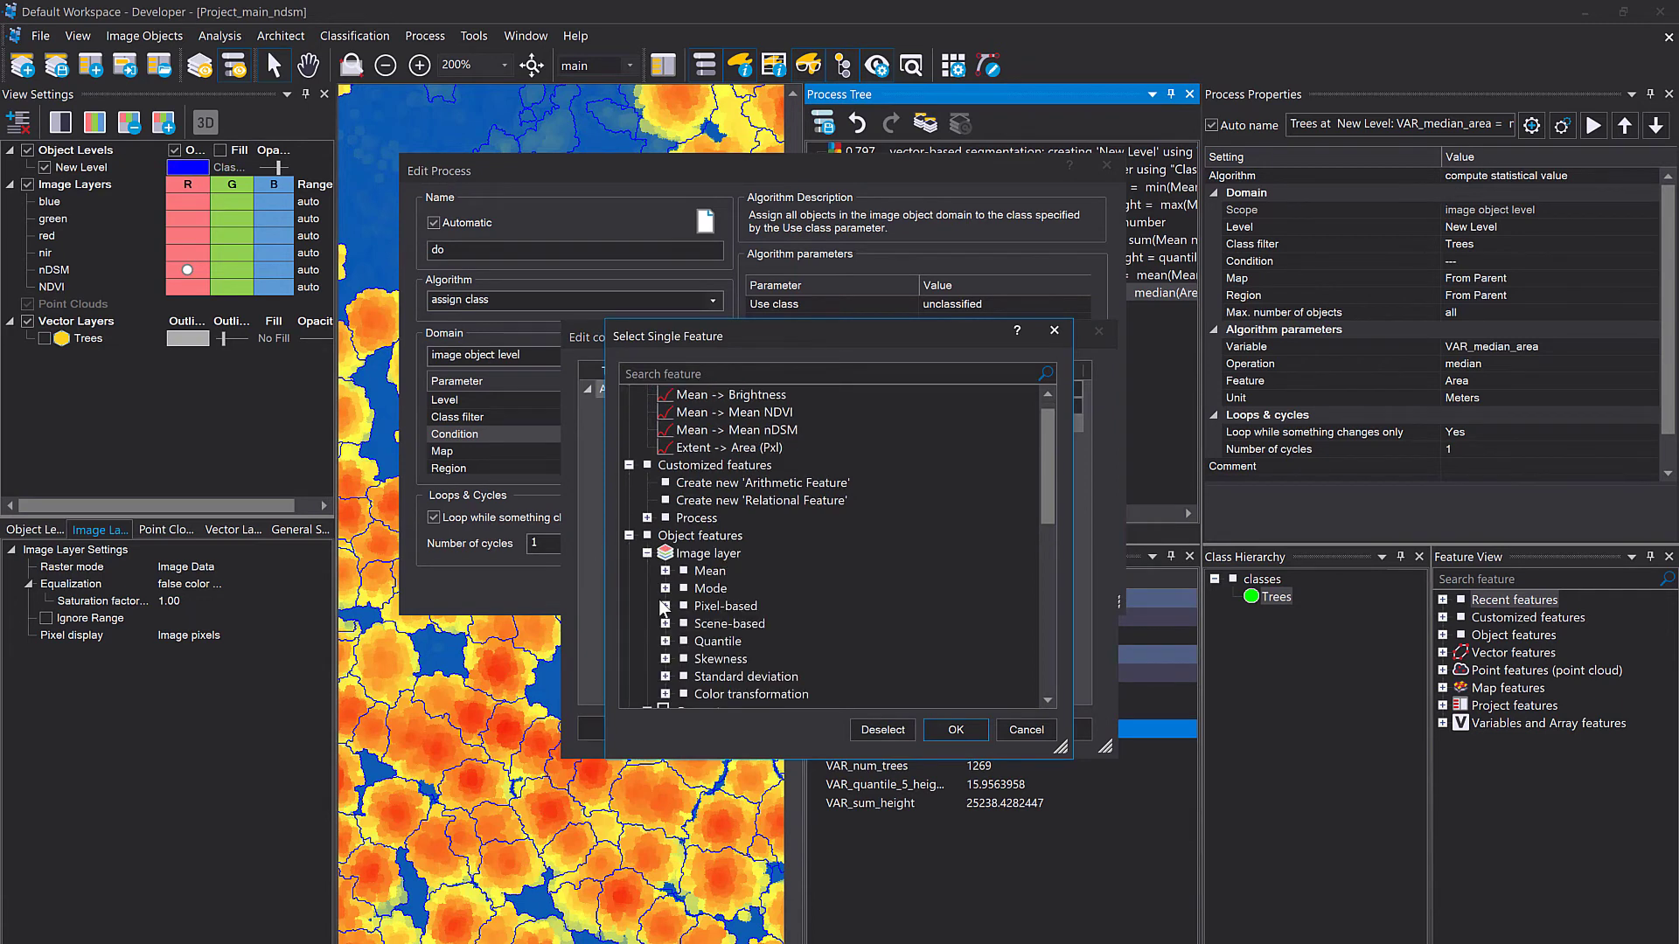
click(665, 570)
click(719, 661)
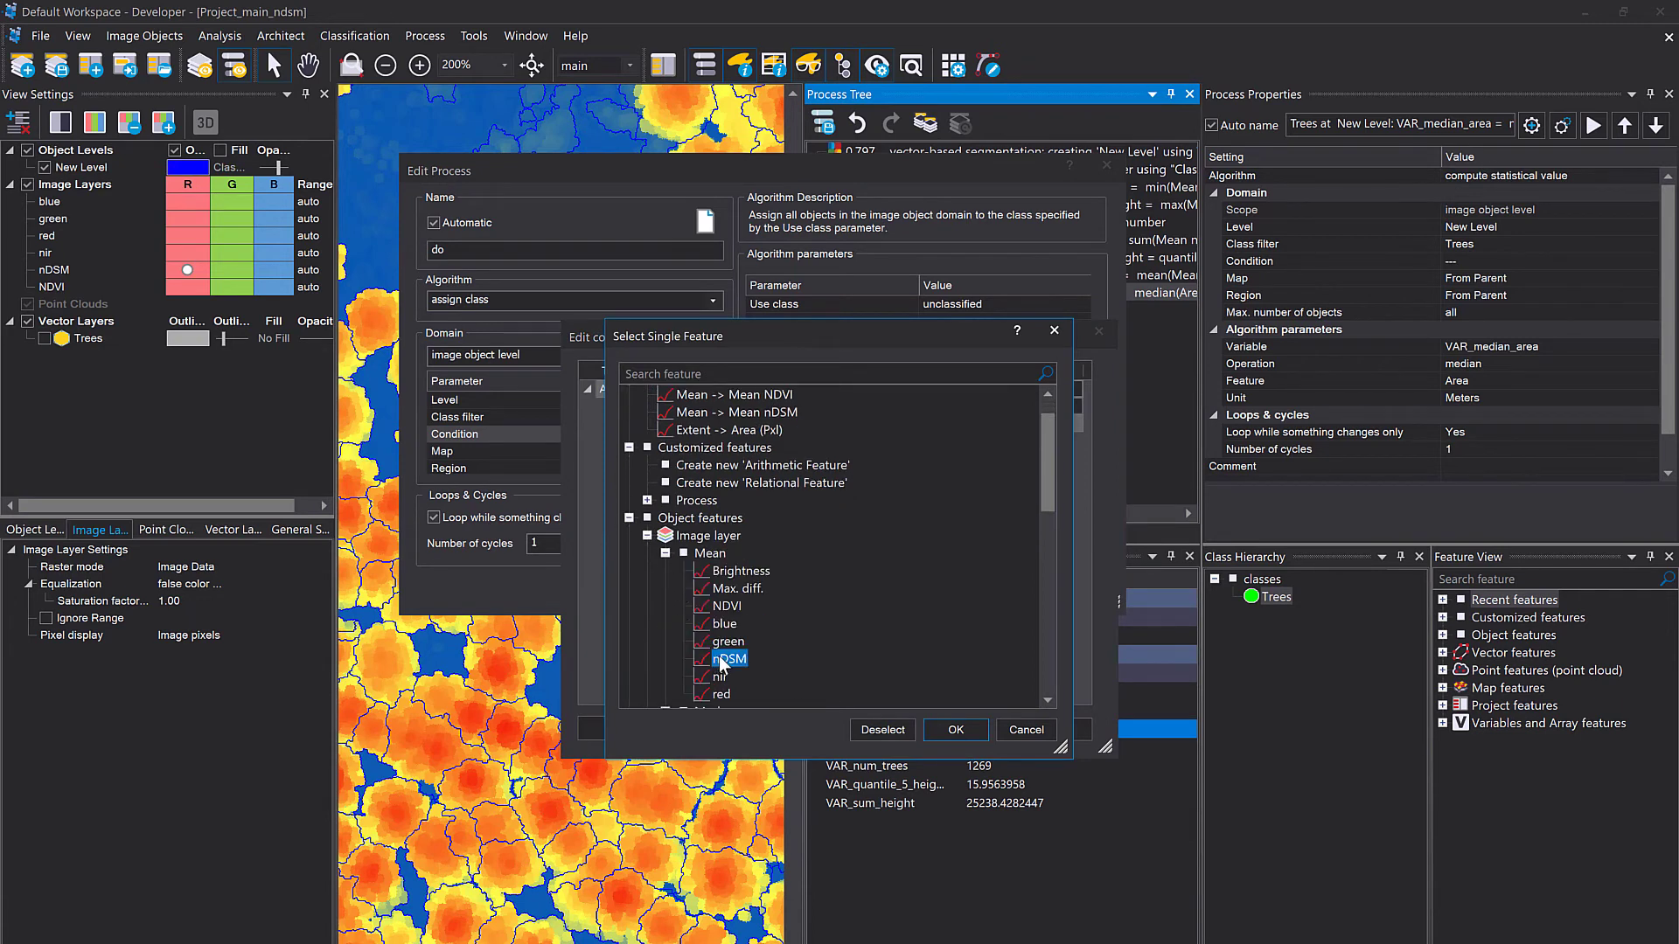
double_click(719, 662)
Step: Complete the condition with the operator <= and the variable VAR_quantile_5_height as its second value
click(835, 406)
click(856, 406)
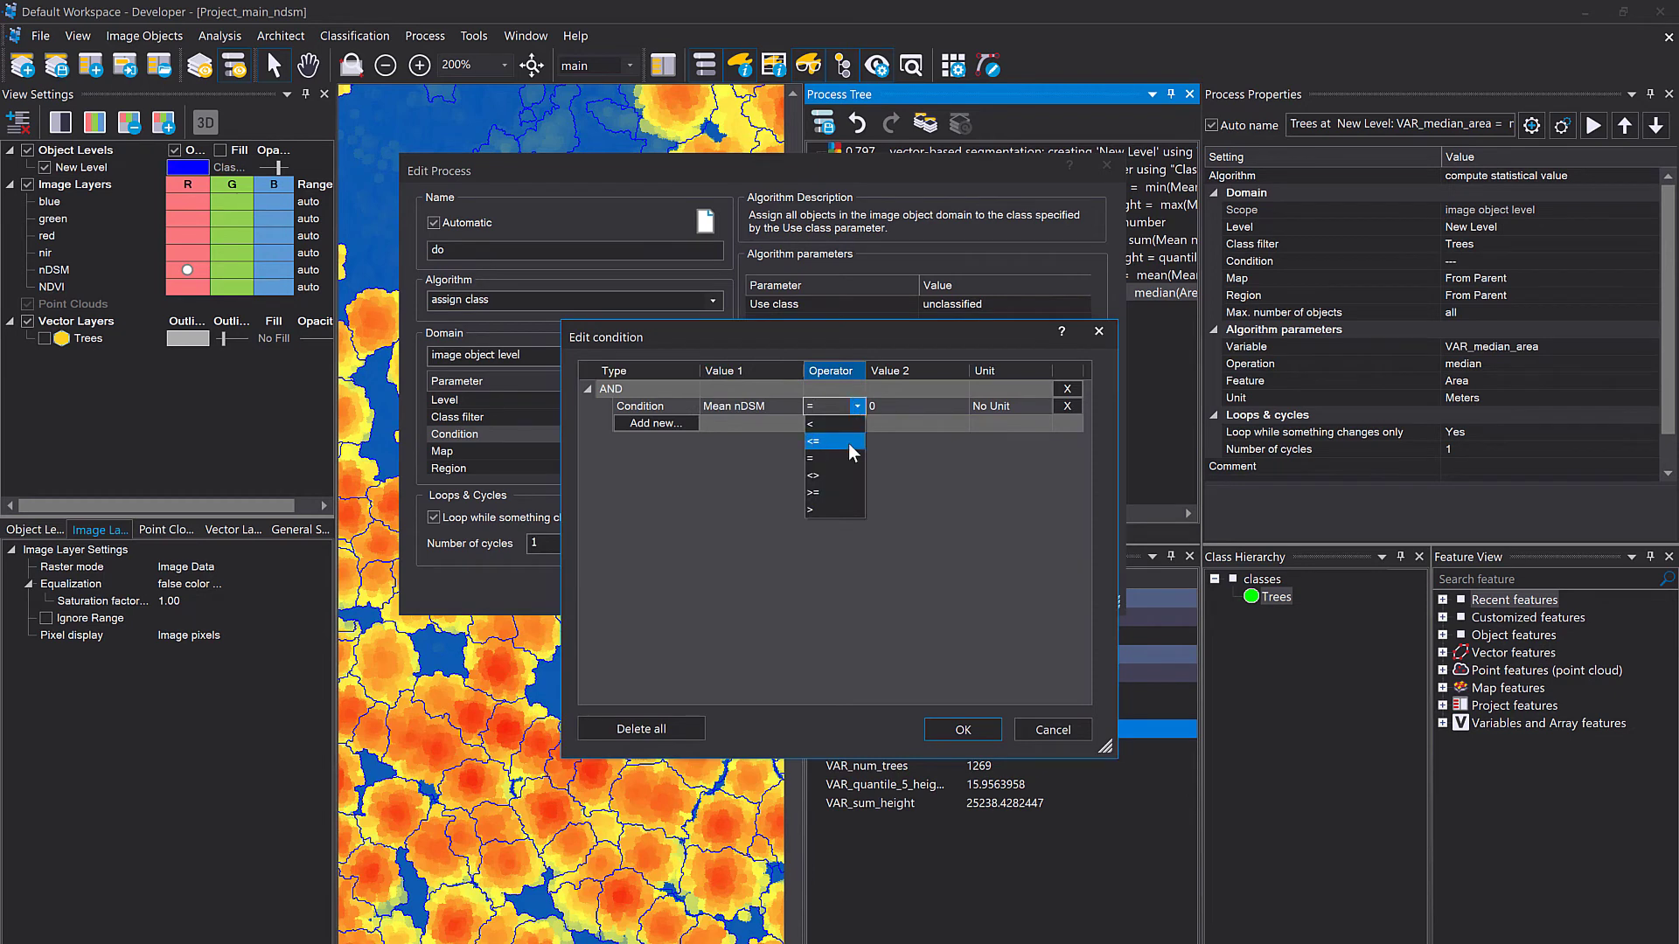
click(840, 441)
click(910, 406)
click(960, 406)
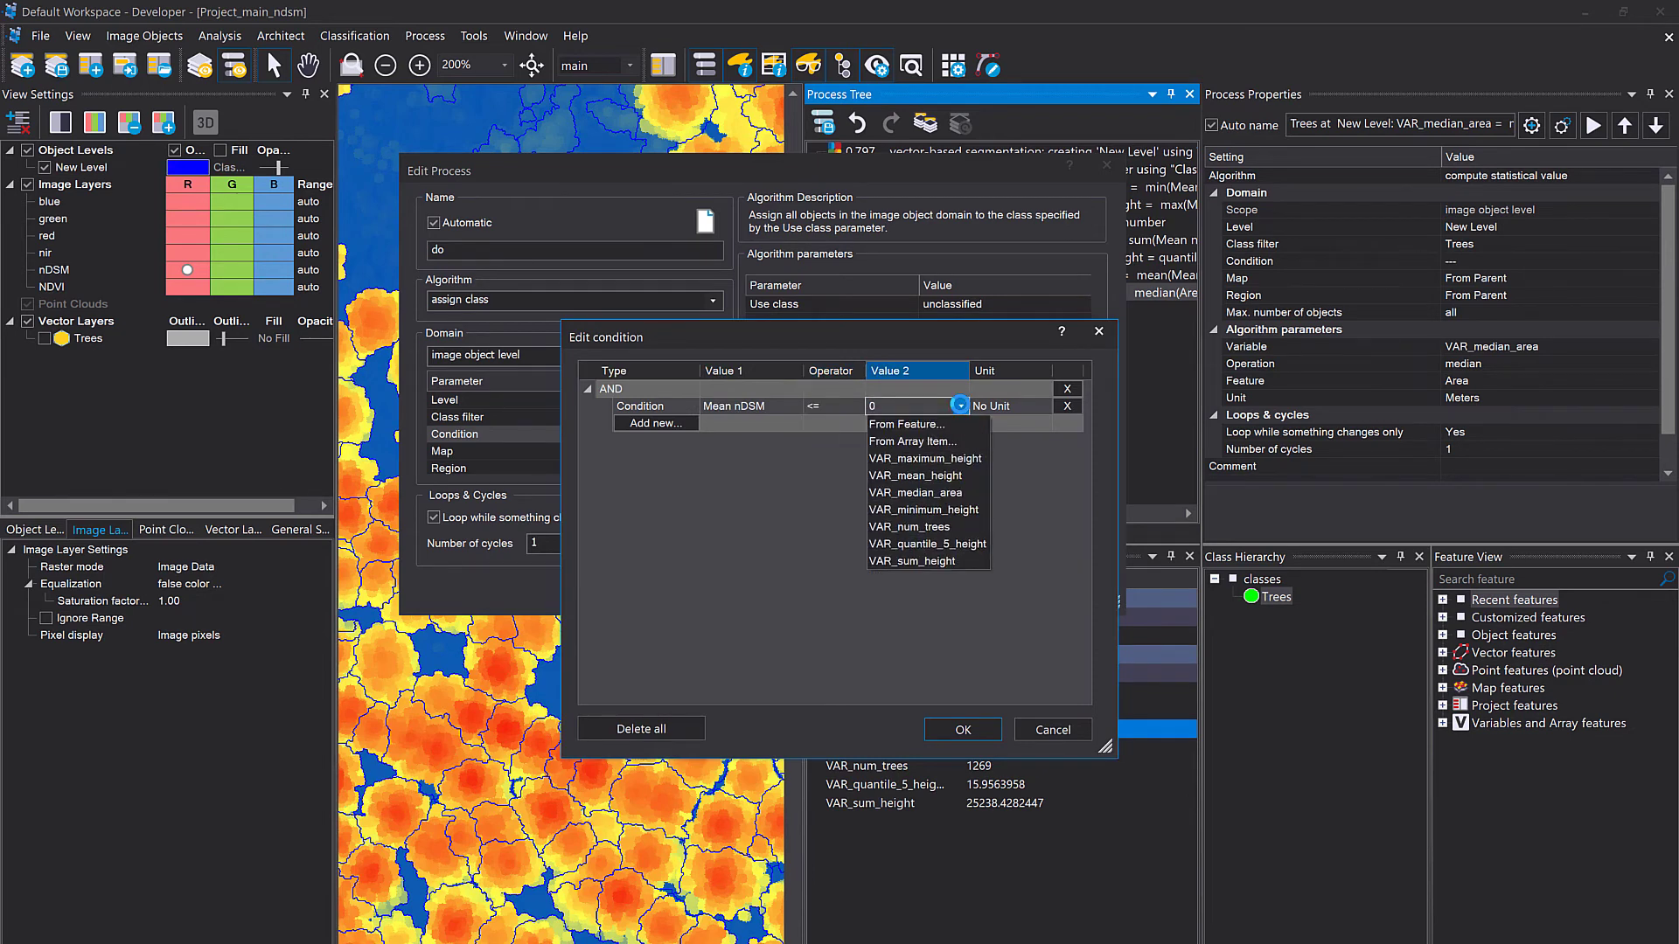
click(974, 547)
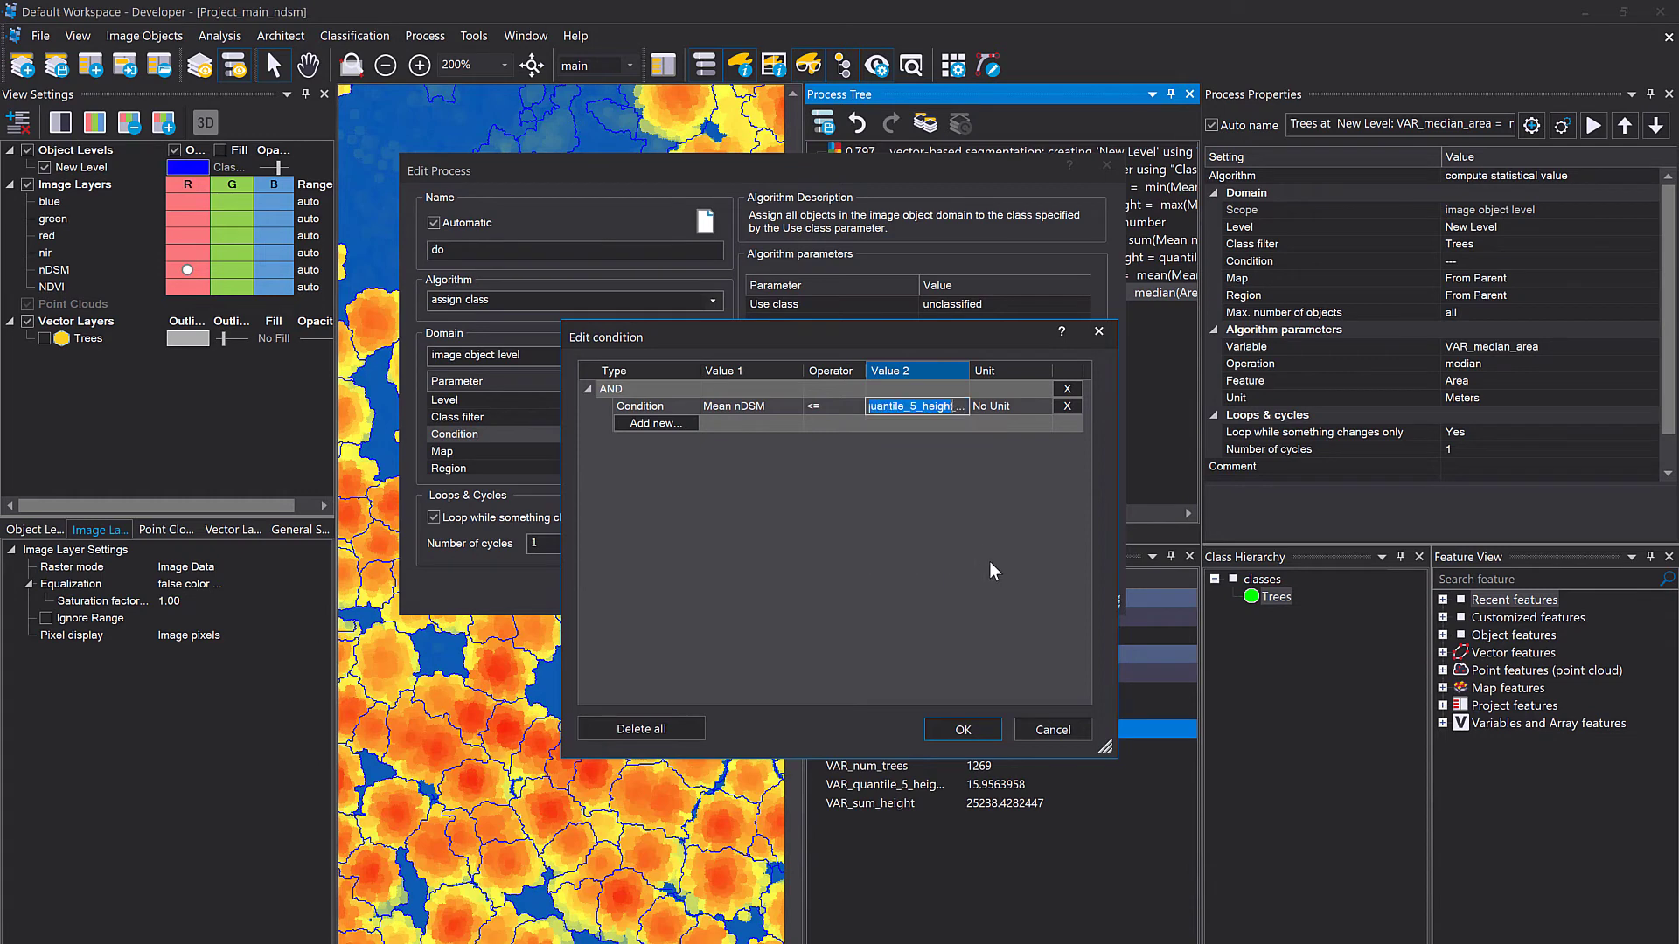
click(988, 729)
Step: Create a new red class named low as the class to assign and execute the process
click(1032, 300)
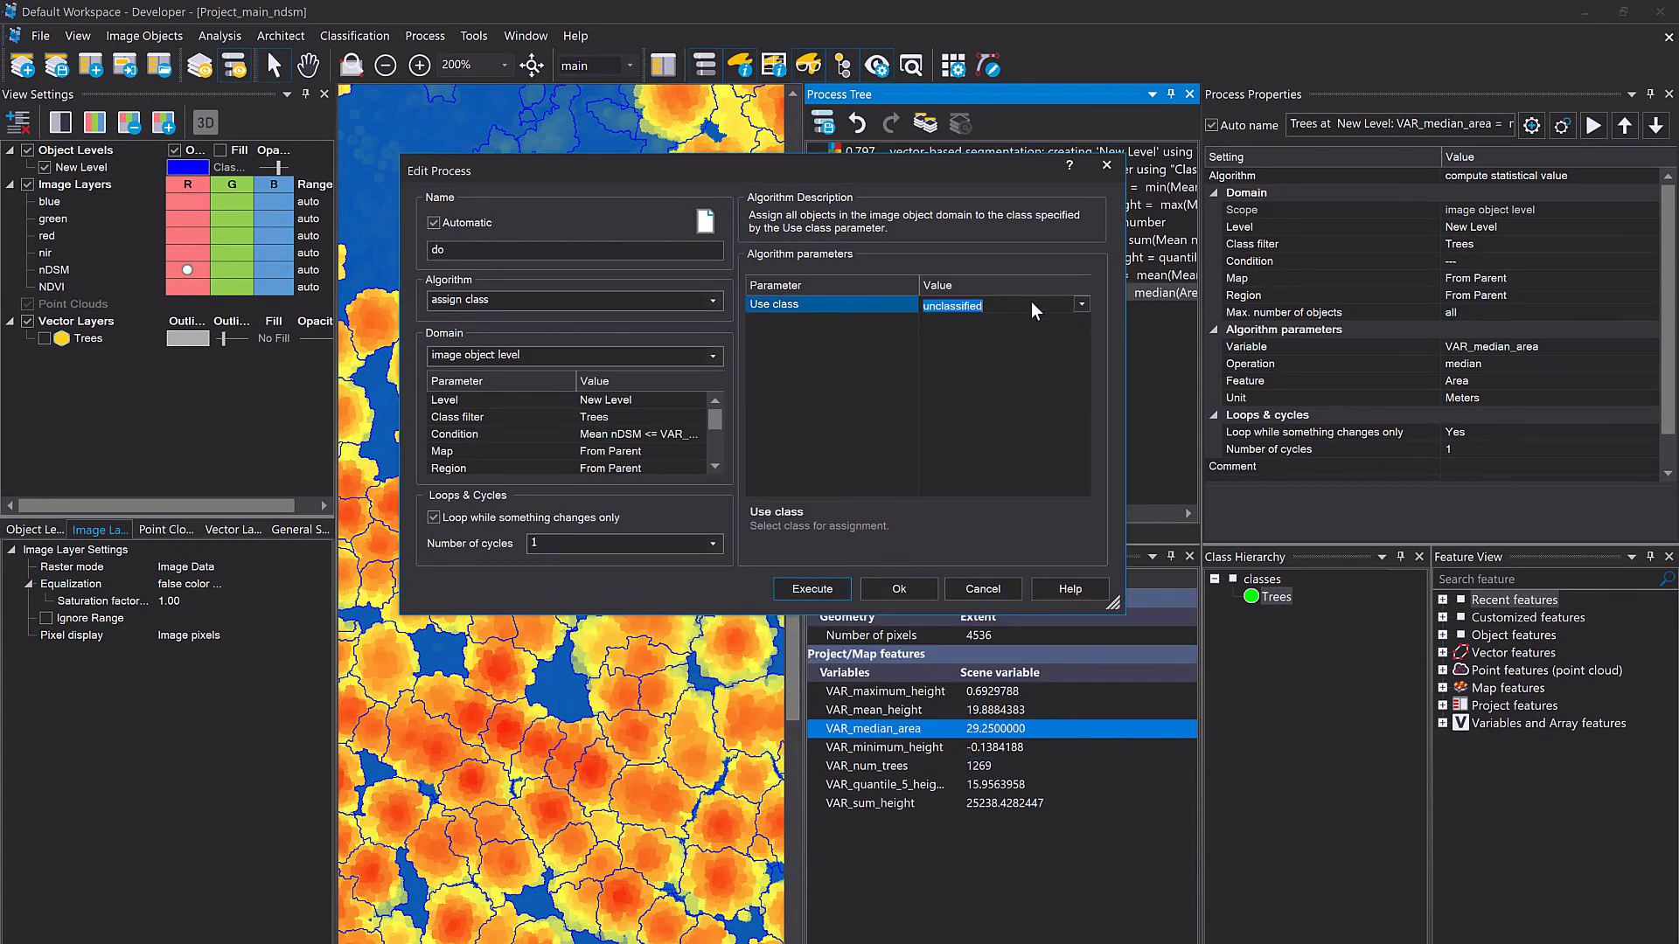
text(low)
key(Return)
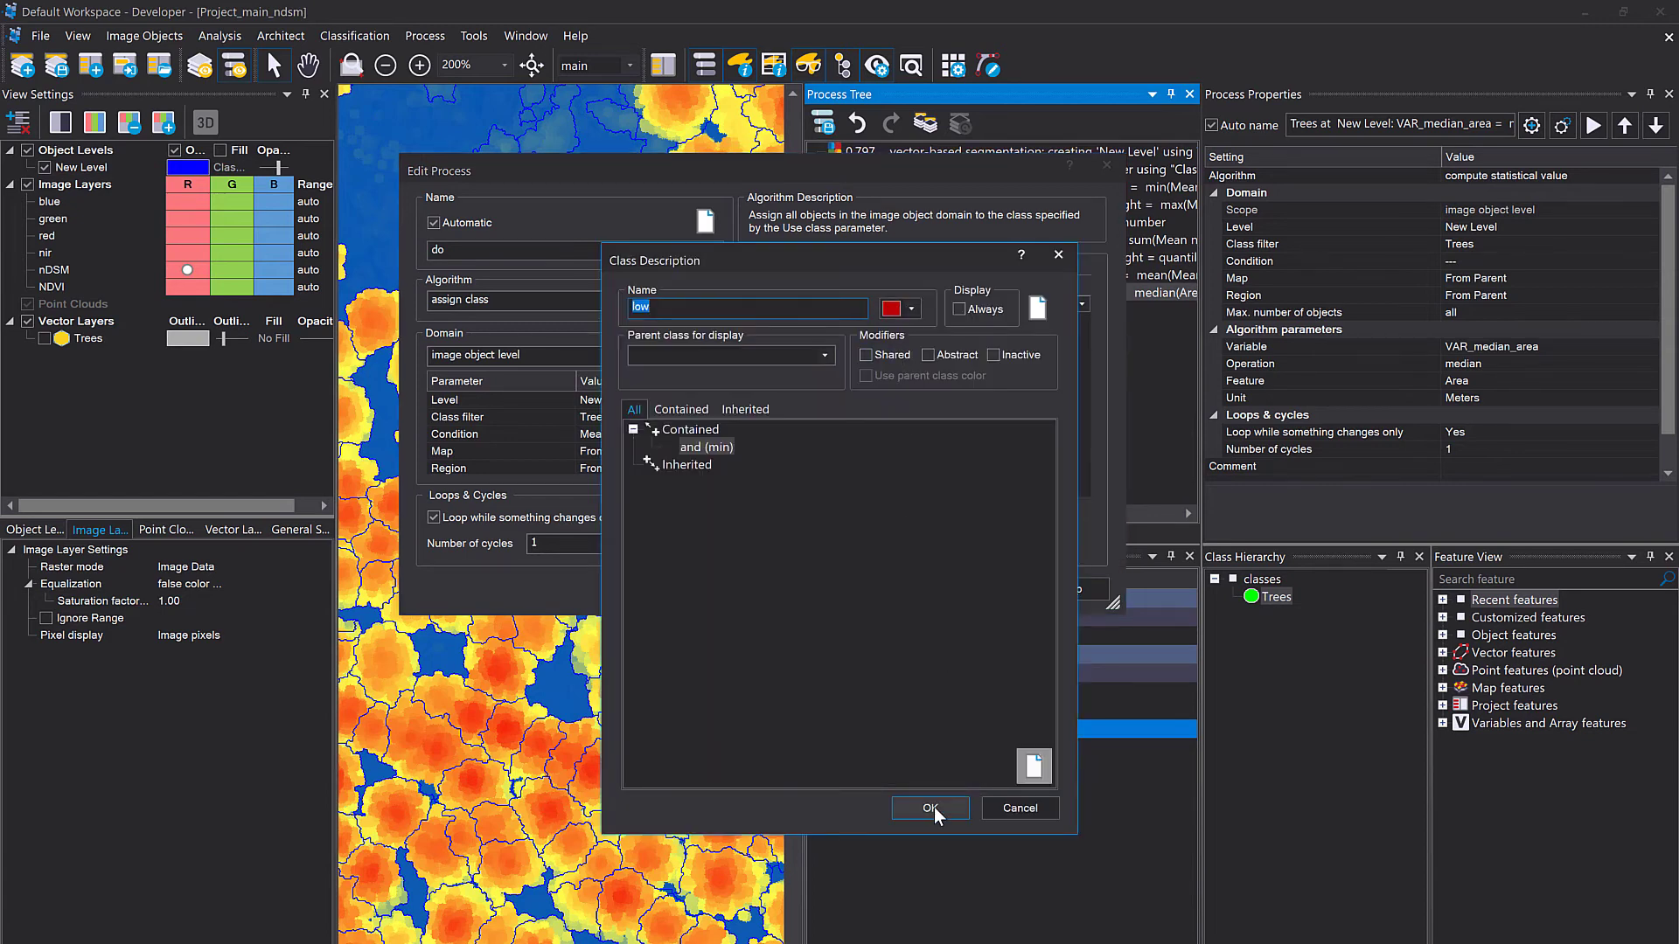
click(928, 805)
click(812, 589)
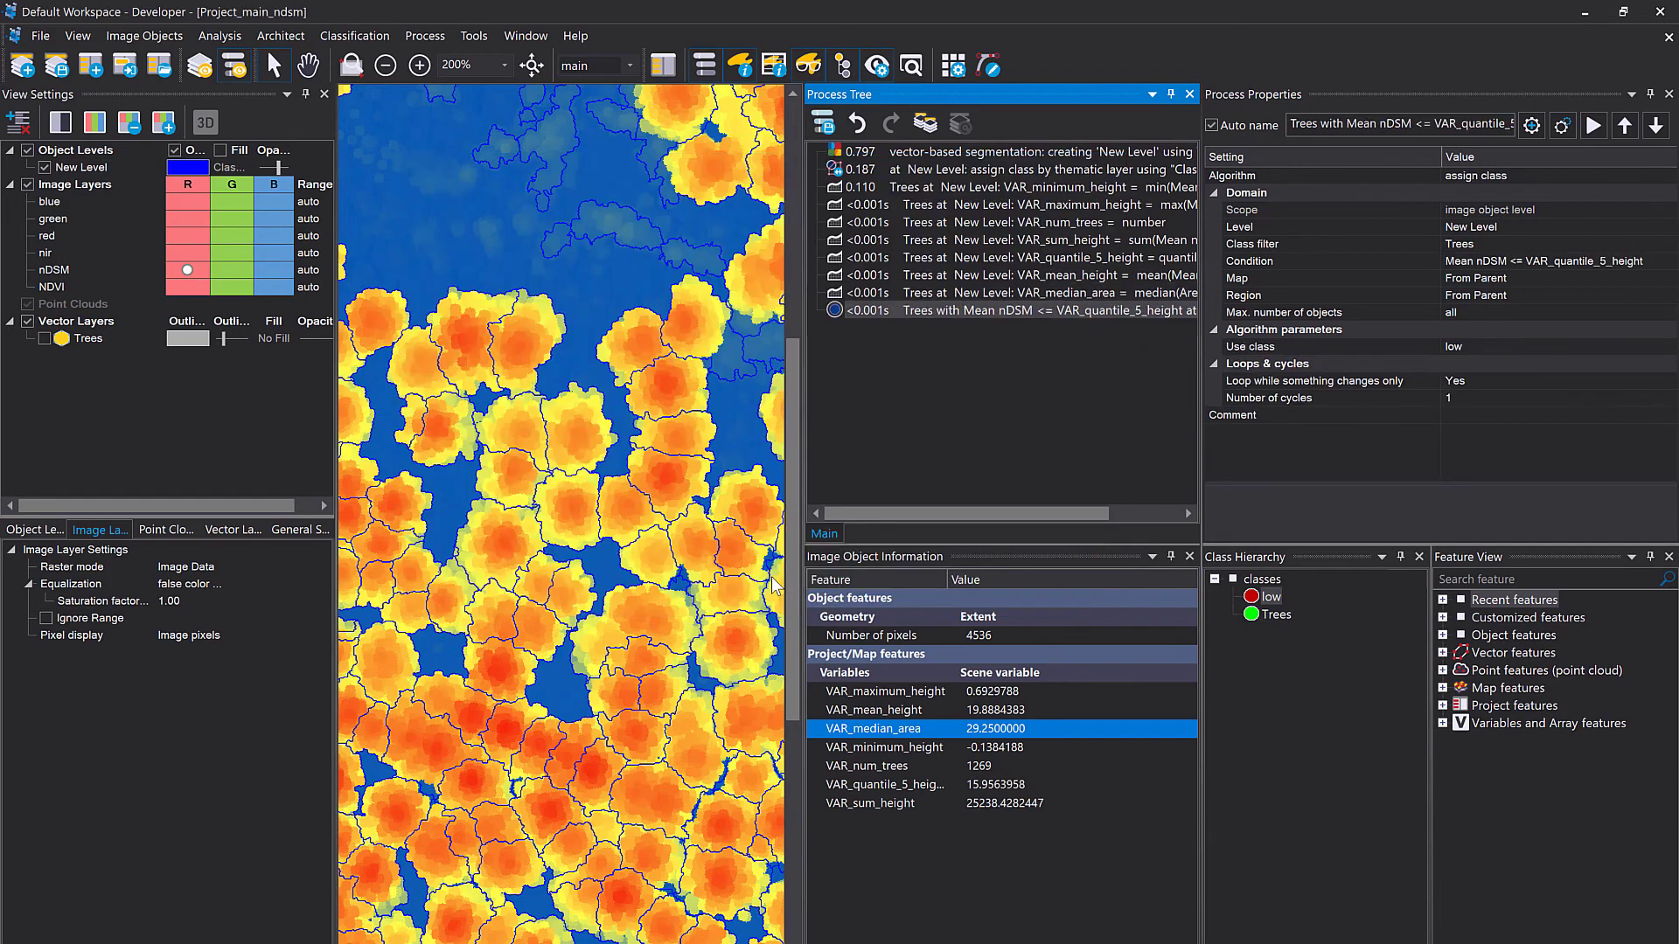
Step: Show the blue, green and red layer composite with class fill for the objects, and enlarge the image view
scroll(591, 442, down, 4)
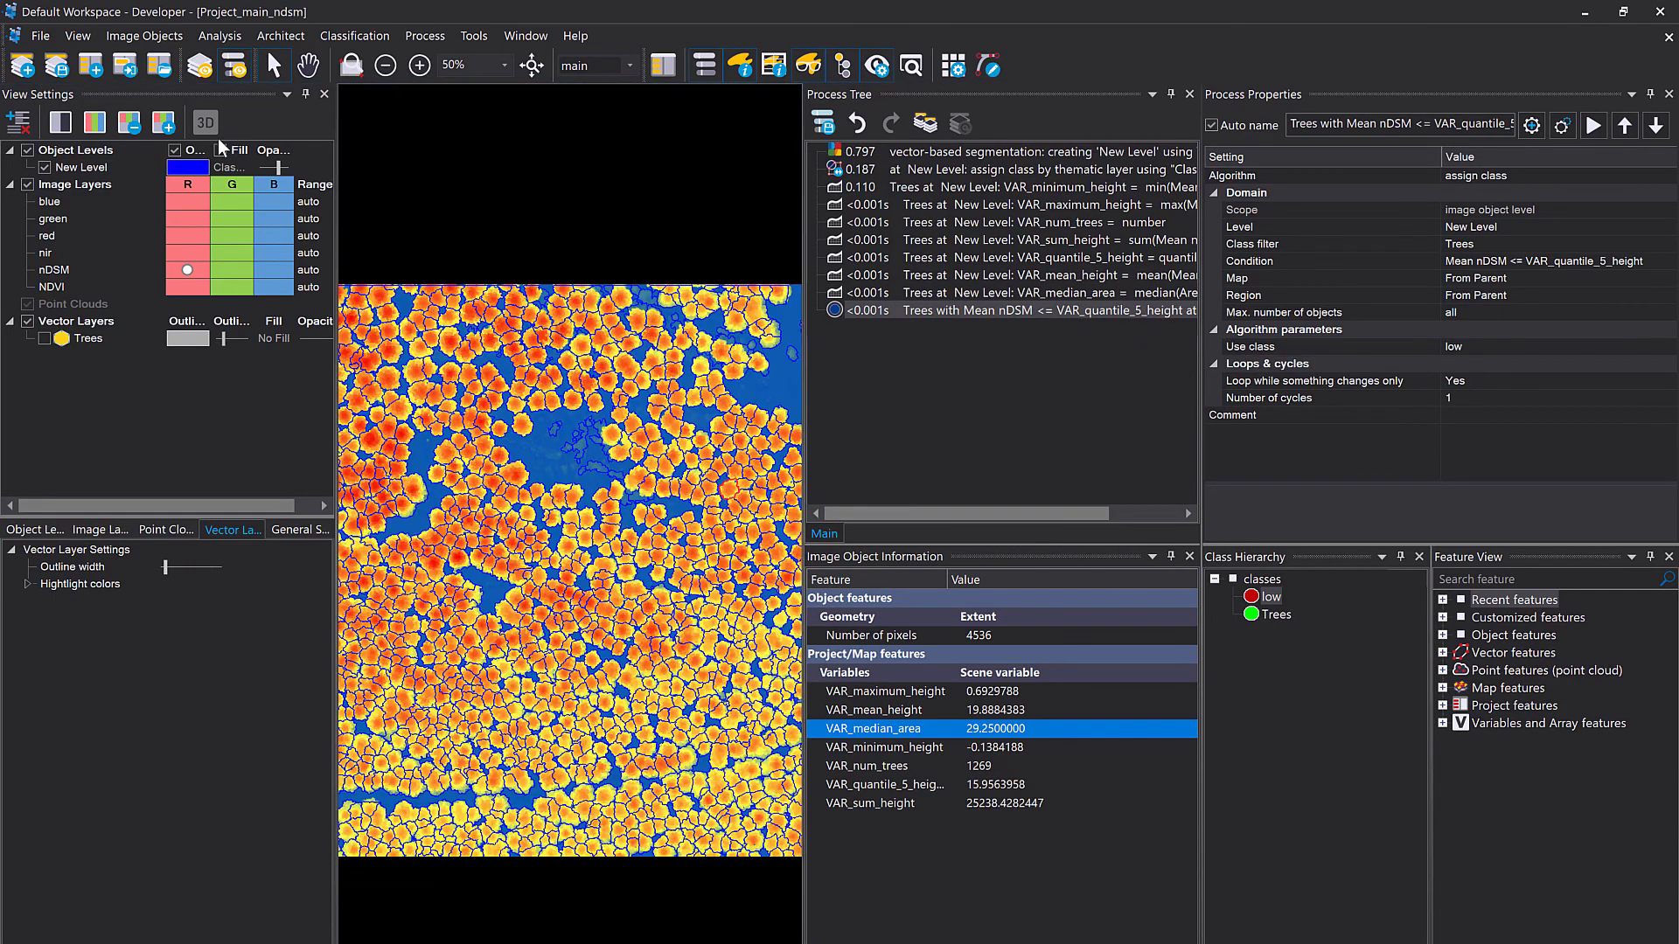
click(67, 126)
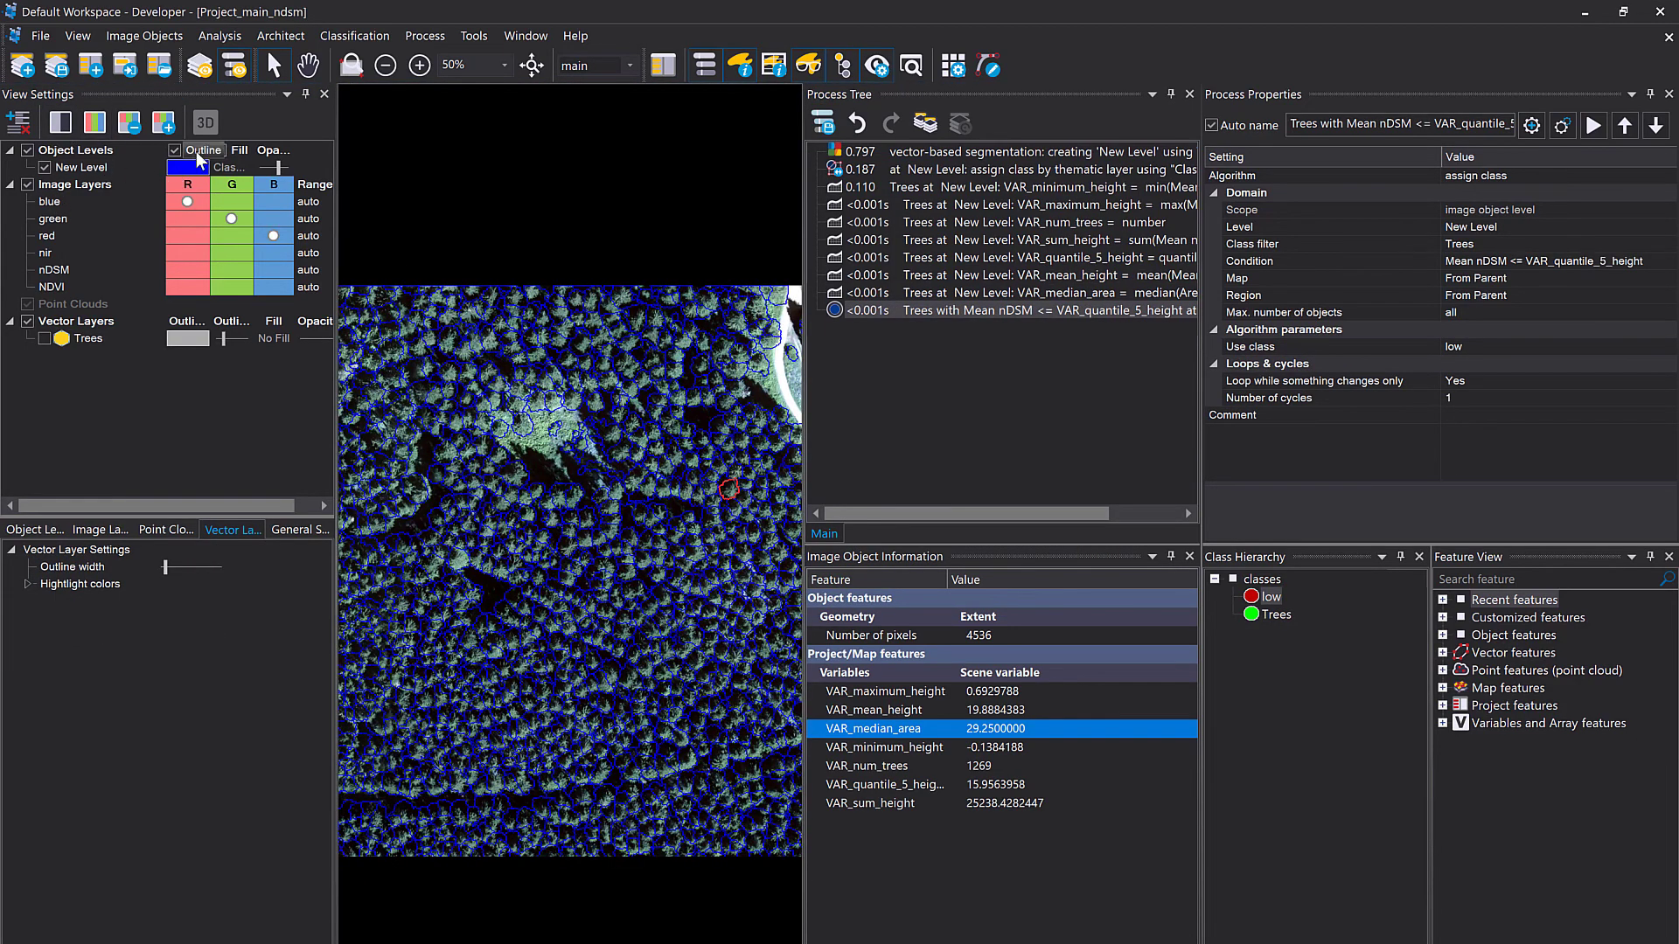
click(220, 152)
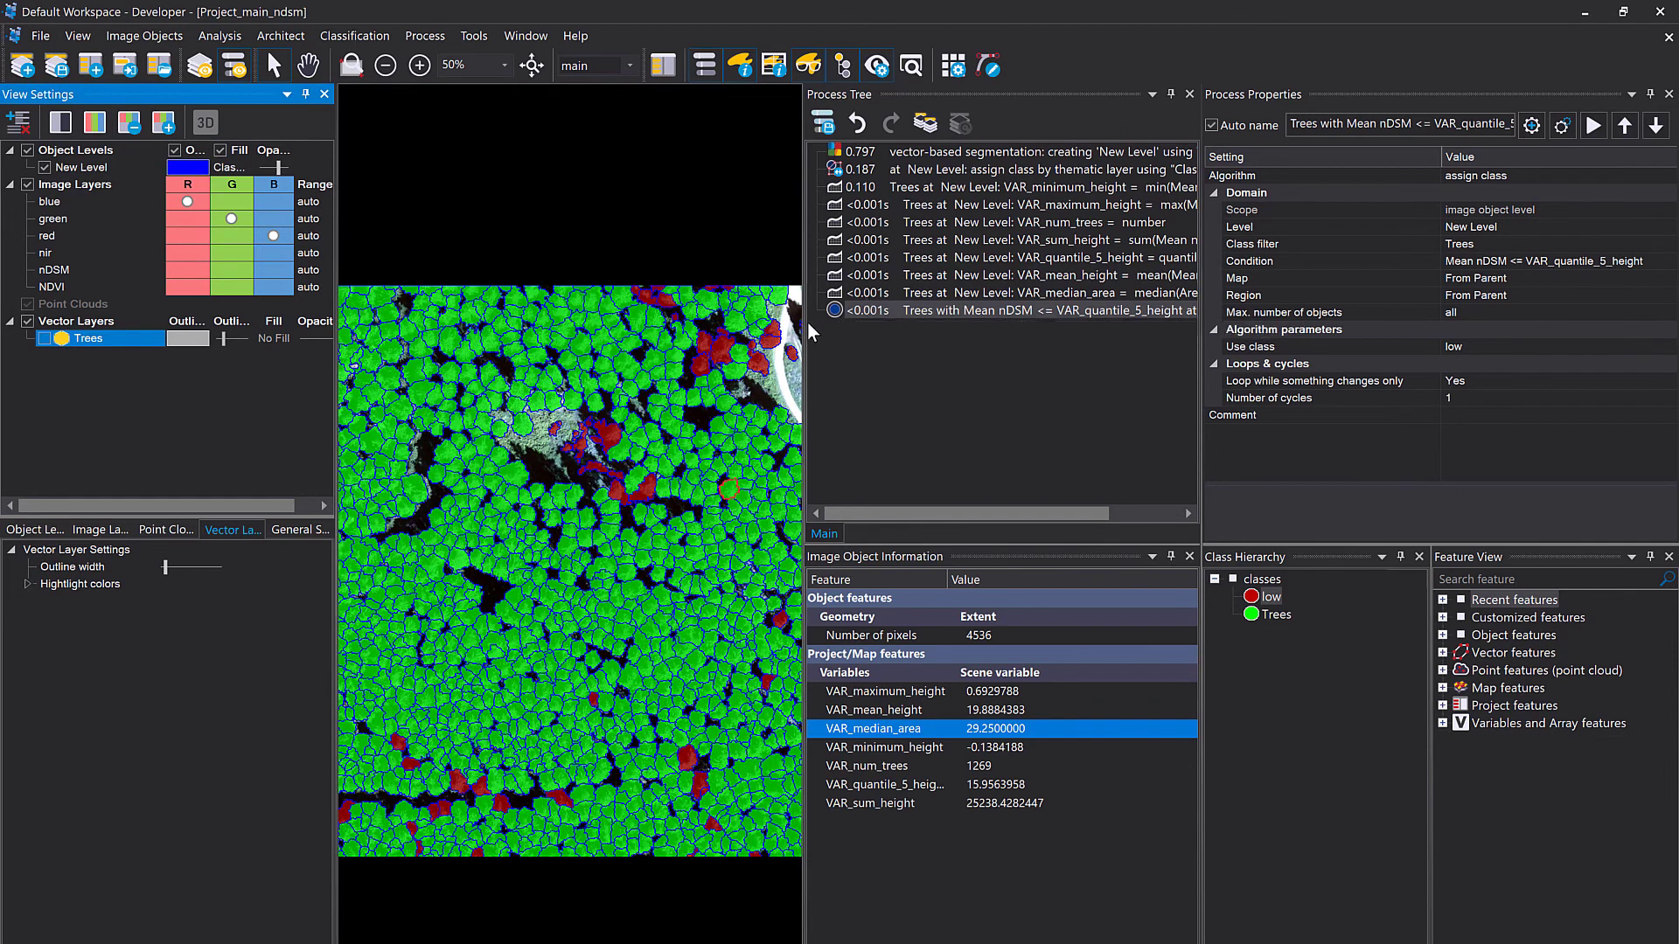
drag(804, 335, 1040, 341)
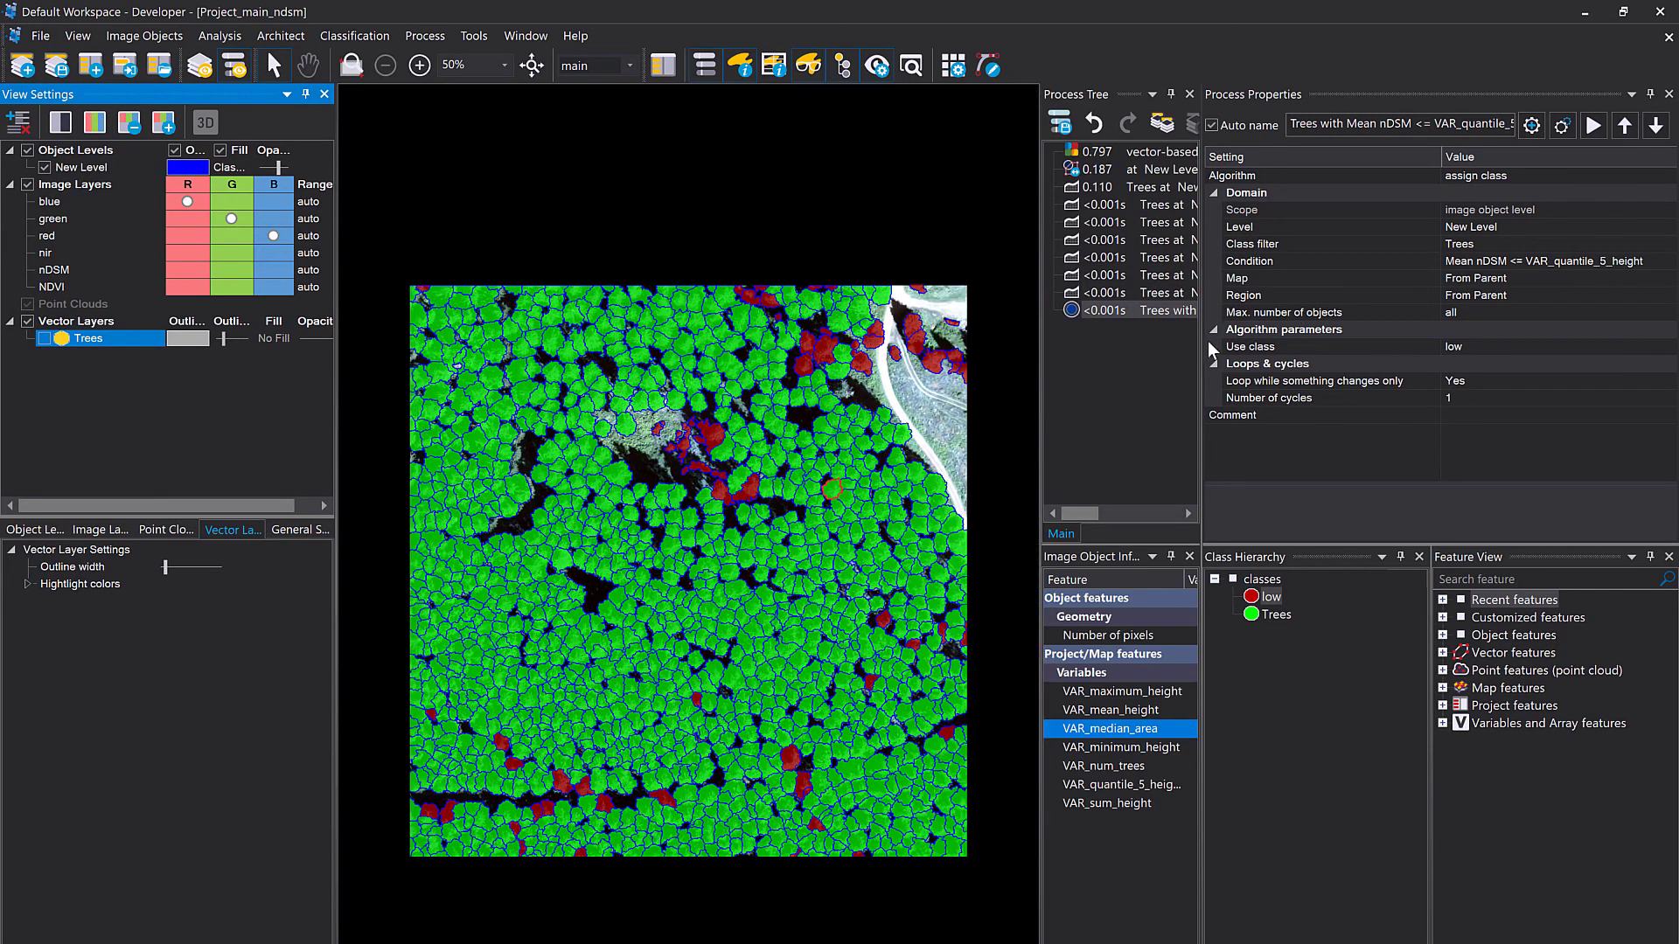
drag(1199, 346, 1283, 346)
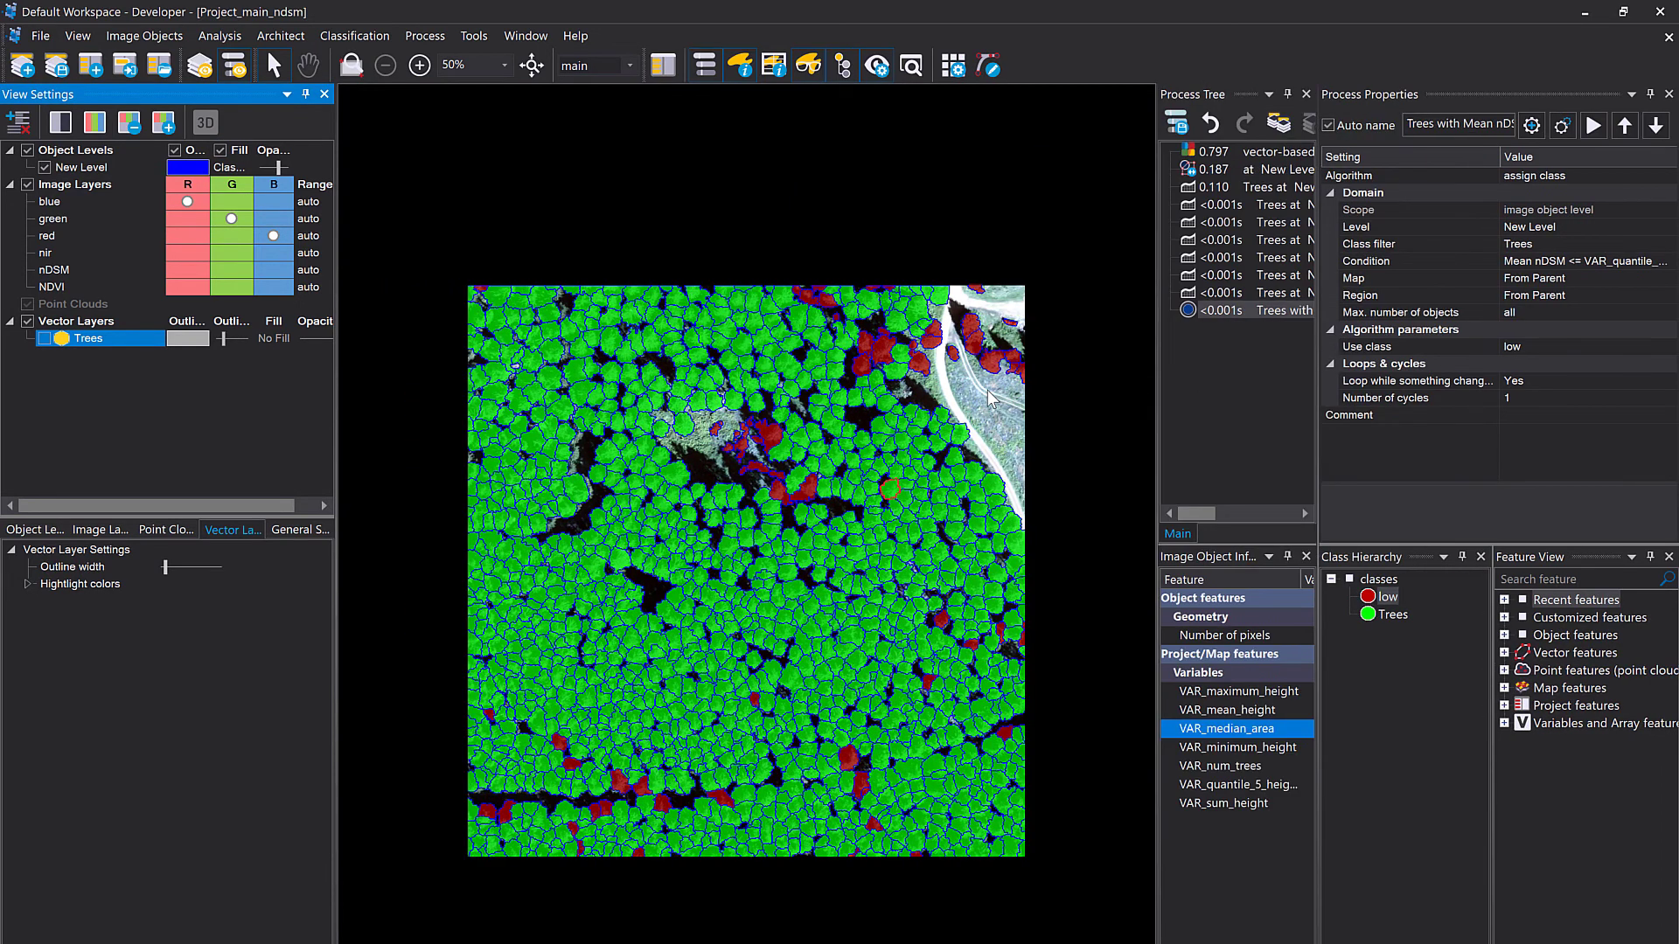
click(633, 676)
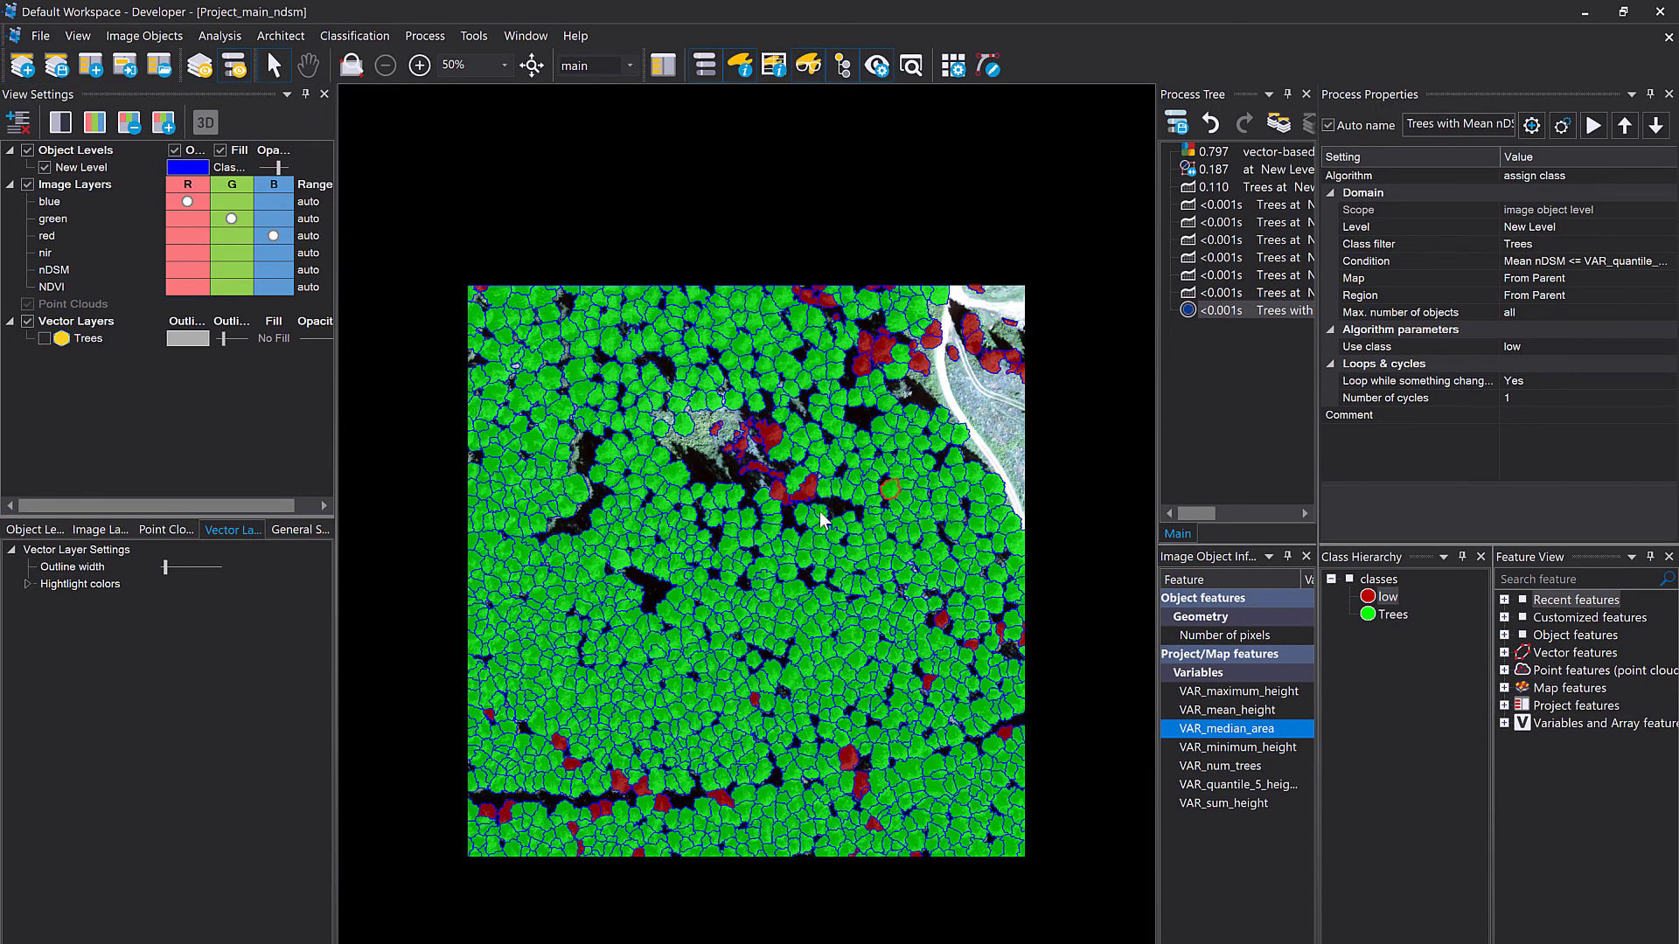
Step: Examine the objects classified as low along the road and compare them with the surrounding Trees objects
scroll(892, 481, up, 2)
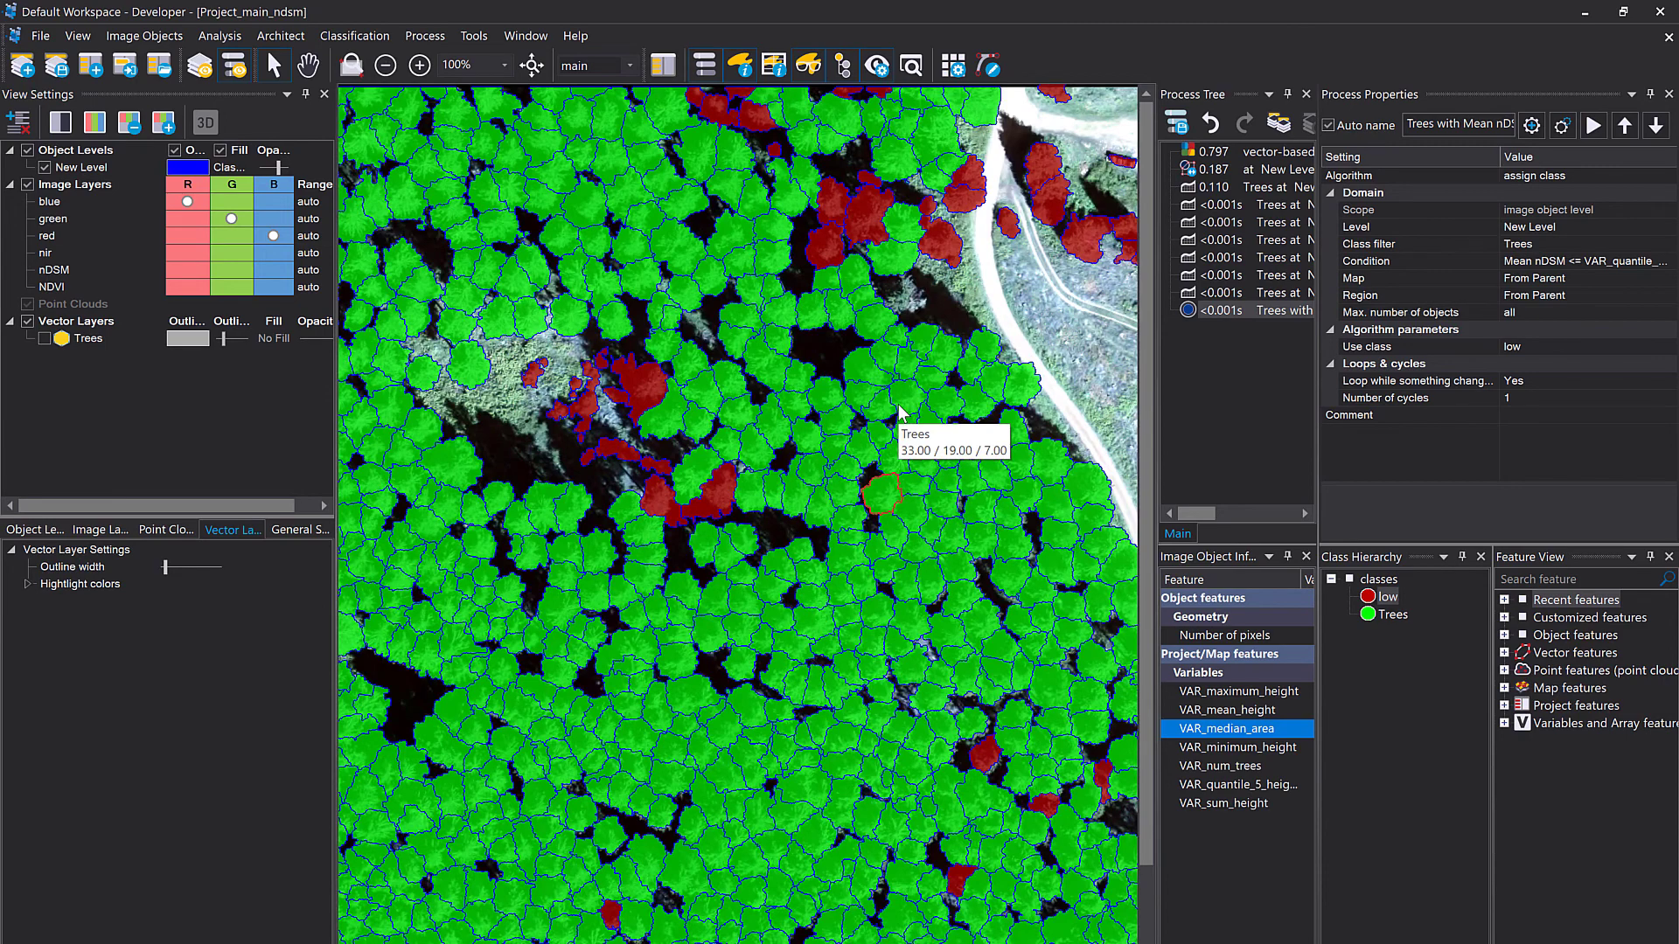
scroll(899, 411, down, 1)
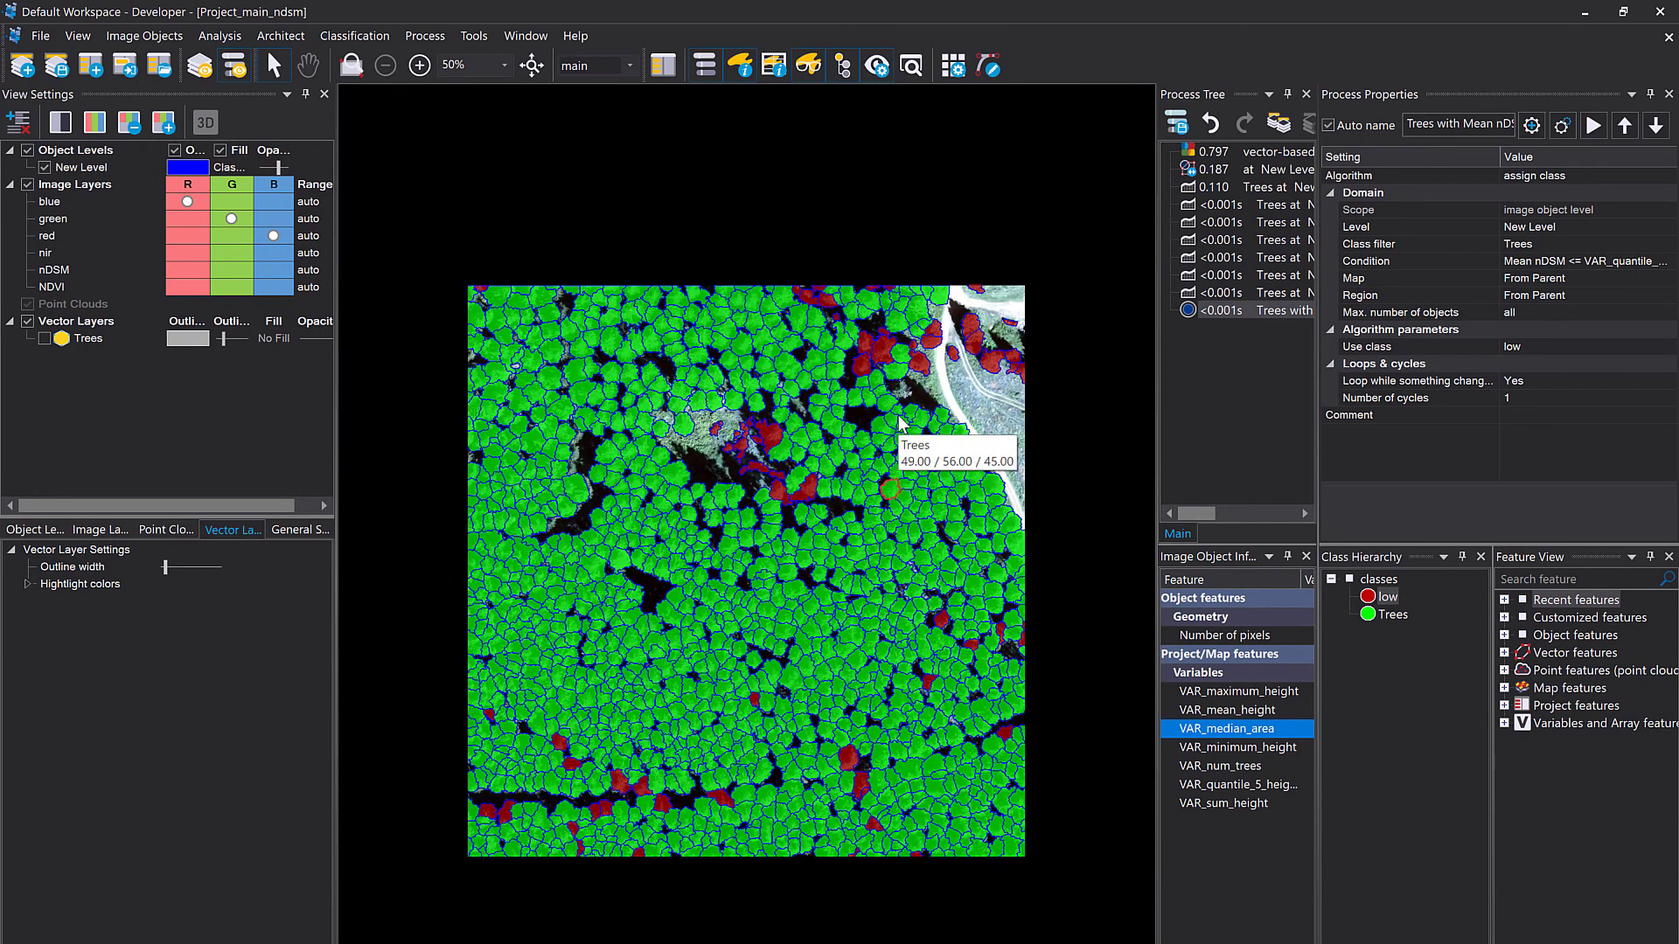
scroll(852, 752, up, 2)
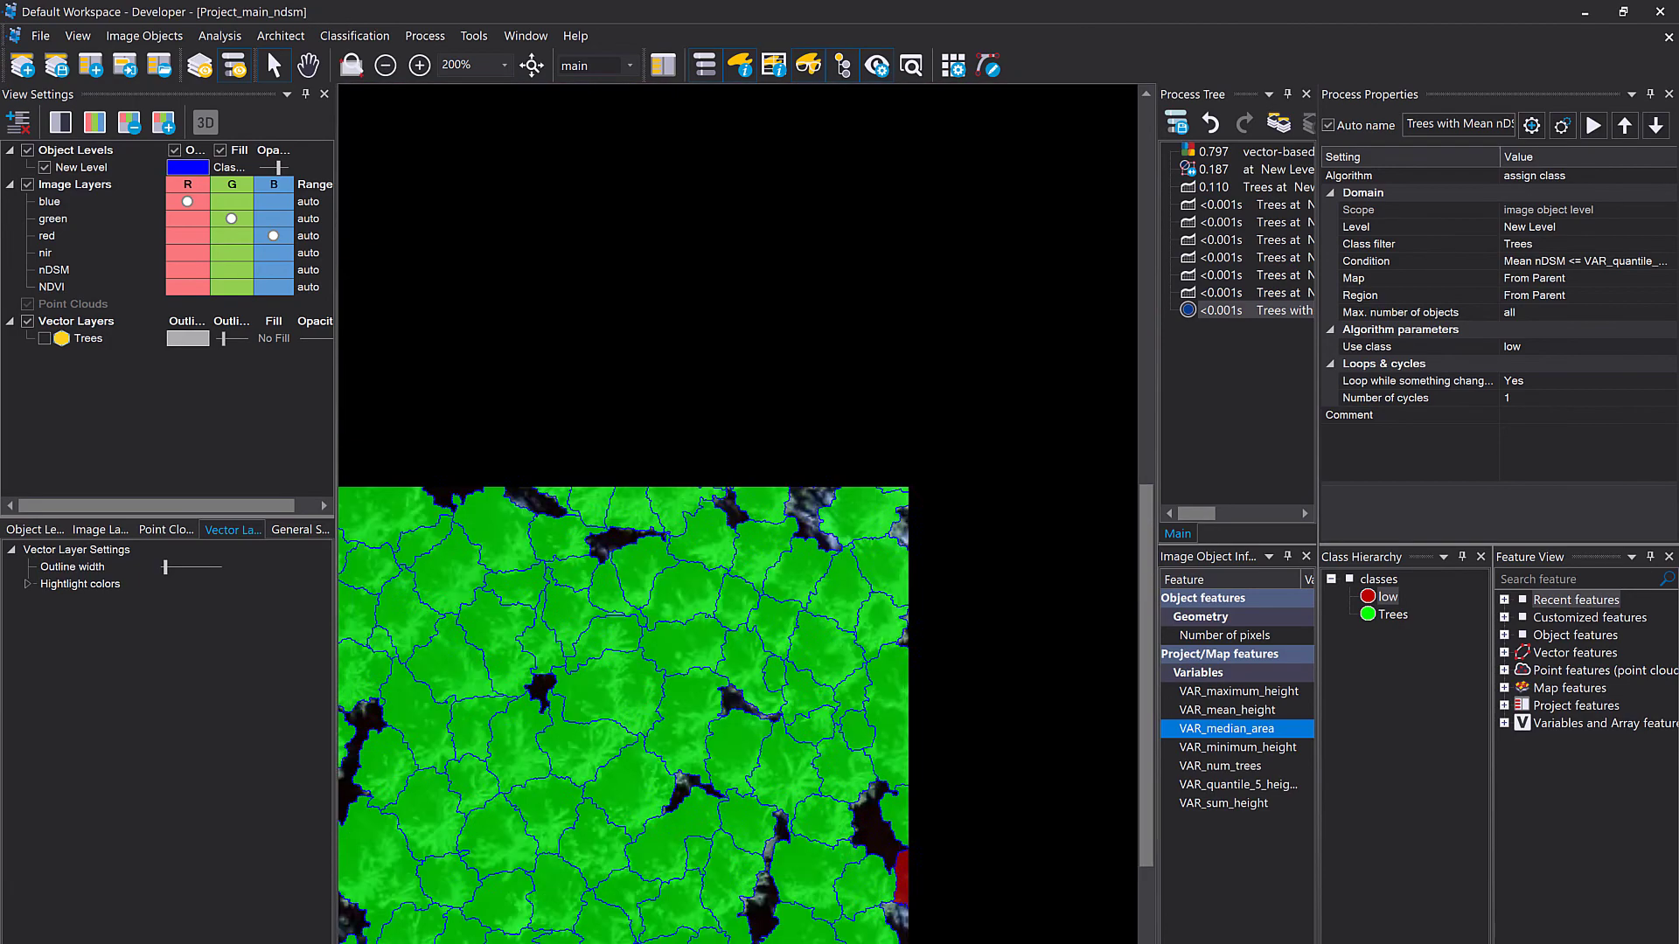
scroll(1092, 367, up, 5)
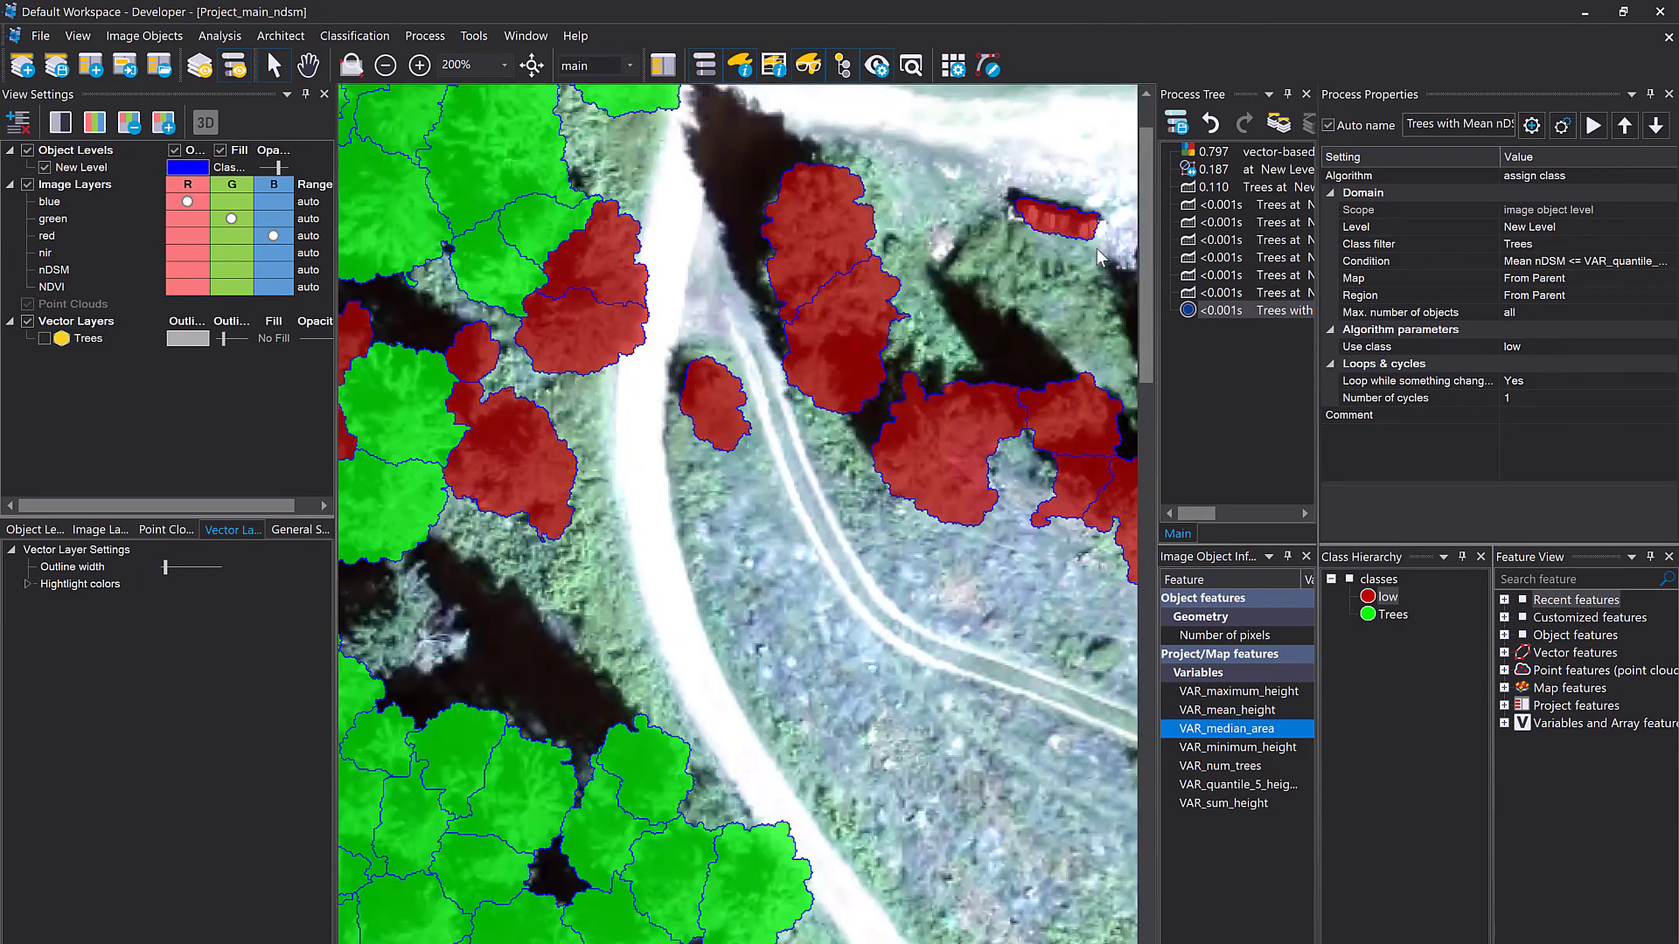
scroll(1100, 256, up, 1)
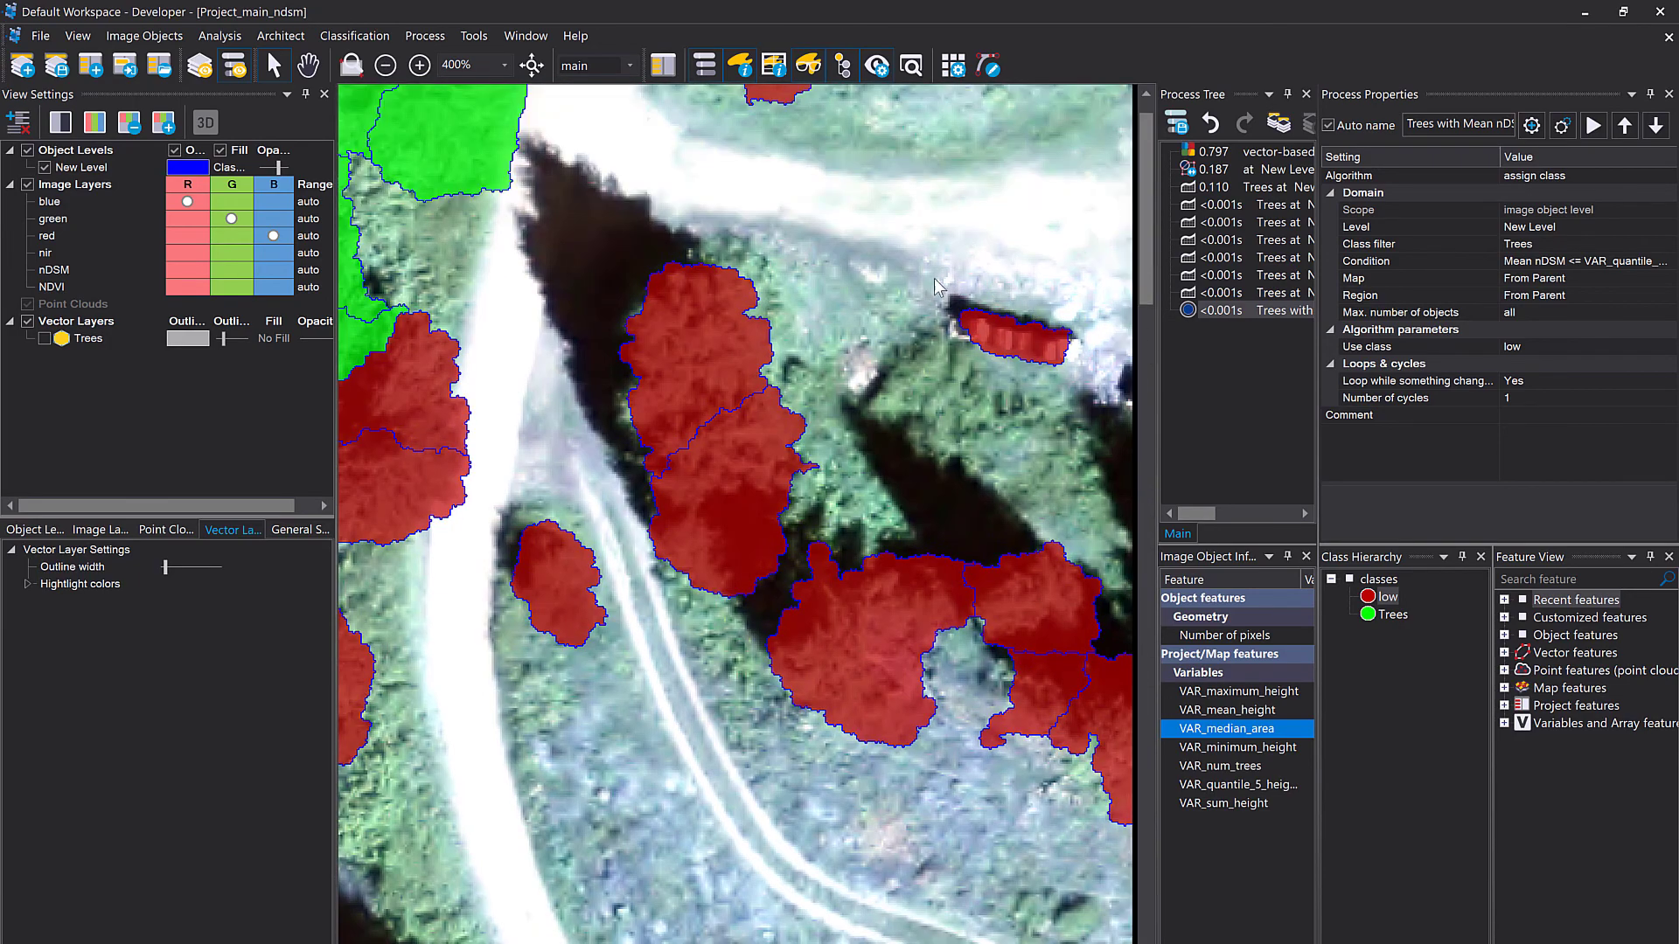
scroll(936, 288, down, 1)
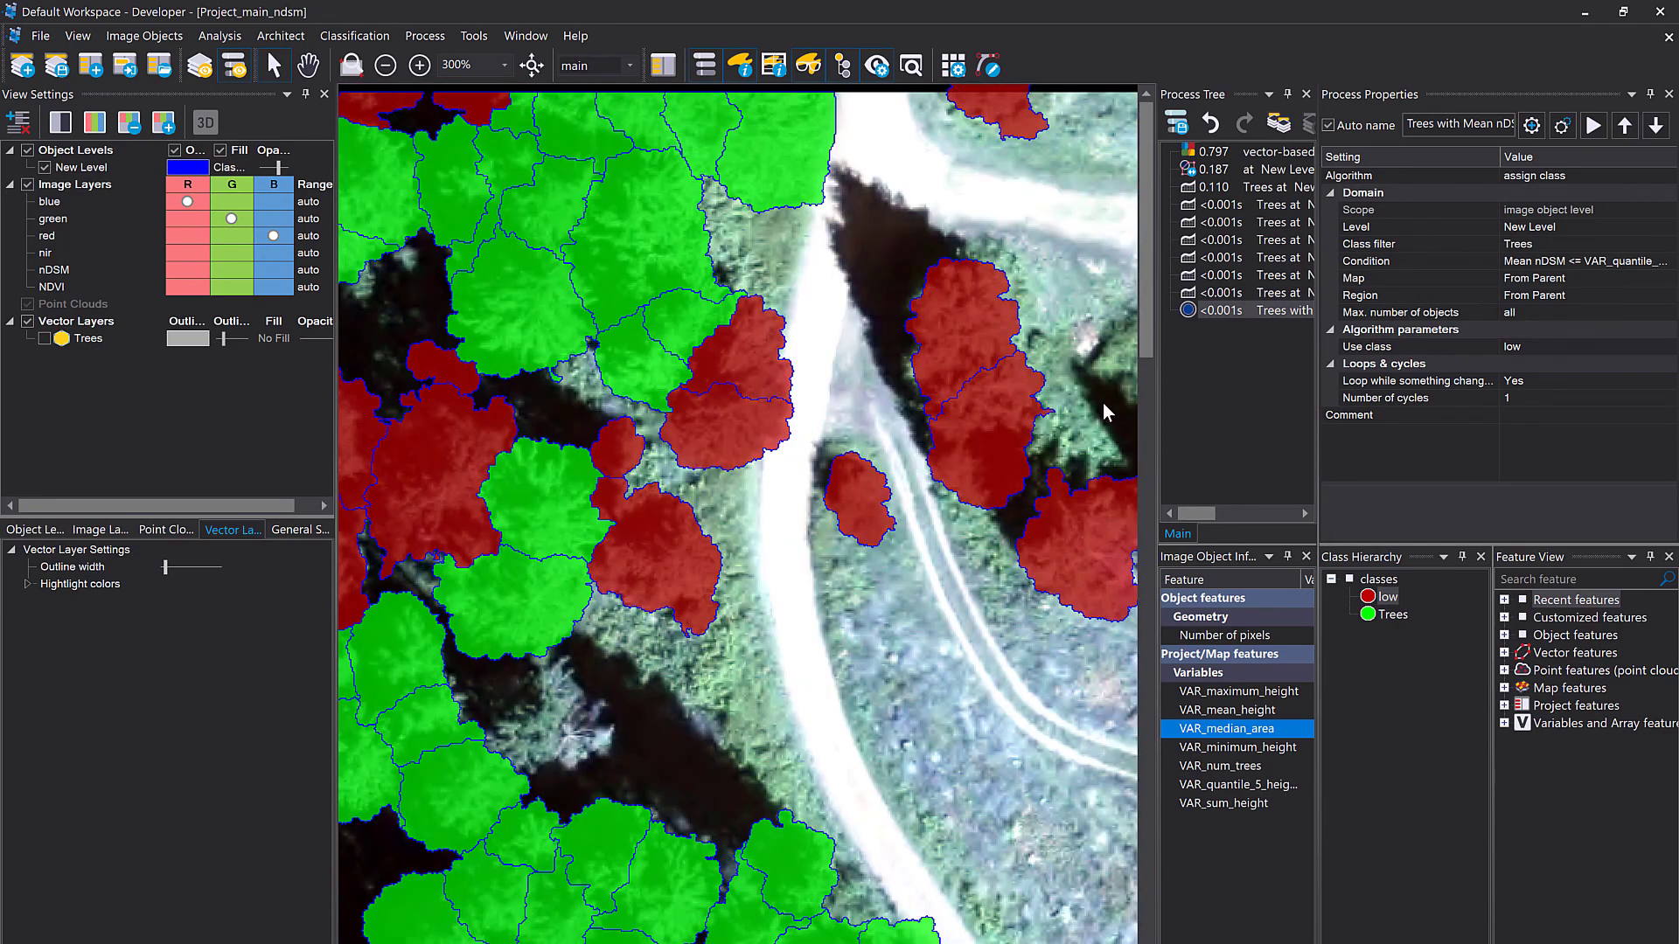
scroll(1065, 367, down, 1)
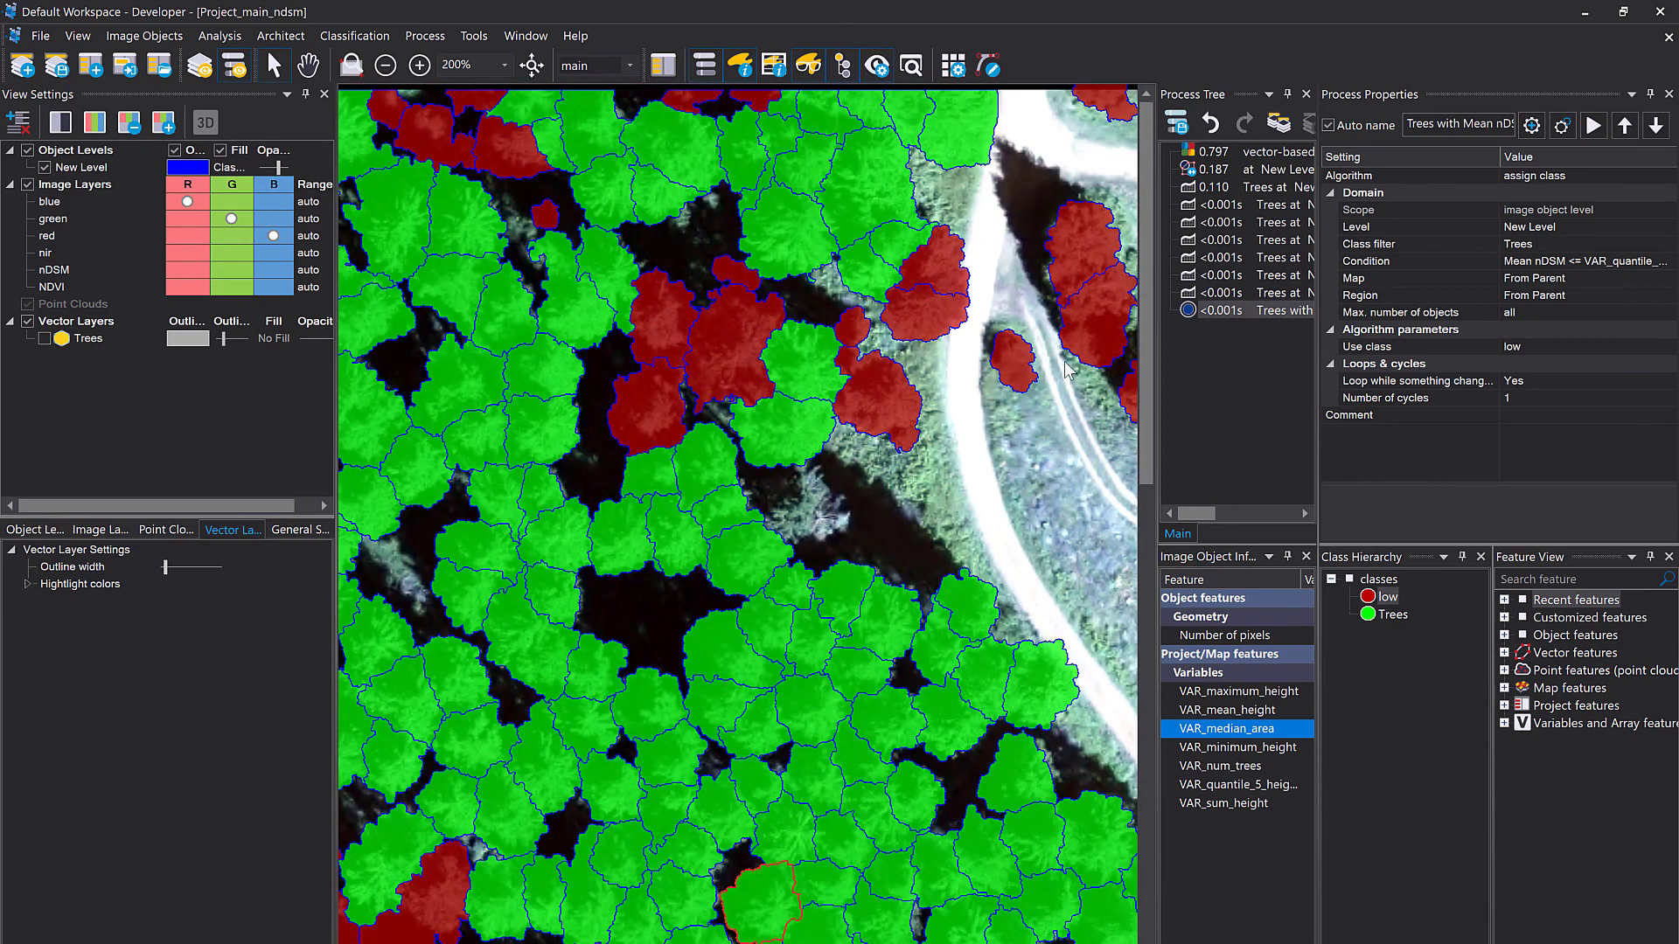
mouse_move(1106, 382)
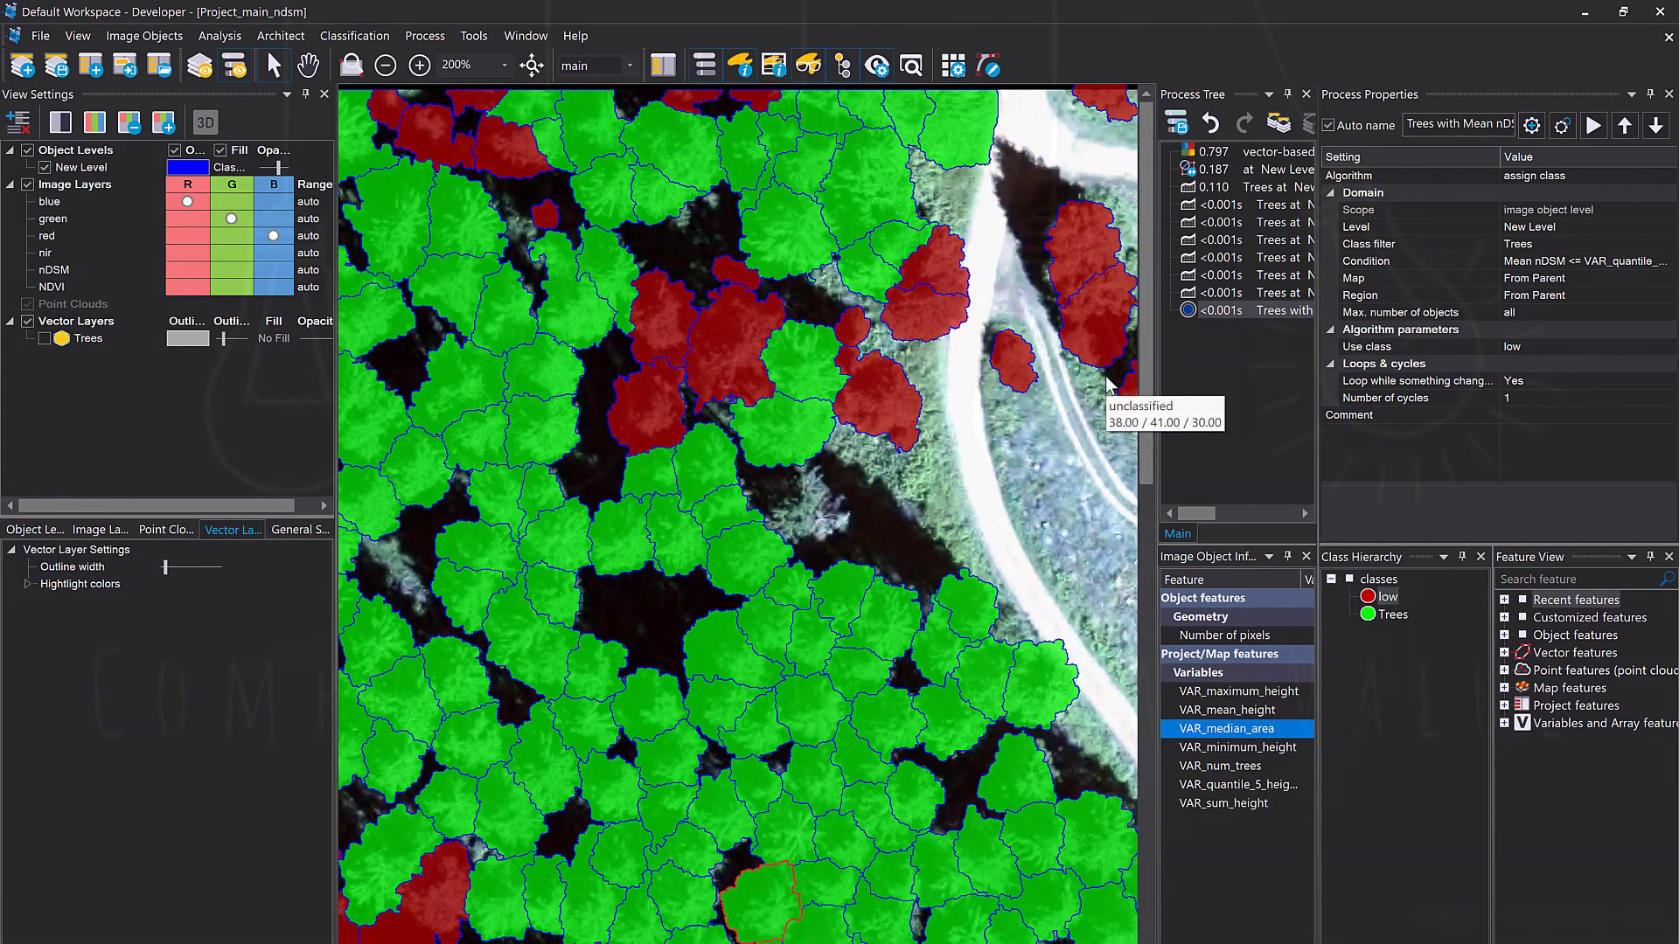